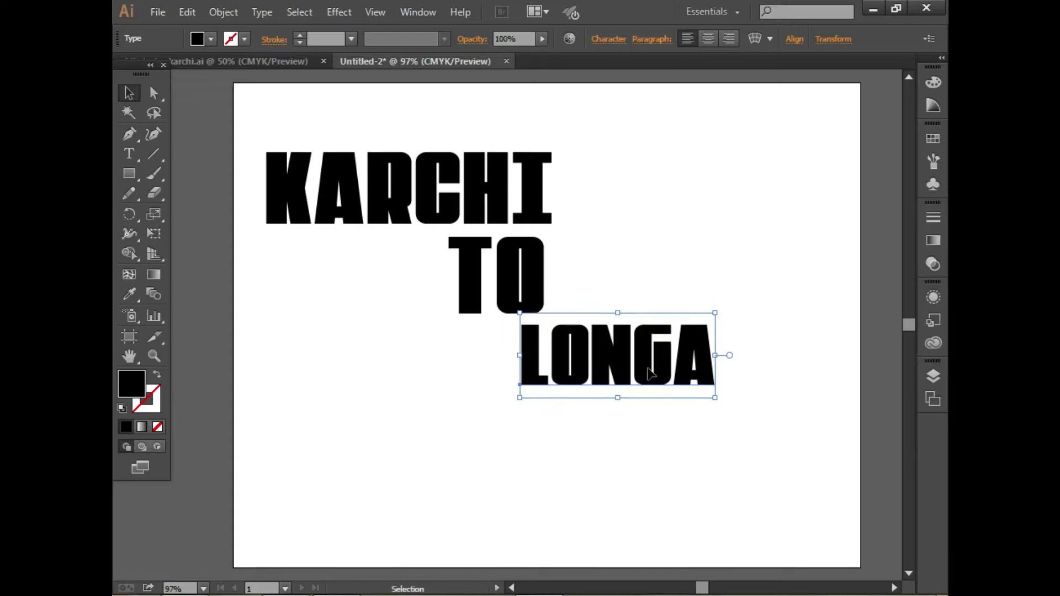
Save the document as eid`sdesignkarchi2.ai with the default Illustrator save options
{"action": "key", "text": "ctrl+s"}
{"action": "left_click", "coordinate": [564, 134]}
{"action": "left_click", "coordinate": [457, 286]}
{"action": "type", "text": "2"}
{"action": "left_click", "coordinate": [621, 422]}
{"action": "left_click", "coordinate": [592, 519]}
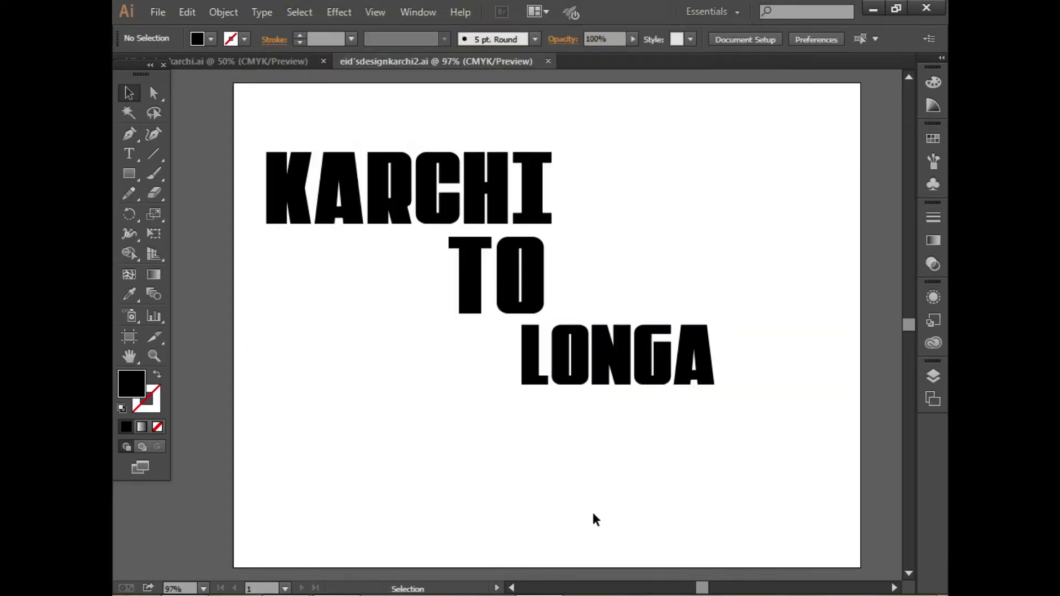
Convert the word KARCHI from live text to outlines
{"action": "right_click", "coordinate": [354, 177]}
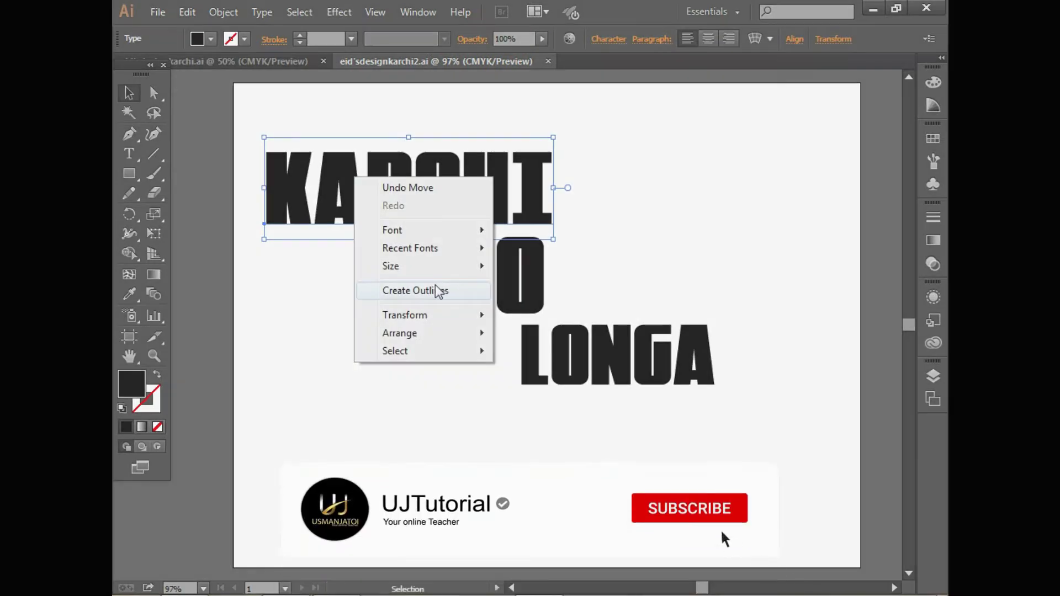
{"action": "left_click", "coordinate": [438, 290]}
{"action": "key", "text": "z"}
{"action": "left_click", "coordinate": [399, 203]}
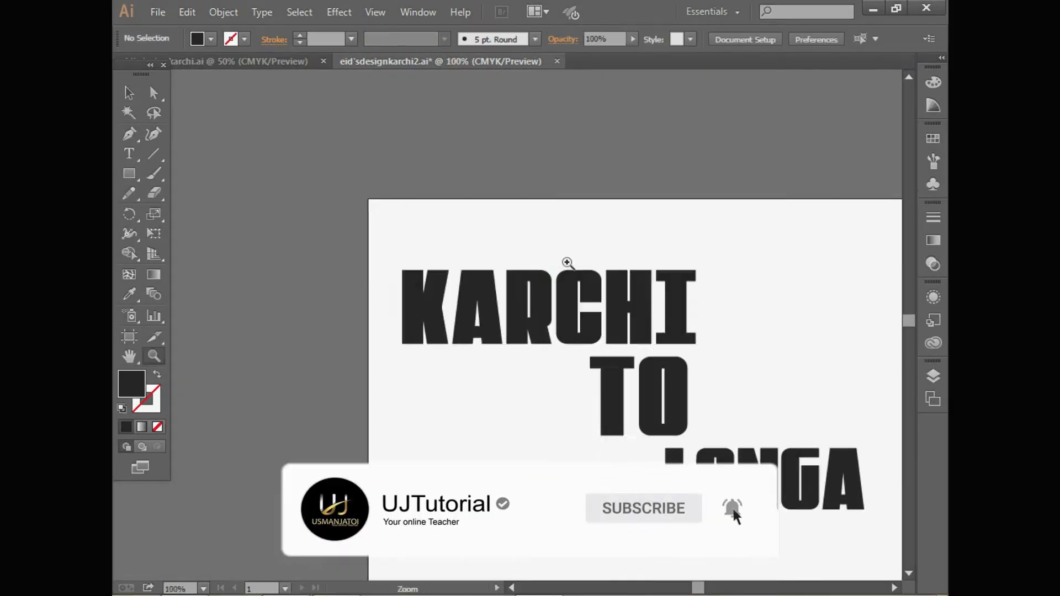
{"action": "left_click", "coordinate": [563, 263]}
Draw a thin horizontal black bar across the upper part of KARCHI and duplicate it twice, making the lowest copy thicker
{"action": "left_click", "coordinate": [128, 172]}
{"action": "left_click_drag", "start_coordinate": [248, 330], "coordinate": [878, 335]}
{"action": "key", "text": "v"}
{"action": "mouse_move", "coordinate": [476, 334]}
{"action": "left_mouse_down"}
{"action": "mouse_move", "coordinate": [476, 320]}
{"action": "mouse_move", "coordinate": [465, 344]}
{"action": "left_mouse_up"}
{"action": "left_click_drag", "start_coordinate": [555, 356], "coordinate": [555, 369]}
{"action": "left_click", "coordinate": [557, 332]}
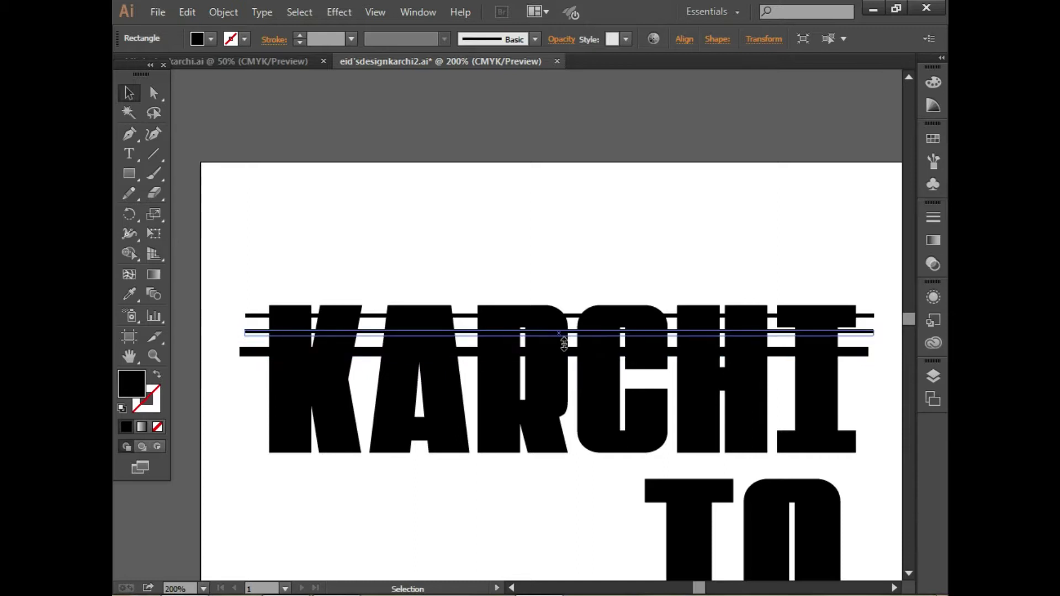
Duplicate bars of varying thickness down the lower part of KARCHI until seven bars cross the word
{"action": "left_click_drag", "start_coordinate": [475, 333], "coordinate": [467, 375]}
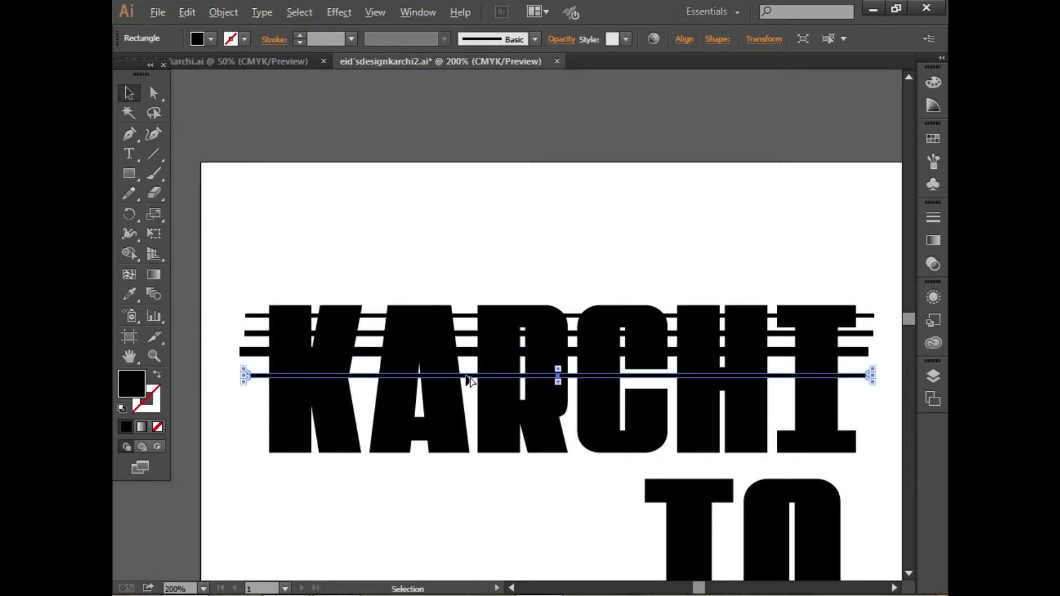
{"action": "left_click_drag", "start_coordinate": [473, 334], "coordinate": [476, 425]}
{"action": "left_click_drag", "start_coordinate": [564, 315], "coordinate": [554, 444]}
Try to cut the bars out of the KARCHI outlines with the Pathfinder's Minus Front and Intersect modes
{"action": "left_click_drag", "start_coordinate": [225, 198], "coordinate": [865, 473]}
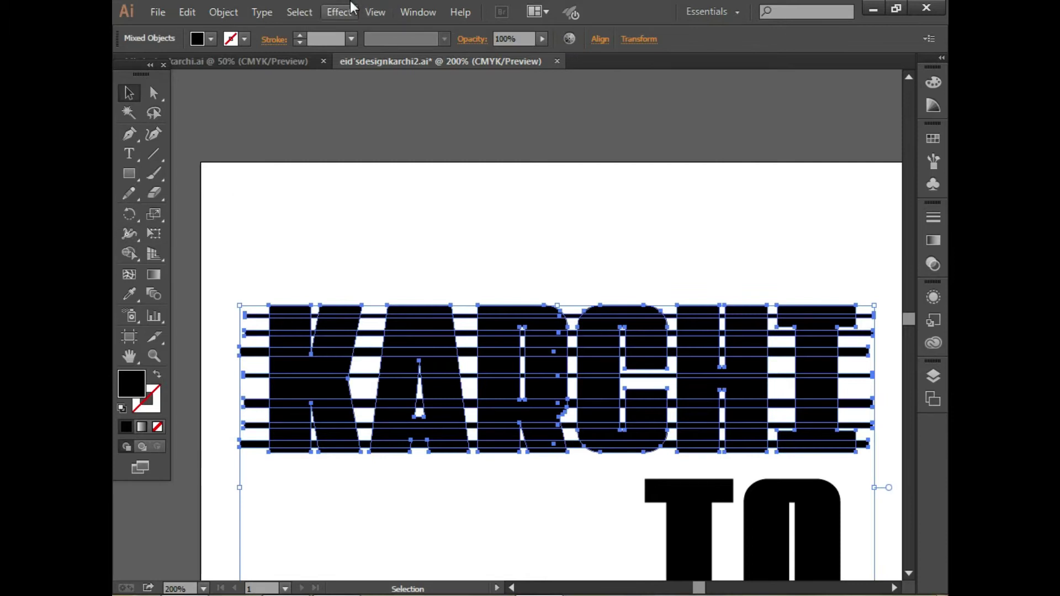
{"action": "left_click", "coordinate": [418, 11]}
{"action": "left_click", "coordinate": [558, 530]}
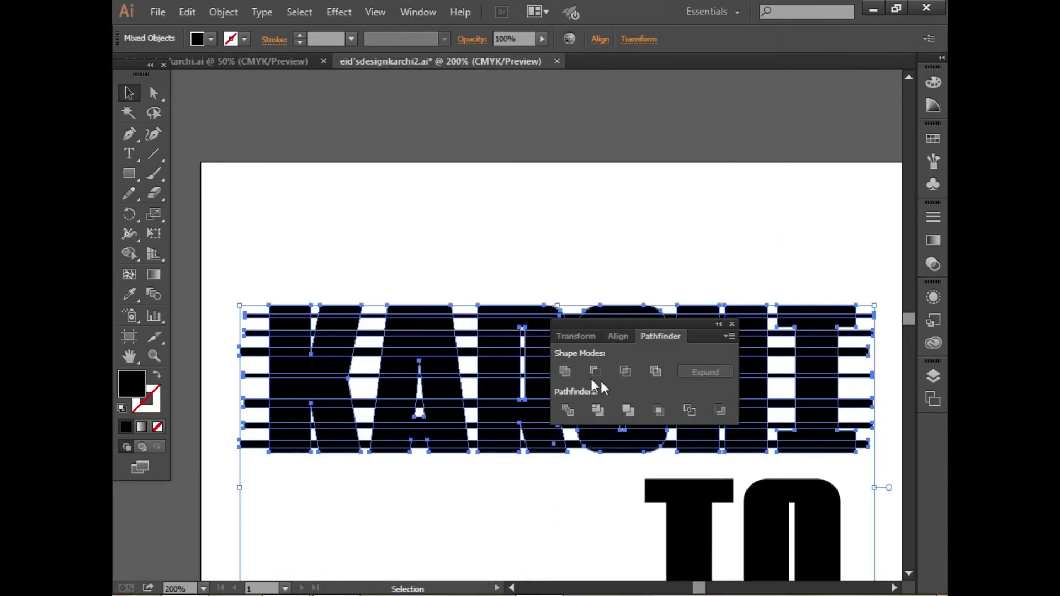
{"action": "left_click", "coordinate": [594, 377]}
{"action": "left_click_drag", "start_coordinate": [680, 323], "coordinate": [740, 176]}
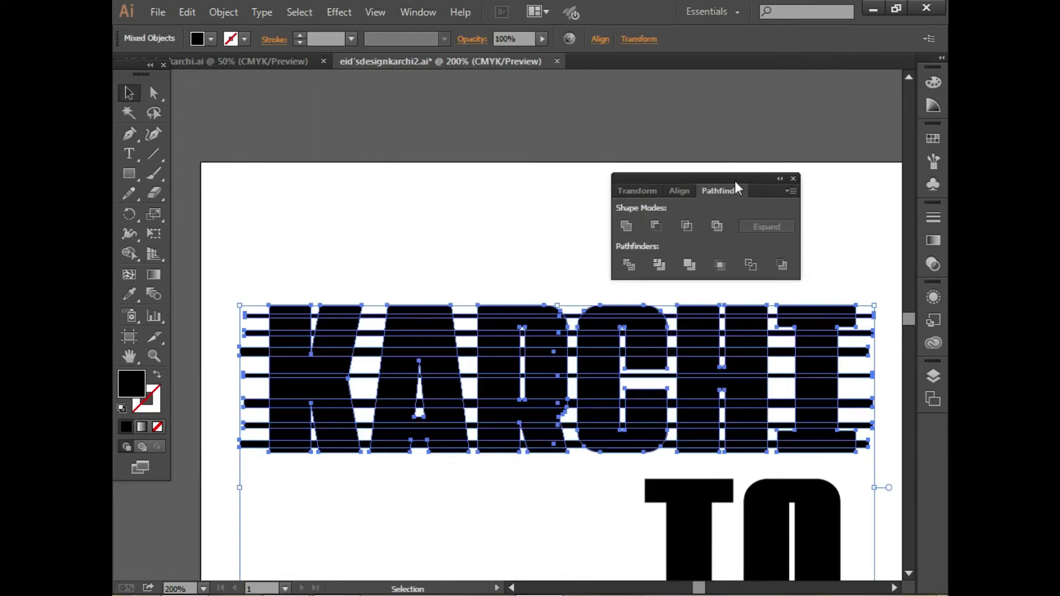
{"action": "left_click", "coordinate": [656, 225]}
{"action": "left_click", "coordinate": [503, 245]}
{"action": "key", "text": "ctrl+z"}
{"action": "left_click", "coordinate": [687, 225]}
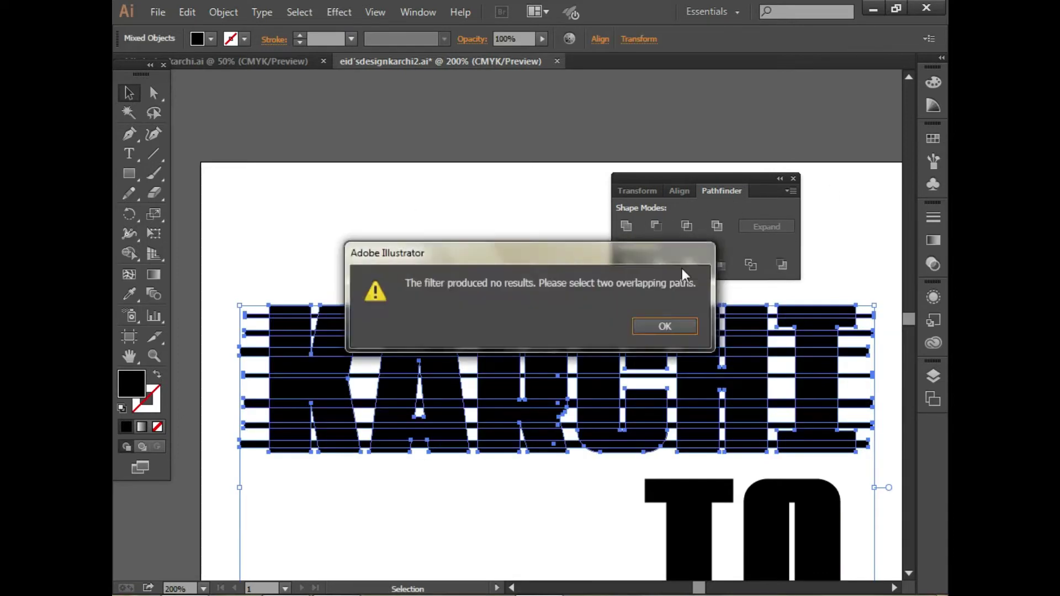
{"action": "key", "text": "Return"}
{"action": "key", "text": "ctrl+shift+a"}
{"action": "left_click", "coordinate": [793, 178]}
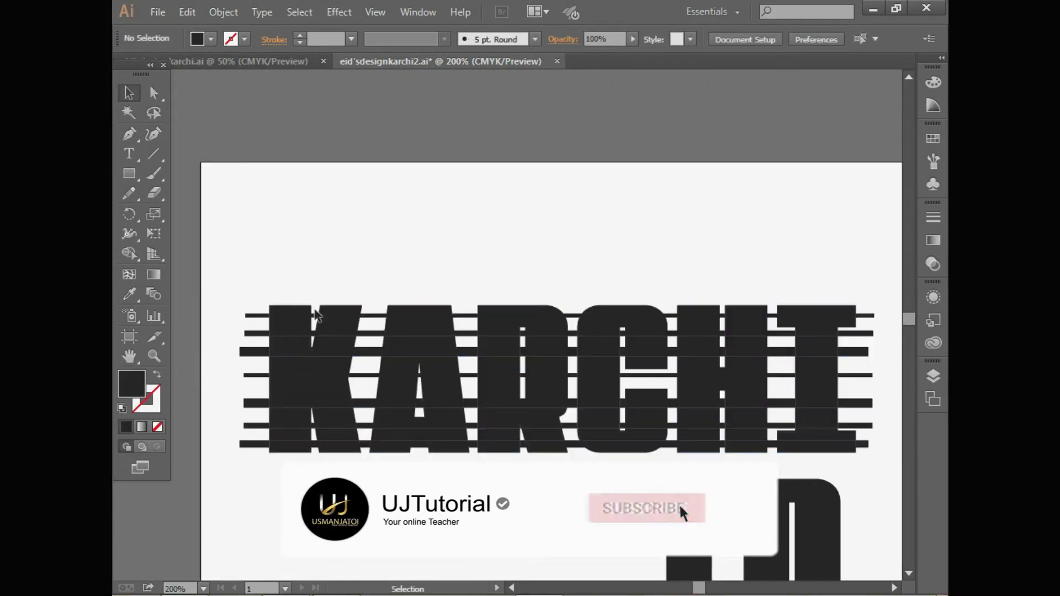
Try deleting the bar ends that stick out before the K, and undo back to the uncut bars
{"action": "left_click", "coordinate": [237, 273]}
{"action": "left_click_drag", "start_coordinate": [220, 265], "coordinate": [254, 448]}
{"action": "key", "text": "Delete"}
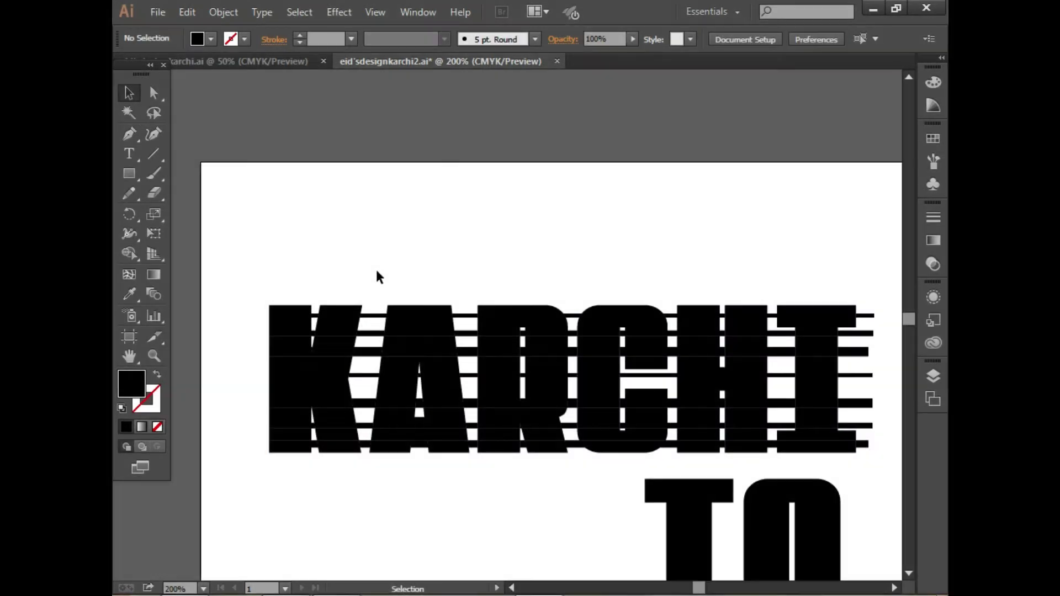
{"action": "key", "text": "ctrl+z"}
{"action": "key", "text": "ctrl+z"}
{"action": "key", "text": "ctrl+z"}
Select all seven bars crossing KARCHI and fill them with red
{"action": "left_click_drag", "start_coordinate": [202, 283], "coordinate": [269, 490]}
{"action": "left_click", "coordinate": [211, 38]}
{"action": "left_click", "coordinate": [142, 71]}
Divide the KARCHI outlines and red bars into separate pieces with Pathfinder Divide and ungroup the result
{"action": "left_click_drag", "start_coordinate": [269, 203], "coordinate": [858, 455]}
{"action": "left_click", "coordinate": [418, 12]}
{"action": "left_click", "coordinate": [538, 530]}
{"action": "left_click", "coordinate": [629, 265]}
{"action": "right_click", "coordinate": [476, 360]}
{"action": "left_click", "coordinate": [538, 439]}
{"action": "right_click", "coordinate": [435, 328]}
{"action": "left_click", "coordinate": [221, 231]}
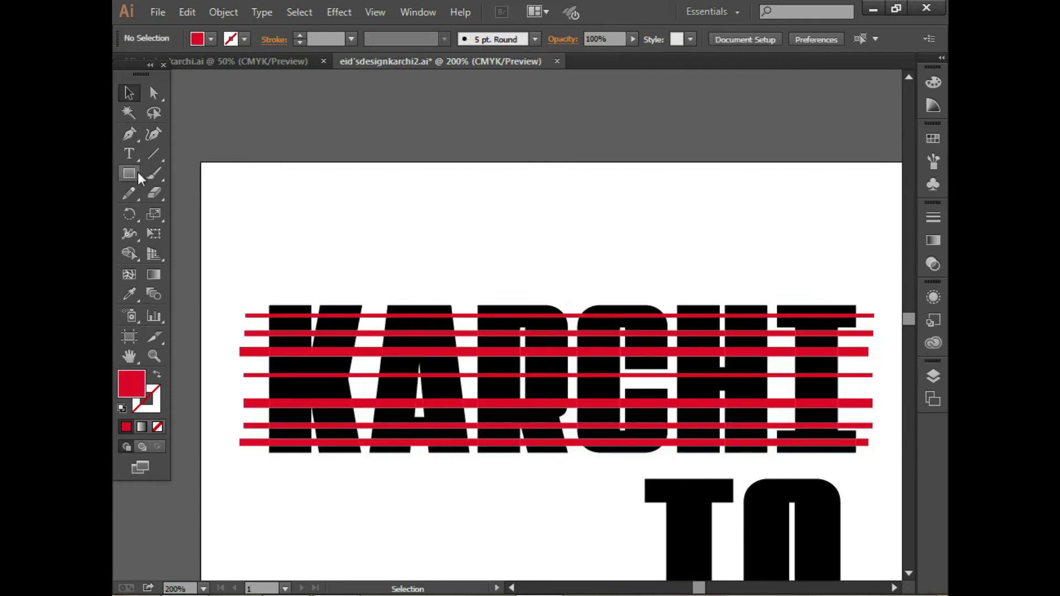
Try deleting all same-coloured red pieces with the Magic Wand and undo the deletion
{"action": "left_click", "coordinate": [257, 353]}
{"action": "key", "text": "Delete"}
{"action": "key", "text": "ctrl+z"}
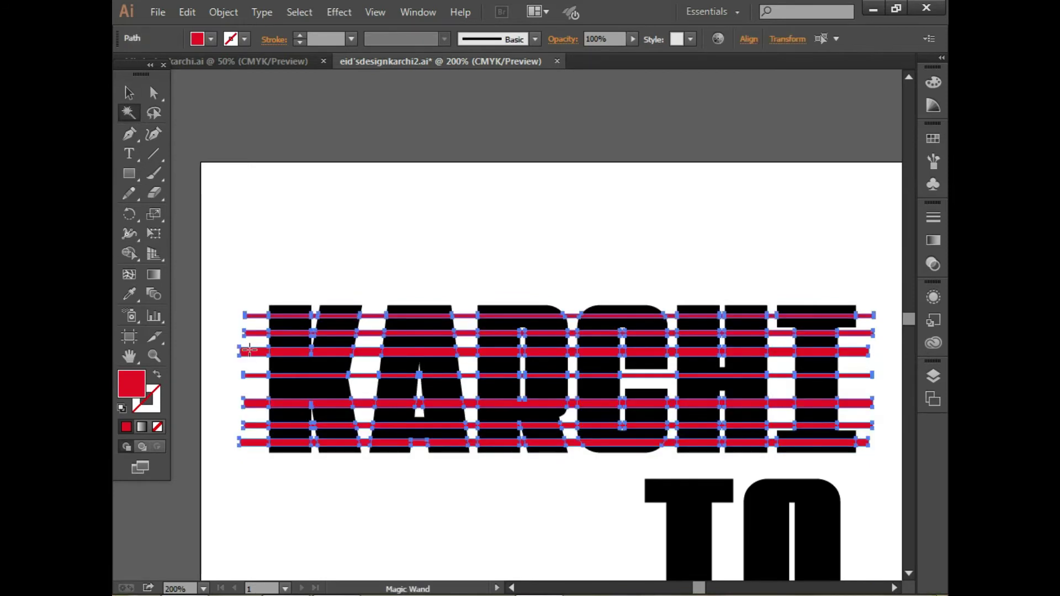
Delete the red bar pieces sticking out before the K and those in the gap between the K and A
{"action": "left_click", "coordinate": [132, 91]}
{"action": "left_click_drag", "start_coordinate": [270, 279], "coordinate": [255, 443]}
{"action": "key", "text": "Delete"}
{"action": "key", "text": "Delete"}
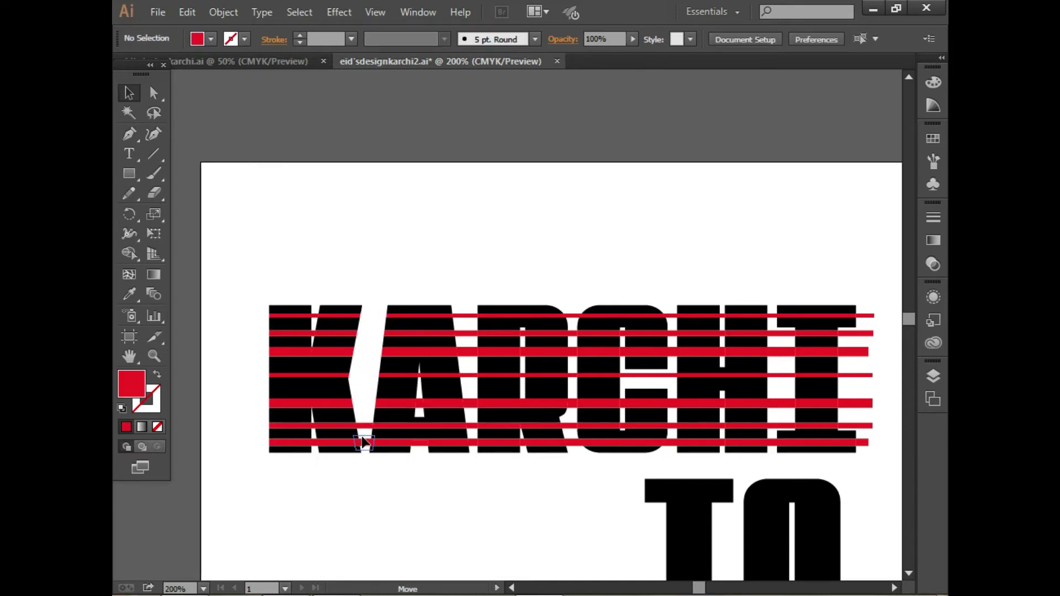
{"action": "left_click_drag", "start_coordinate": [363, 442], "coordinate": [363, 442]}
{"action": "key", "text": "Delete"}
Delete the red bar pieces in the gap between the A and R
{"action": "left_click_drag", "start_coordinate": [470, 376], "coordinate": [470, 375]}
{"action": "key", "text": "Delete"}
{"action": "left_click_drag", "start_coordinate": [469, 384], "coordinate": [473, 442]}
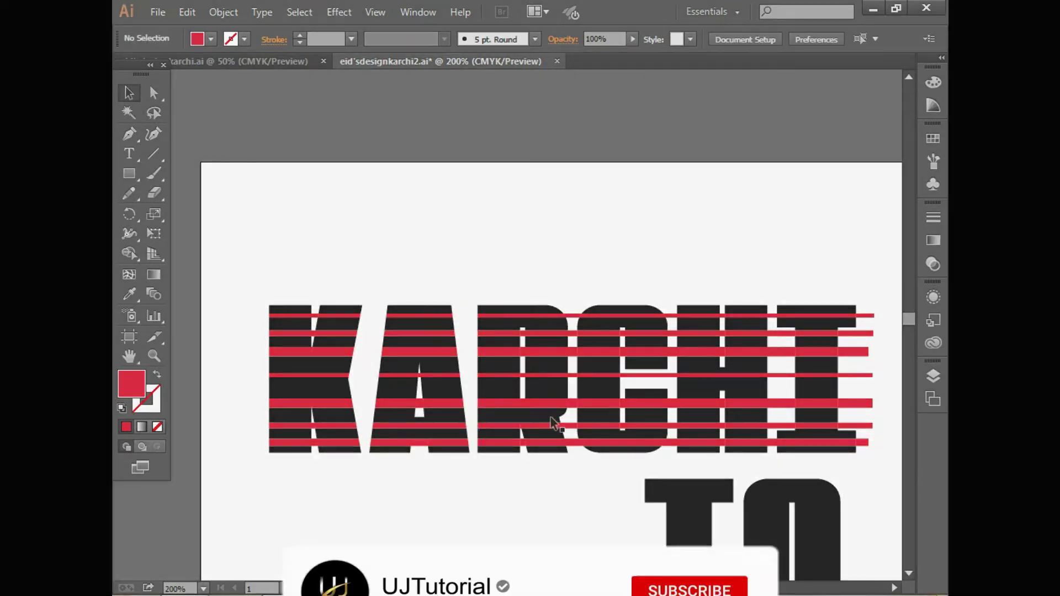
Delete the red bar pieces sticking out beyond the I and those in the gap between the H and I
{"action": "left_click", "coordinate": [526, 445]}
{"action": "key", "text": "Delete"}
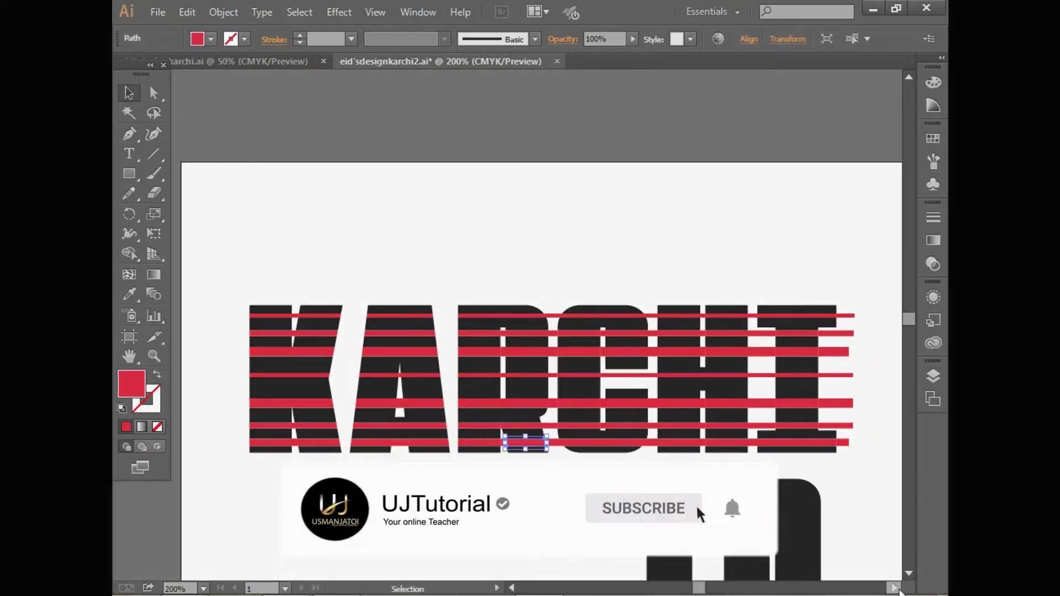
{"action": "scroll", "coordinate": [661, 320], "scroll_direction": "right", "scroll_amount": 5}
{"action": "left_click_drag", "start_coordinate": [649, 460], "coordinate": [650, 460]}
{"action": "key", "text": "Delete"}
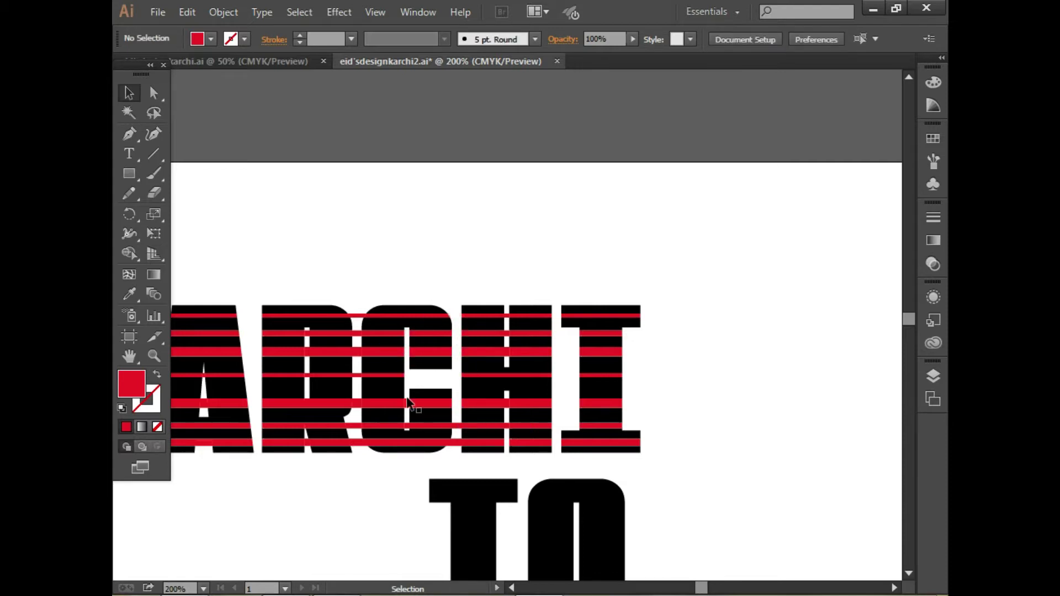
{"action": "left_click", "coordinate": [413, 427]}
{"action": "left_click", "coordinate": [425, 492]}
{"action": "left_click", "coordinate": [419, 427]}
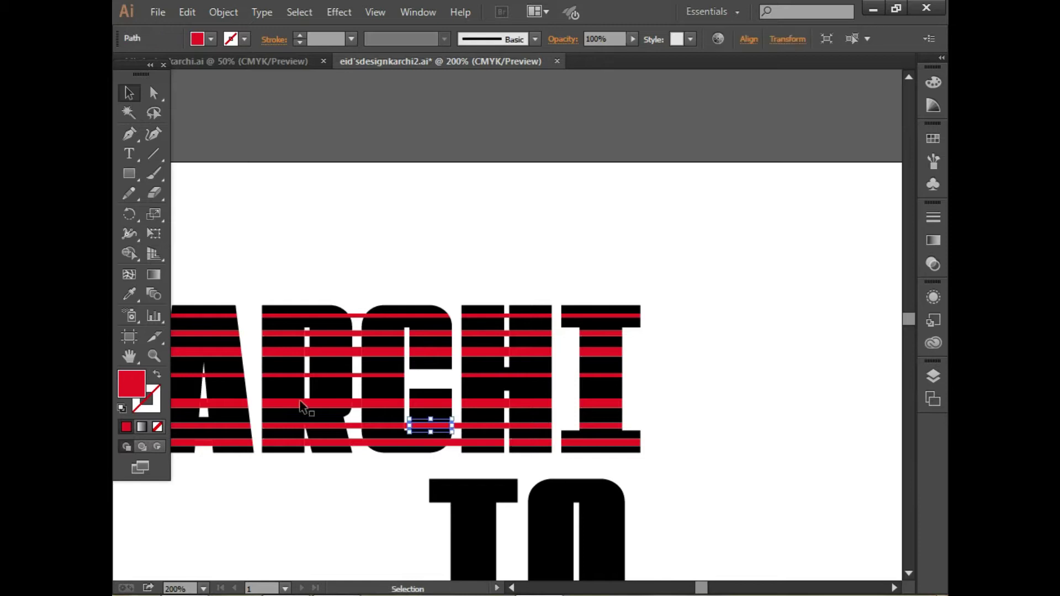
{"action": "left_click_drag", "start_coordinate": [653, 465], "coordinate": [652, 466]}
{"action": "left_click", "coordinate": [560, 403]}
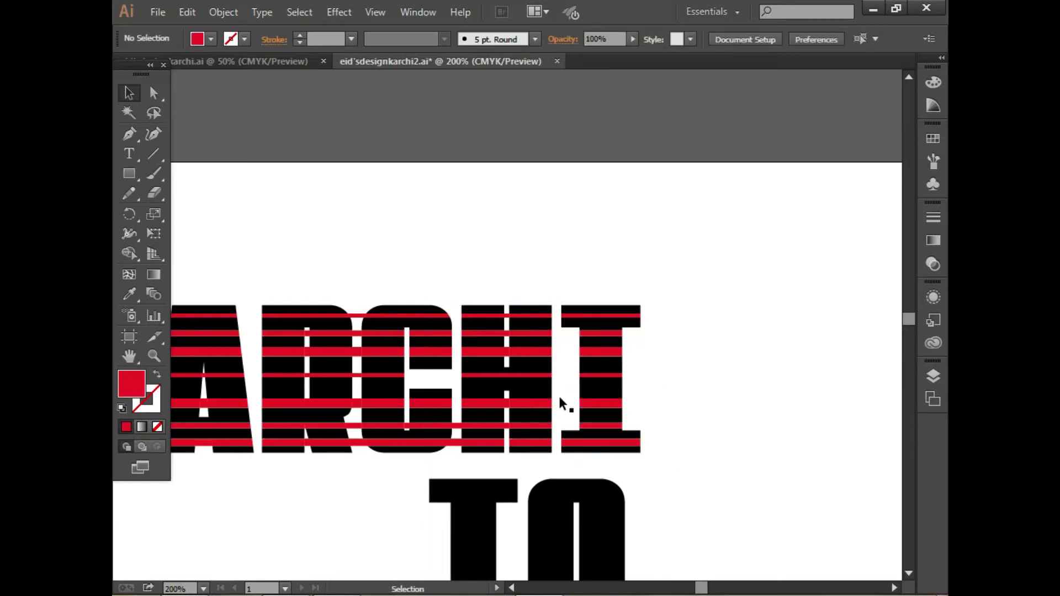
{"action": "key", "text": "slash"}
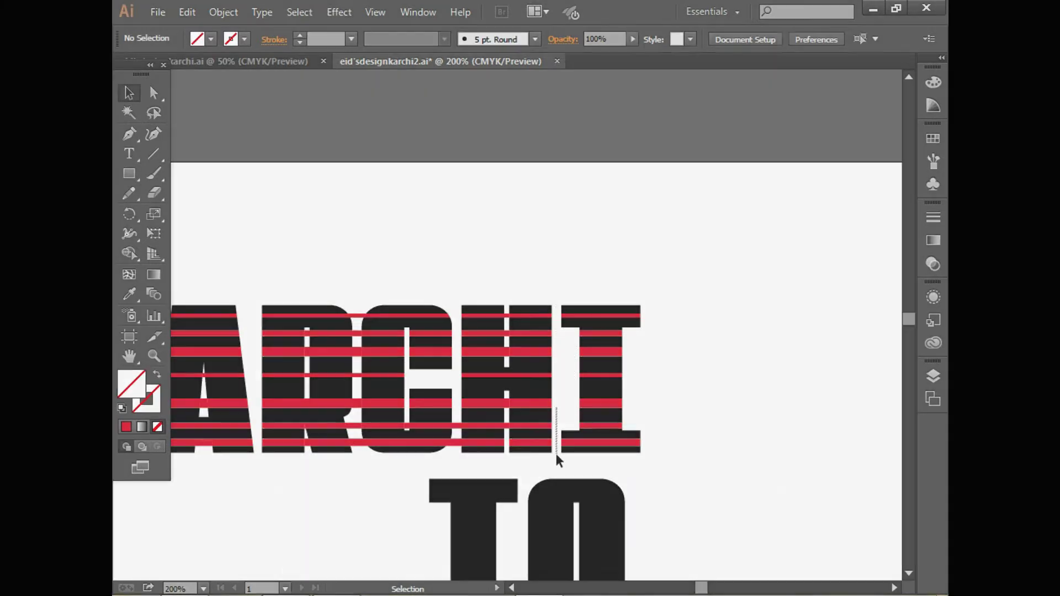
{"action": "left_click", "coordinate": [553, 446]}
{"action": "left_click", "coordinate": [551, 460]}
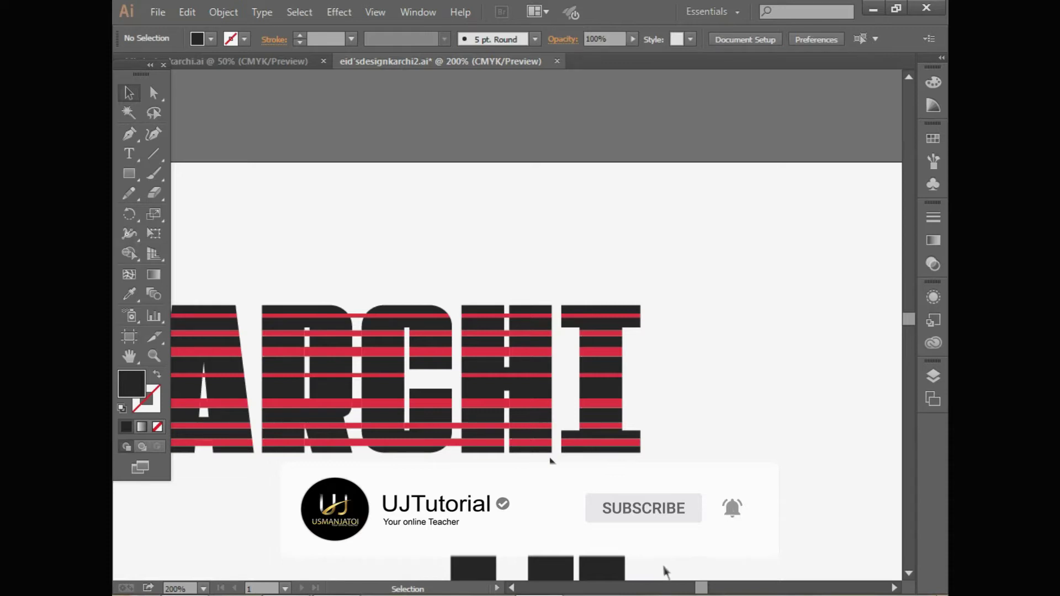
{"action": "key", "text": "ctrl+plus"}
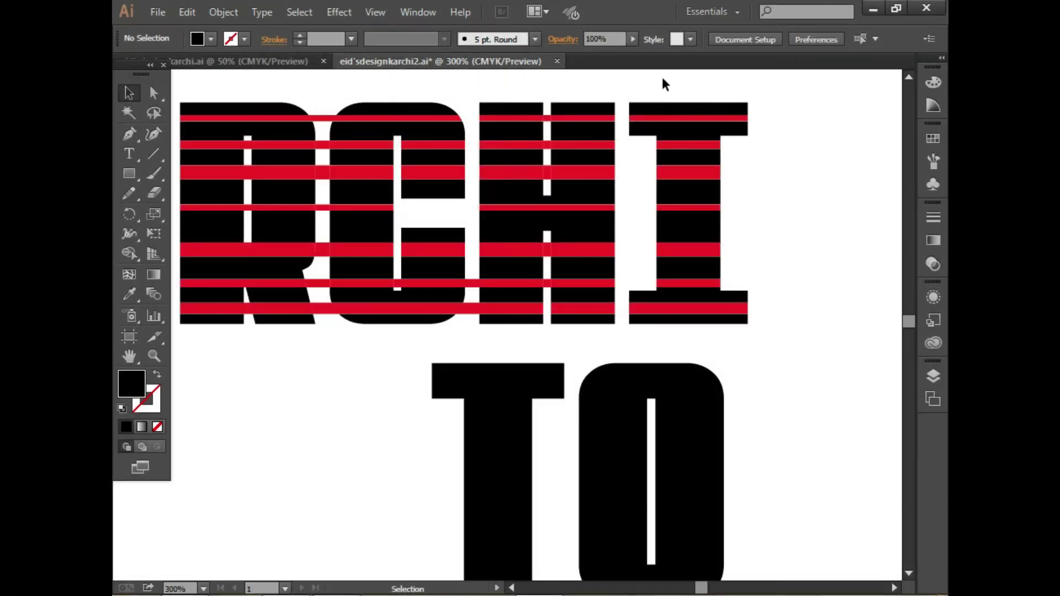
Group the pieces of the letter I and those of the letter H, leaving out the red bits in the H's openings
{"action": "left_click_drag", "start_coordinate": [715, 333], "coordinate": [717, 333]}
{"action": "left_click", "coordinate": [721, 230]}
{"action": "left_click_drag", "start_coordinate": [572, 101], "coordinate": [601, 340]}
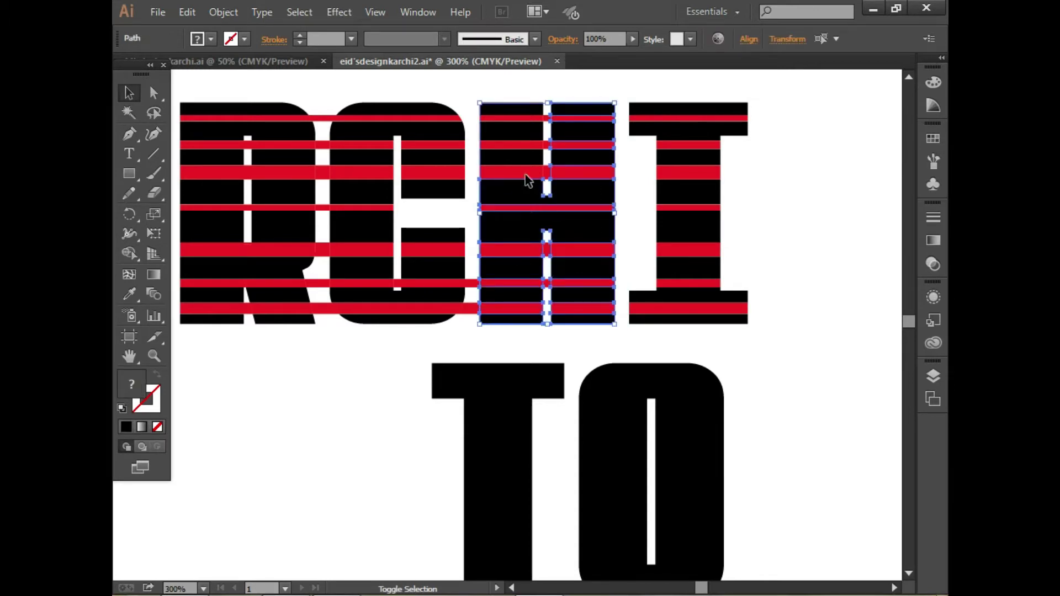
{"action": "right_click", "coordinate": [523, 106]}
{"action": "left_click", "coordinate": [574, 188]}
Lock the grouped H and I and clear the leftover red bits from the H's openings
{"action": "left_click", "coordinate": [651, 322]}
{"action": "left_click", "coordinate": [591, 322]}
{"action": "key", "text": "ctrl+2"}
{"action": "left_click_drag", "start_coordinate": [482, 113], "coordinate": [602, 337]}
{"action": "key", "text": "ctrl+2"}
{"action": "left_click_drag", "start_coordinate": [469, 91], "coordinate": [754, 321]}
{"action": "key", "text": "ctrl+2"}
{"action": "left_click_drag", "start_coordinate": [486, 89], "coordinate": [766, 345]}
{"action": "left_click_drag", "start_coordinate": [348, 89], "coordinate": [375, 332]}
{"action": "double_click", "coordinate": [435, 154]}
{"action": "double_click", "coordinate": [363, 85]}
{"action": "double_click", "coordinate": [397, 295]}
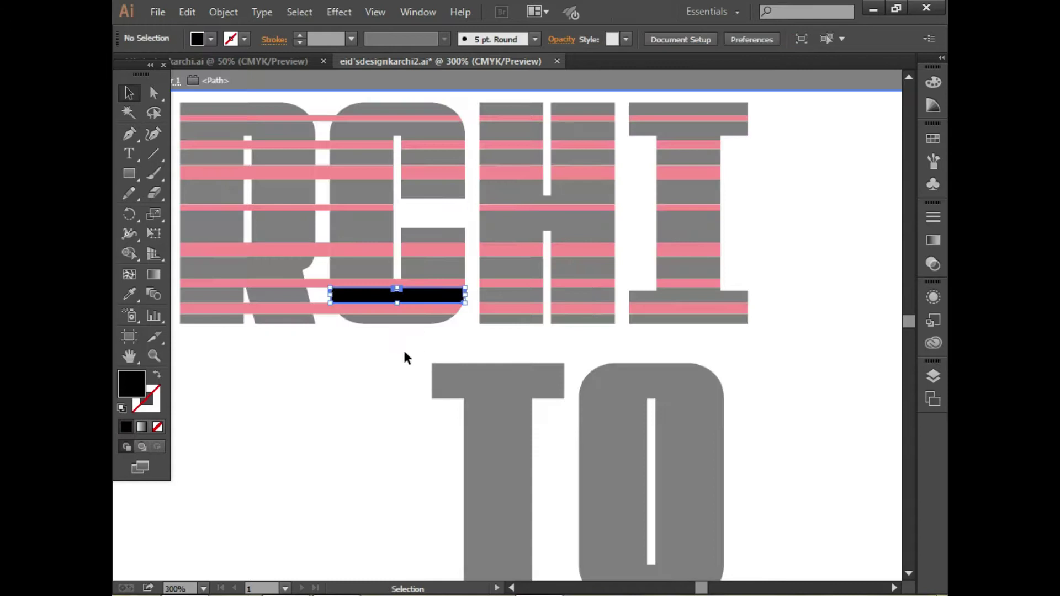
{"action": "double_click", "coordinate": [405, 357]}
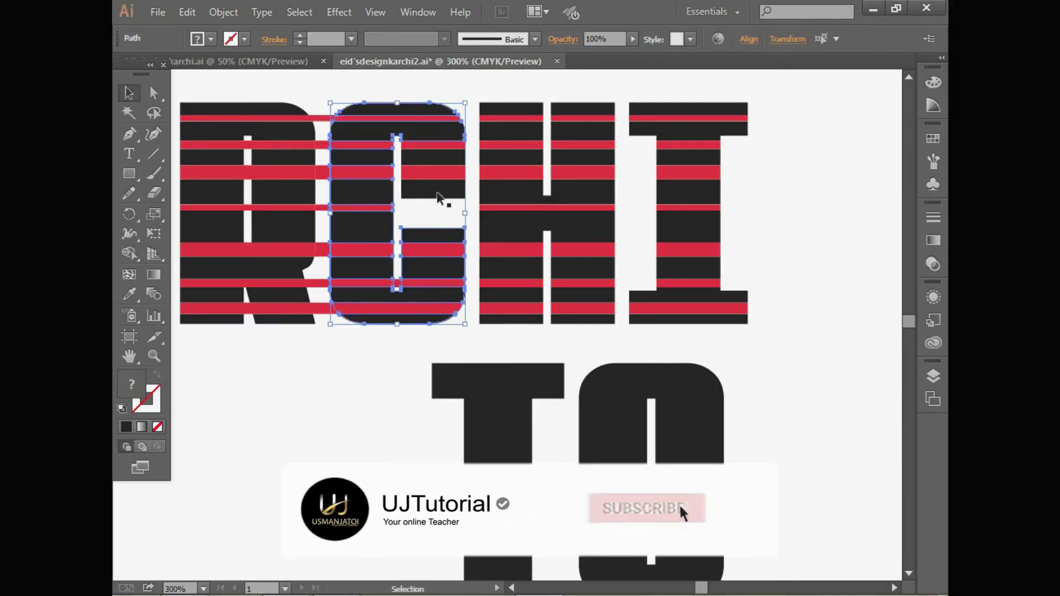
Group and lock the letter C's pieces, and clear the leftover red bits in its opening and beside it
{"action": "right_click", "coordinate": [438, 156]}
{"action": "left_click", "coordinate": [483, 233]}
{"action": "key", "text": "ctrl+2"}
{"action": "left_click_drag", "start_coordinate": [334, 95], "coordinate": [442, 340]}
{"action": "left_click", "coordinate": [453, 365]}
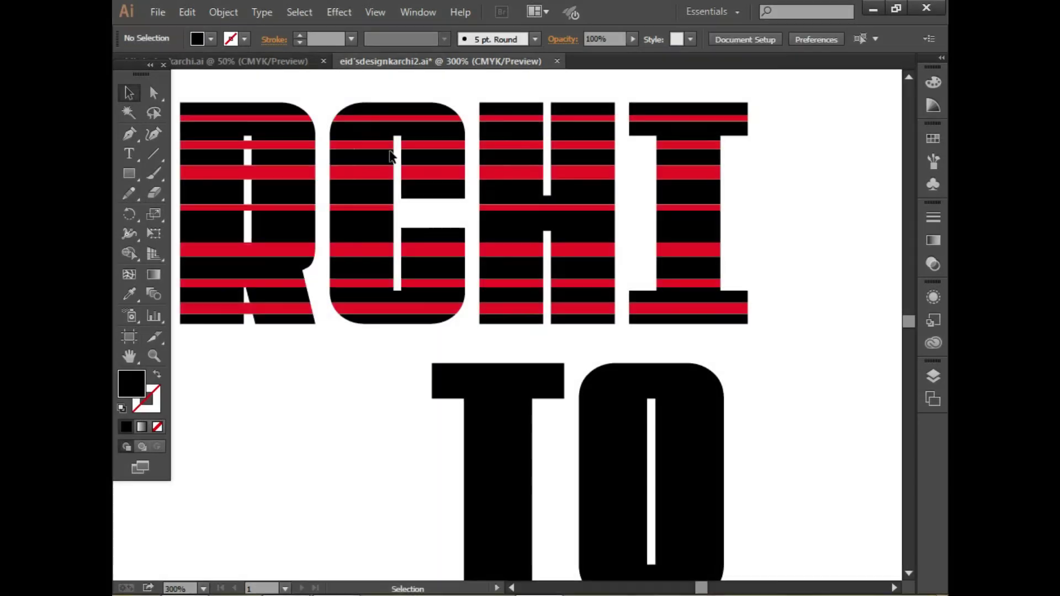
Select the letter R's pieces and clear the red bar bits from its openings
{"action": "left_click", "coordinate": [510, 588]}
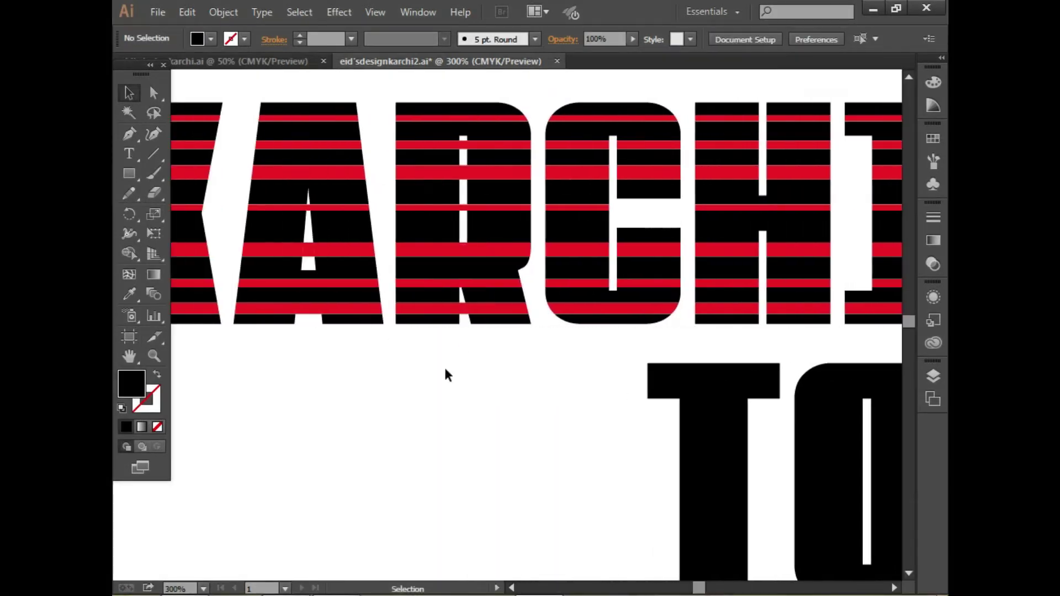
{"action": "left_click_drag", "start_coordinate": [458, 233], "coordinate": [482, 324]}
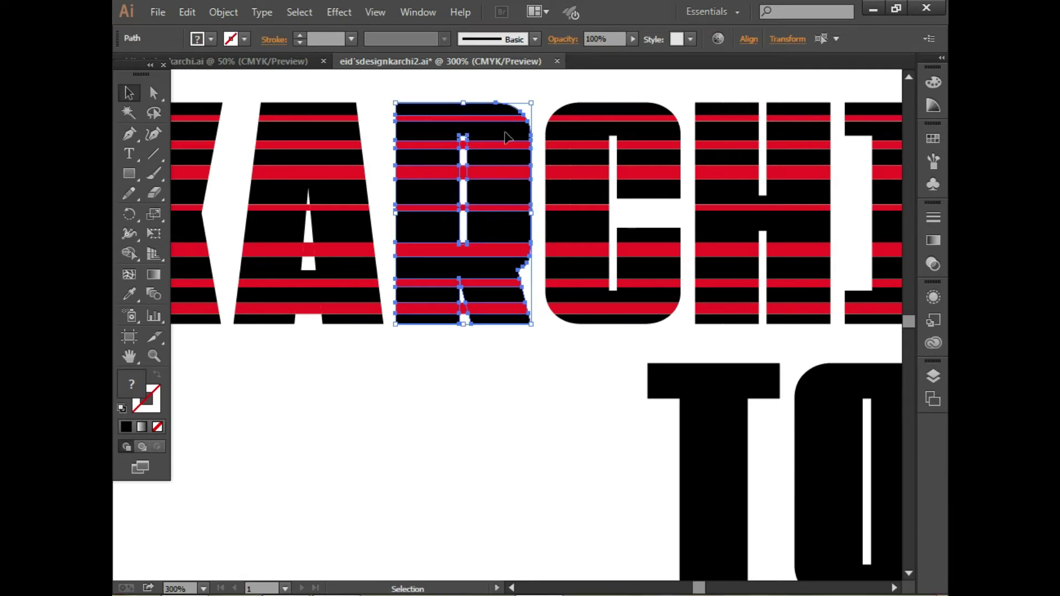
{"action": "key", "text": "ctrl+shift+a"}
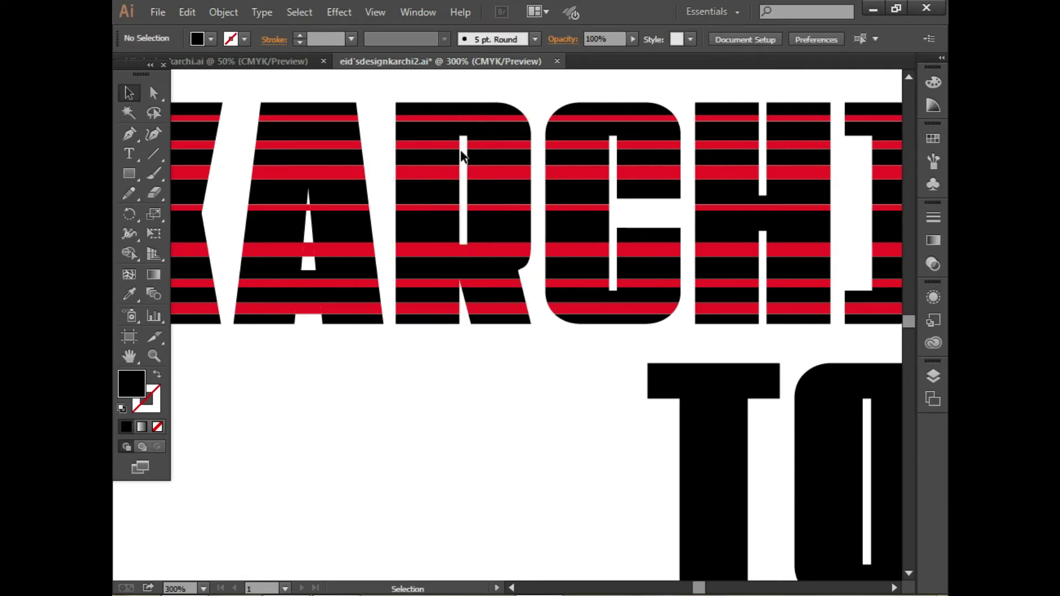
Group the letter K's pieces in their original place and clear the red bits from its openings
{"action": "left_click", "coordinate": [512, 589]}
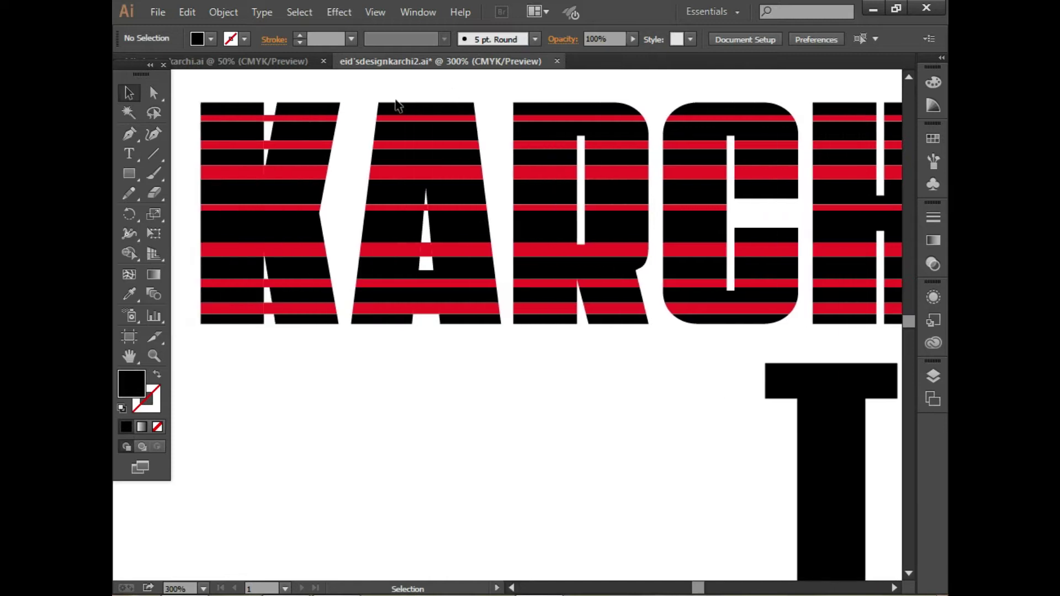
{"action": "left_click_drag", "start_coordinate": [234, 295], "coordinate": [310, 310]}
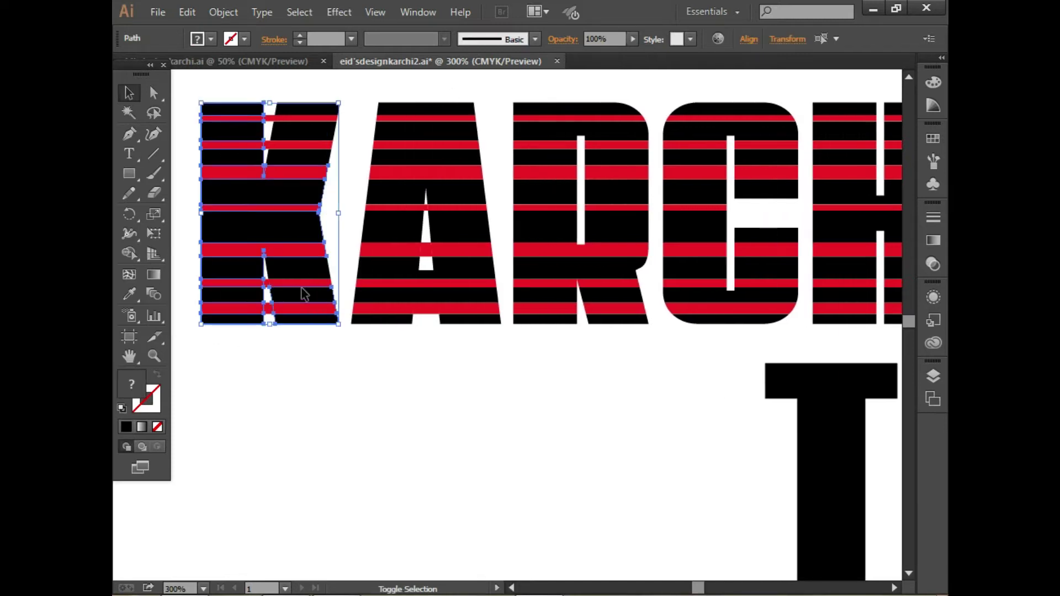
{"action": "right_click", "coordinate": [311, 118]}
{"action": "left_click", "coordinate": [337, 182]}
{"action": "left_click_drag", "start_coordinate": [297, 239], "coordinate": [299, 245]}
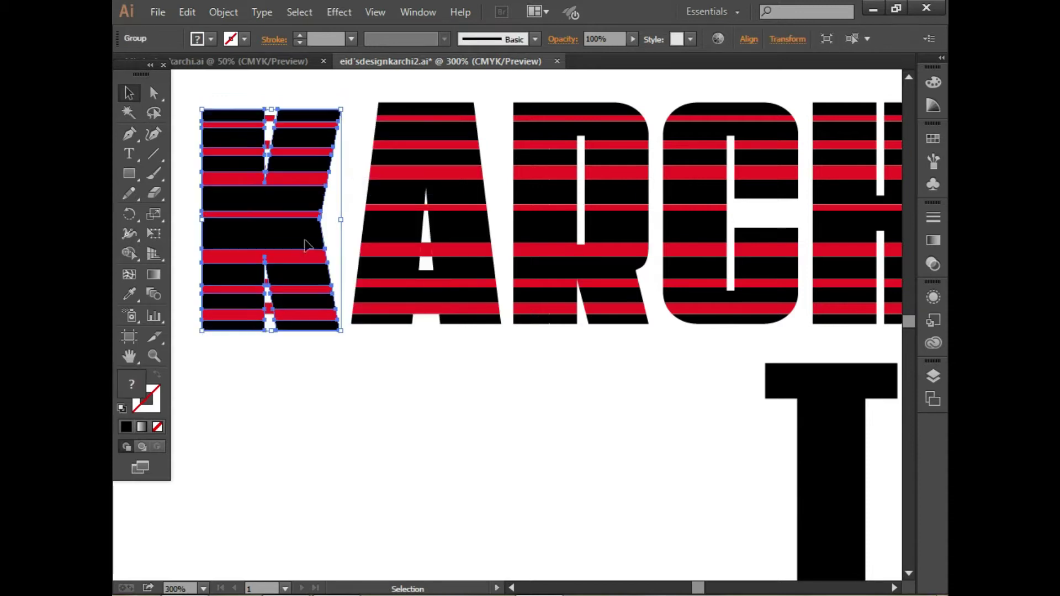
{"action": "key", "text": "ctrl+z"}
{"action": "left_click", "coordinate": [343, 256]}
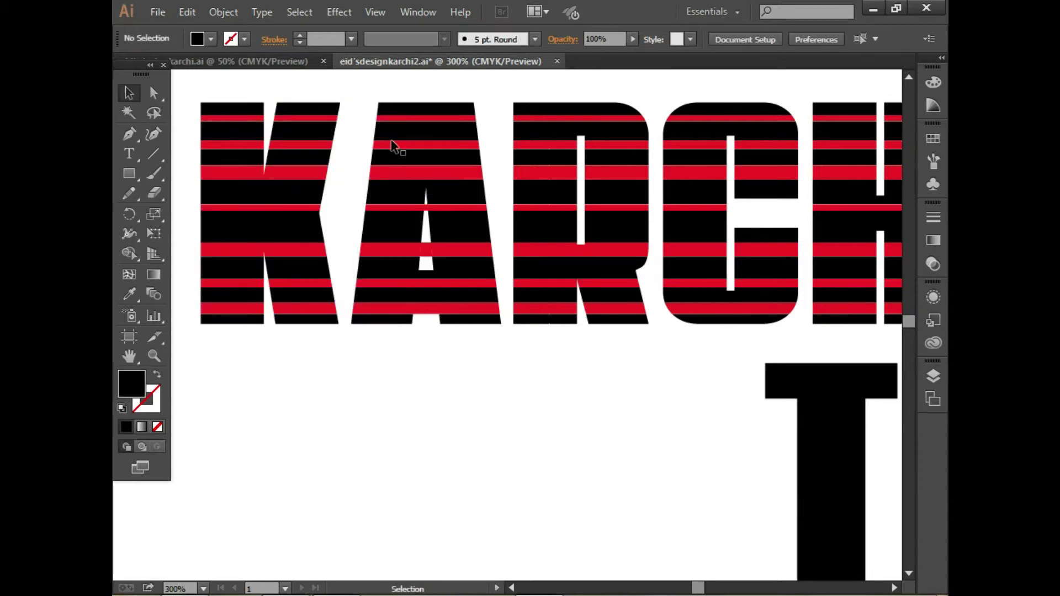
Select the letter A's pieces without the red bits in its openings and group them
{"action": "left_click", "coordinate": [400, 190]}
{"action": "left_click_drag", "start_coordinate": [392, 338], "coordinate": [391, 337]}
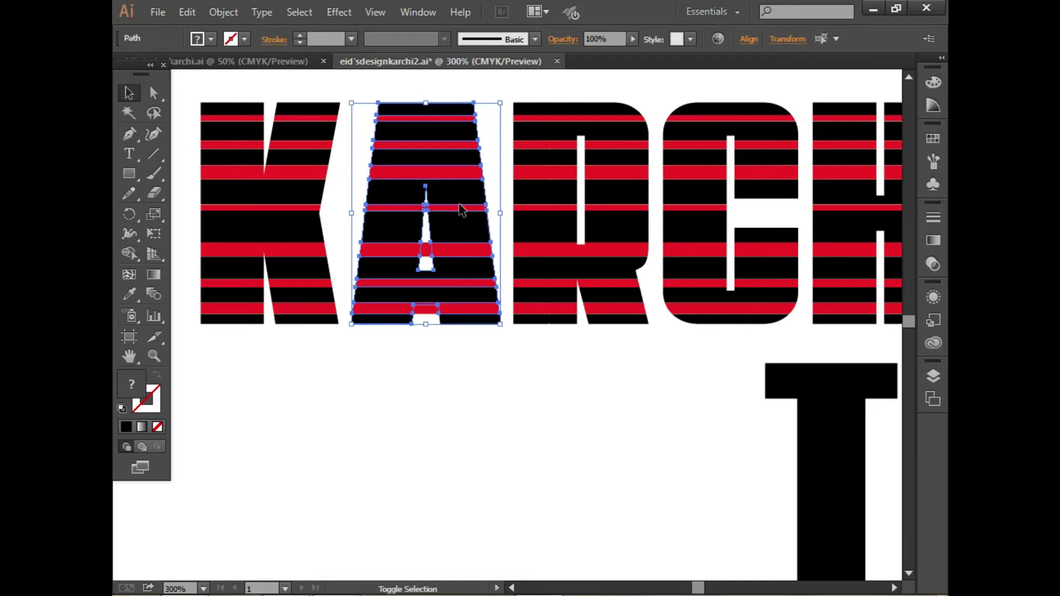
{"action": "right_click", "coordinate": [471, 311]}
{"action": "left_click", "coordinate": [505, 383]}
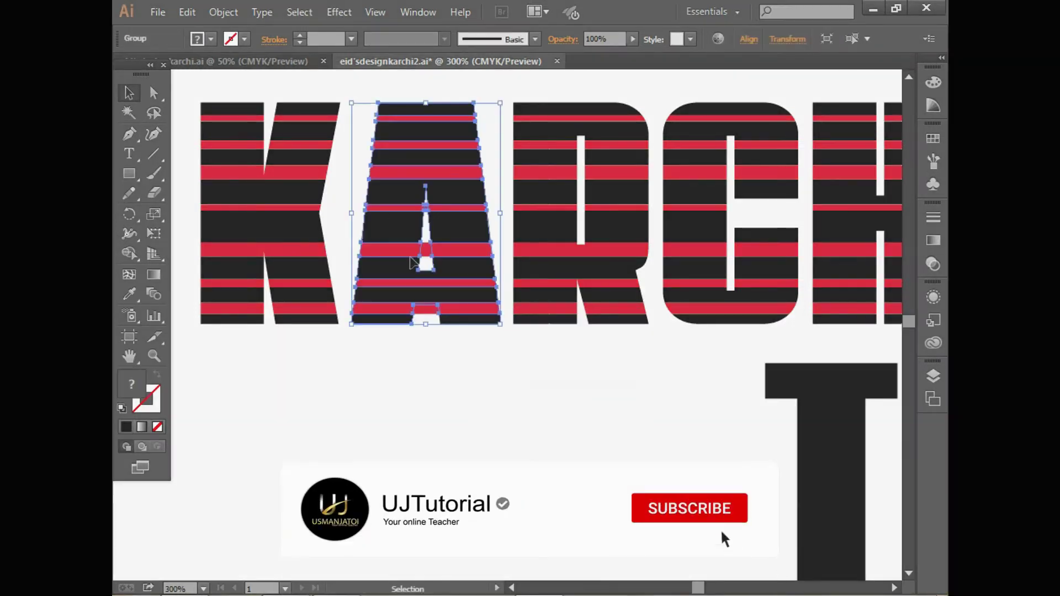
Clear the leftover red bits from the letter A's openings while keeping its black and red bands
{"action": "left_click", "coordinate": [378, 96]}
{"action": "left_click", "coordinate": [426, 250]}
{"action": "key", "text": "Delete"}
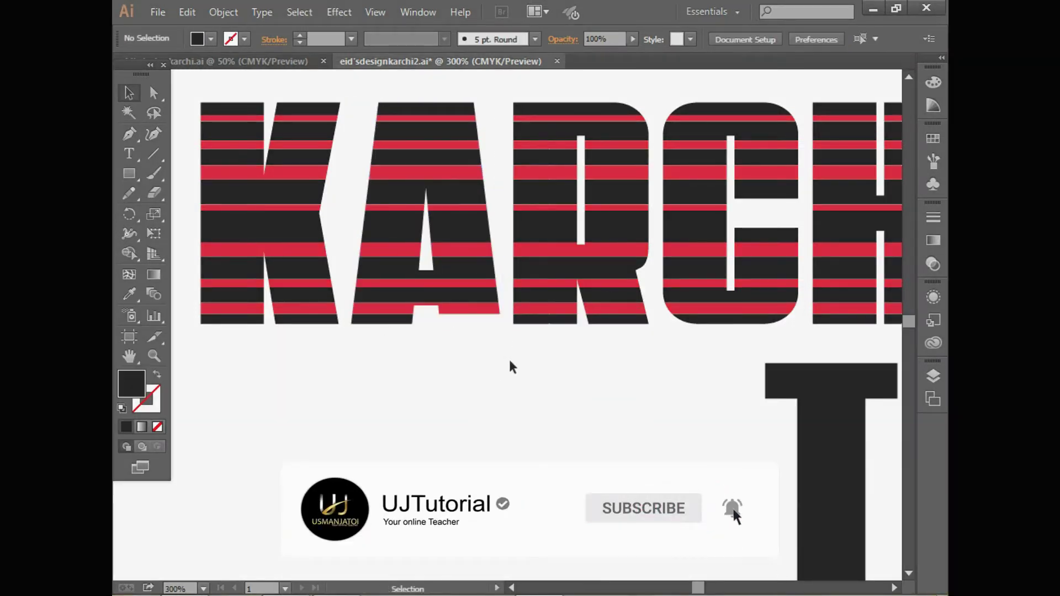
{"action": "left_click", "coordinate": [425, 268], "text": "shift"}
{"action": "left_click", "coordinate": [446, 333]}
{"action": "left_click", "coordinate": [469, 319]}
{"action": "left_click", "coordinate": [203, 590]}
{"action": "left_click", "coordinate": [226, 220]}
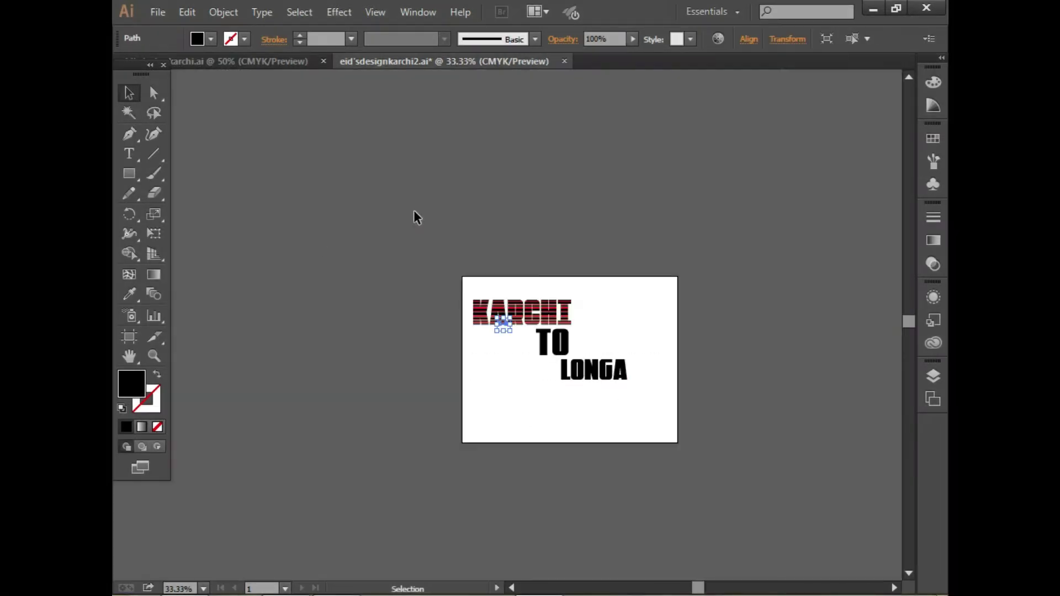
{"action": "left_click_drag", "start_coordinate": [605, 331], "coordinate": [606, 334]}
{"action": "key", "text": "z"}
{"action": "left_click", "coordinate": [497, 315]}
{"action": "left_click", "coordinate": [551, 324]}
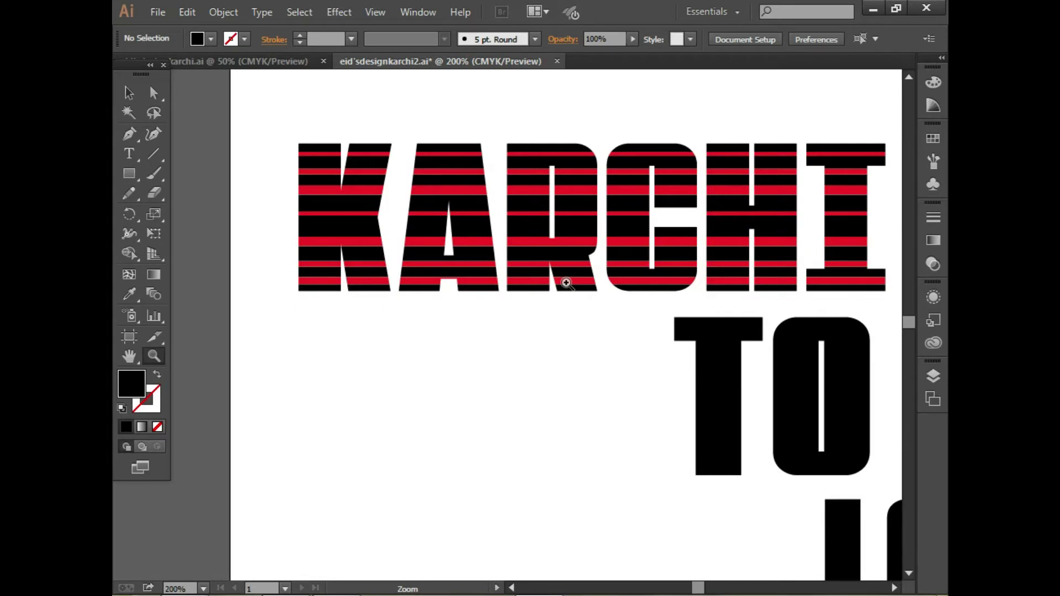
Ungroup the letter A in KARCHI
{"action": "key", "text": "v"}
{"action": "left_click_drag", "start_coordinate": [284, 107], "coordinate": [690, 332]}
{"action": "right_click", "coordinate": [643, 289]}
{"action": "left_click", "coordinate": [463, 311]}
{"action": "right_click", "coordinate": [479, 252]}
{"action": "left_click", "coordinate": [450, 249]}
{"action": "right_click", "coordinate": [473, 243]}
{"action": "left_click", "coordinate": [490, 350]}
Select all of the letter A's pieces and group them again
{"action": "left_click_drag", "start_coordinate": [409, 134], "coordinate": [462, 238]}
{"action": "right_click", "coordinate": [476, 256]}
{"action": "left_click", "coordinate": [452, 257]}
{"action": "left_click", "coordinate": [478, 297]}
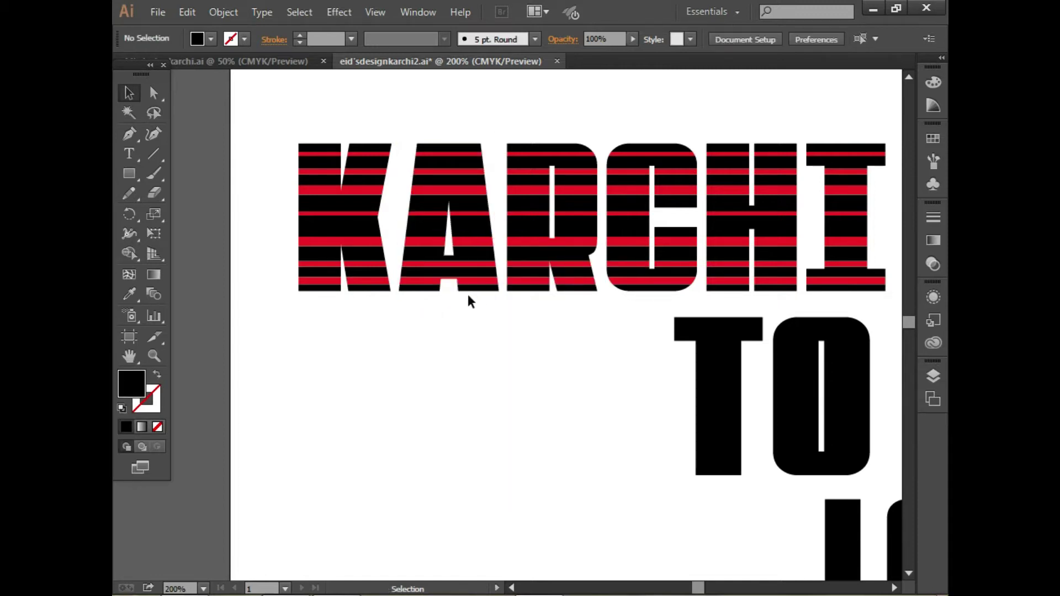
{"action": "left_click_drag", "start_coordinate": [494, 318], "coordinate": [495, 317]}
{"action": "right_click", "coordinate": [464, 250]}
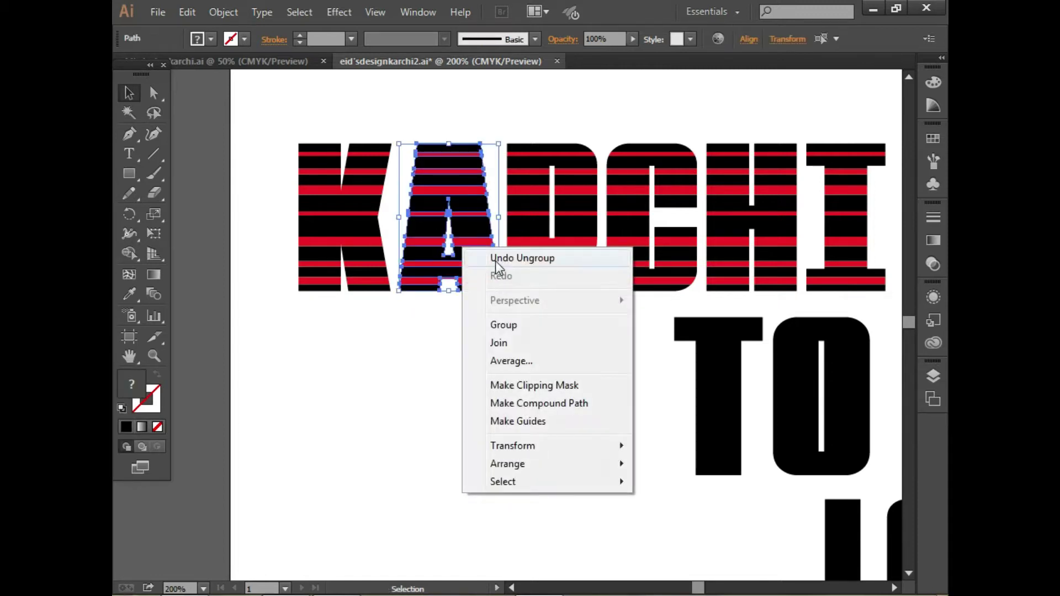
{"action": "left_click", "coordinate": [509, 327]}
{"action": "left_click", "coordinate": [464, 301]}
{"action": "left_click", "coordinate": [455, 237]}
Ungroup the letters K, R, C, H and I of KARCHI one after another
{"action": "right_click", "coordinate": [356, 243]}
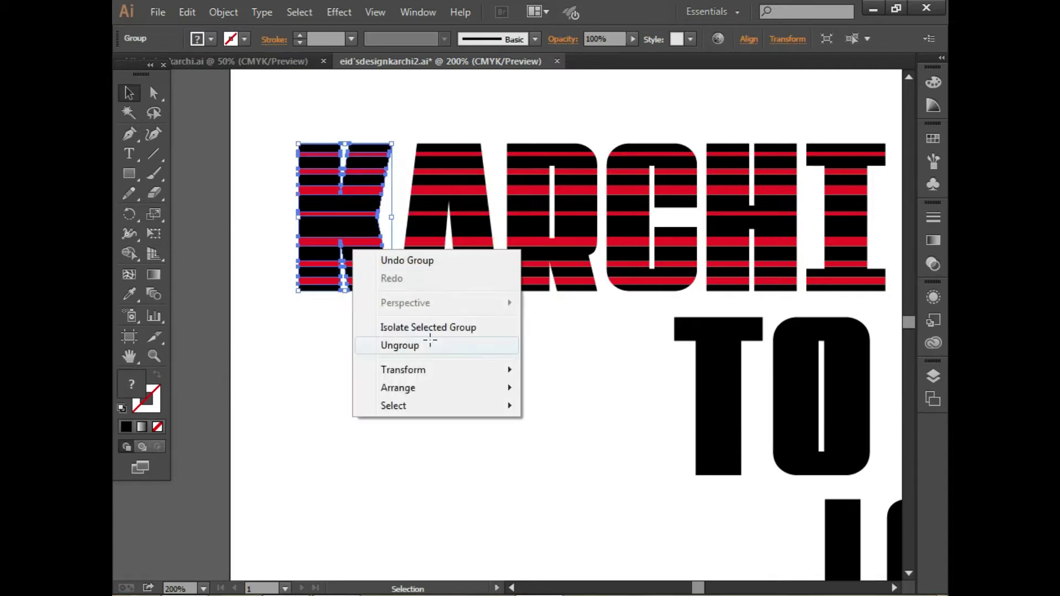
{"action": "left_click", "coordinate": [398, 345]}
{"action": "right_click", "coordinate": [542, 266]}
{"action": "left_click", "coordinate": [558, 367]}
{"action": "right_click", "coordinate": [625, 282]}
{"action": "left_click", "coordinate": [663, 374]}
{"action": "right_click", "coordinate": [758, 250]}
{"action": "left_click", "coordinate": [796, 344]}
{"action": "right_click", "coordinate": [828, 204]}
{"action": "left_click", "coordinate": [823, 300]}
Group all pieces of KARCHI together and fill them with black
{"action": "left_click_drag", "start_coordinate": [280, 99], "coordinate": [887, 306]}
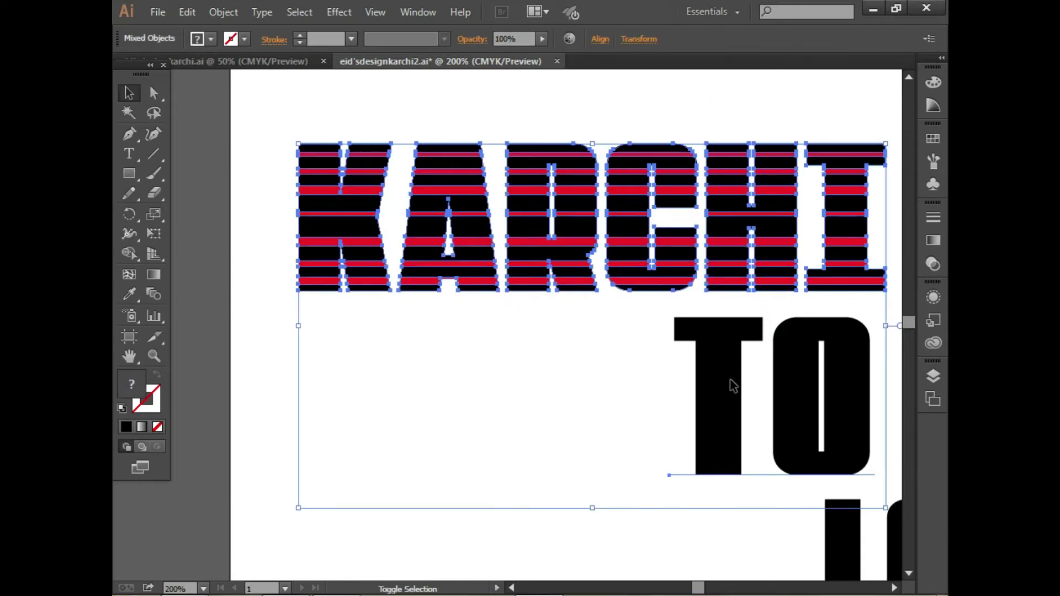
{"action": "right_click", "coordinate": [667, 202]}
{"action": "left_click", "coordinate": [710, 282]}
{"action": "left_click", "coordinate": [934, 81]}
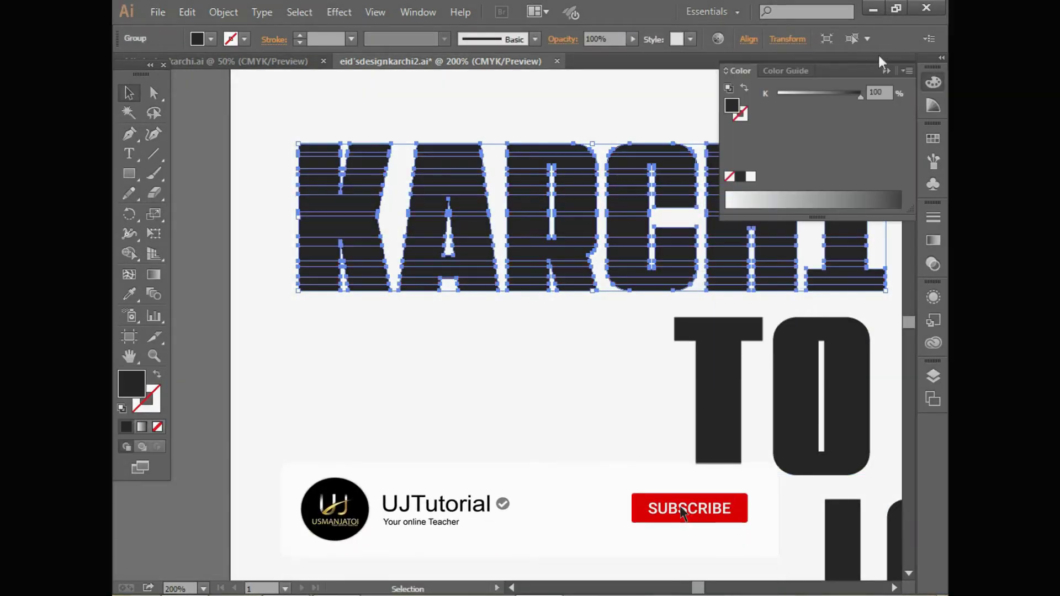
{"action": "left_click", "coordinate": [737, 98]}
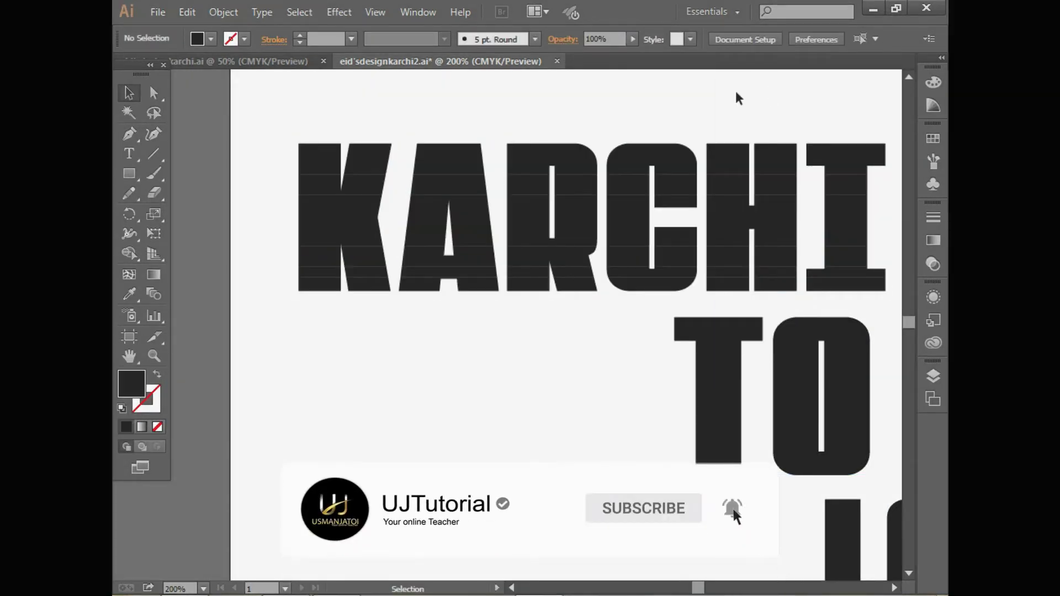
Draw a thin horizontal bar across the top of TO and copy it downward twice, making the lowest copy thicker
{"action": "scroll", "coordinate": [892, 578], "scroll_direction": "down", "scroll_amount": 5}
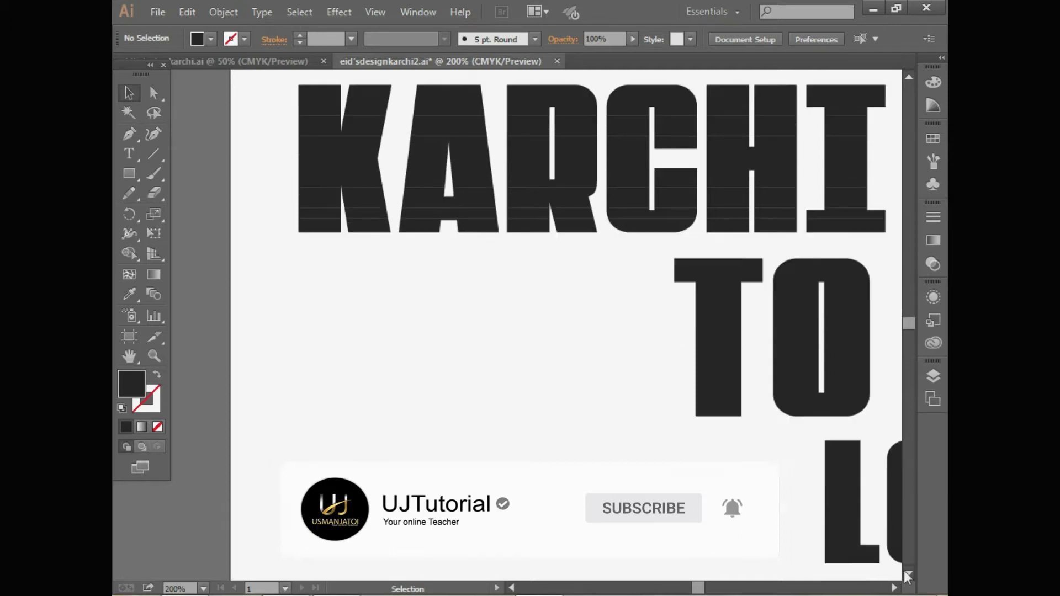
{"action": "scroll", "coordinate": [196, 210], "scroll_direction": "right", "scroll_amount": 5}
{"action": "left_click_drag", "start_coordinate": [369, 166], "coordinate": [643, 172]}
{"action": "key", "text": "v"}
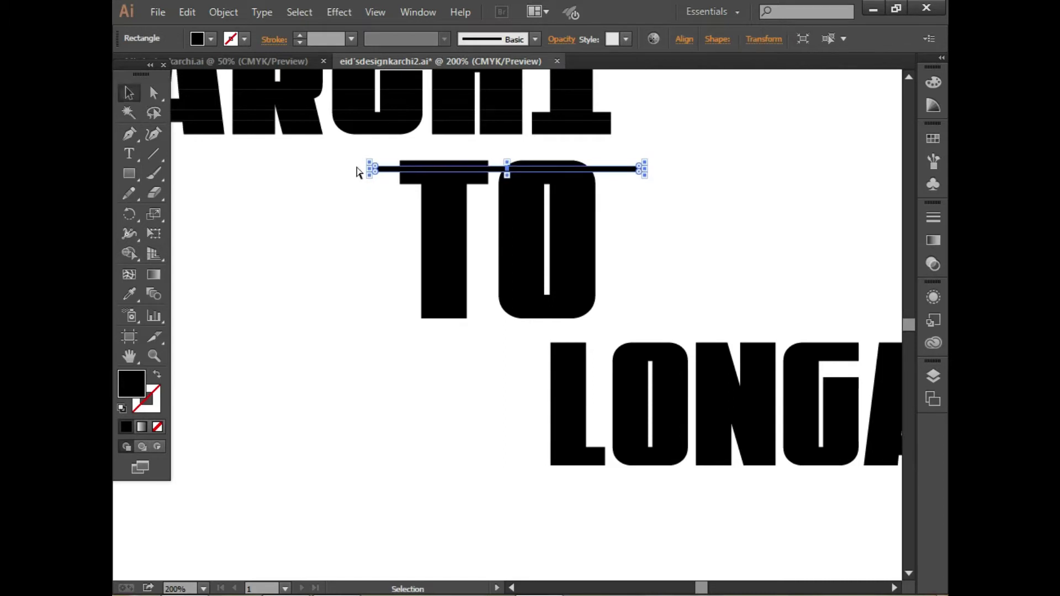
{"action": "left_click_drag", "start_coordinate": [507, 169], "coordinate": [502, 188]}
{"action": "left_click_drag", "start_coordinate": [502, 189], "coordinate": [508, 222]}
{"action": "left_click_drag", "start_coordinate": [640, 157], "coordinate": [672, 194]}
{"action": "left_click", "coordinate": [508, 190]}
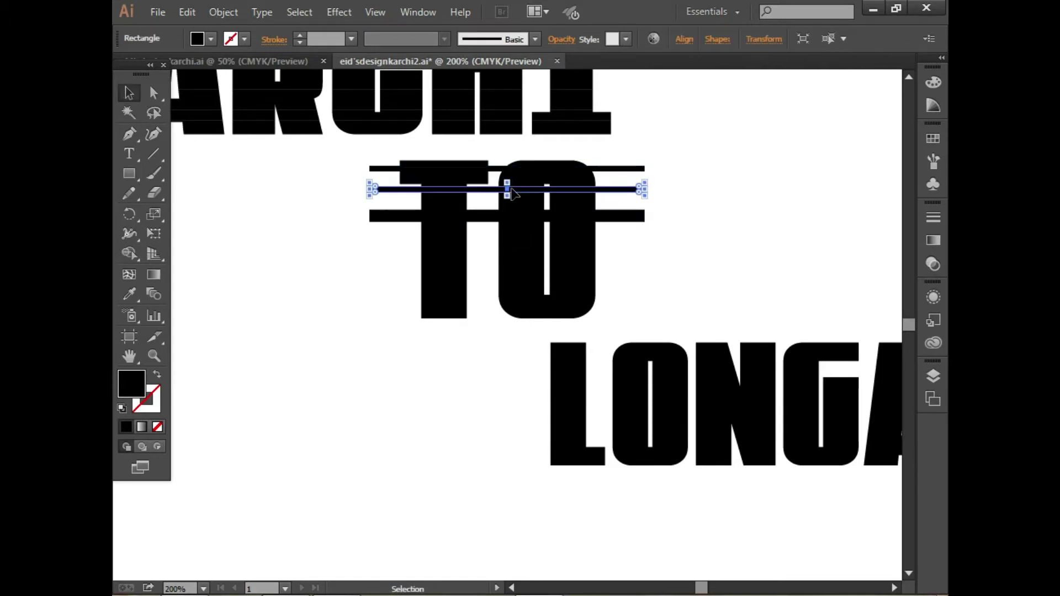
Copy the bars over the lower half of TO, keeping the word itself in its original place
{"action": "left_click", "coordinate": [625, 148]}
{"action": "left_click_drag", "start_coordinate": [624, 148], "coordinate": [642, 281]}
{"action": "left_click", "coordinate": [649, 268]}
{"action": "left_click_drag", "start_coordinate": [634, 230], "coordinate": [639, 303]}
{"action": "left_click_drag", "start_coordinate": [404, 266], "coordinate": [420, 280]}
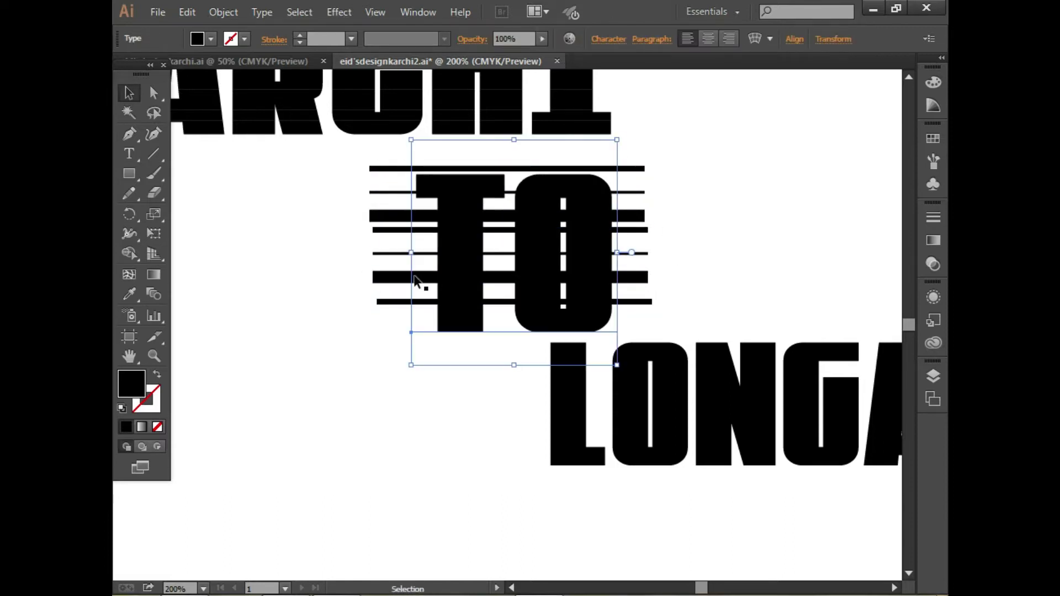
{"action": "key", "text": "ctrl+z"}
Convert the word TO to outlines
{"action": "right_click", "coordinate": [457, 253]}
{"action": "left_click", "coordinate": [371, 170]}
{"action": "left_click_drag", "start_coordinate": [367, 159], "coordinate": [660, 328]}
{"action": "left_click", "coordinate": [449, 326]}
{"action": "left_click", "coordinate": [439, 194]}
{"action": "left_click", "coordinate": [442, 208]}
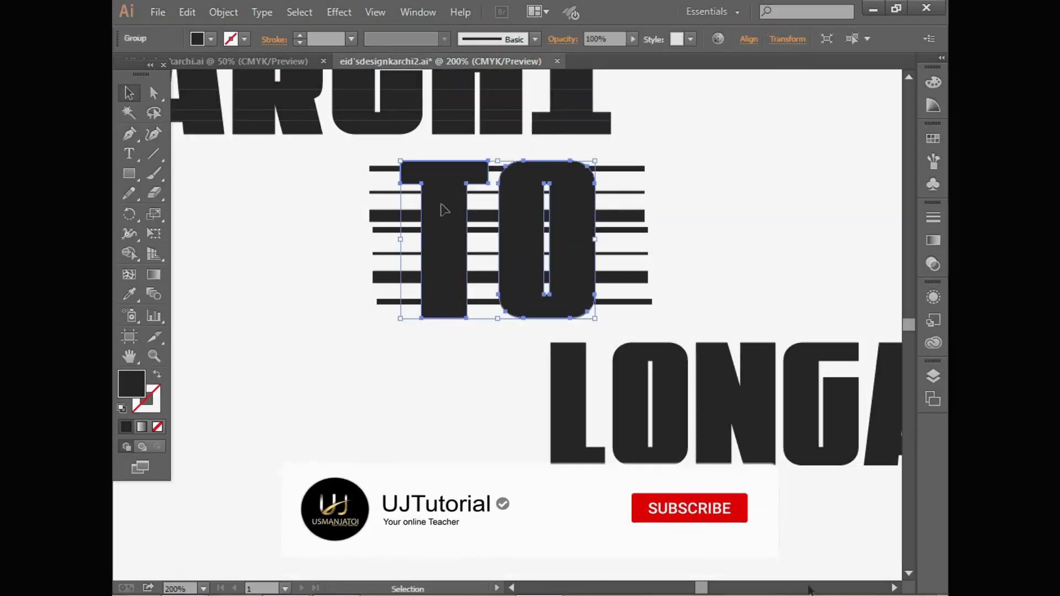
Divide the outlined TO with its crossing bars using Pathfinder and ungroup the resulting pieces
{"action": "left_click", "coordinate": [392, 182]}
{"action": "left_click_drag", "start_coordinate": [391, 148], "coordinate": [629, 355]}
{"action": "left_click", "coordinate": [629, 355], "text": "shift"}
{"action": "left_click", "coordinate": [418, 12]}
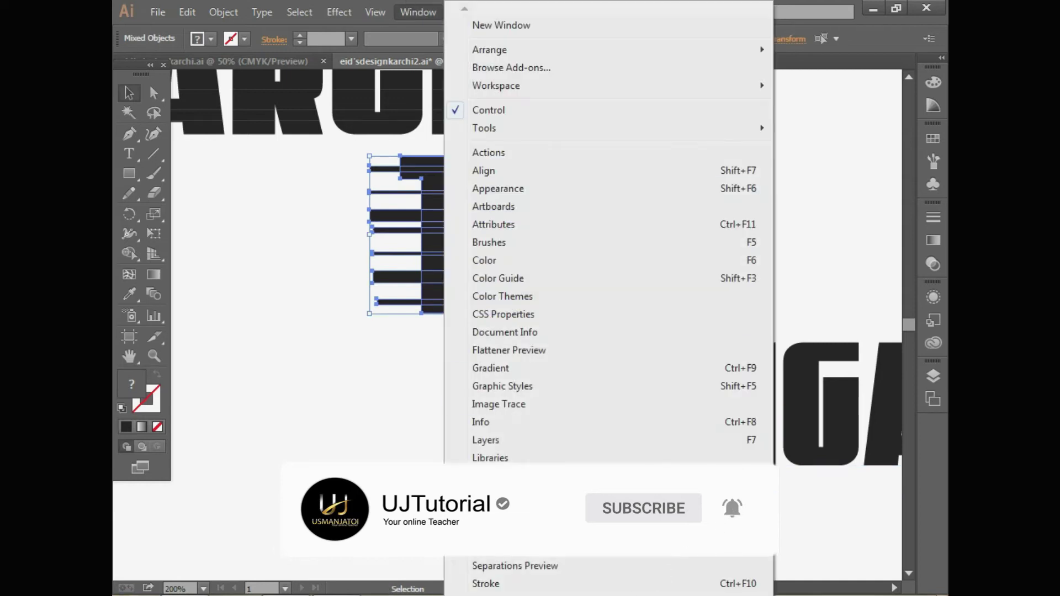
{"action": "left_click", "coordinate": [574, 527]}
{"action": "left_click", "coordinate": [629, 264]}
{"action": "left_click", "coordinate": [793, 179]}
{"action": "right_click", "coordinate": [628, 240]}
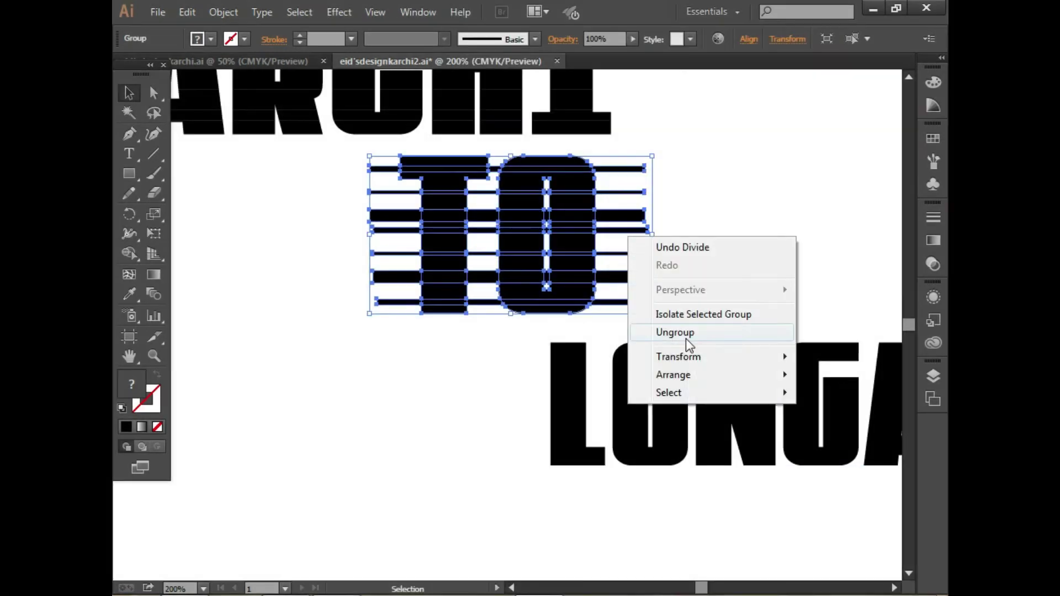
{"action": "left_click", "coordinate": [686, 334]}
Group the letter T's pieces and clear the bar bits on both sides of it
{"action": "left_click", "coordinate": [348, 188]}
{"action": "left_click_drag", "start_coordinate": [383, 323], "coordinate": [383, 323]}
{"action": "key", "text": "Delete"}
{"action": "left_click_drag", "start_coordinate": [438, 151], "coordinate": [487, 320]}
{"action": "right_click", "coordinate": [439, 276]}
{"action": "left_click", "coordinate": [473, 348]}
{"action": "key", "text": "ctrl+shift+a"}
{"action": "key", "text": "Delete"}
Select the pieces of the O in TO without the bar bits in its opening and set them apart
{"action": "left_click_drag", "start_coordinate": [502, 159], "coordinate": [531, 323]}
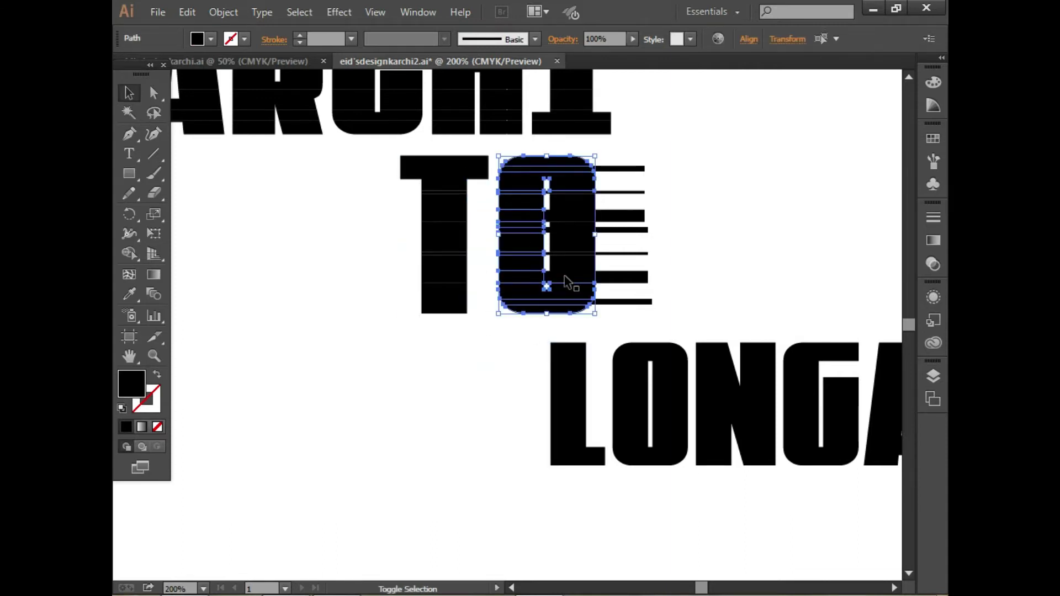
{"action": "left_click", "coordinate": [154, 356]}
{"action": "left_click", "coordinate": [534, 248]}
{"action": "left_click", "coordinate": [536, 254]}
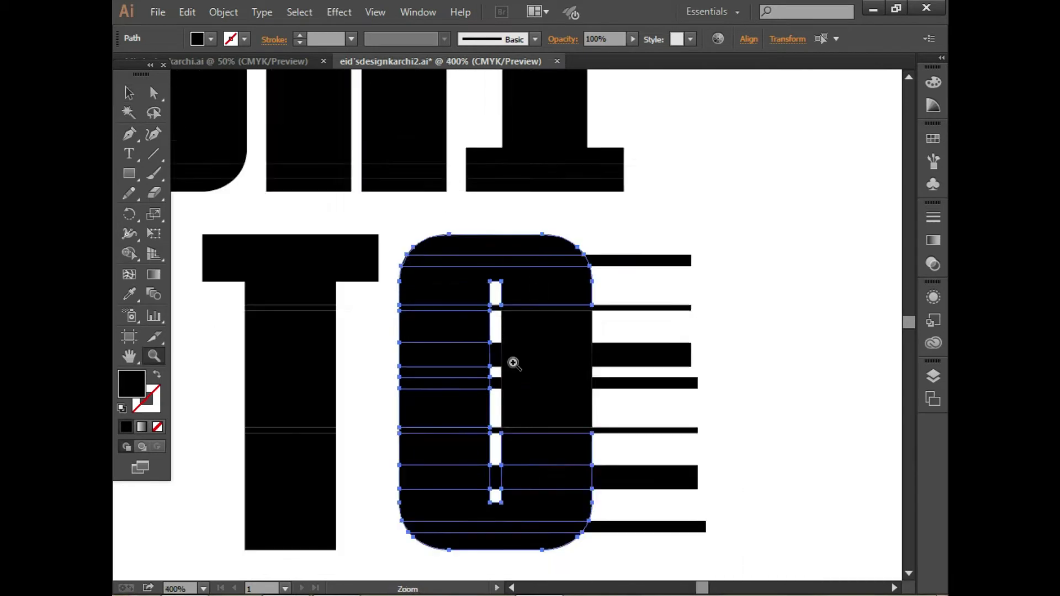
{"action": "left_click", "coordinate": [513, 362]}
{"action": "left_click", "coordinate": [130, 93]}
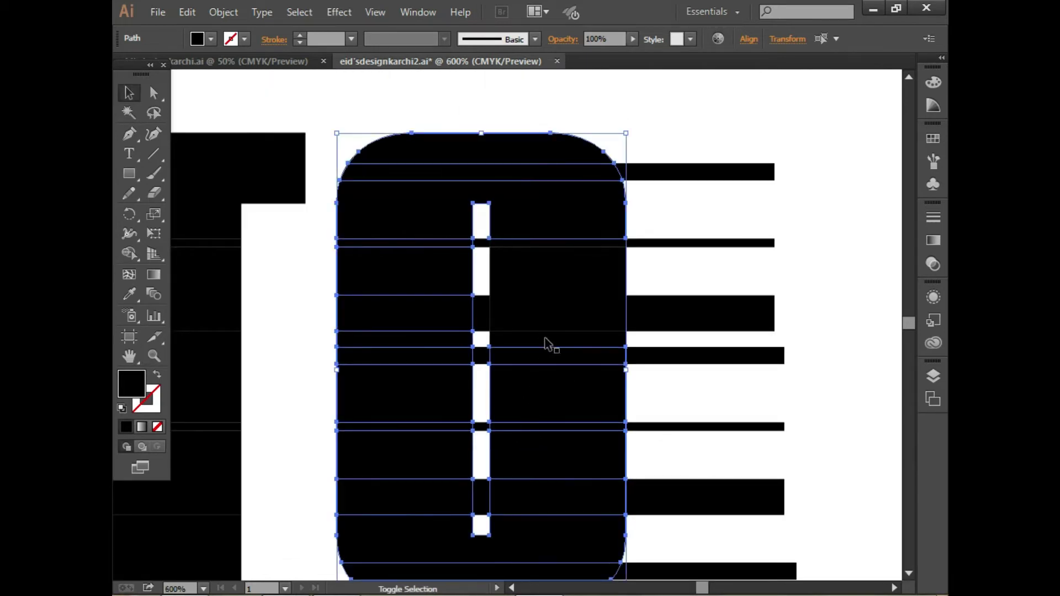
{"action": "key", "text": "ctrl+shift+a"}
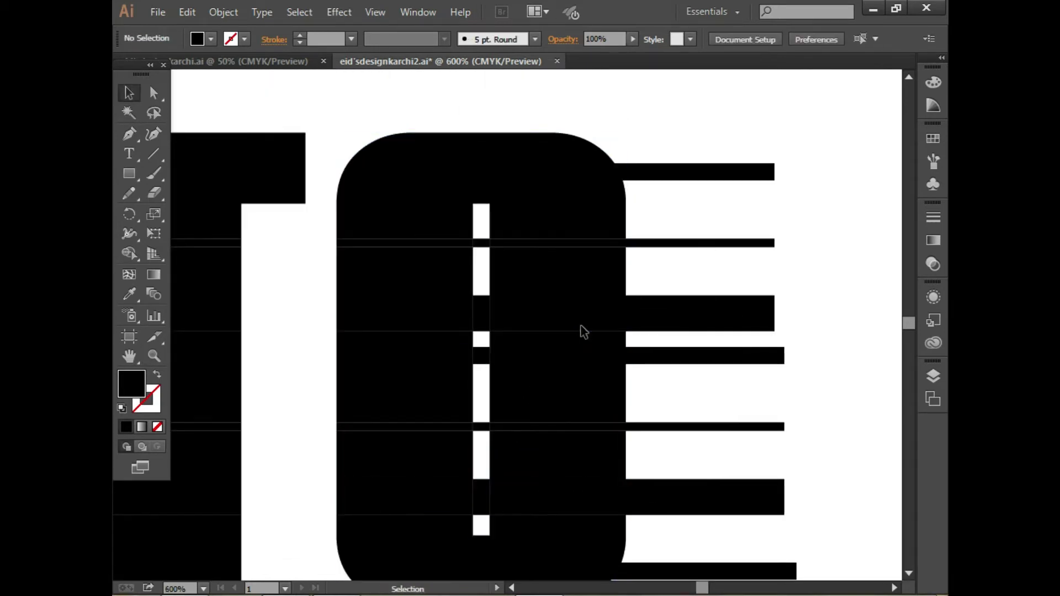
Delete the bar bits left inside and beside the O of TO
{"action": "key", "text": "ctrl+1"}
{"action": "left_click_drag", "start_coordinate": [480, 297], "coordinate": [557, 373]}
{"action": "key", "text": "Delete"}
{"action": "key", "text": "ctrl+z"}
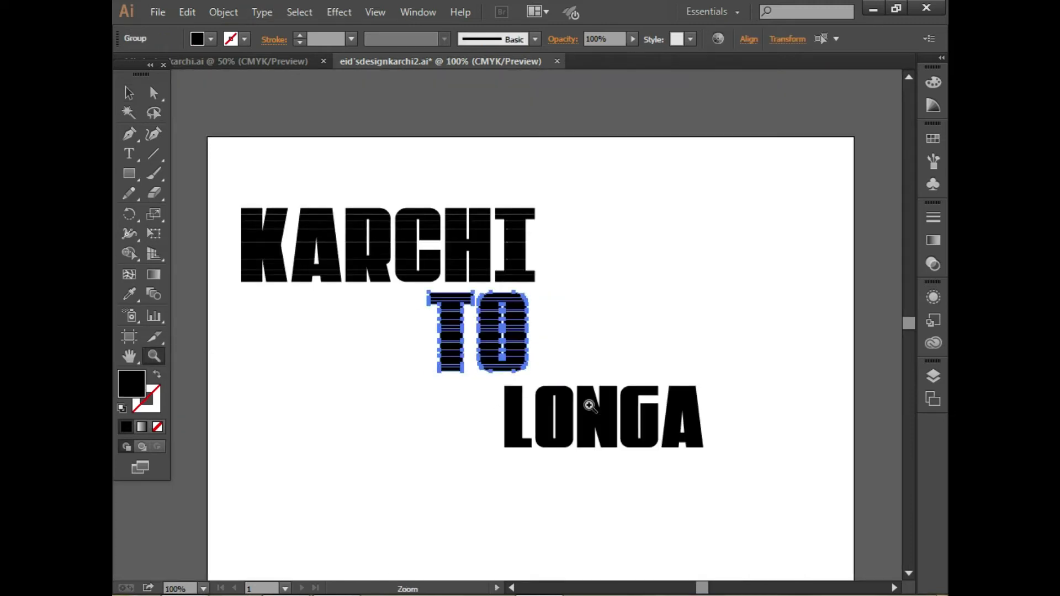
{"action": "key", "text": "v"}
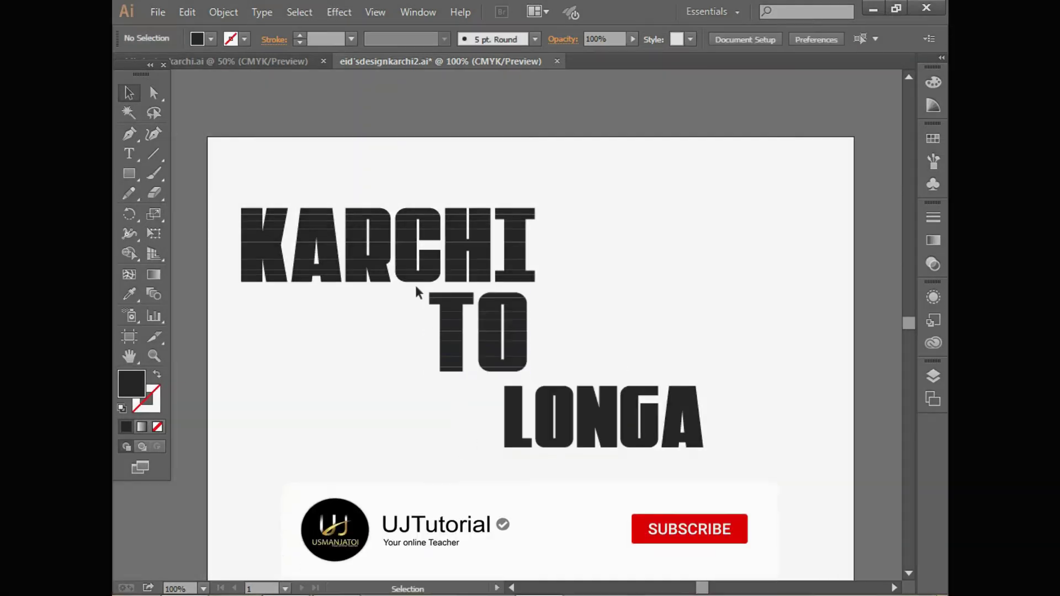
Select all pieces of the sliced word TO and group them
{"action": "left_click_drag", "start_coordinate": [419, 296], "coordinate": [528, 372]}
{"action": "right_click", "coordinate": [513, 320]}
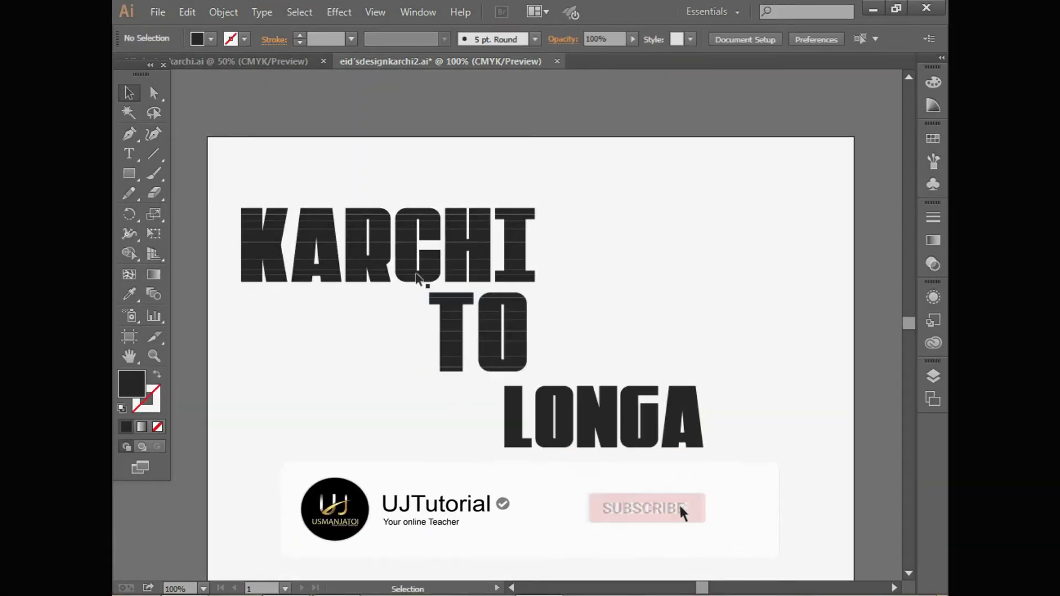
{"action": "left_click_drag", "start_coordinate": [417, 276], "coordinate": [530, 381]}
{"action": "right_click", "coordinate": [500, 353]}
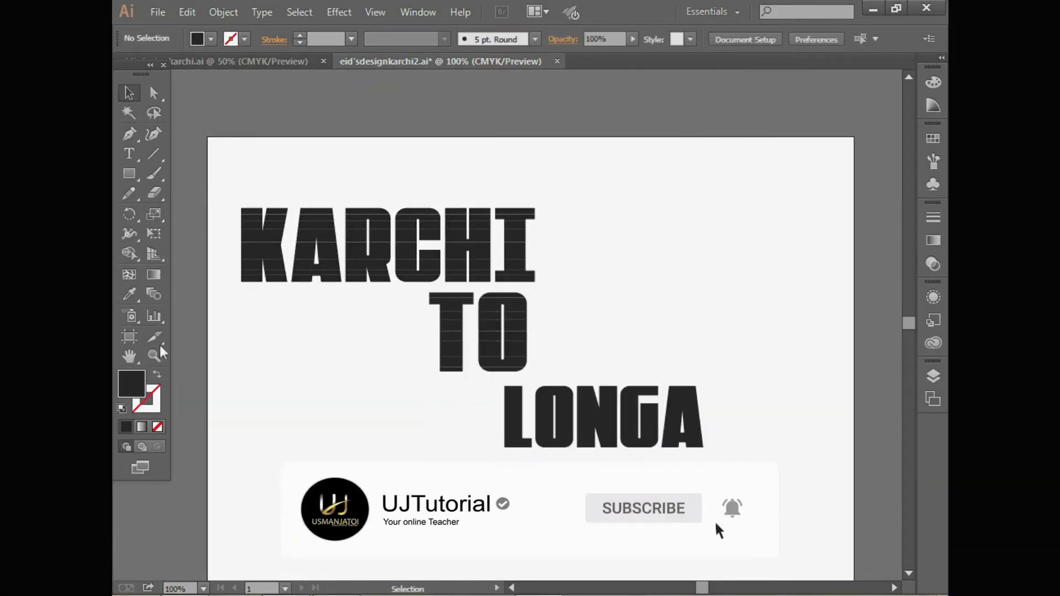
Draw a thin horizontal bar across the upper part of LONGA, extending past both ends of the word
{"action": "left_click", "coordinate": [154, 355]}
{"action": "left_click", "coordinate": [594, 438]}
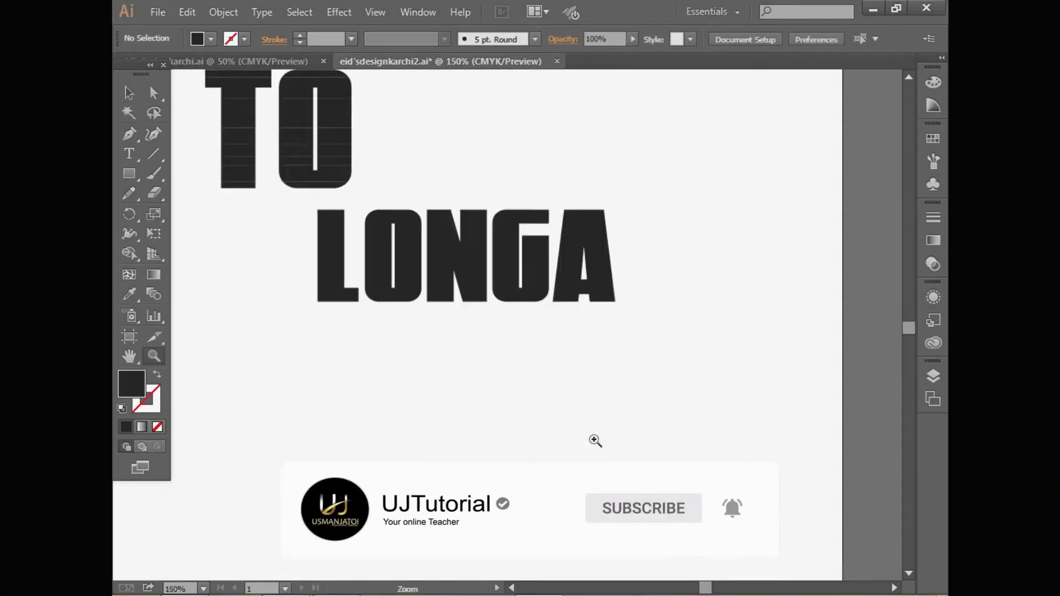
{"action": "left_click", "coordinate": [407, 189]}
{"action": "left_click", "coordinate": [407, 189]}
{"action": "left_click", "coordinate": [204, 589]}
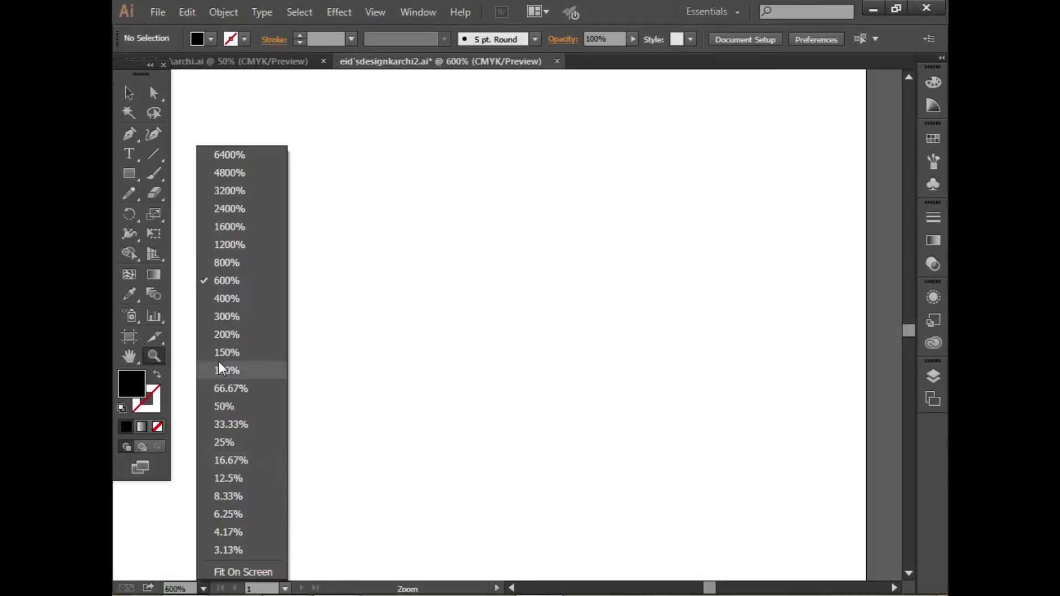
{"action": "left_click", "coordinate": [224, 334]}
{"action": "key", "text": "m"}
{"action": "left_click_drag", "start_coordinate": [291, 210], "coordinate": [790, 214]}
{"action": "key", "text": "v"}
Copy the bar down across LONGA in varying thicknesses until seven bars cross the word
{"action": "left_click_drag", "start_coordinate": [308, 213], "coordinate": [294, 231]}
{"action": "left_click", "coordinate": [315, 241]}
{"action": "left_click", "coordinate": [533, 225]}
{"action": "left_click_drag", "start_coordinate": [533, 225], "coordinate": [539, 235]}
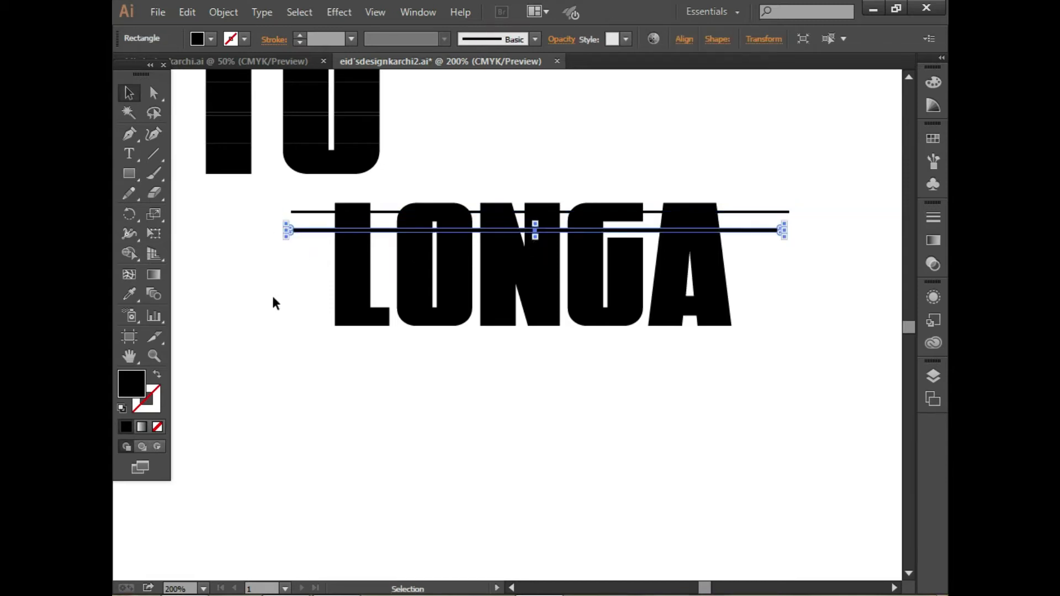
{"action": "left_click", "coordinate": [300, 263]}
{"action": "mouse_move", "coordinate": [300, 263]}
{"action": "left_mouse_down"}
{"action": "mouse_move", "coordinate": [311, 235]}
{"action": "mouse_move", "coordinate": [304, 262]}
{"action": "left_mouse_up"}
{"action": "left_click_drag", "start_coordinate": [534, 264], "coordinate": [534, 275]}
{"action": "left_click", "coordinate": [285, 201]}
{"action": "left_click_drag", "start_coordinate": [284, 202], "coordinate": [324, 345]}
{"action": "left_click", "coordinate": [377, 347]}
{"action": "key", "text": "Delete"}
Divide LONGA with its crossing bars using Pathfinder and ungroup the resulting pieces
{"action": "left_click_drag", "start_coordinate": [270, 199], "coordinate": [338, 338]}
{"action": "right_click", "coordinate": [355, 325]}
{"action": "left_click", "coordinate": [497, 337]}
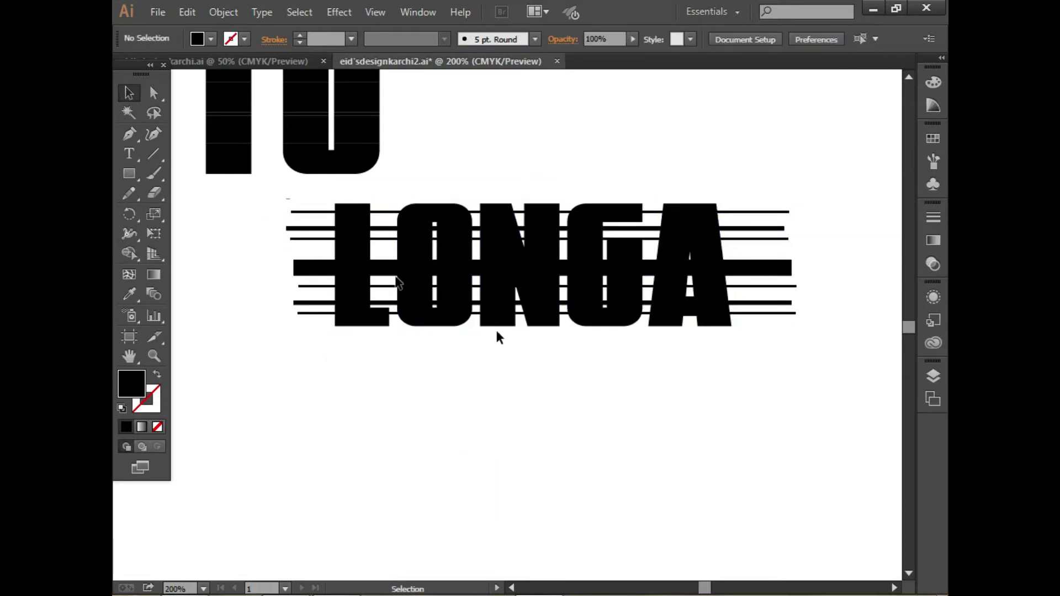
{"action": "left_click_drag", "start_coordinate": [499, 338], "coordinate": [284, 198]}
{"action": "left_click", "coordinate": [417, 11]}
{"action": "left_click", "coordinate": [589, 529]}
{"action": "left_click", "coordinate": [639, 262]}
{"action": "left_click", "coordinate": [799, 178]}
{"action": "right_click", "coordinate": [625, 252]}
{"action": "left_click", "coordinate": [671, 346]}
Clear the bar bits on both sides of the L in LONGA, keeping the letter's own pieces
{"action": "left_click", "coordinate": [265, 213]}
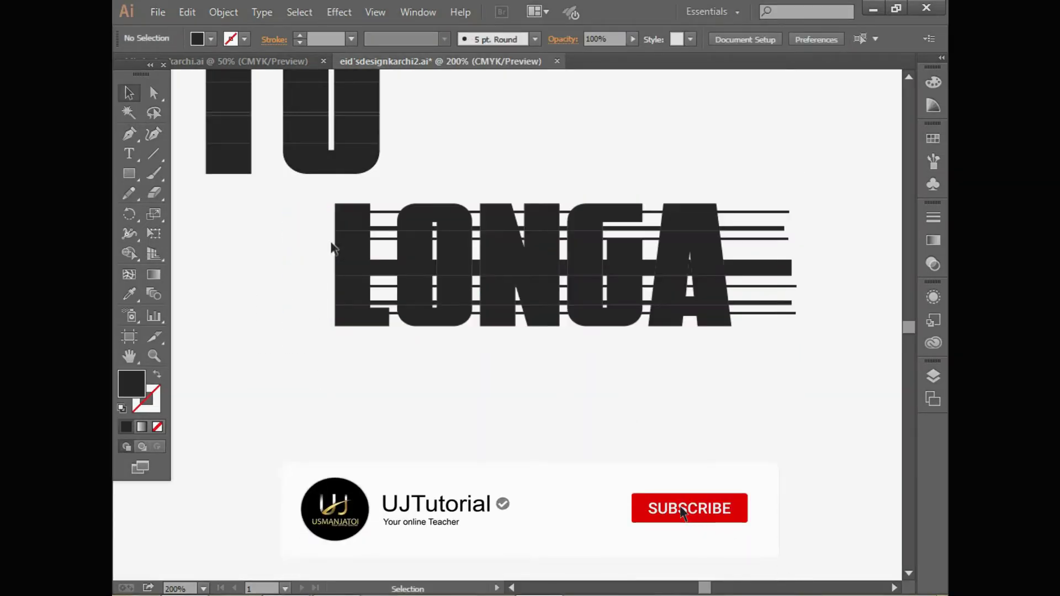
{"action": "left_click", "coordinate": [349, 305]}
{"action": "left_click", "coordinate": [317, 310]}
{"action": "left_click", "coordinate": [350, 298]}
{"action": "left_click", "coordinate": [350, 299], "text": "shift"}
{"action": "left_click_drag", "start_coordinate": [385, 338], "coordinate": [385, 338]}
{"action": "left_click_drag", "start_coordinate": [377, 302], "coordinate": [392, 361]}
Select the pieces of the O in LONGA without the bar bits in its opening and group them
{"action": "left_click_drag", "start_coordinate": [393, 189], "coordinate": [415, 365]}
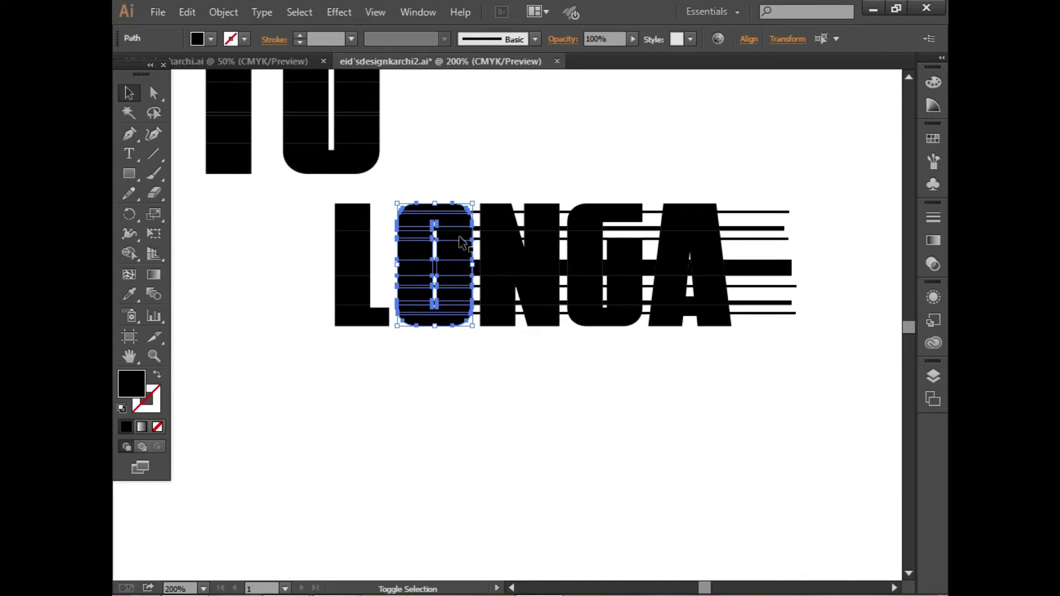
{"action": "key", "text": "z"}
{"action": "left_click", "coordinate": [447, 254]}
{"action": "left_click", "coordinate": [448, 254]}
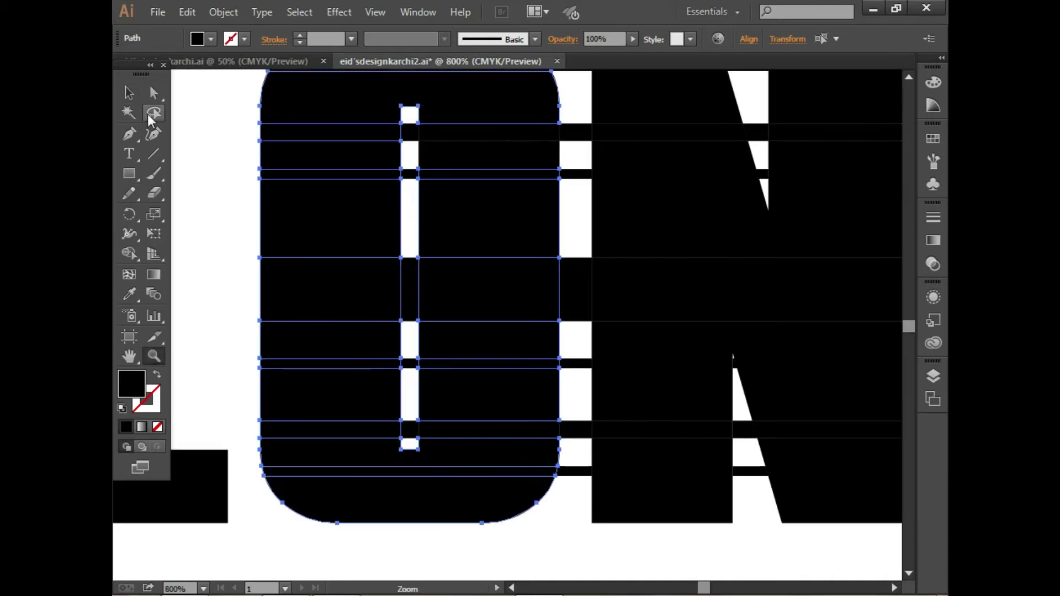
{"action": "key", "text": "v"}
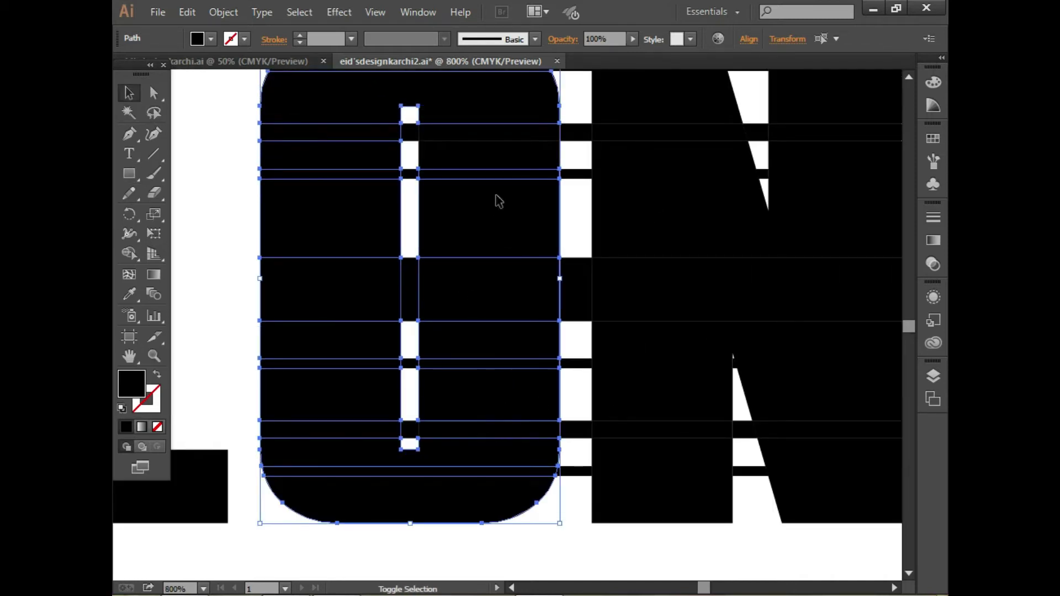
{"action": "right_click", "coordinate": [486, 372]}
{"action": "left_click", "coordinate": [528, 199]}
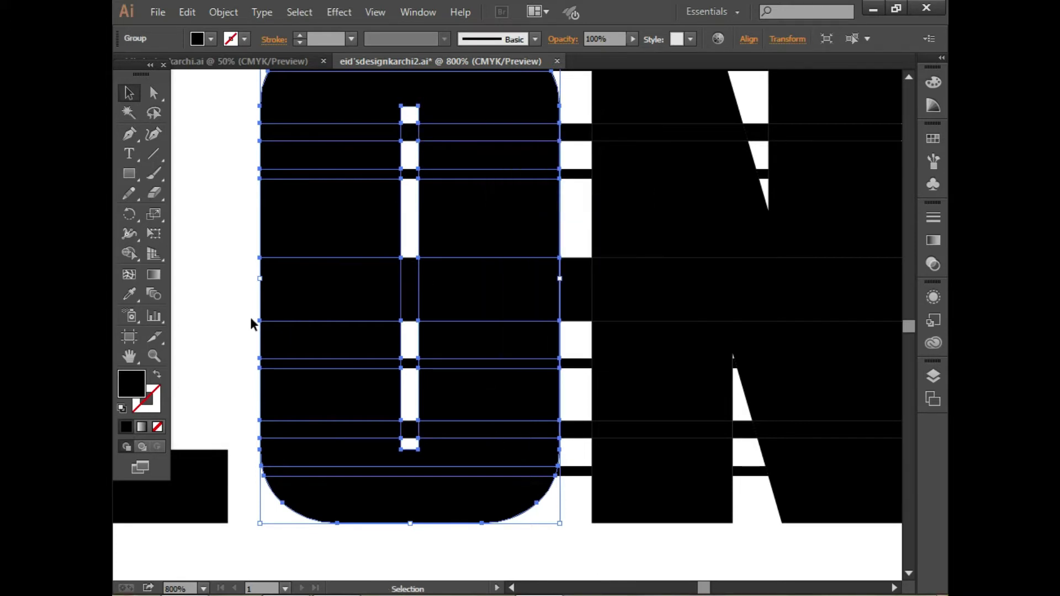
{"action": "left_click", "coordinate": [257, 271]}
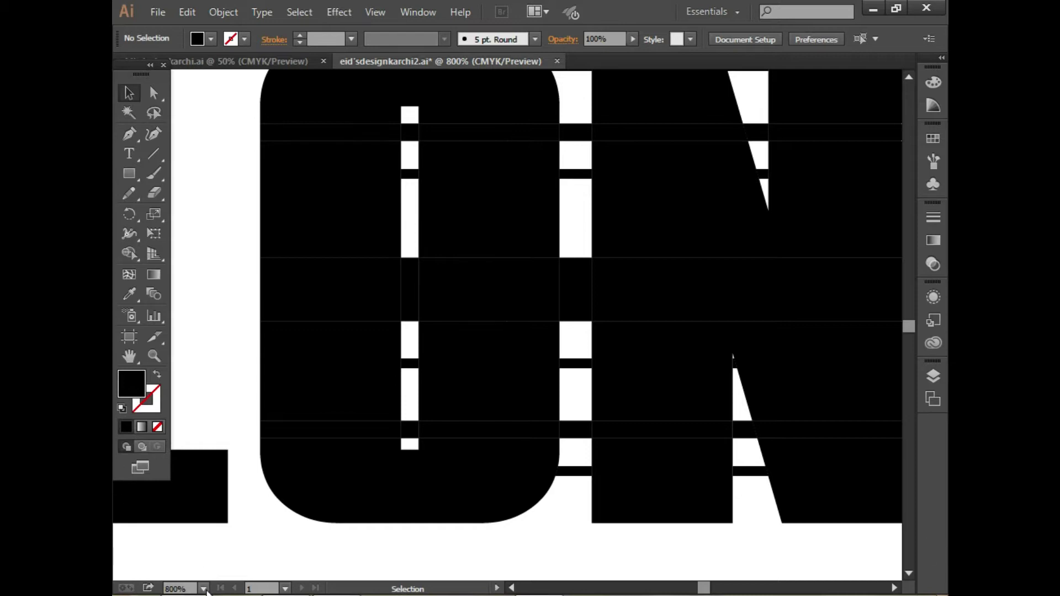
Clear the bar bits inside the O of LONGA and between the O and the N
{"action": "left_click", "coordinate": [203, 588]}
{"action": "left_click", "coordinate": [232, 467]}
{"action": "left_click_drag", "start_coordinate": [508, 381], "coordinate": [522, 367]}
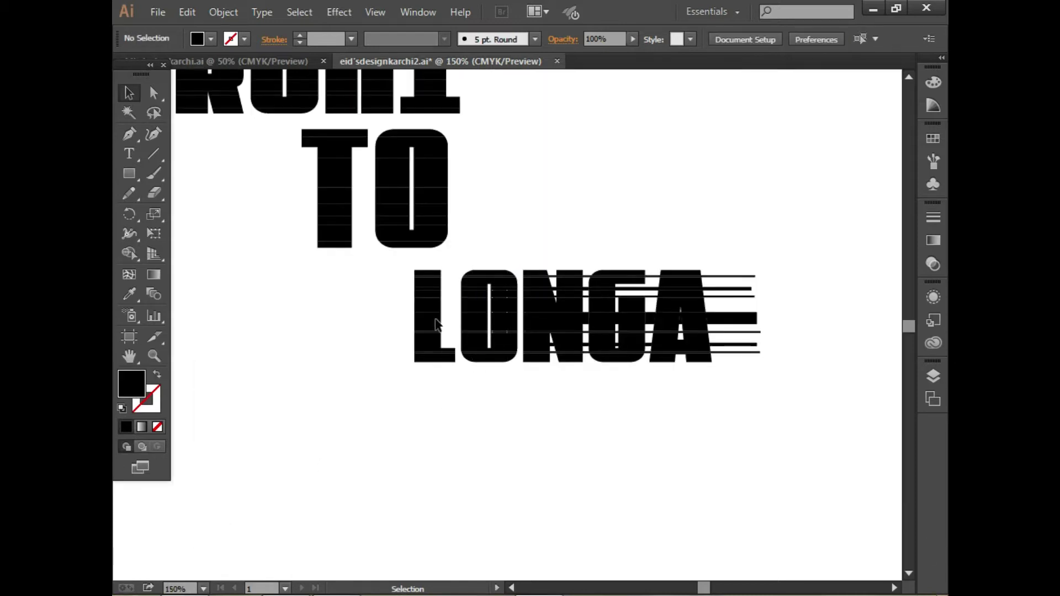
Select all pieces of the N in LONGA without the neighbouring bar bits and group them
{"action": "key", "text": "ctrl+plus"}
{"action": "key", "text": "ctrl+plus"}
{"action": "key", "text": "ctrl+plus"}
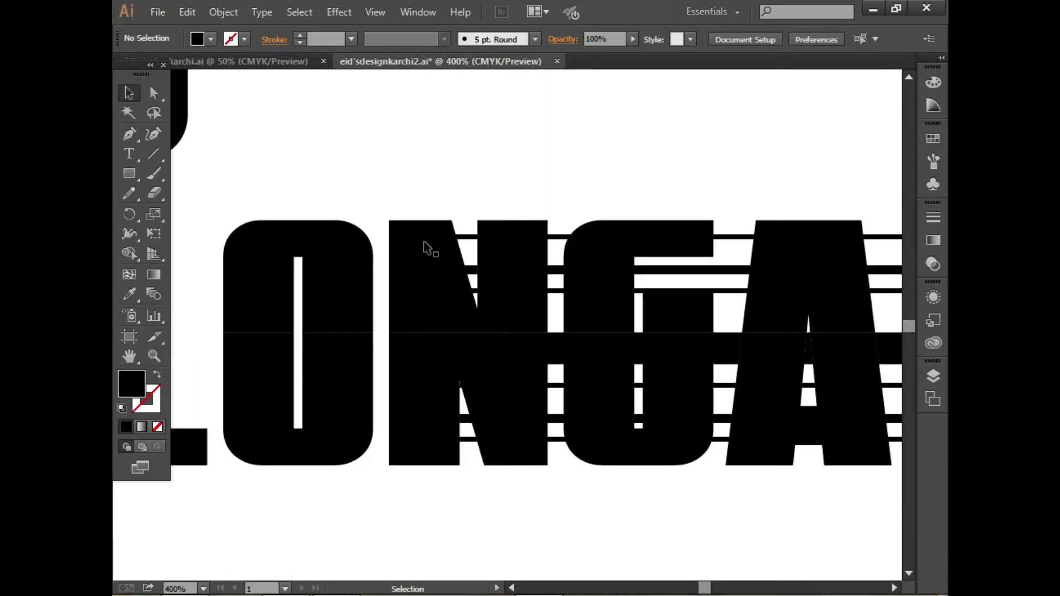
{"action": "left_click", "coordinate": [491, 456]}
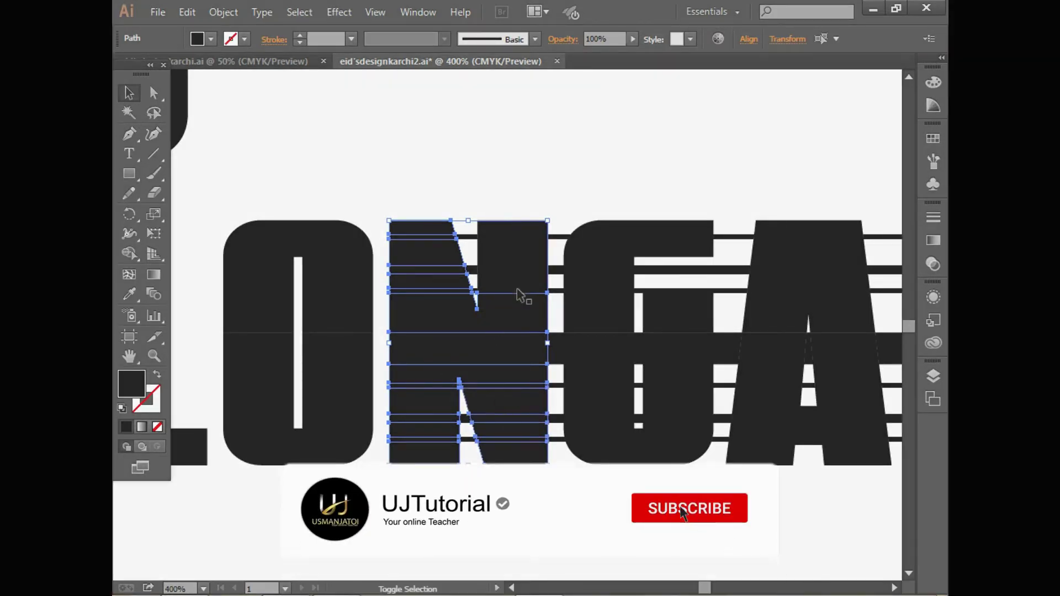
{"action": "right_click", "coordinate": [528, 235]}
{"action": "left_click", "coordinate": [488, 189]}
Delete the bar bits in the notches of the N and between the N and the G
{"action": "key", "text": "ctrl+shift+a"}
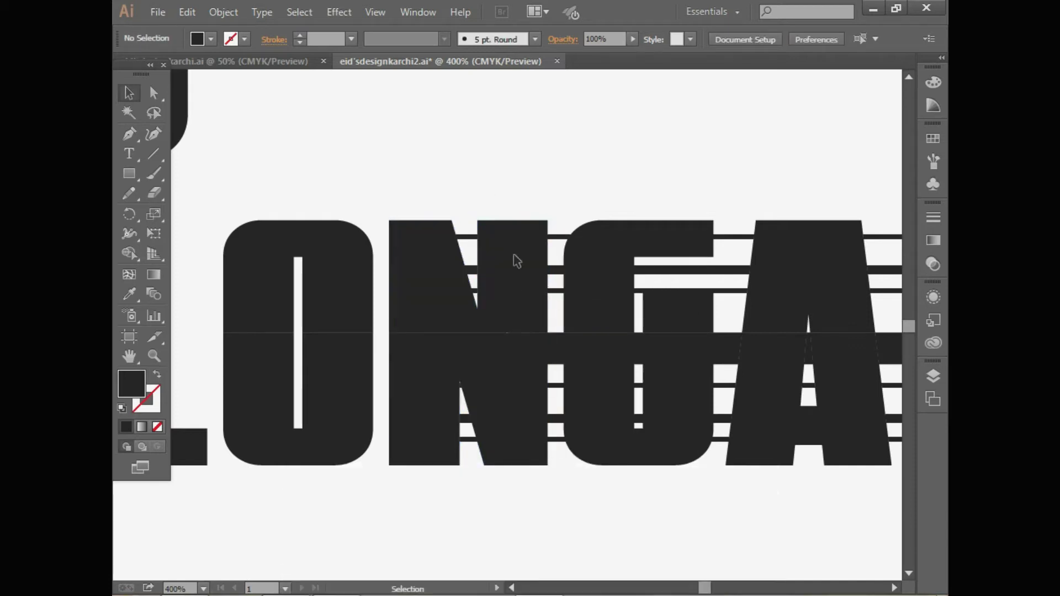
{"action": "left_click_drag", "start_coordinate": [412, 180], "coordinate": [561, 513]}
{"action": "key", "text": "Delete"}
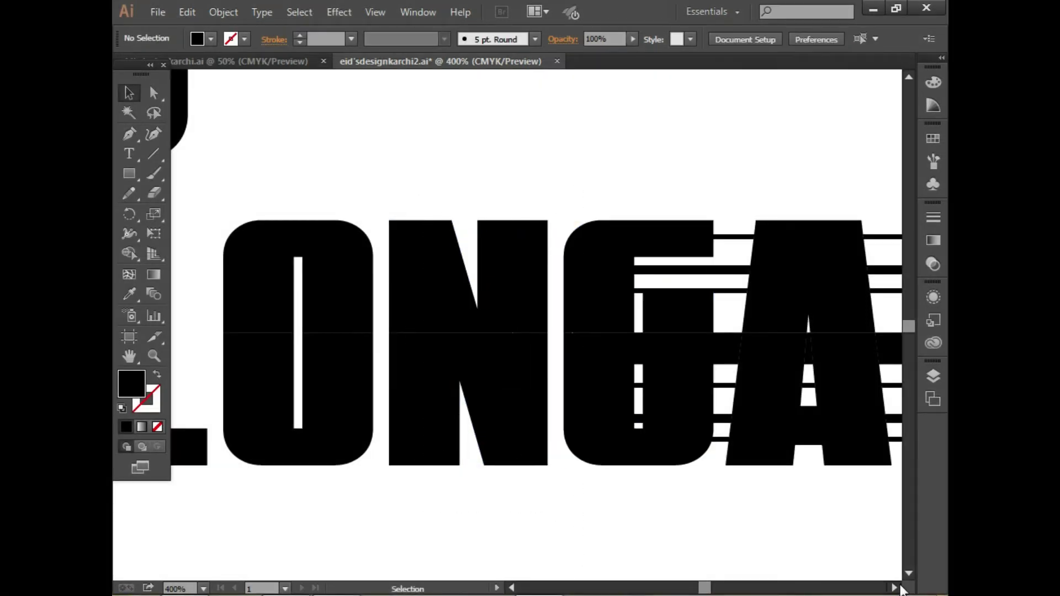
Select all pieces of the G in LONGA without the bar bits in its opening and group them
{"action": "left_click", "coordinate": [894, 588]}
{"action": "left_click_drag", "start_coordinate": [351, 156], "coordinate": [381, 501]}
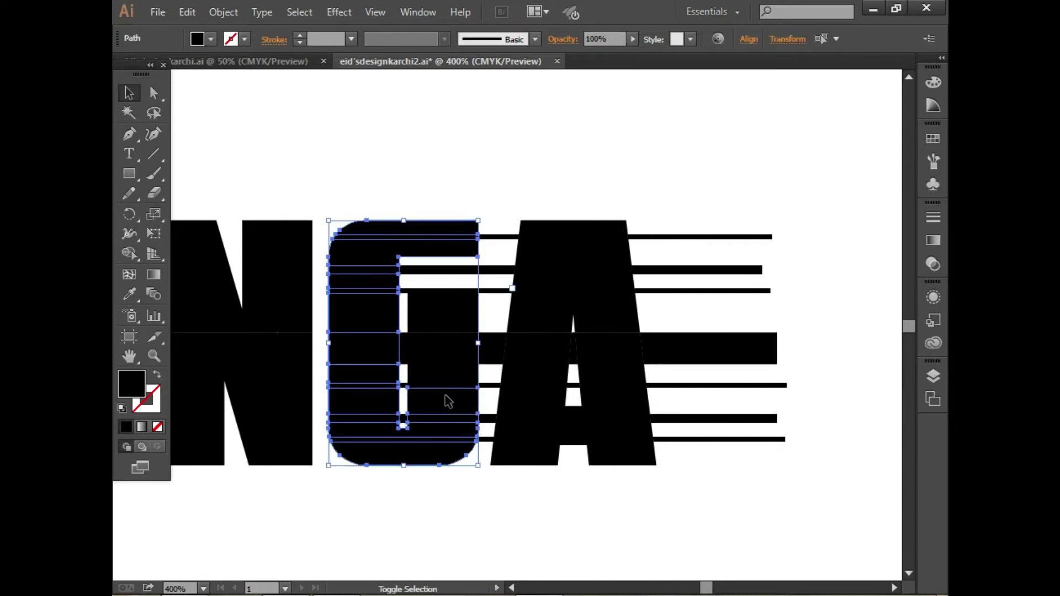
{"action": "right_click", "coordinate": [440, 293]}
{"action": "left_click", "coordinate": [469, 362]}
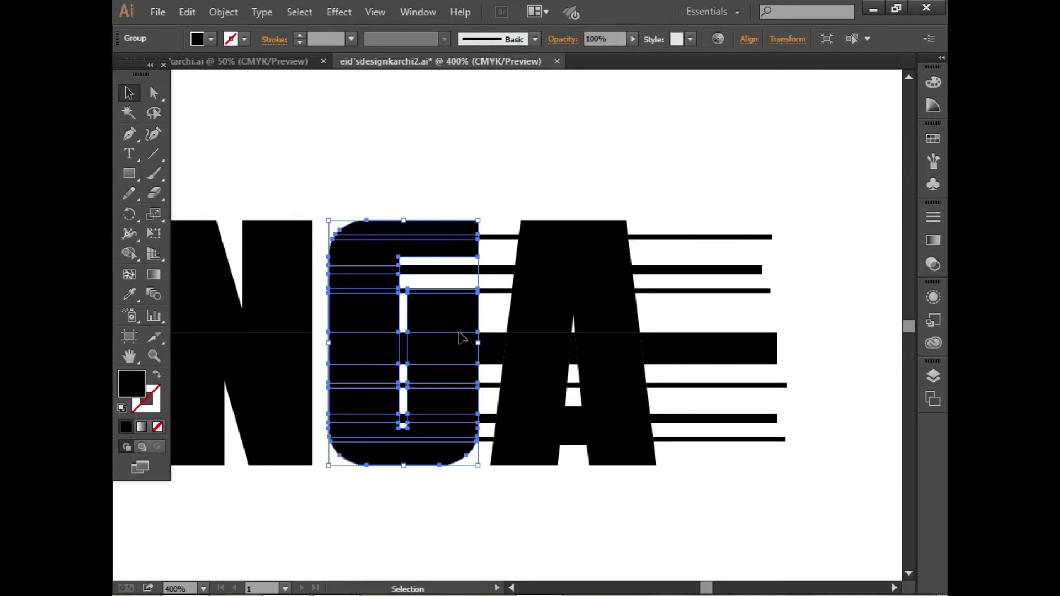
Delete the bar bits inside the G and between the G and the A
{"action": "key", "text": "Delete"}
{"action": "left_click_drag", "start_coordinate": [320, 151], "coordinate": [512, 520]}
{"action": "left_click", "coordinate": [530, 189]}
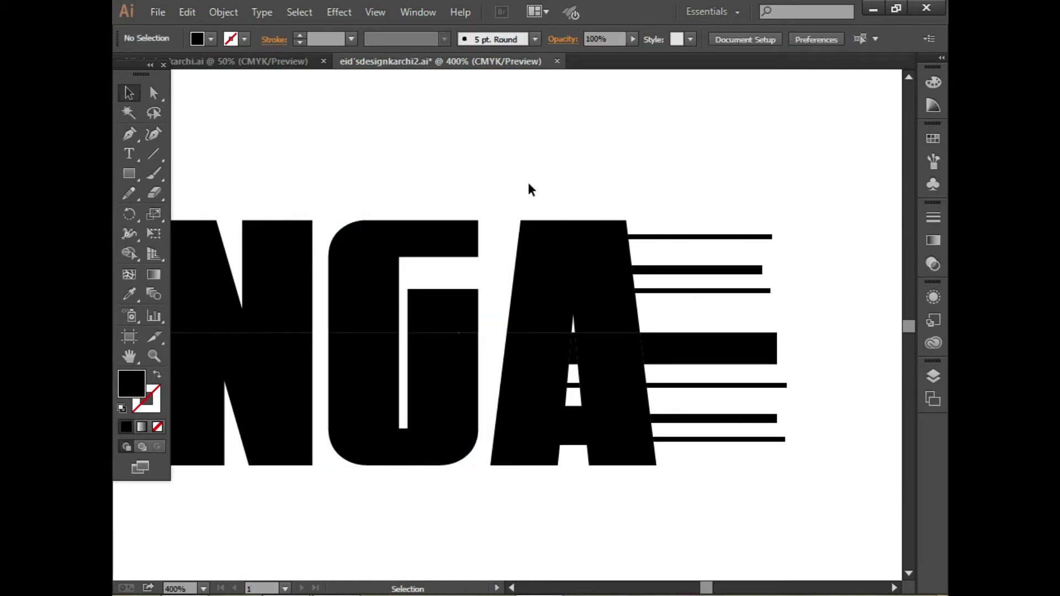
Select the pieces of the A in LONGA without the surrounding bar bits and group them
{"action": "left_click_drag", "start_coordinate": [531, 190], "coordinate": [611, 422]}
{"action": "left_click", "coordinate": [561, 355]}
{"action": "left_click", "coordinate": [549, 286]}
{"action": "left_click_drag", "start_coordinate": [513, 182], "coordinate": [542, 531]}
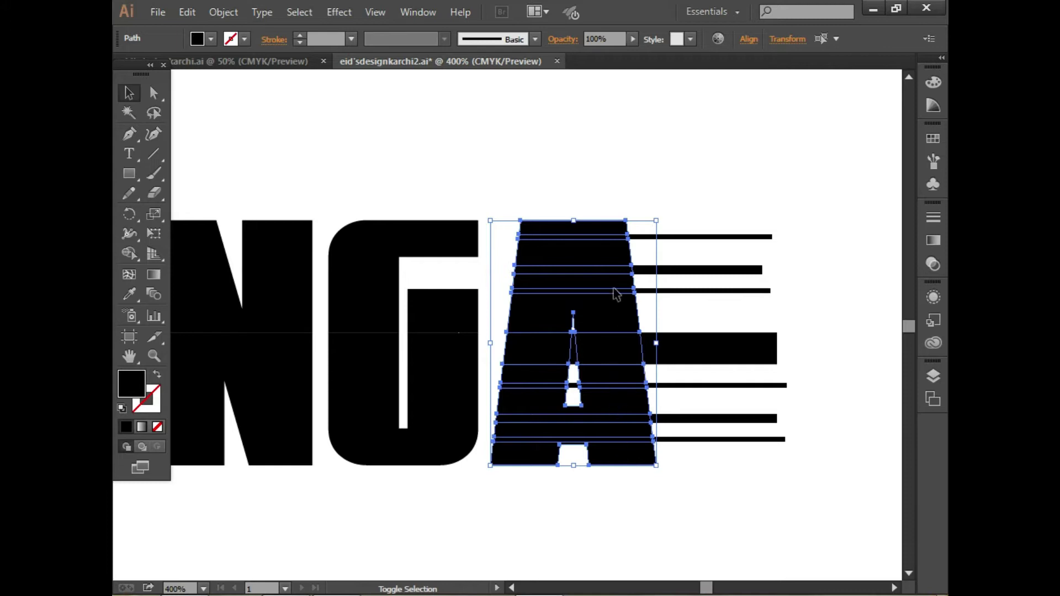
{"action": "key", "text": "ctrl+g"}
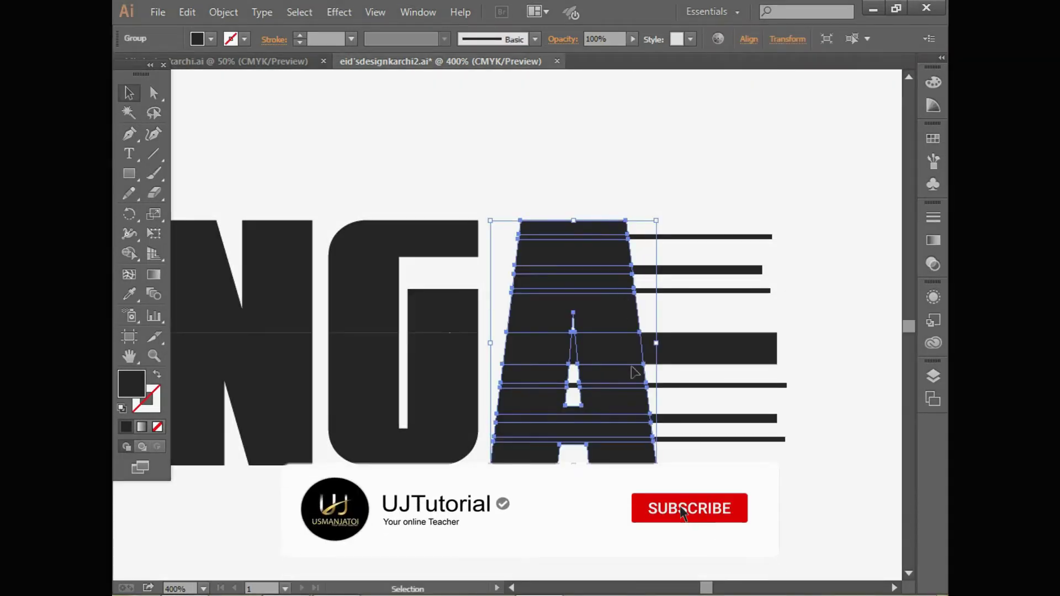
Delete the bar bits inside the A and those extending past its right side
{"action": "left_click", "coordinate": [644, 232]}
{"action": "left_click_drag", "start_coordinate": [510, 187], "coordinate": [601, 406]}
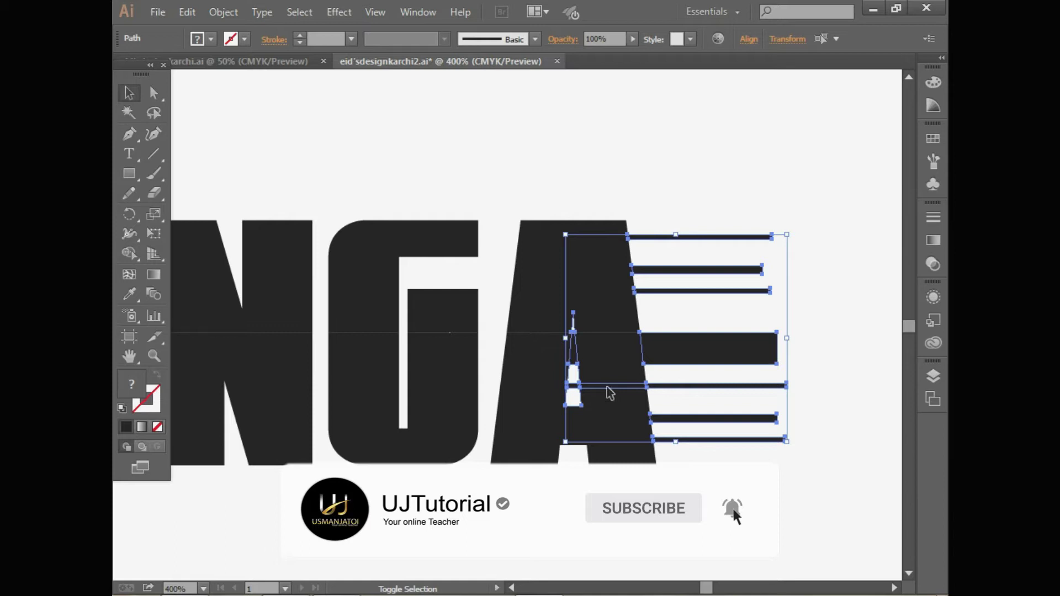
{"action": "key", "text": "Delete"}
{"action": "left_click", "coordinate": [611, 384]}
Select all five letters of LONGA and group them into one object
{"action": "key", "text": "ctrl+a"}
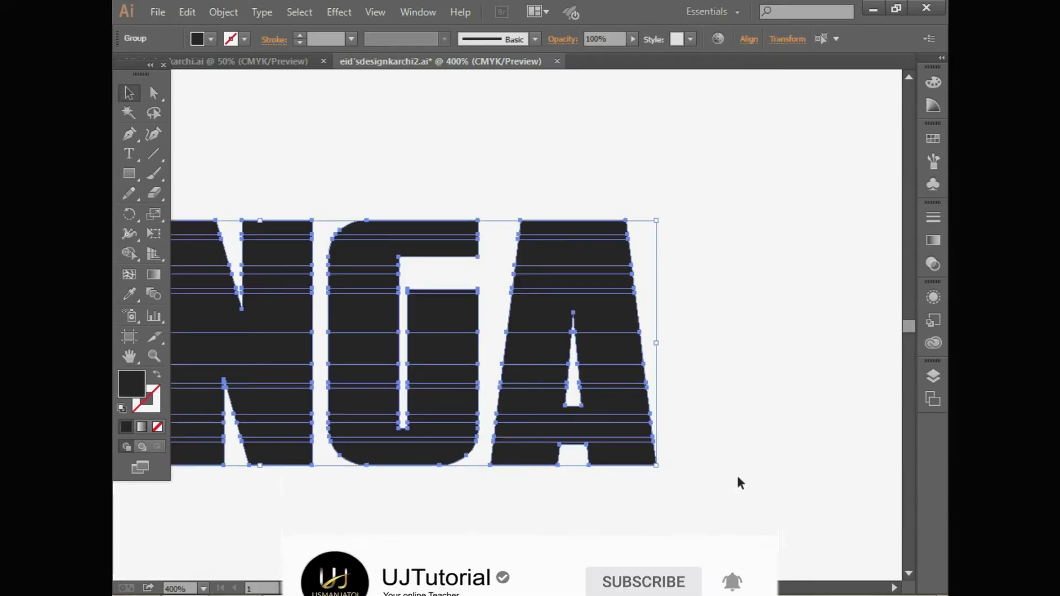
{"action": "right_click", "coordinate": [600, 333]}
{"action": "left_click", "coordinate": [509, 177]}
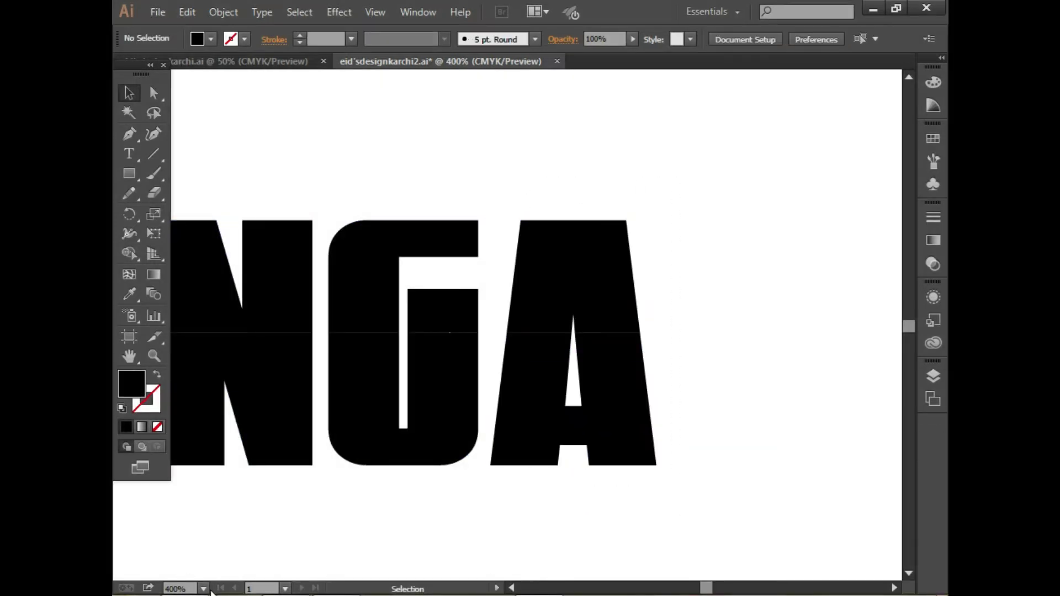
{"action": "left_click", "coordinate": [205, 590]}
{"action": "left_click", "coordinate": [229, 380]}
{"action": "left_click_drag", "start_coordinate": [338, 288], "coordinate": [525, 337]}
{"action": "right_click", "coordinate": [453, 314]}
{"action": "left_click", "coordinate": [485, 414]}
{"action": "right_click", "coordinate": [453, 294]}
{"action": "left_click", "coordinate": [513, 372]}
{"action": "left_click", "coordinate": [567, 394]}
Move the floating toolbox clear of the document names and return to the eid'sdesignkarchi2.ai document
{"action": "scroll", "coordinate": [567, 393], "scroll_direction": "left", "scroll_amount": 10}
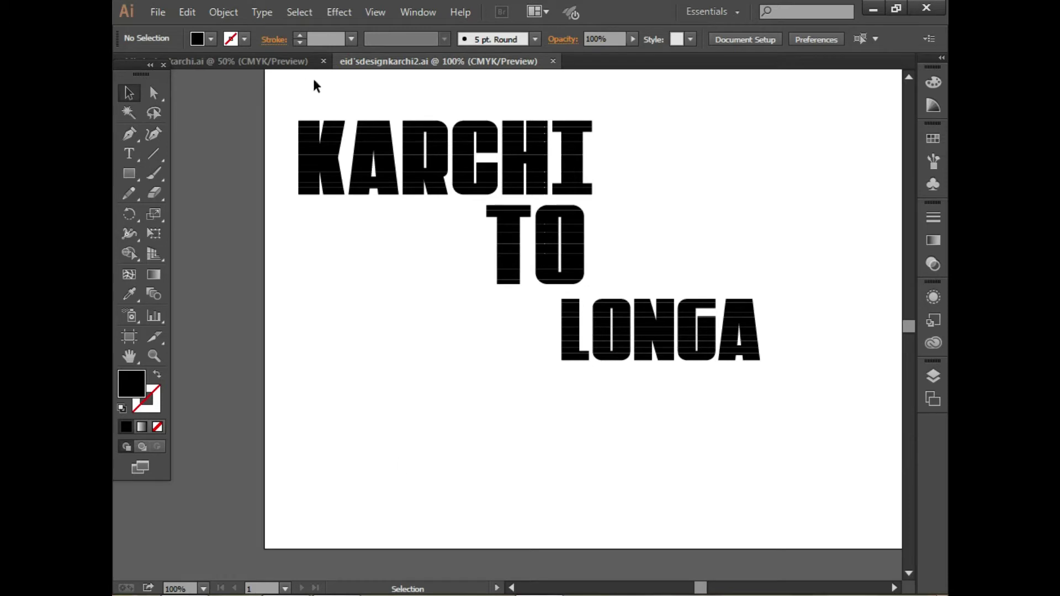
{"action": "left_click", "coordinate": [243, 60]}
{"action": "left_click_drag", "start_coordinate": [141, 66], "coordinate": [141, 84]}
{"action": "left_click", "coordinate": [439, 60]}
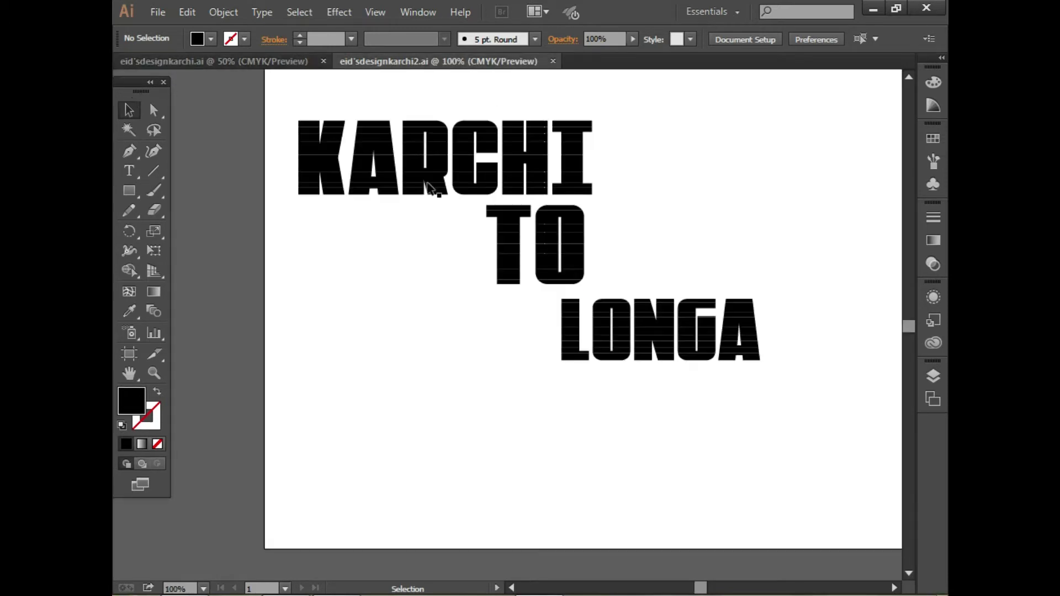
Paste a copy of KARCHI behind the original, offset slightly to the left
{"action": "left_click", "coordinate": [431, 141]}
{"action": "left_click", "coordinate": [187, 12]}
{"action": "left_click", "coordinate": [231, 91]}
{"action": "left_click", "coordinate": [187, 11]}
{"action": "left_click", "coordinate": [247, 145]}
Fill the copy behind KARCHI with the Web Safe RGB colour 00FFFF
{"action": "left_click", "coordinate": [197, 38], "text": "shift"}
{"action": "left_click", "coordinate": [297, 51]}
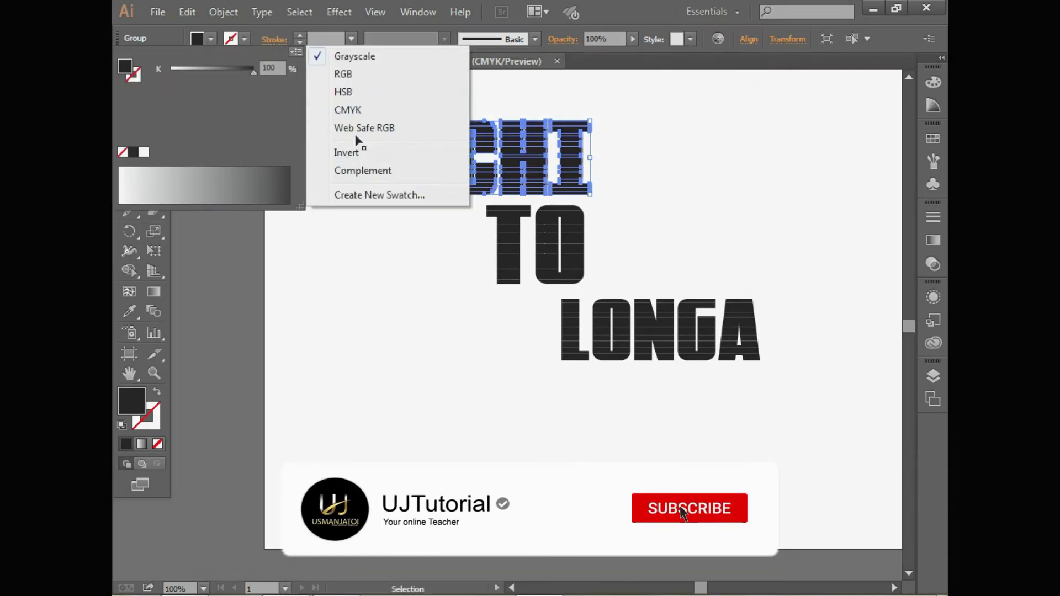
{"action": "left_click", "coordinate": [360, 141]}
{"action": "key", "text": "BackSpace"}
{"action": "key", "text": "BackSpace"}
{"action": "key", "text": "BackSpace"}
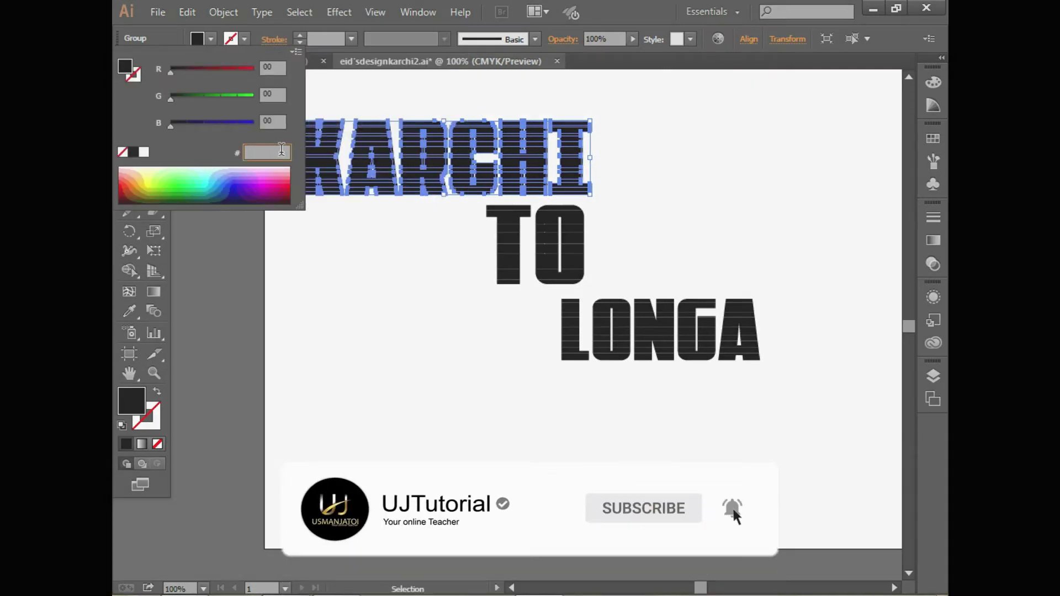
{"action": "type", "text": "0FFFF"}
{"action": "key", "text": "Return"}
{"action": "left_click", "coordinate": [243, 207]}
Paste a second copy of KARCHI behind the black original and nudge it slightly to the right
{"action": "left_click", "coordinate": [298, 164]}
{"action": "key", "text": "Right"}
{"action": "key", "text": "Right"}
{"action": "key", "text": "Right"}
{"action": "key", "text": "ctrl+c"}
{"action": "left_click", "coordinate": [276, 228]}
{"action": "left_click", "coordinate": [185, 10]}
{"action": "left_click", "coordinate": [242, 145]}
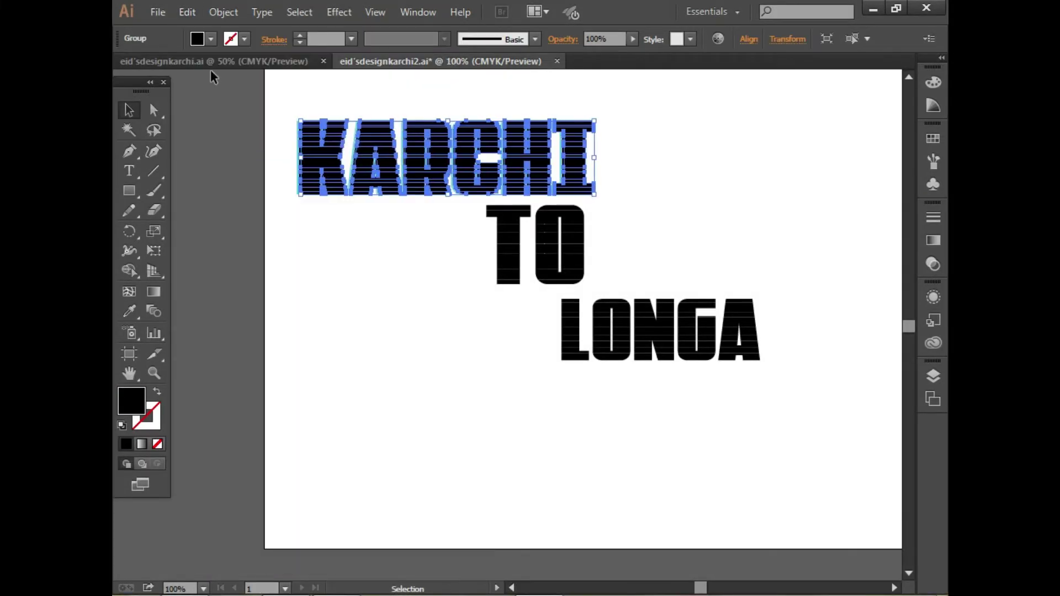
Fill the right-shifted copy of KARCHI with the Web Safe RGB colour FF0000
{"action": "key", "text": "F6"}
{"action": "left_click", "coordinate": [297, 51]}
{"action": "left_click", "coordinate": [349, 133]}
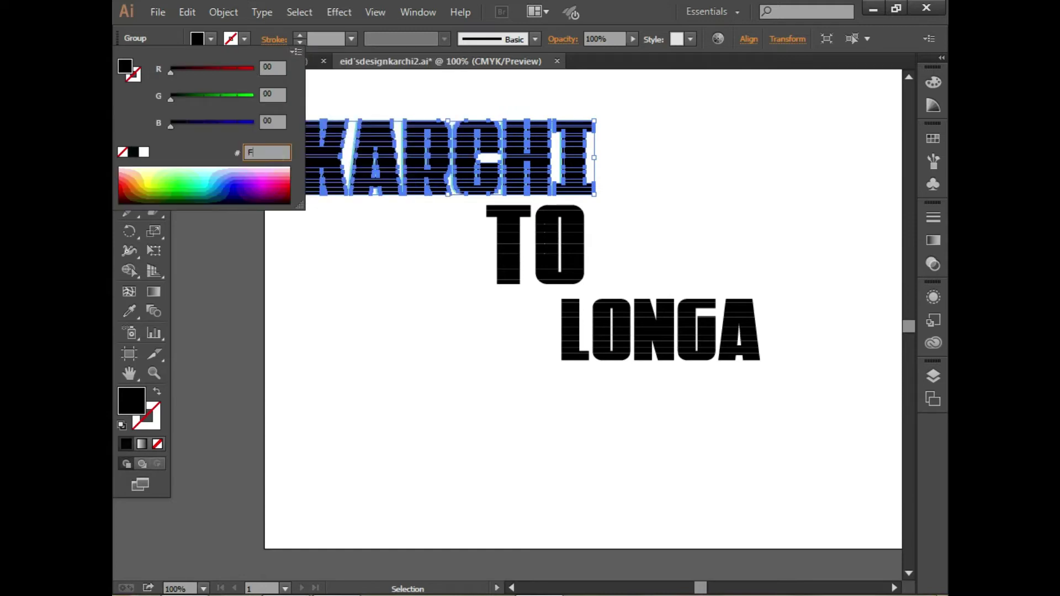
{"action": "type", "text": "FF0000"}
{"action": "key", "text": "Return"}
{"action": "left_click", "coordinate": [279, 198]}
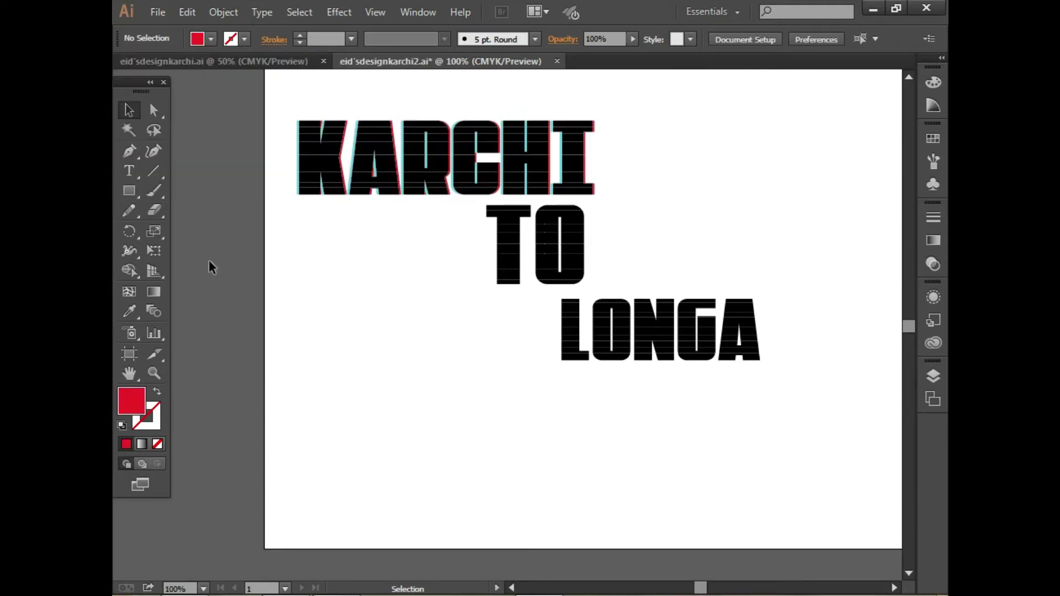
Try shifting the black KARCHI slightly left and right over its cyan and red copies
{"action": "left_click", "coordinate": [454, 208]}
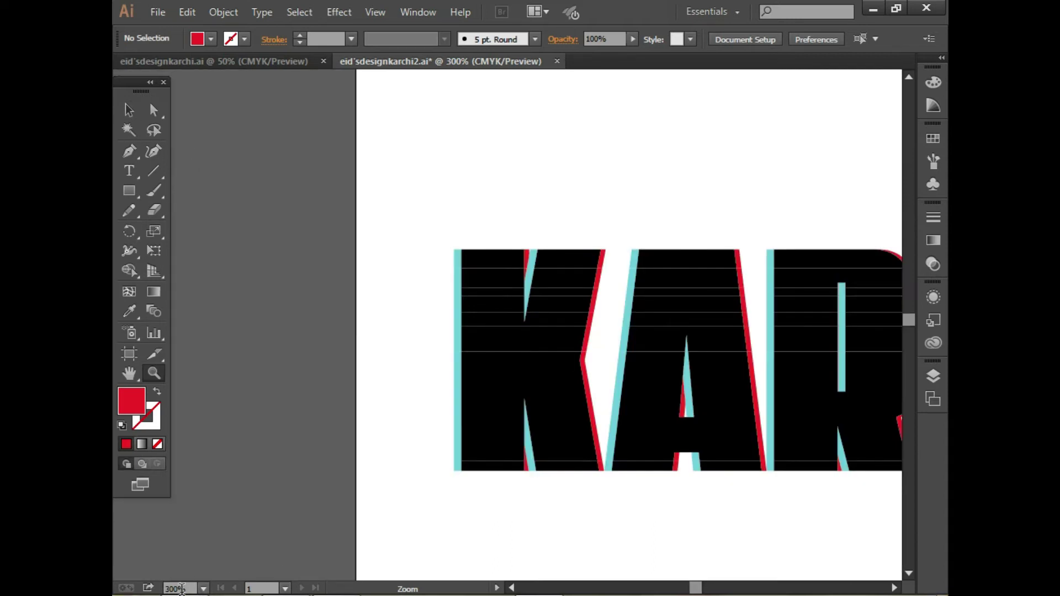
{"action": "left_click", "coordinate": [203, 589]}
{"action": "left_click", "coordinate": [233, 380]}
{"action": "left_click", "coordinate": [701, 326]}
{"action": "left_click", "coordinate": [330, 311]}
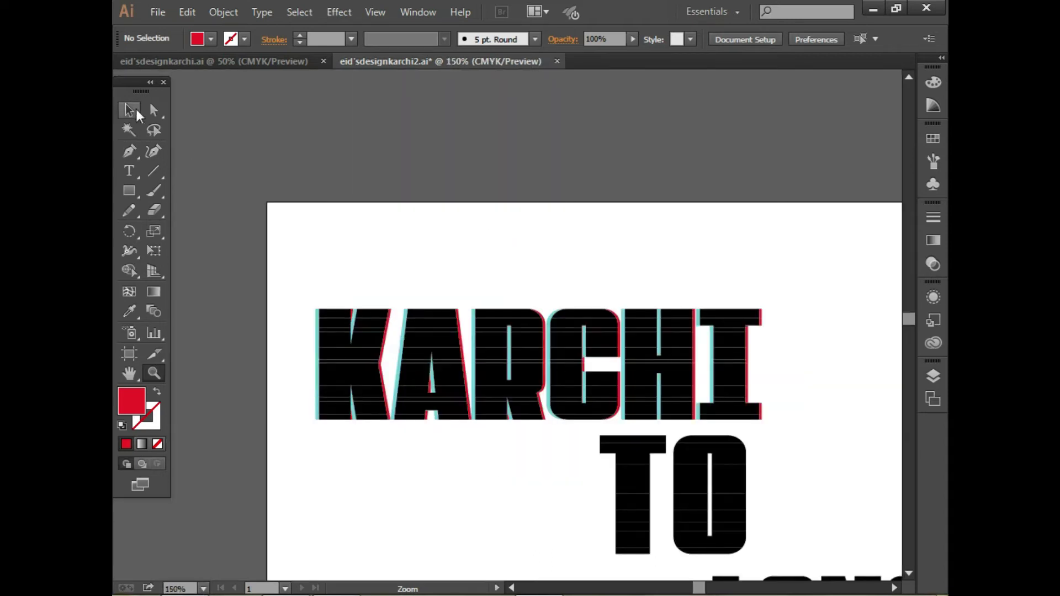
{"action": "left_click", "coordinate": [136, 111]}
{"action": "left_click", "coordinate": [432, 330]}
{"action": "left_click", "coordinate": [400, 275]}
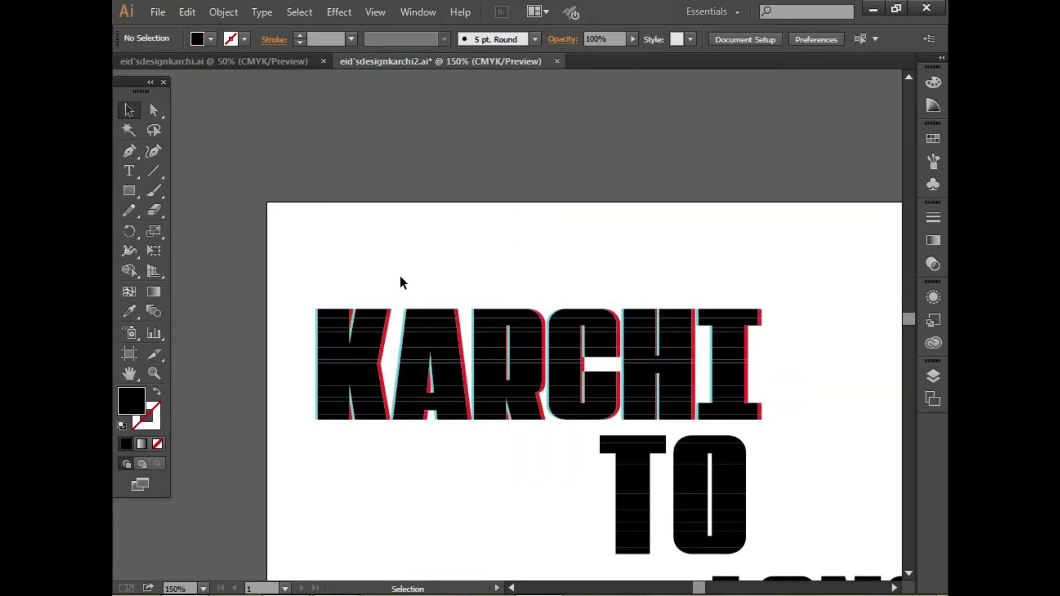
{"action": "left_click", "coordinate": [323, 372]}
{"action": "left_click", "coordinate": [284, 379]}
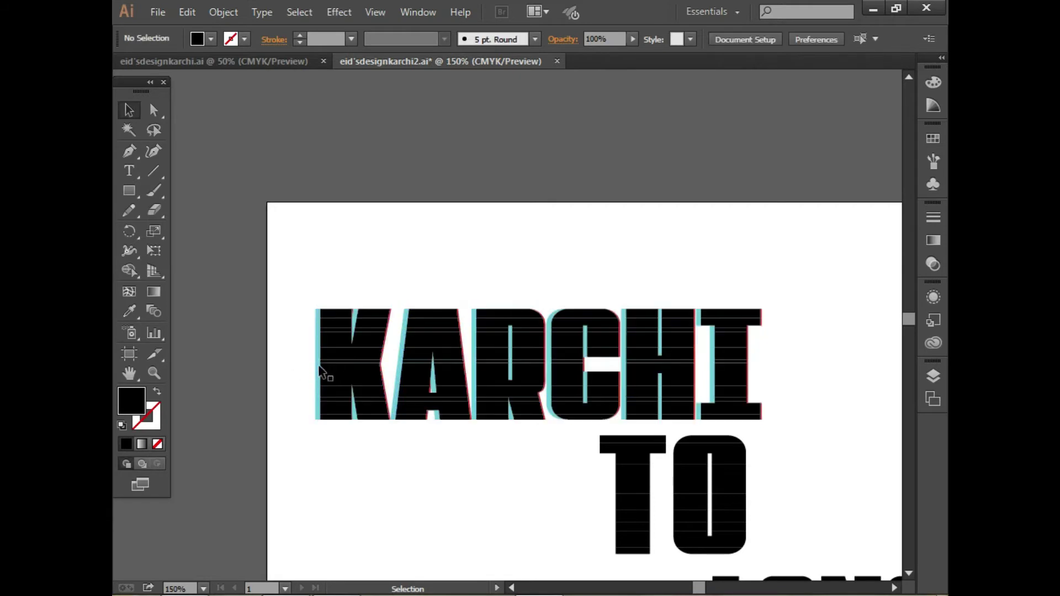
Position the black KARCHI so its cyan and red copies show about equally on both sides
{"action": "left_click", "coordinate": [323, 389]}
{"action": "left_click", "coordinate": [278, 409]}
{"action": "left_click", "coordinate": [329, 406]}
{"action": "left_click", "coordinate": [298, 415]}
{"action": "left_click", "coordinate": [331, 408]}
{"action": "left_click", "coordinate": [286, 423]}
Paste a copy of TO behind the original and nudge it three steps to the left
{"action": "left_click", "coordinate": [910, 572]}
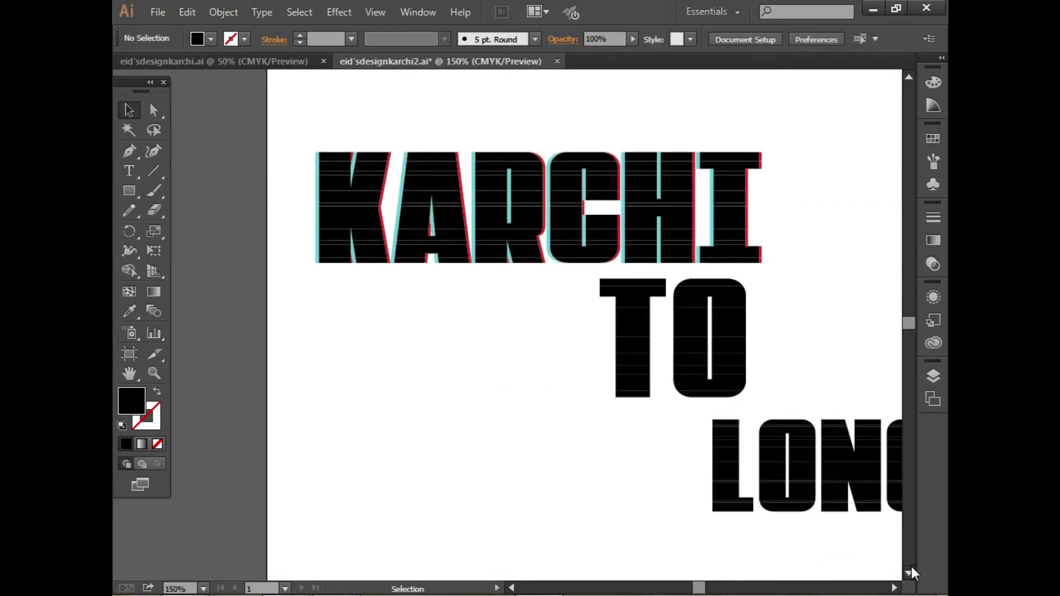
{"action": "left_click", "coordinate": [638, 326]}
{"action": "left_click", "coordinate": [189, 12]}
{"action": "left_click", "coordinate": [215, 91]}
{"action": "left_click", "coordinate": [190, 11]}
{"action": "left_click", "coordinate": [229, 145]}
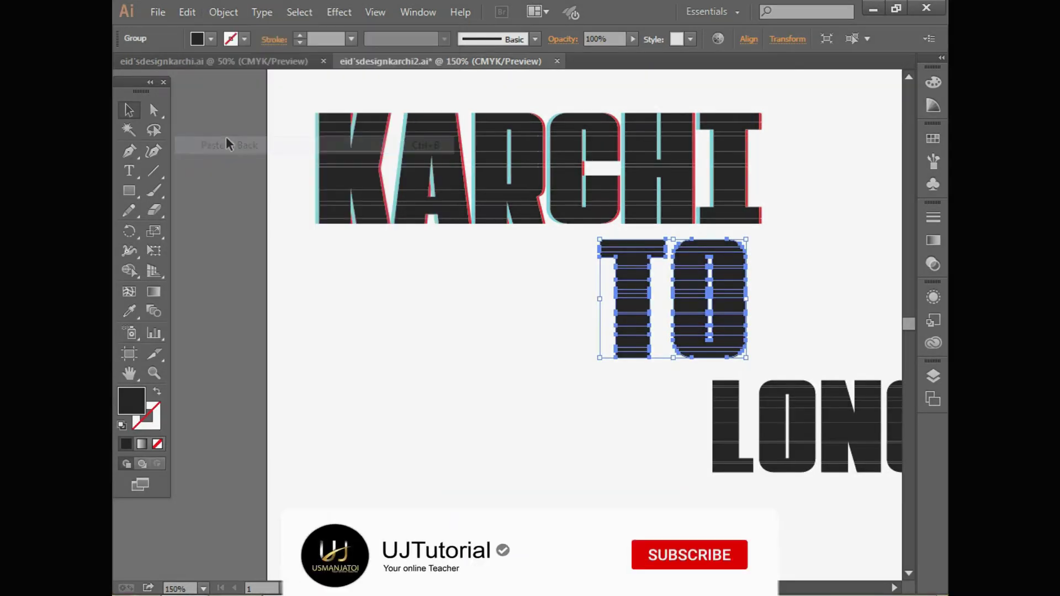
{"action": "key", "text": "Left"}
{"action": "key", "text": "Left"}
{"action": "key", "text": "Left"}
Fill the left-shifted copy of TO with the Web Safe RGB colour 00FFFF
{"action": "key", "text": "F6"}
{"action": "left_click", "coordinate": [297, 51]}
{"action": "left_click", "coordinate": [337, 128]}
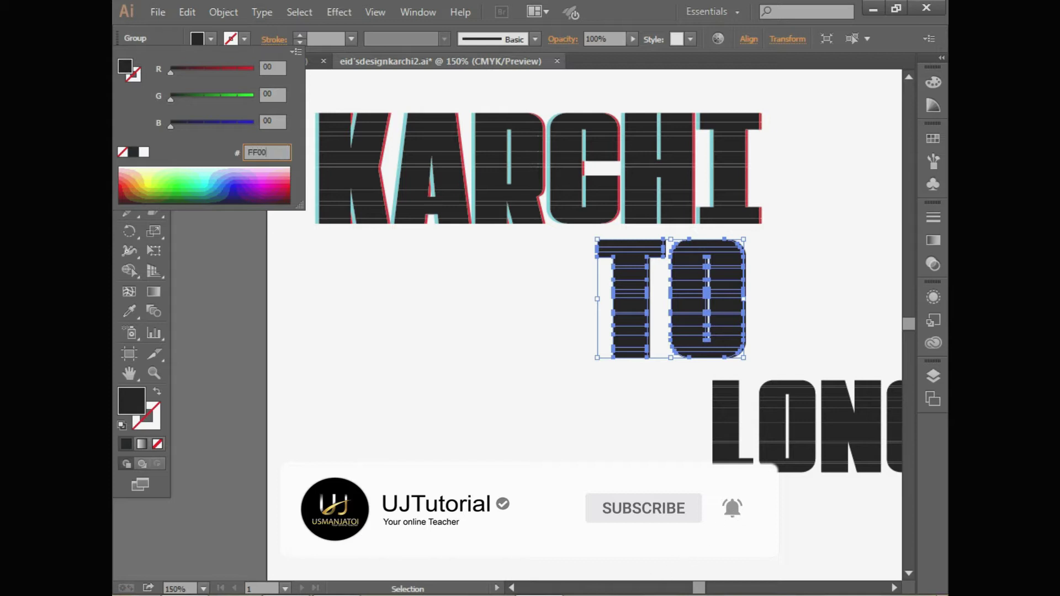
{"action": "type", "text": "0ffff"}
{"action": "key", "text": "Return"}
{"action": "left_click", "coordinate": [273, 164]}
Paste a second copy of the black TO behind it and nudge it three steps to the right
{"action": "left_click", "coordinate": [639, 315]}
{"action": "left_click", "coordinate": [188, 11]}
{"action": "left_click", "coordinate": [243, 92]}
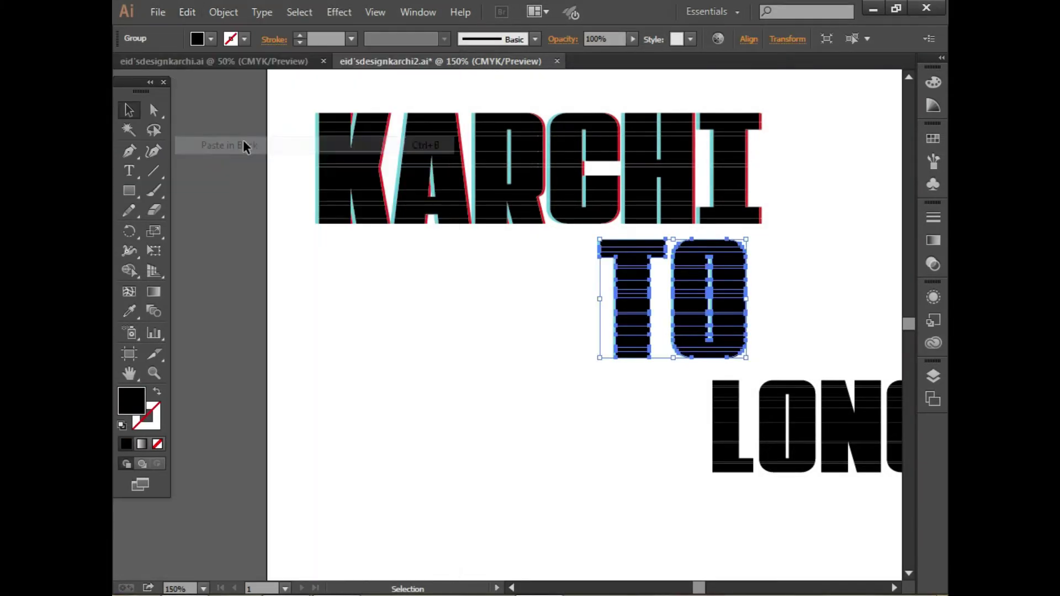
{"action": "key", "text": "ctrl+b"}
{"action": "key", "text": "Right"}
{"action": "key", "text": "Right"}
{"action": "key", "text": "Right"}
Fill the right-shifted copy of TO with the Web Safe RGB colour 00FFFF
{"action": "left_click", "coordinate": [193, 40], "text": "shift"}
{"action": "left_click", "coordinate": [297, 52]}
{"action": "left_click", "coordinate": [341, 125]}
{"action": "left_click", "coordinate": [274, 152]}
{"action": "key", "text": "BackSpace"}
{"action": "key", "text": "BackSpace"}
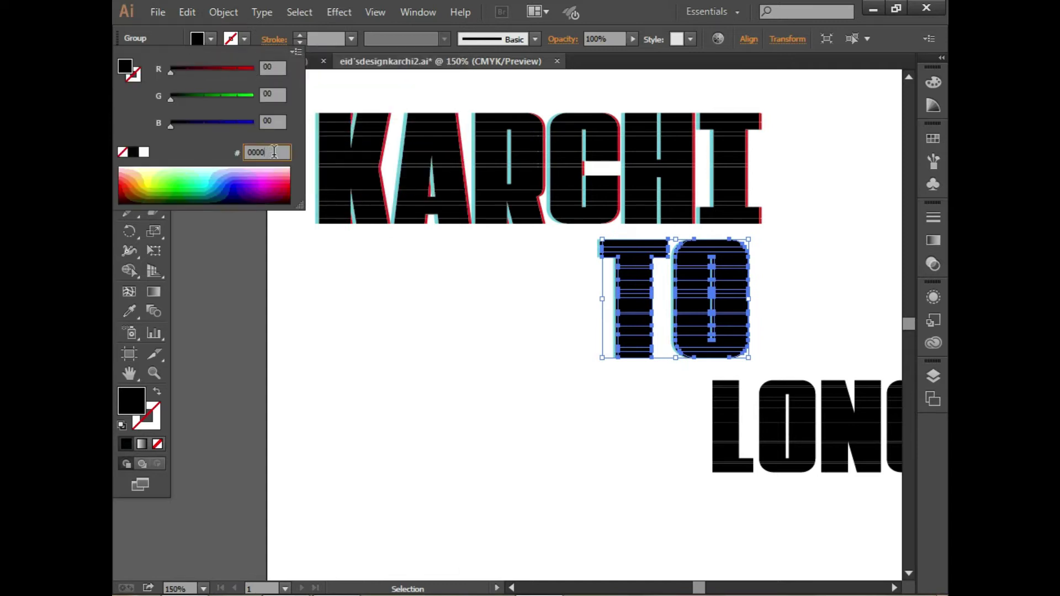
{"action": "type", "text": "ffff"}
{"action": "key", "text": "Return"}
Set the fill of the right-shifted copy of TO to FF0000
{"action": "left_click", "coordinate": [198, 38], "text": "shift"}
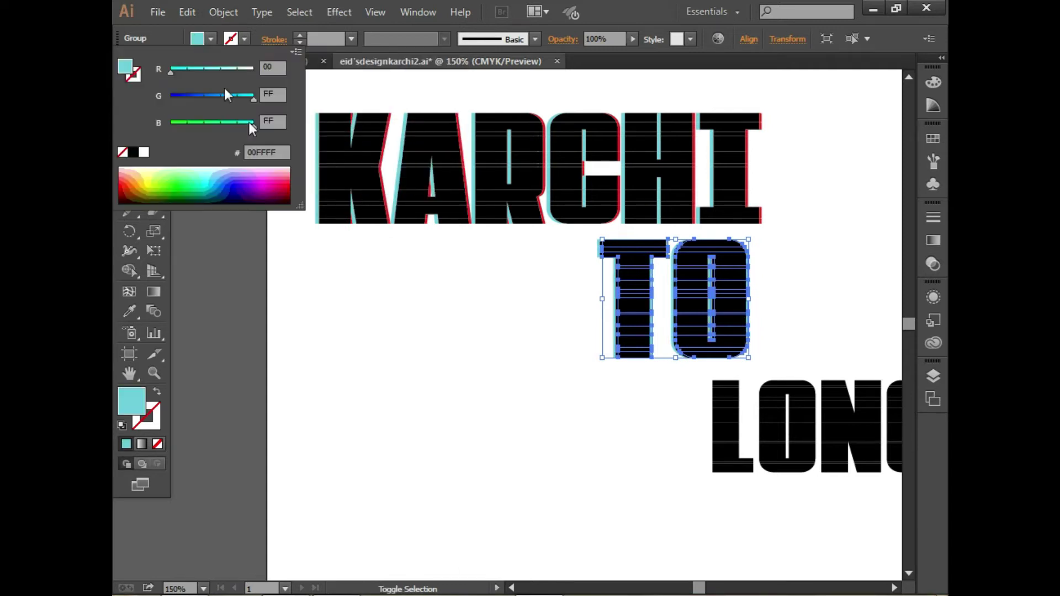
{"action": "type", "text": "ff0000"}
{"action": "key", "text": "Return"}
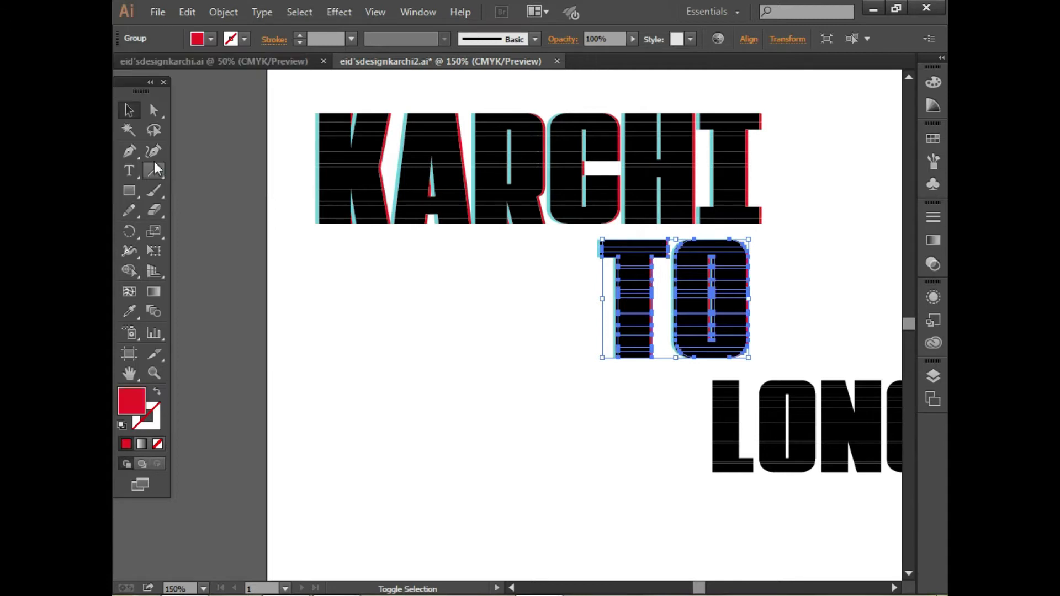
Adjust the position of the cyan copy of TO behind the black letters
{"action": "left_click", "coordinate": [814, 505]}
{"action": "left_click", "coordinate": [617, 307]}
{"action": "left_click", "coordinate": [549, 381]}
{"action": "left_click", "coordinate": [620, 331]}
{"action": "left_click", "coordinate": [605, 328]}
Paste a copy of LONGA behind the original and nudge it three steps to the left
{"action": "left_click", "coordinate": [887, 575]}
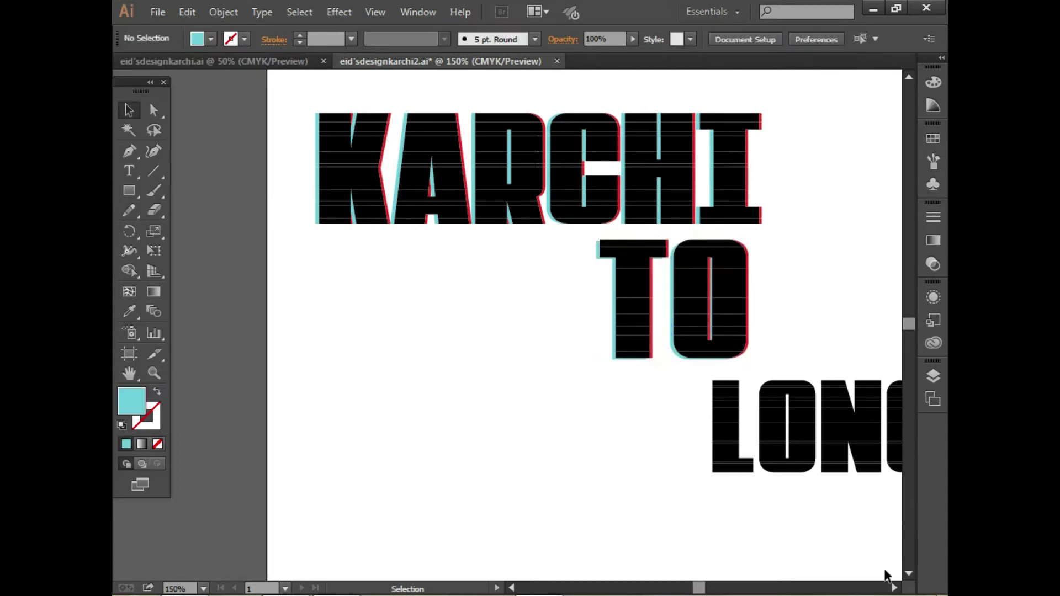
{"action": "scroll", "coordinate": [888, 575], "scroll_direction": "down", "scroll_amount": 3}
{"action": "scroll", "coordinate": [887, 575], "scroll_direction": "right", "scroll_amount": 5}
{"action": "left_click", "coordinate": [512, 287]}
{"action": "left_click", "coordinate": [187, 11]}
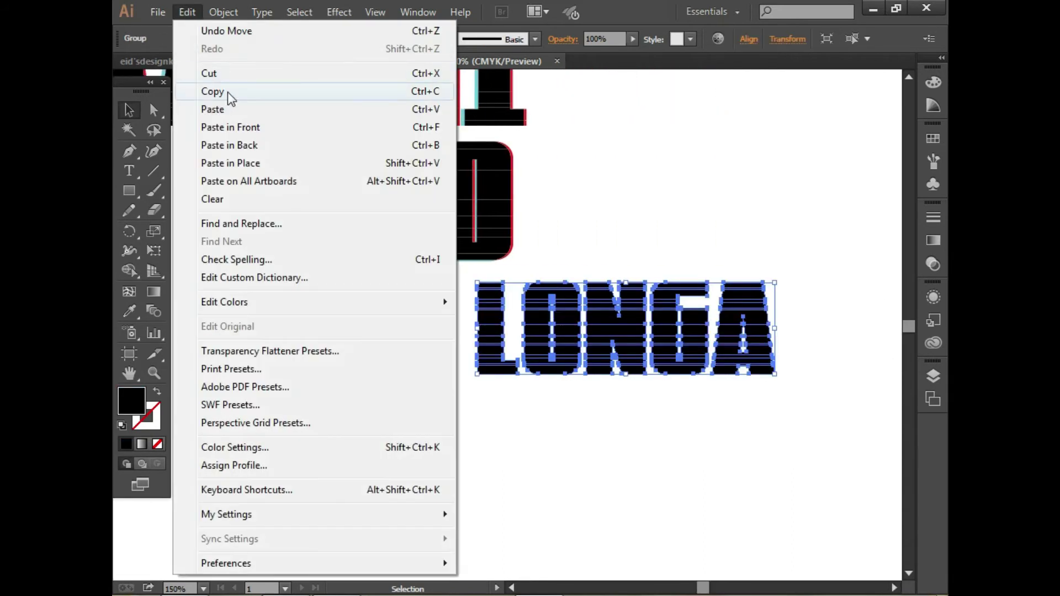
{"action": "left_click", "coordinate": [305, 151]}
{"action": "key", "text": "Left"}
{"action": "key", "text": "Left"}
{"action": "key", "text": "Left"}
Fill the left-shifted copy of LONGA with the colour 00FFFF
{"action": "double_click", "coordinate": [138, 393]}
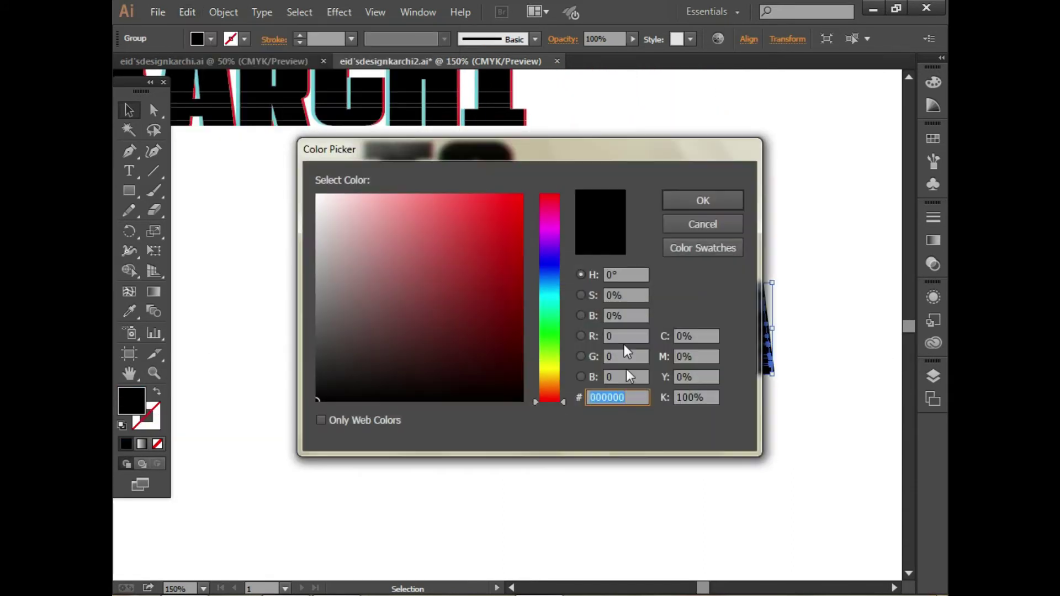
{"action": "key", "text": "Return"}
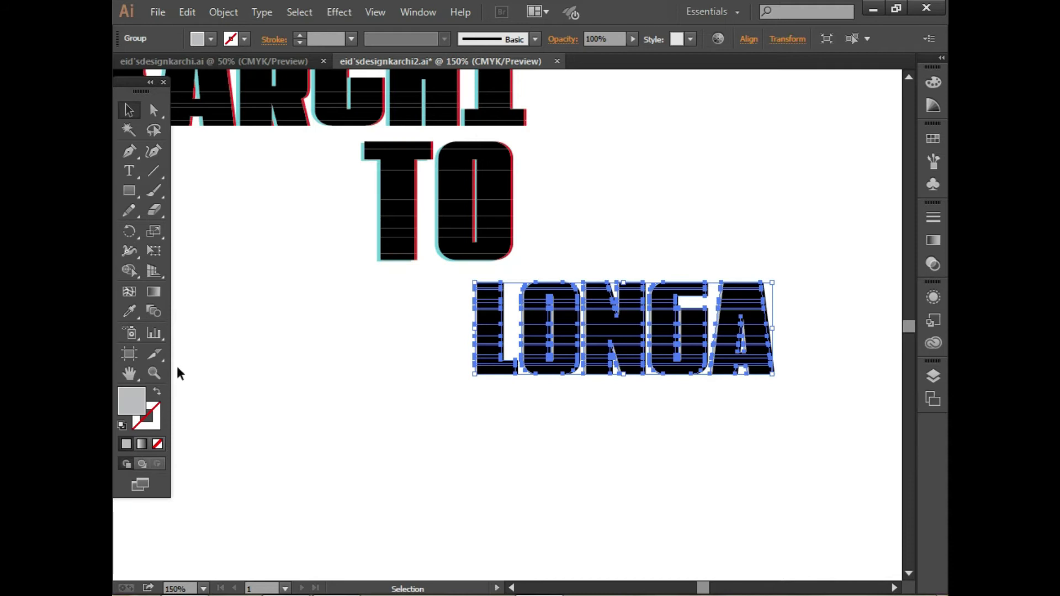
{"action": "left_click", "coordinate": [196, 38], "text": "shift"}
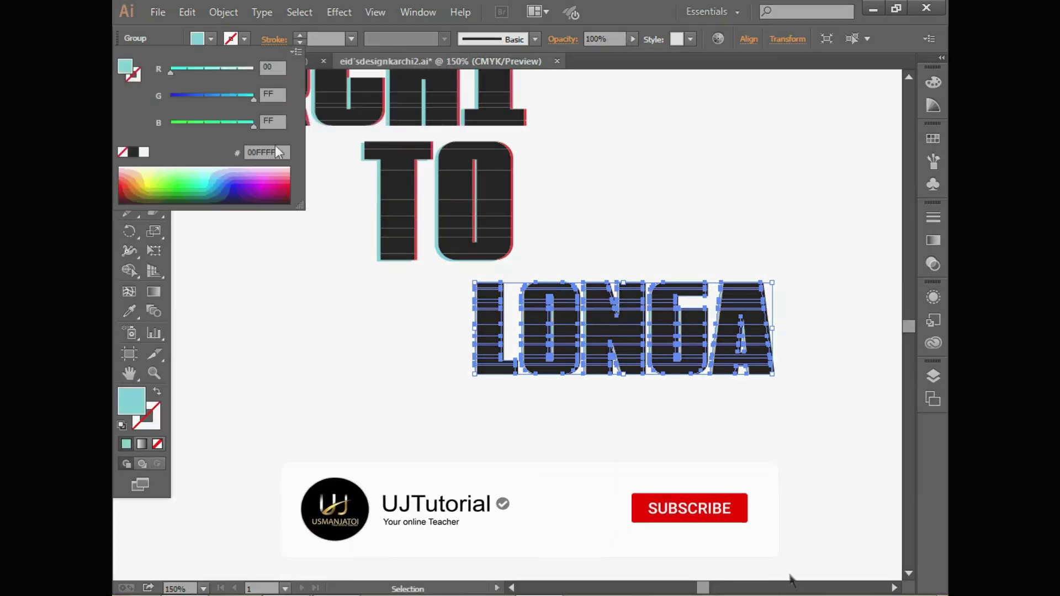
Paste a copy of LONGA behind the original, shift it slightly to the right and fill it with red
{"action": "left_click", "coordinate": [332, 165]}
{"action": "left_click", "coordinate": [187, 12]}
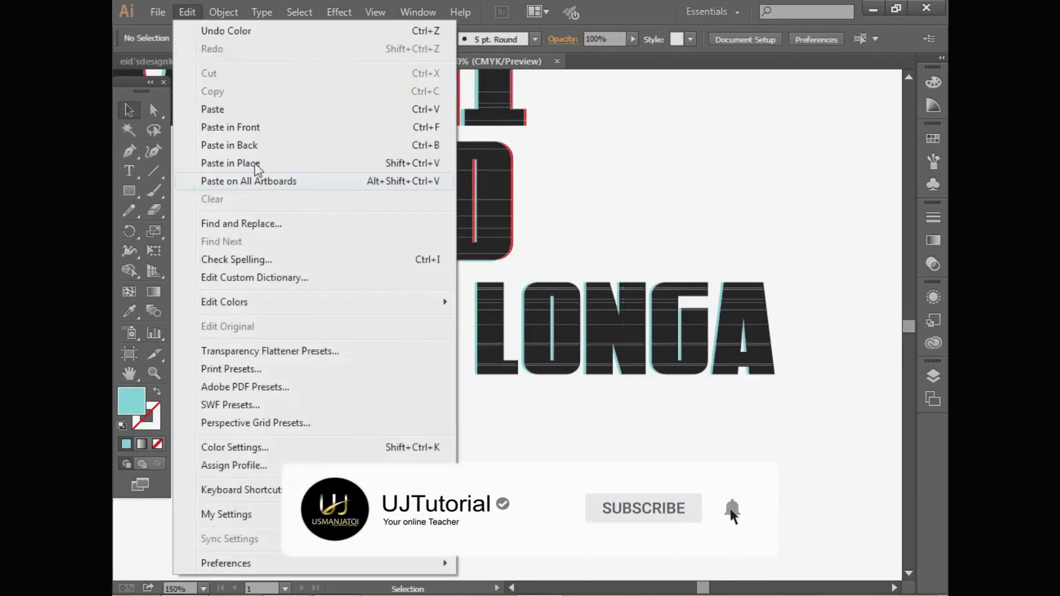
{"action": "left_click", "coordinate": [231, 155]}
{"action": "left_click", "coordinate": [197, 38], "text": "shift"}
{"action": "left_click", "coordinate": [296, 52]}
{"action": "left_click", "coordinate": [336, 90]}
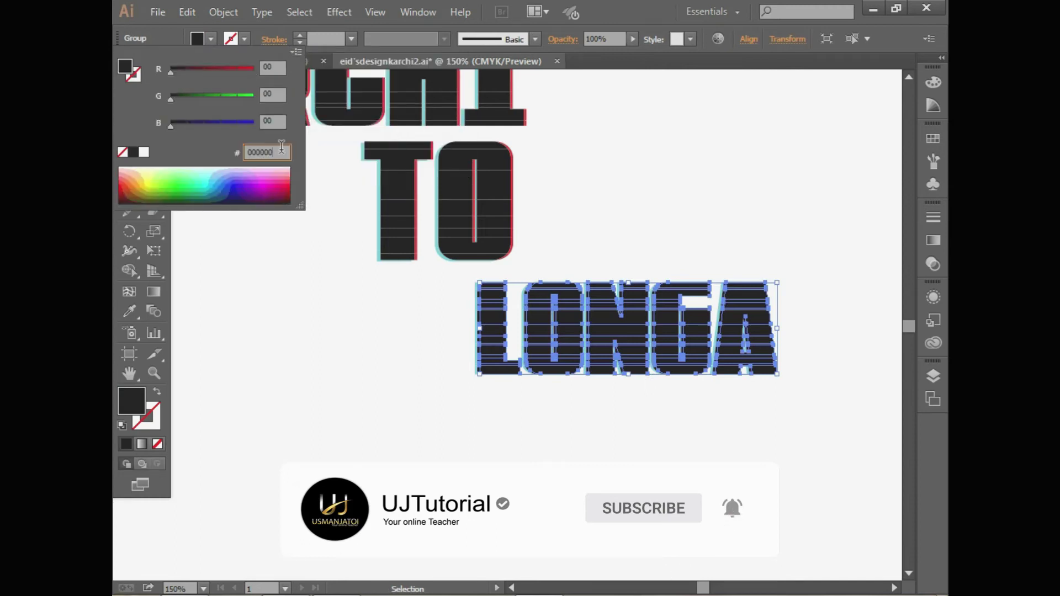
{"action": "left_click", "coordinate": [274, 322]}
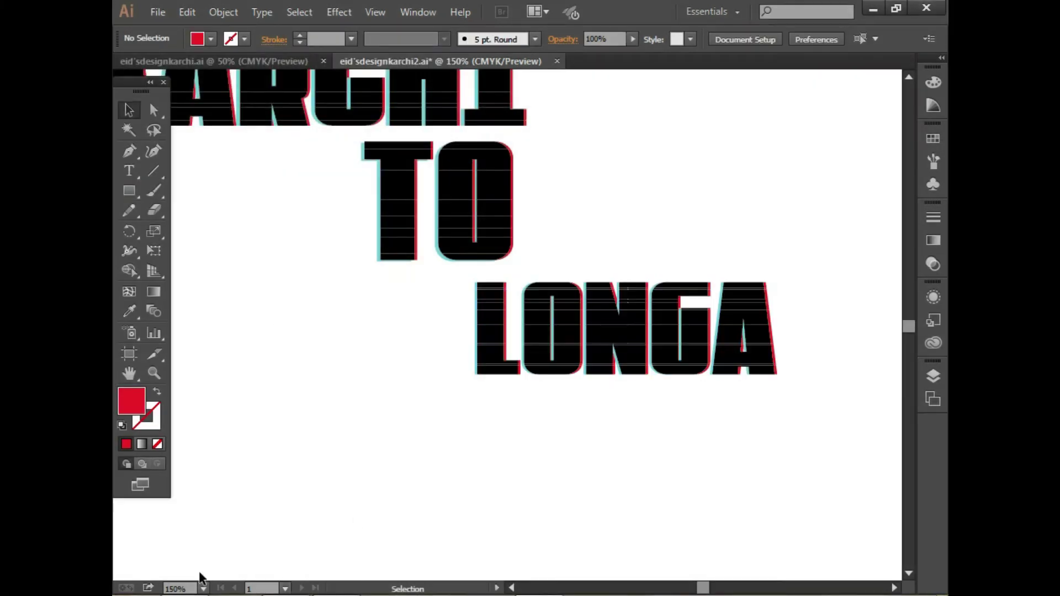
Ungroup the black KARCHI lettering that lies over the cyan and red copies
{"action": "left_click", "coordinate": [204, 589]}
{"action": "left_click", "coordinate": [221, 497]}
{"action": "key", "text": "z"}
{"action": "key", "text": "ctrl+plus"}
{"action": "key", "text": "ctrl+plus"}
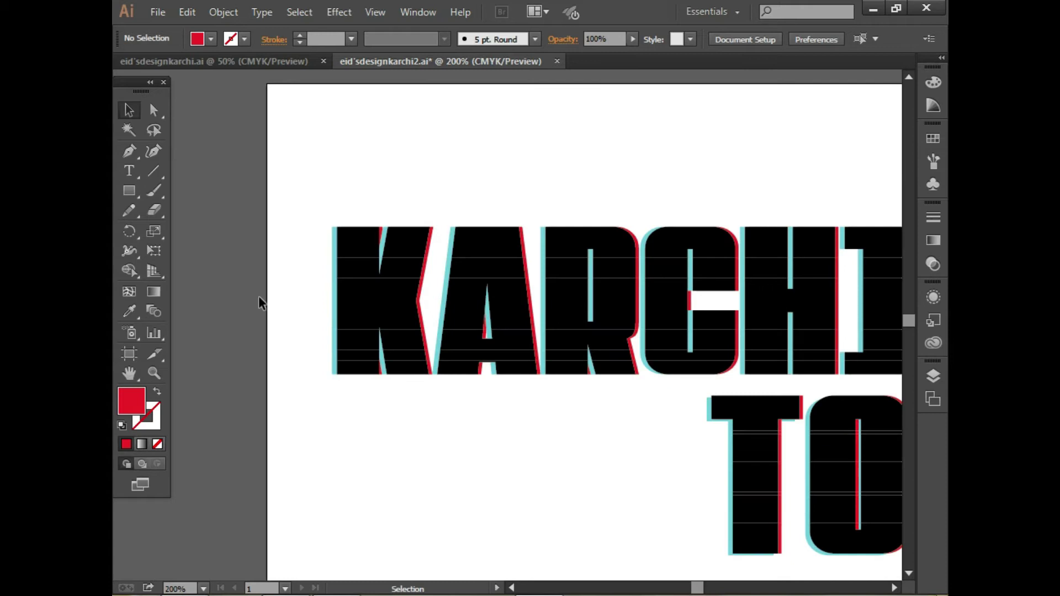
{"action": "left_click", "coordinate": [333, 298]}
{"action": "left_click", "coordinate": [331, 294]}
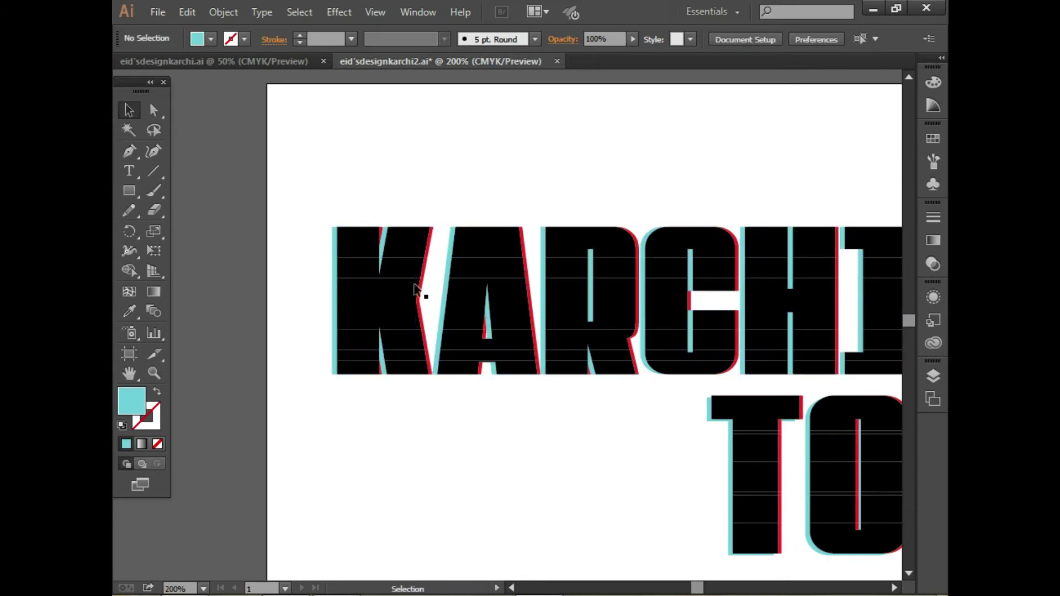
{"action": "left_click", "coordinate": [423, 287]}
{"action": "right_click", "coordinate": [374, 280]}
{"action": "left_click", "coordinate": [407, 407]}
Break the remaining black letters of KARCHI out of their groups into separate horizontal strips
{"action": "left_click", "coordinate": [380, 255]}
{"action": "left_click", "coordinate": [486, 256], "text": "shift"}
{"action": "key", "text": "ctrl+shift+a"}
{"action": "right_click", "coordinate": [486, 255]}
{"action": "left_click", "coordinate": [552, 352]}
{"action": "left_click", "coordinate": [555, 334]}
{"action": "left_click", "coordinate": [668, 309]}
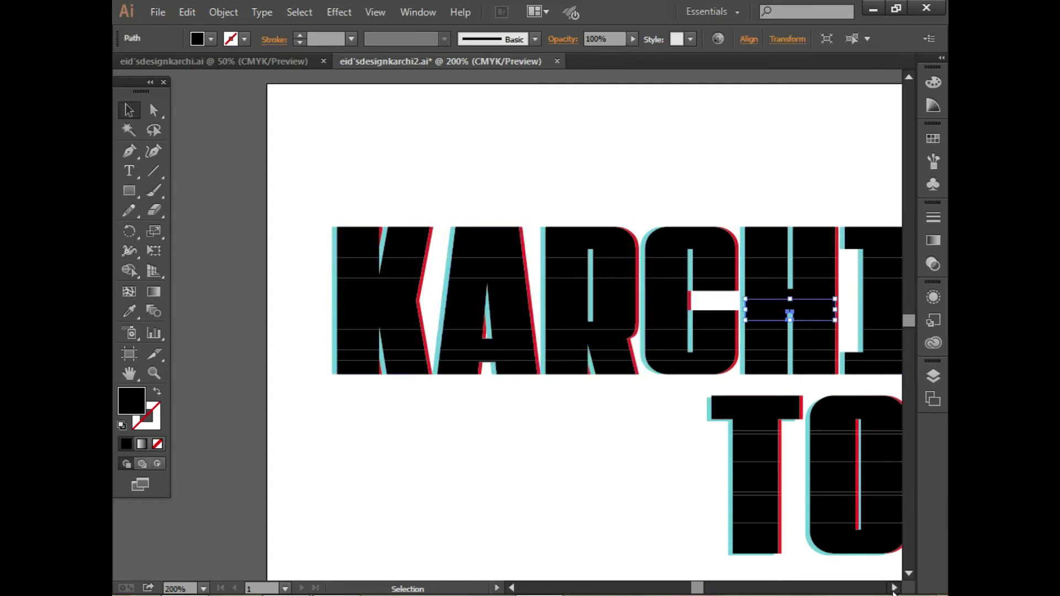
Group the black pieces of the second strip from the top across all letters of KARCHI
{"action": "left_click", "coordinate": [894, 589]}
{"action": "key", "text": "ctrl+shift+a"}
{"action": "key", "text": "z"}
{"action": "left_click", "coordinate": [466, 267]}
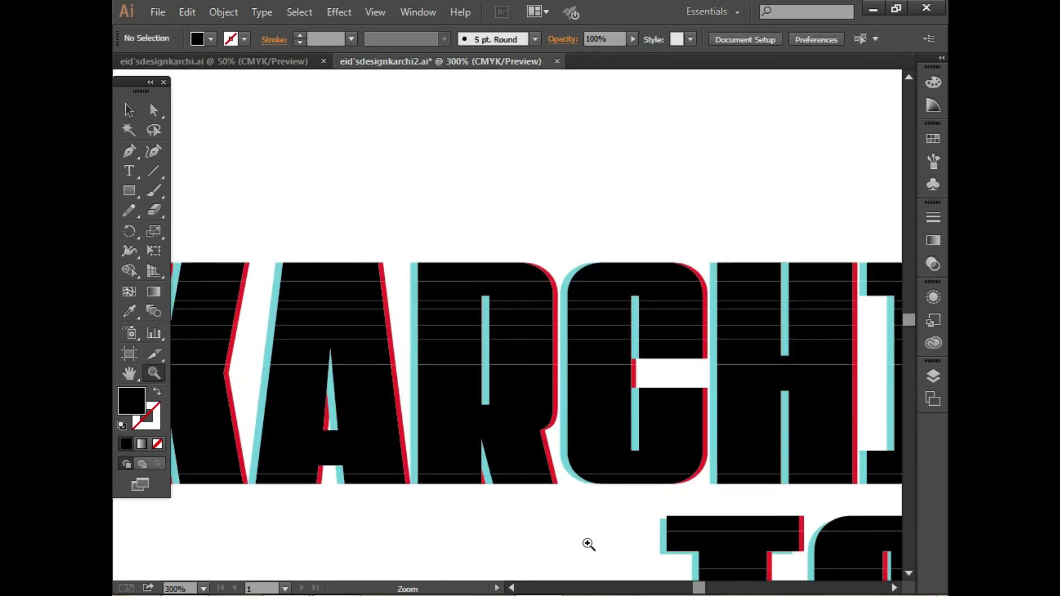
{"action": "left_click", "coordinate": [512, 589]}
{"action": "left_click", "coordinate": [269, 295]}
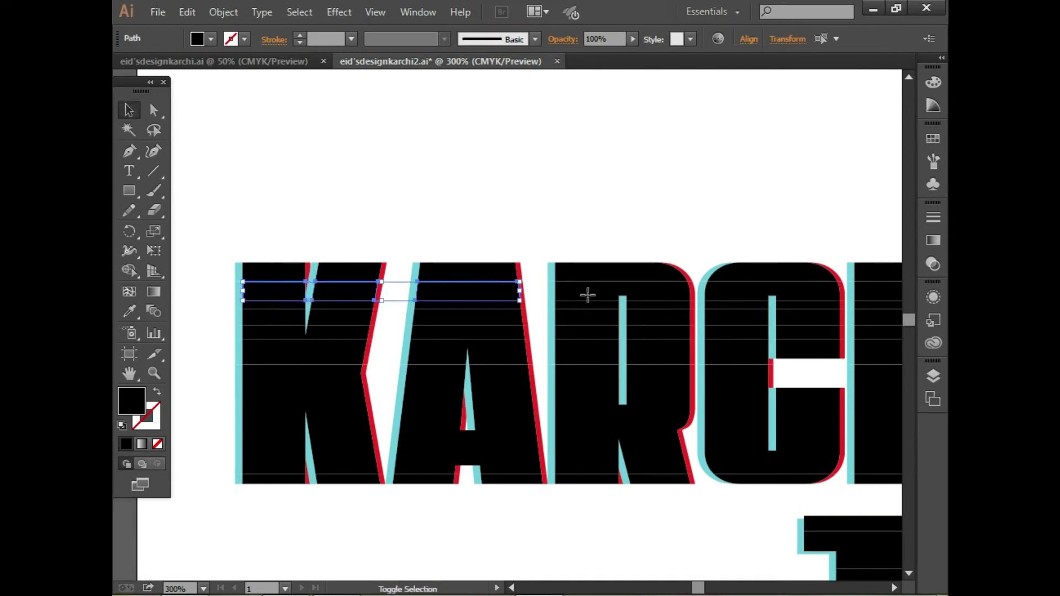
{"action": "scroll", "coordinate": [349, 302], "scroll_direction": "left", "scroll_amount": 3}
{"action": "key", "text": "ctrl+shift+a"}
{"action": "left_click_drag", "start_coordinate": [349, 298], "coordinate": [648, 289]}
{"action": "scroll", "coordinate": [439, 319], "scroll_direction": "right", "scroll_amount": 8}
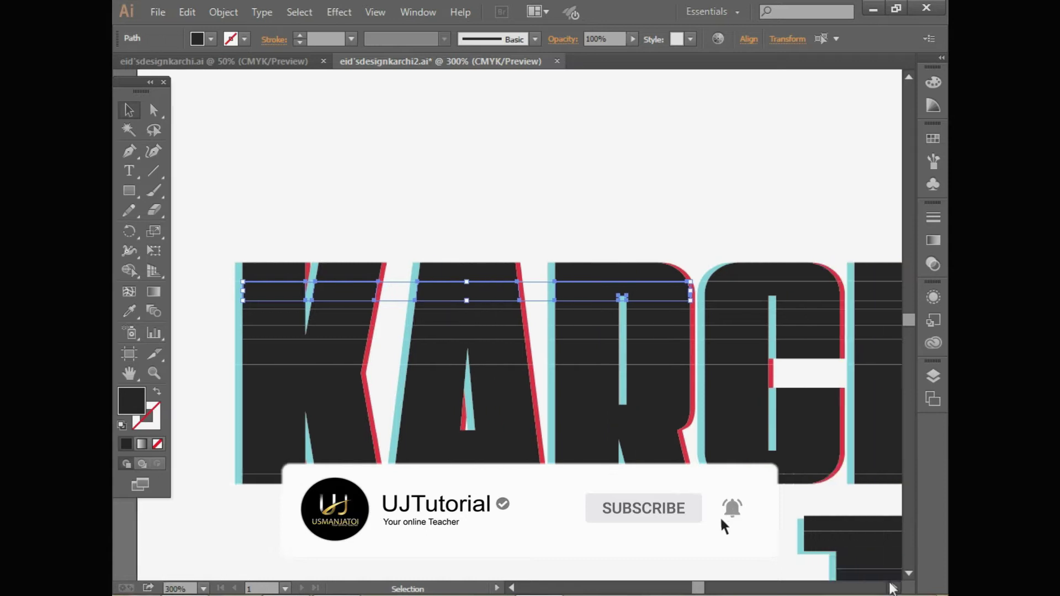
{"action": "right_click", "coordinate": [671, 296]}
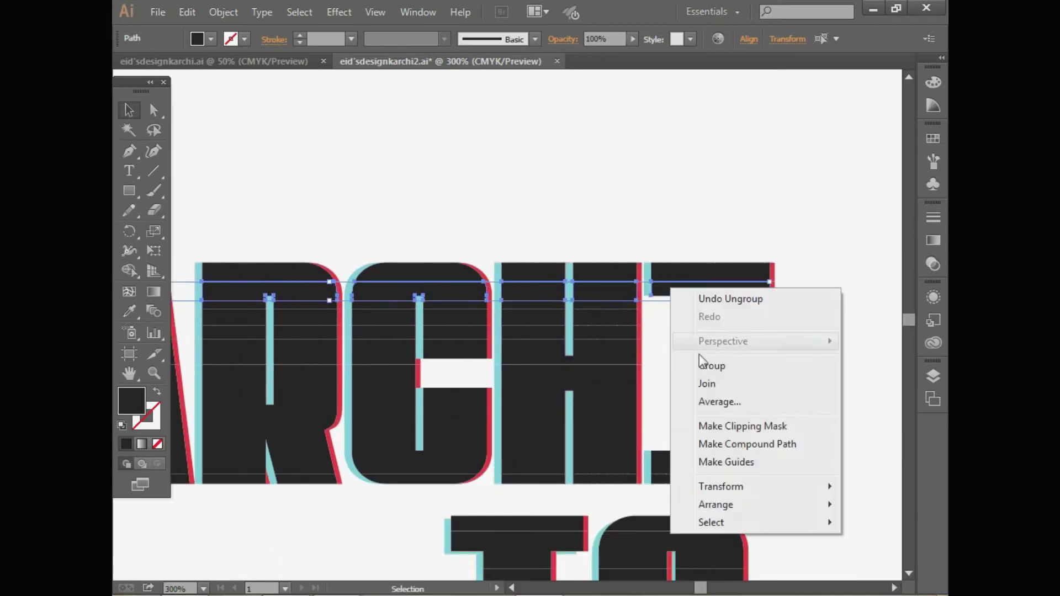
{"action": "left_click", "coordinate": [773, 352]}
Nudge the grouped second strip of KARCHI three steps to the right
{"action": "left_click", "coordinate": [515, 589]}
{"action": "left_click", "coordinate": [361, 292]}
{"action": "key", "text": "Right"}
{"action": "key", "text": "Right"}
{"action": "key", "text": "Right"}
{"action": "left_click", "coordinate": [189, 287]}
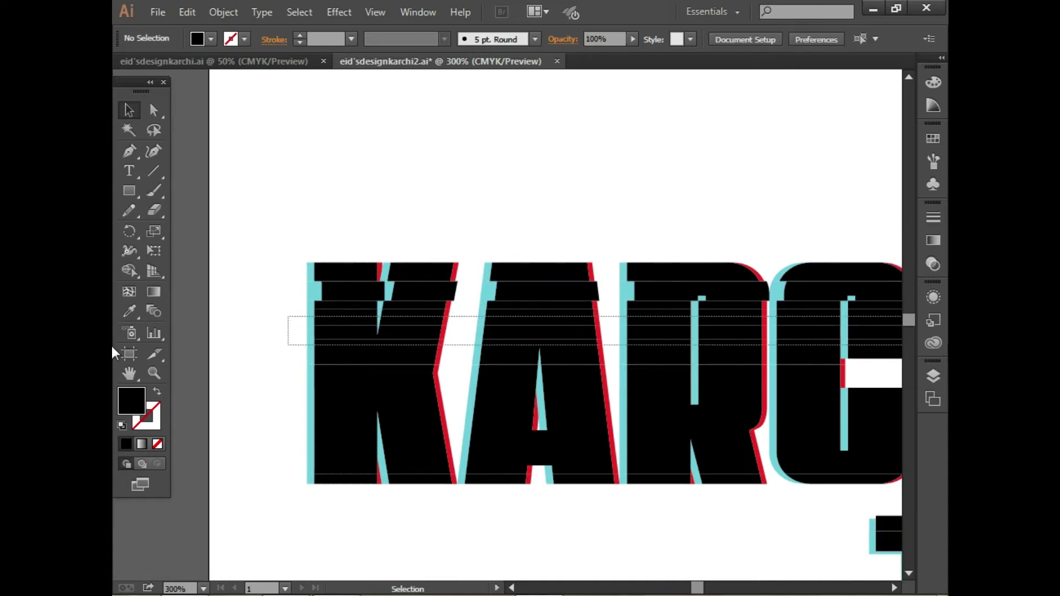
Group the black pieces of KARCHI's fourth strip and nudge them two steps to the left
{"action": "scroll", "coordinate": [113, 348], "scroll_direction": "right", "scroll_amount": 5}
{"action": "scroll", "coordinate": [113, 351], "scroll_direction": "right", "scroll_amount": 3}
{"action": "left_click_drag", "start_coordinate": [176, 310], "coordinate": [802, 324]}
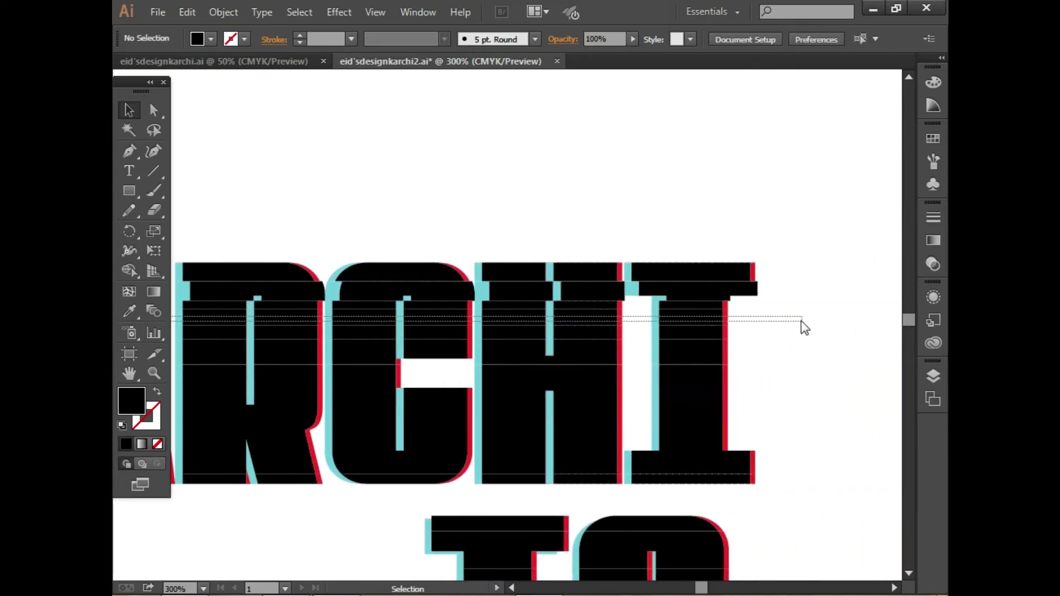
{"action": "right_click", "coordinate": [680, 316]}
{"action": "left_click", "coordinate": [730, 398]}
{"action": "key", "text": "Left"}
{"action": "key", "text": "Left"}
Group the wider sixth strip across the black KARCHI letters and nudge it five steps to the left
{"action": "left_click_drag", "start_coordinate": [741, 347], "coordinate": [201, 369]}
{"action": "right_click", "coordinate": [247, 361]}
{"action": "left_click", "coordinate": [320, 182]}
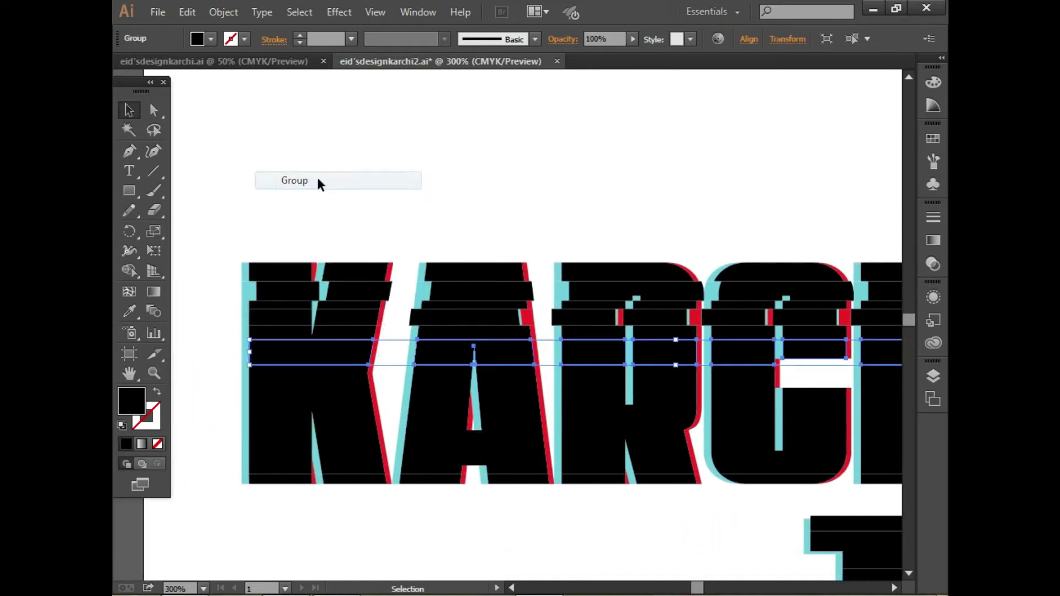
{"action": "key", "text": "Left"}
{"action": "key", "text": "Left"}
{"action": "key", "text": "Left"}
{"action": "key", "text": "Left"}
{"action": "key", "text": "Left"}
{"action": "left_click", "coordinate": [213, 361]}
Group the K's piece of the fourth strip with the rest of that strip
{"action": "left_click", "coordinate": [288, 316]}
{"action": "right_click", "coordinate": [448, 316]}
{"action": "left_click", "coordinate": [205, 268]}
{"action": "left_click", "coordinate": [282, 317]}
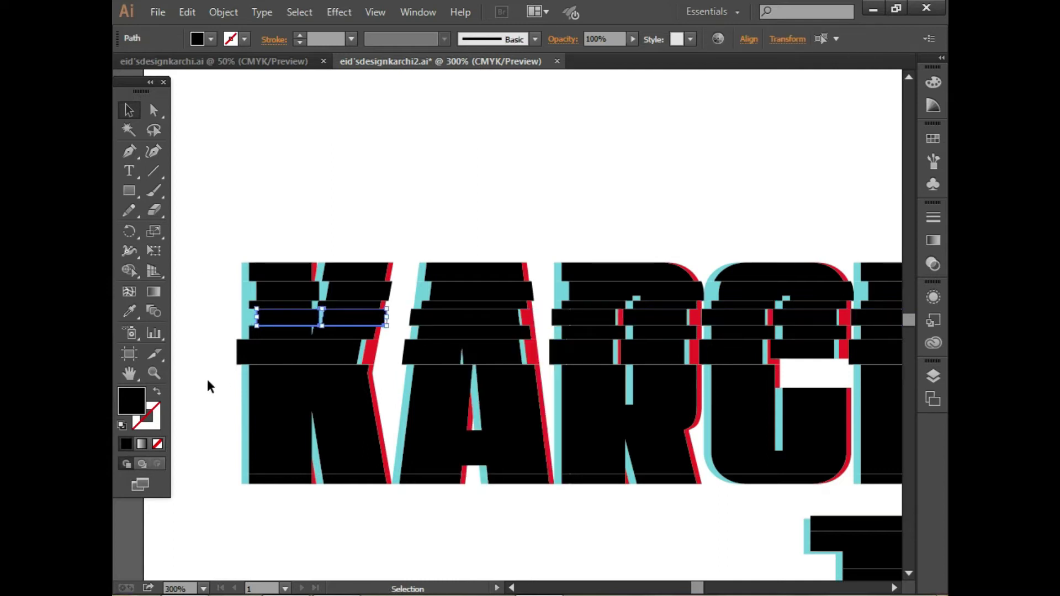
{"action": "left_click", "coordinate": [422, 312], "text": "shift"}
{"action": "right_click", "coordinate": [426, 315]}
{"action": "left_click", "coordinate": [339, 463]}
Group the black strip across the lower part of the KARCHI letters and shift it slightly to the right
{"action": "left_click", "coordinate": [259, 431]}
{"action": "left_click_drag", "start_coordinate": [207, 425], "coordinate": [812, 436]}
{"action": "right_click", "coordinate": [812, 436]}
{"action": "left_click", "coordinate": [778, 262]}
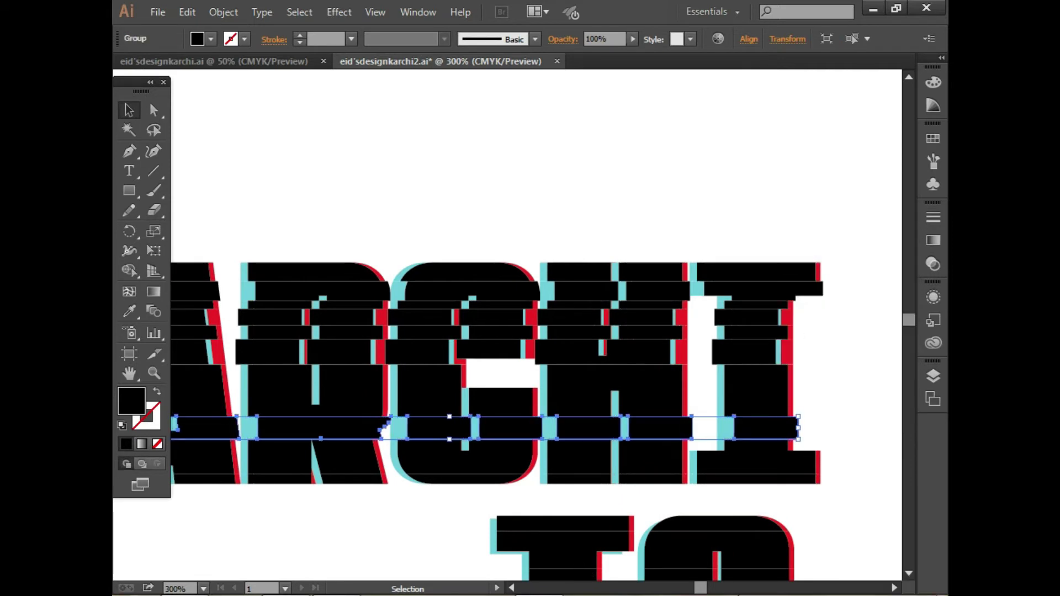
Add the K's two pieces to the lower strip and shift them right in line with it
{"action": "scroll", "coordinate": [536, 376], "scroll_direction": "left", "scroll_amount": 5}
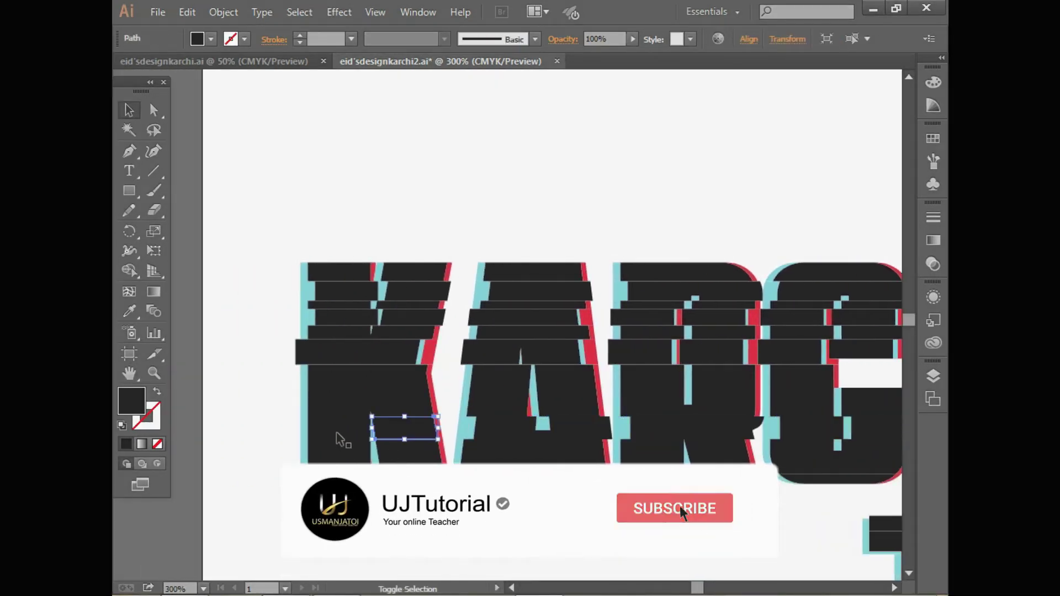
{"action": "left_click", "coordinate": [347, 431], "text": "shift"}
{"action": "right_click", "coordinate": [483, 444]}
{"action": "left_click", "coordinate": [311, 462]}
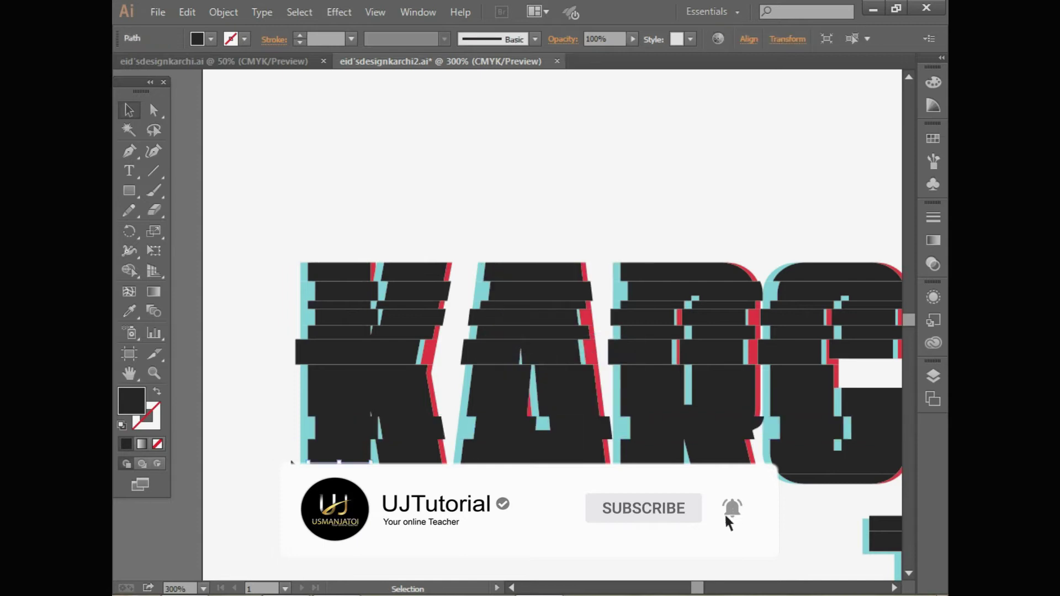
{"action": "scroll", "coordinate": [934, 488], "scroll_direction": "right", "scroll_amount": 10}
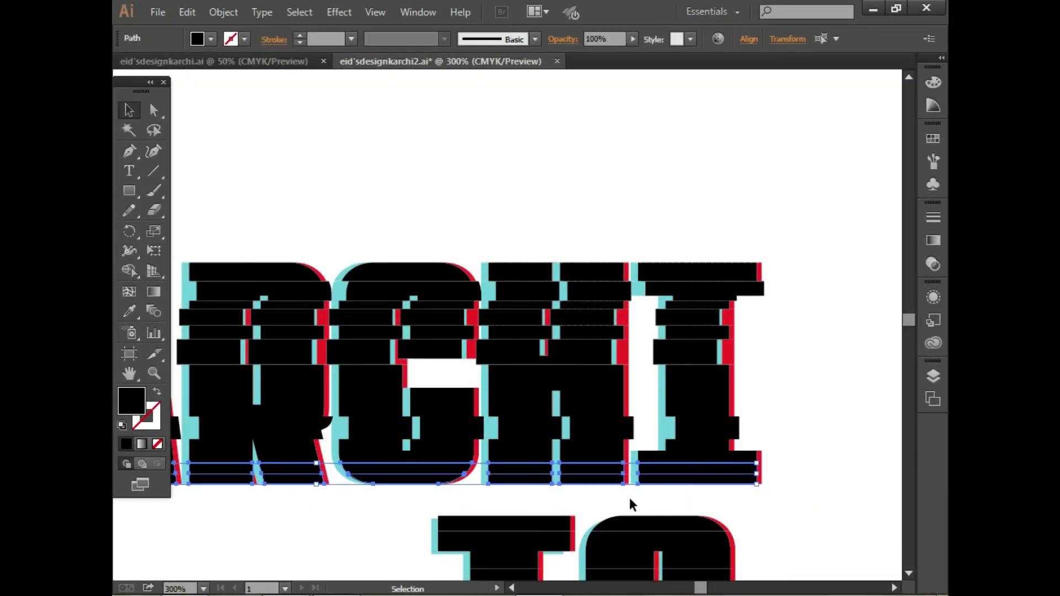
{"action": "left_click", "coordinate": [756, 481]}
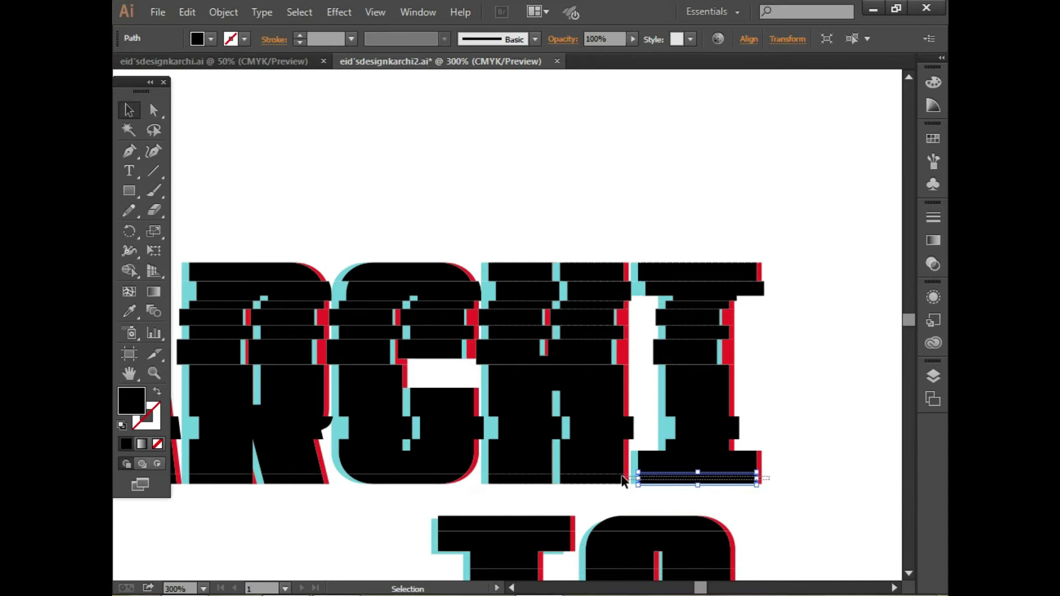
{"action": "left_click", "coordinate": [802, 450]}
Group the thin strip just above the bottom one across KARCHI and shift it slightly to the left
{"action": "scroll", "coordinate": [801, 450], "scroll_direction": "down", "scroll_amount": 3}
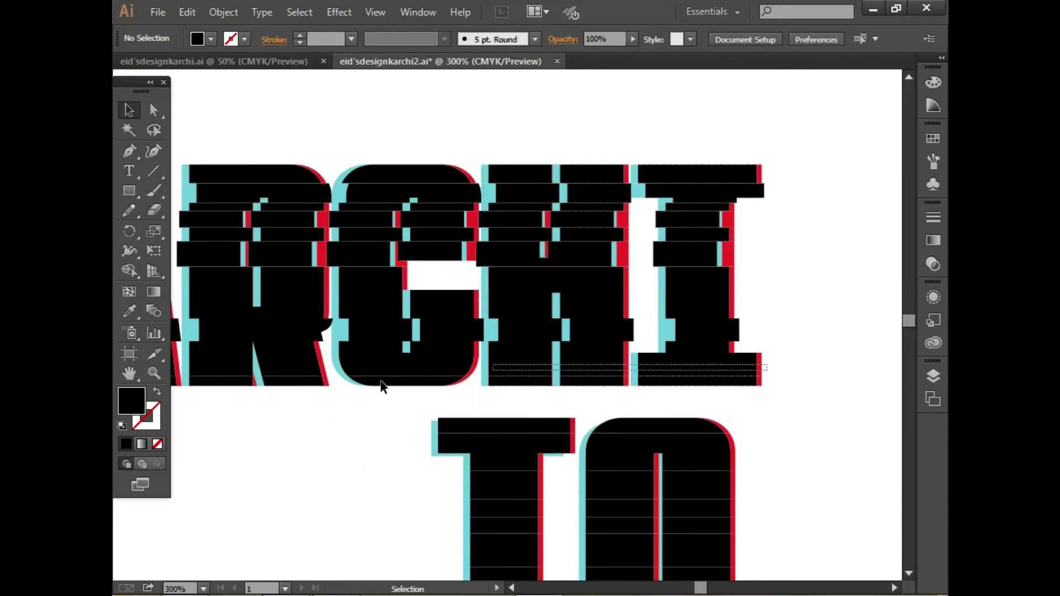
{"action": "scroll", "coordinate": [419, 381], "scroll_direction": "left", "scroll_amount": 8}
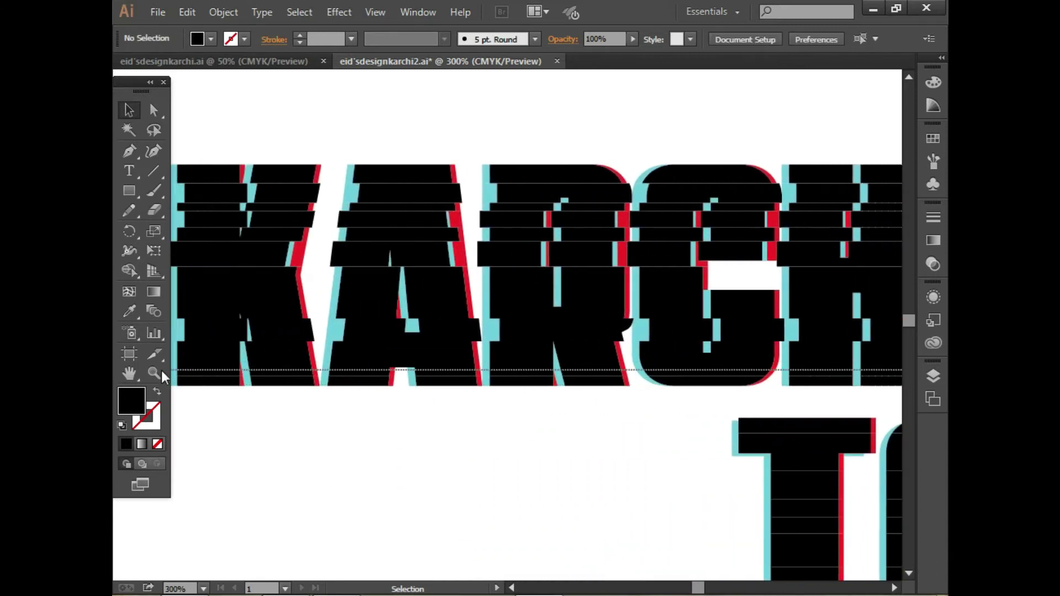
{"action": "right_click", "coordinate": [212, 367]}
{"action": "left_click", "coordinate": [243, 198]}
{"action": "left_click", "coordinate": [463, 563]}
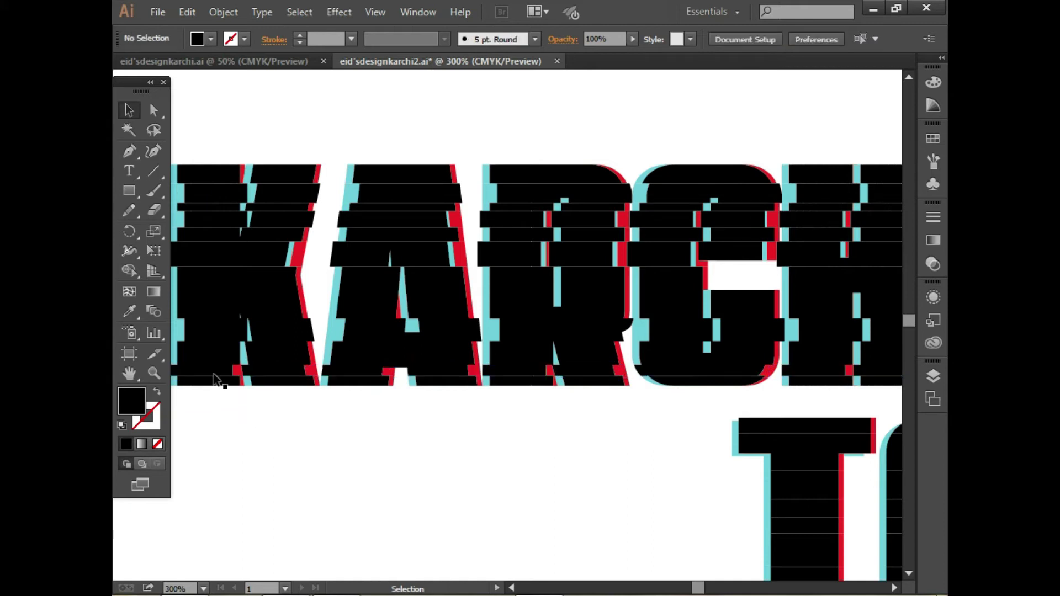
Nudge the already shifted upper black strips of KARCHI slightly to the right
{"action": "left_click", "coordinate": [221, 331]}
{"action": "left_click", "coordinate": [279, 230]}
{"action": "key", "text": "Right"}
{"action": "left_click", "coordinate": [275, 428]}
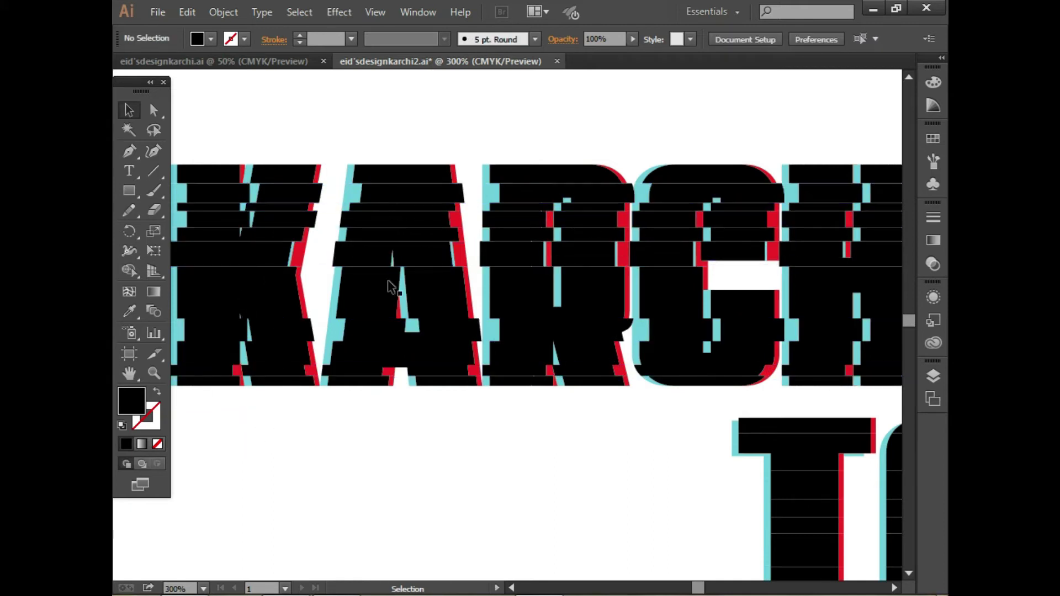
{"action": "left_click", "coordinate": [391, 253]}
{"action": "left_click", "coordinate": [399, 232]}
{"action": "left_click", "coordinate": [369, 217]}
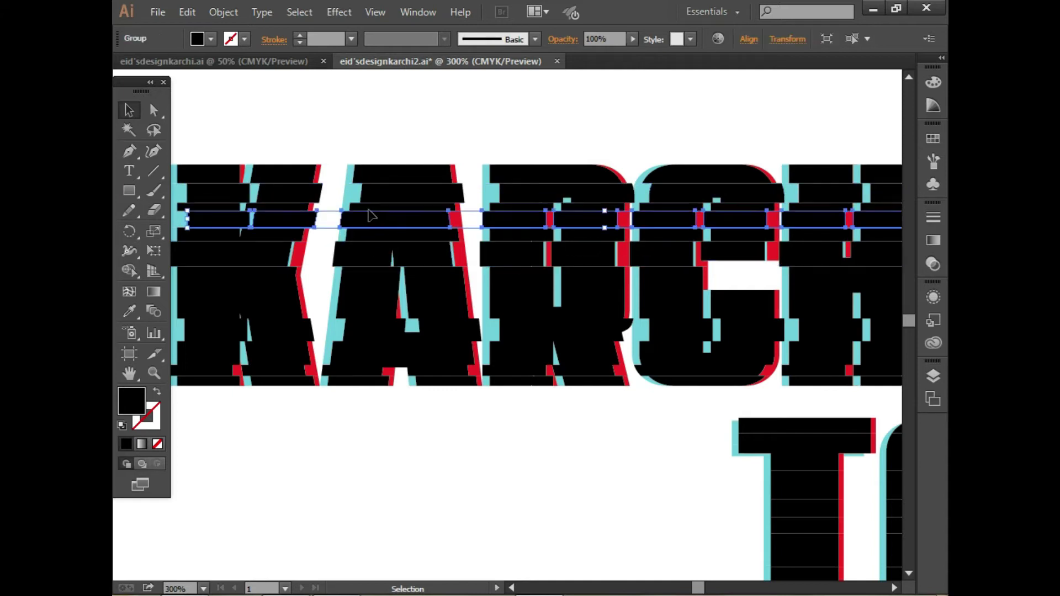
{"action": "left_click", "coordinate": [265, 469]}
{"action": "left_click", "coordinate": [203, 589]}
{"action": "left_click", "coordinate": [240, 358]}
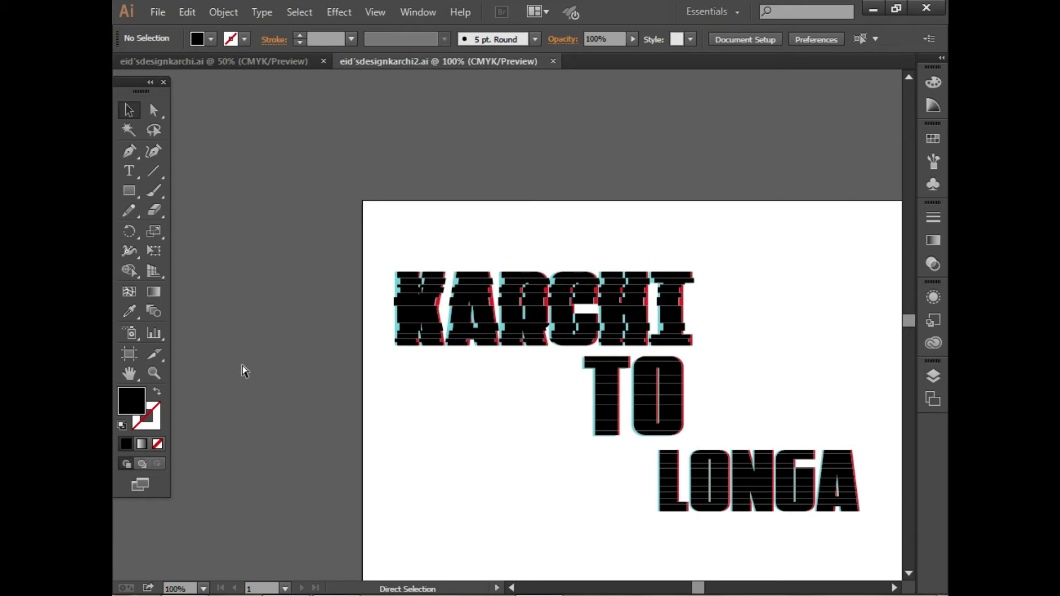
{"action": "key", "text": "z"}
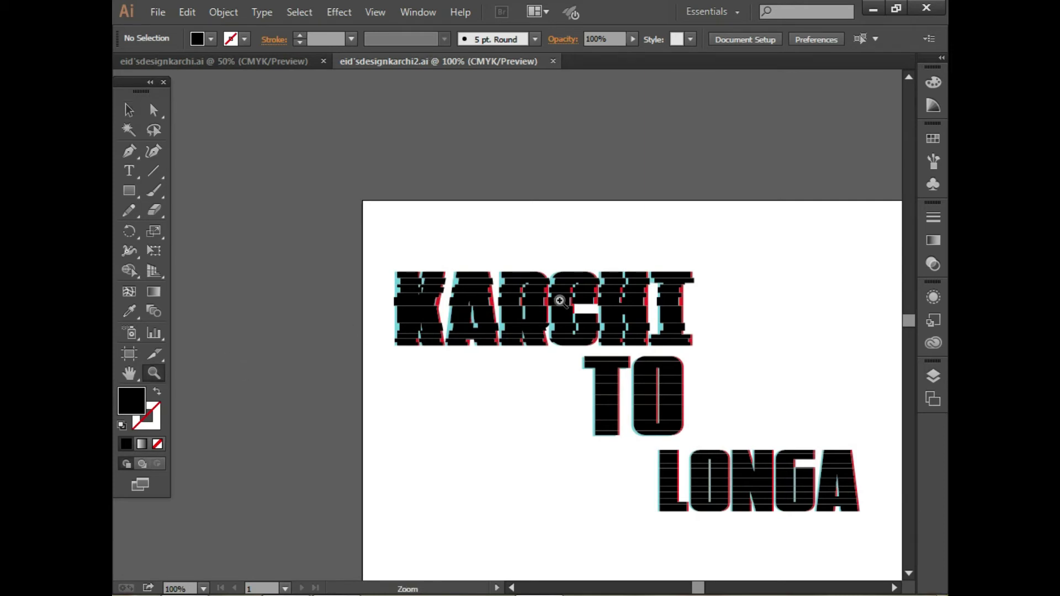
Select all black strips of KARCHI and combine them into one group
{"action": "triple_click", "coordinate": [439, 286]}
{"action": "left_click", "coordinate": [439, 285]}
{"action": "key", "text": "v"}
{"action": "left_click", "coordinate": [456, 288]}
{"action": "left_click", "coordinate": [385, 190]}
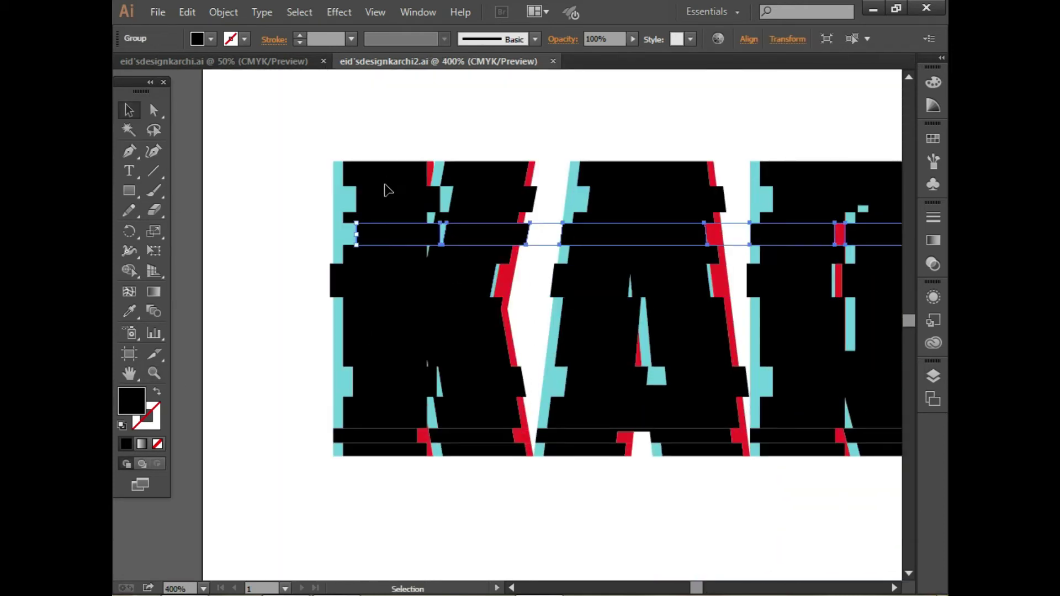
{"action": "scroll", "coordinate": [385, 190], "scroll_direction": "right", "scroll_amount": 3}
{"action": "scroll", "coordinate": [115, 528], "scroll_direction": "right", "scroll_amount": 10}
{"action": "left_click_drag", "start_coordinate": [174, 142], "coordinate": [698, 473]}
{"action": "right_click", "coordinate": [539, 416]}
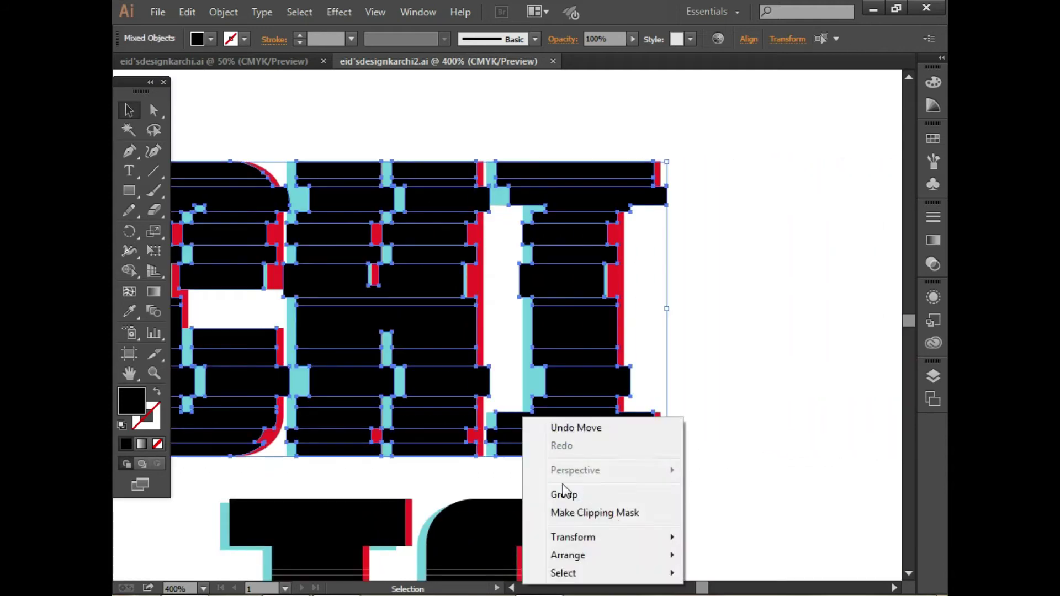
{"action": "left_click", "coordinate": [560, 489]}
{"action": "key", "text": "ctrl+shift+a"}
{"action": "key", "text": "ctrl+1"}
{"action": "key", "text": "ctrl+plus"}
{"action": "key", "text": "ctrl+plus"}
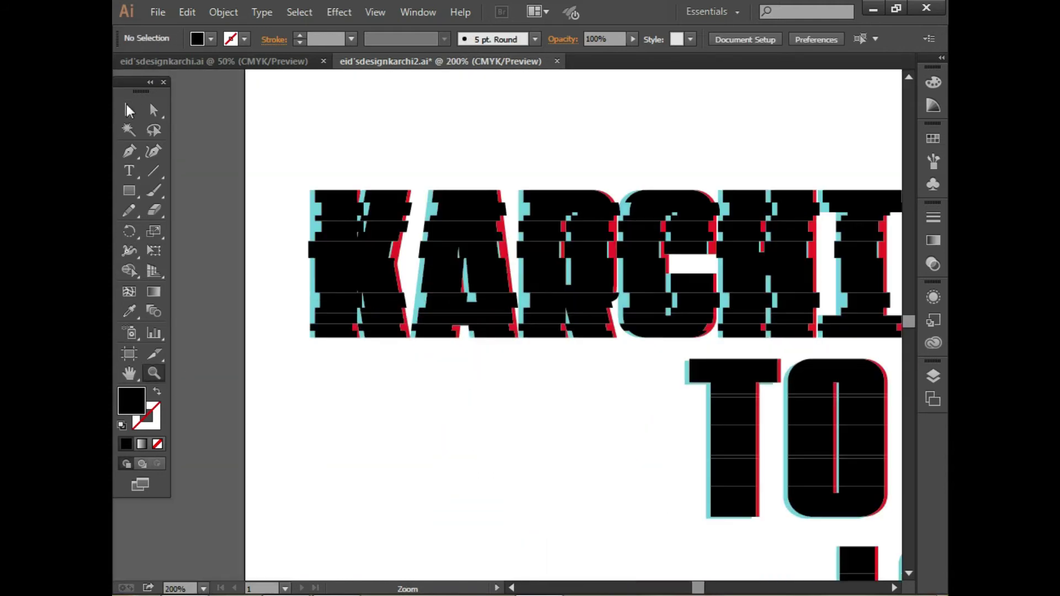
{"action": "left_click", "coordinate": [332, 235]}
{"action": "key", "text": "ctrl+shift+a"}
{"action": "left_click", "coordinate": [332, 235]}
{"action": "key", "text": "ctrl+shift+a"}
{"action": "left_click", "coordinate": [331, 235]}
{"action": "key", "text": "ctrl+shift+a"}
{"action": "right_click", "coordinate": [308, 210]}
{"action": "key", "text": "Escape"}
{"action": "key", "text": "ctrl+shift+a"}
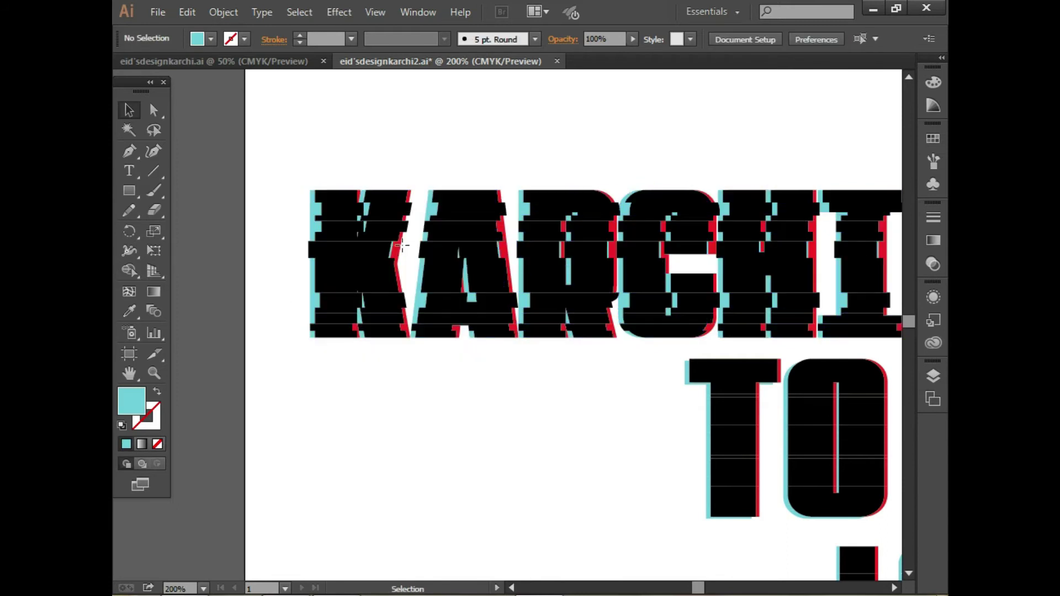
Ungroup the cyan copy behind the black KARCHI letters
{"action": "left_click", "coordinate": [309, 204]}
{"action": "key", "text": "ctrl+shift+a"}
{"action": "right_click", "coordinate": [322, 207]}
{"action": "left_click", "coordinate": [369, 303]}
{"action": "key", "text": "ctrl+shift+a"}
Group the cyan copy's second strip from the top across KARCHI and nudge it three steps to the right
{"action": "scroll", "coordinate": [598, 234], "scroll_direction": "right", "scroll_amount": 10}
{"action": "left_click_drag", "start_coordinate": [450, 208], "coordinate": [587, 215]}
{"action": "key", "text": "ctrl+shift+a"}
{"action": "right_click", "coordinate": [626, 236]}
{"action": "left_click", "coordinate": [487, 213]}
{"action": "right_click", "coordinate": [558, 207]}
{"action": "left_click", "coordinate": [605, 280]}
{"action": "key", "text": "Right"}
{"action": "key", "text": "Right"}
{"action": "key", "text": "Right"}
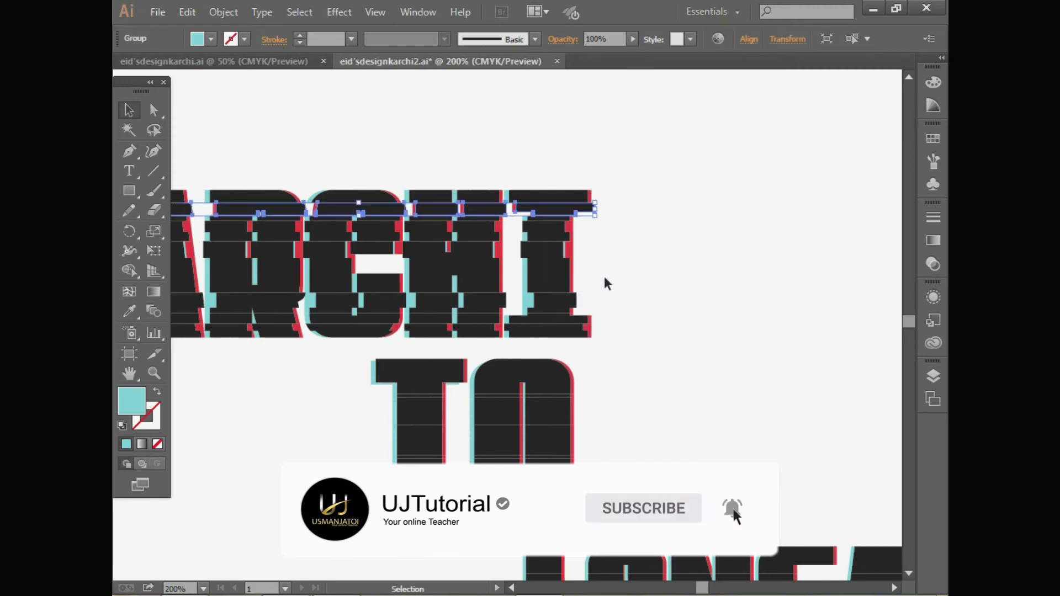
{"action": "key", "text": "ctrl+shift+a"}
Group the cyan copy's third and fourth strips across KARCHI and select the group
{"action": "scroll", "coordinate": [562, 580], "scroll_direction": "left", "scroll_amount": 6}
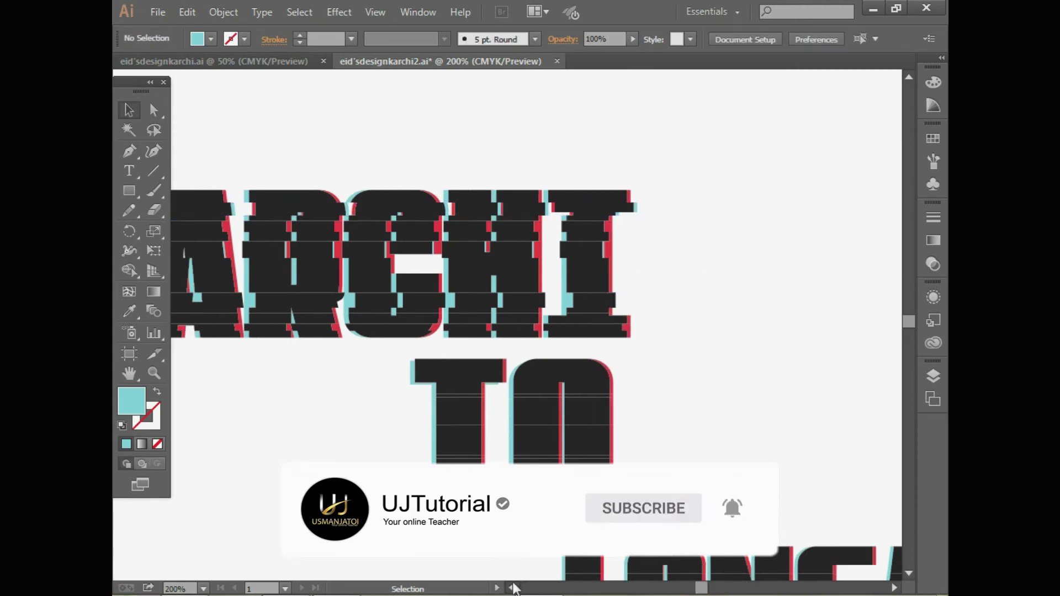
{"action": "left_click", "coordinate": [348, 236]}
{"action": "left_click", "coordinate": [302, 225]}
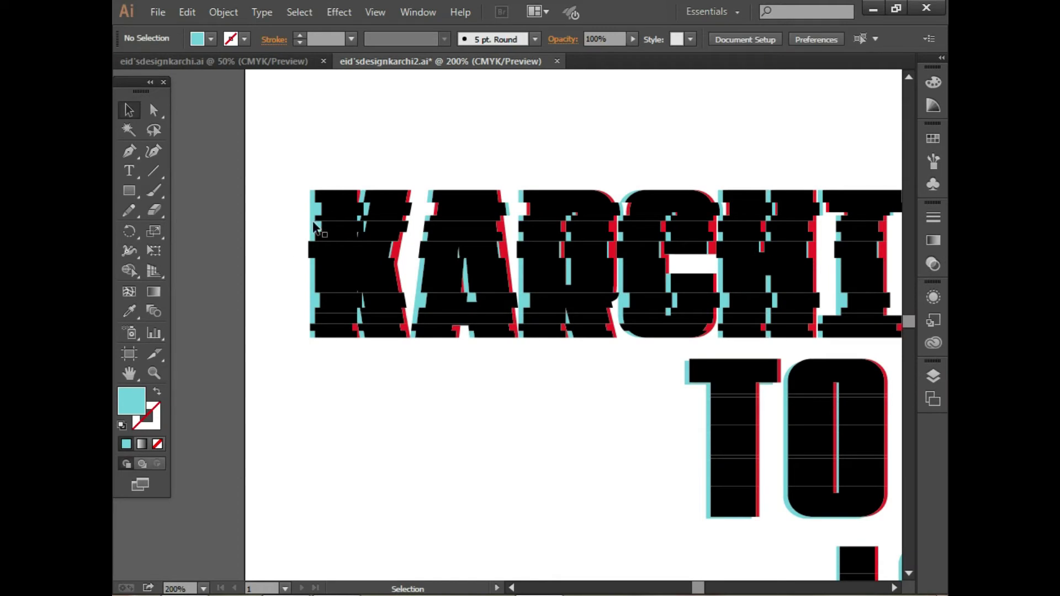
{"action": "left_click_drag", "start_coordinate": [310, 219], "coordinate": [653, 223]}
{"action": "right_click", "coordinate": [652, 223]}
{"action": "left_click", "coordinate": [670, 299]}
{"action": "key", "text": "ctrl+shift+a"}
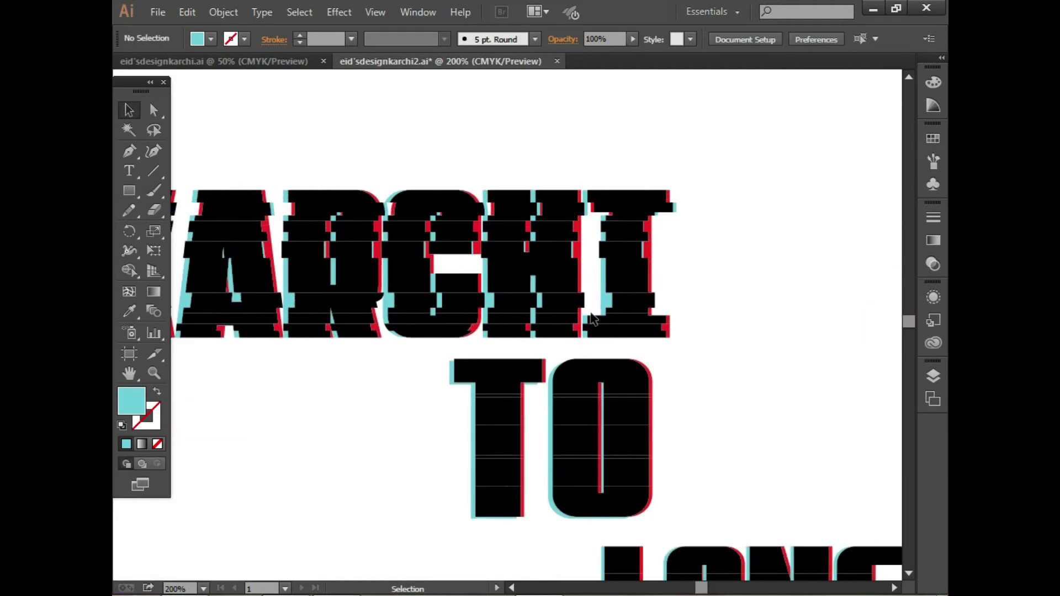
{"action": "scroll", "coordinate": [507, 588], "scroll_direction": "left", "scroll_amount": 6}
{"action": "left_click", "coordinate": [313, 216]}
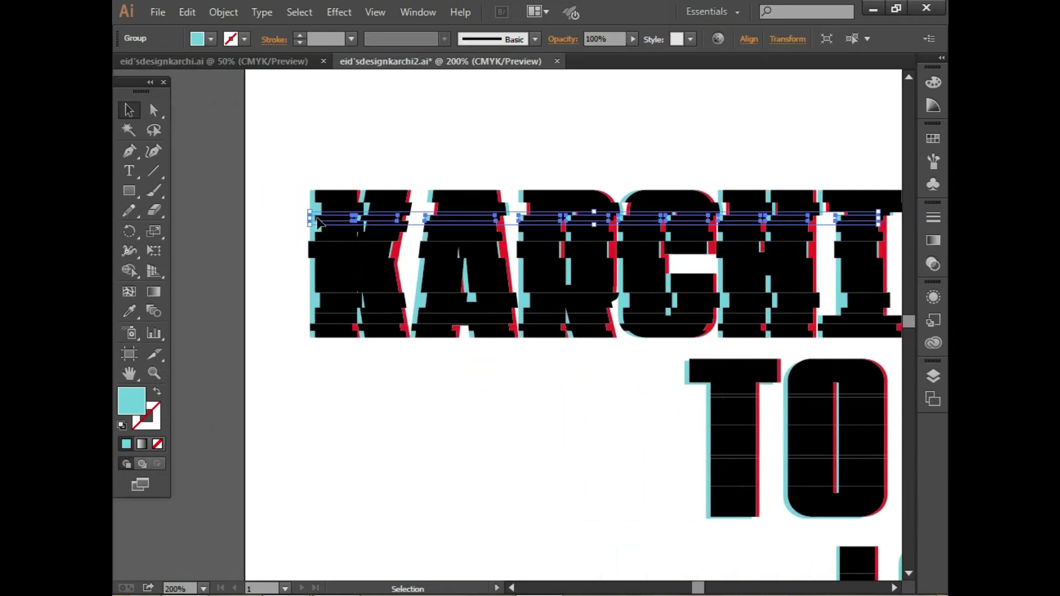
Group the cyan copy's second strip from the top across KARCHI and shift it to the right
{"action": "left_click", "coordinate": [270, 293]}
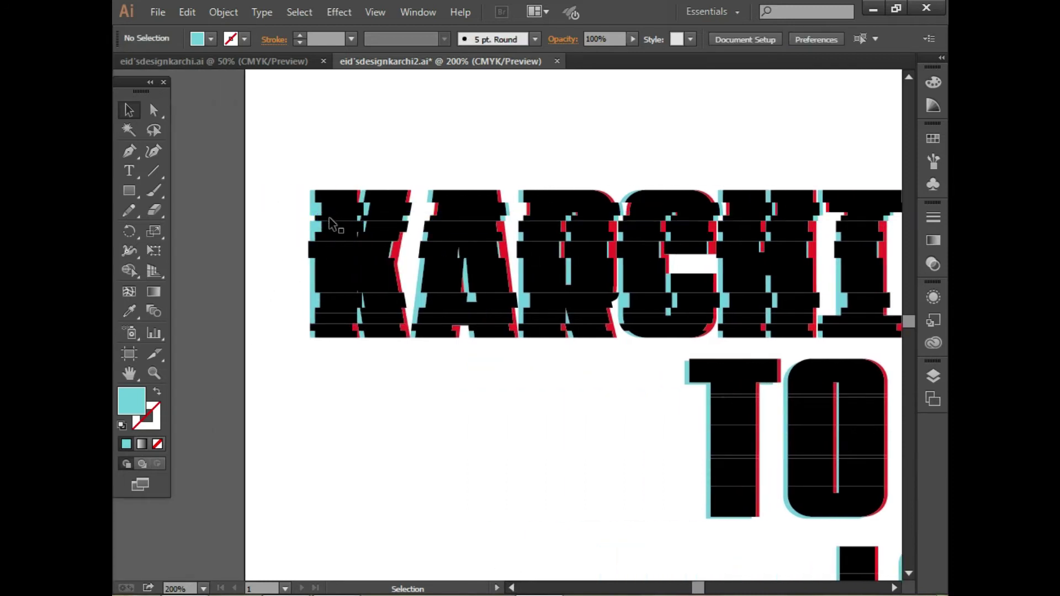
{"action": "left_click", "coordinate": [312, 210]}
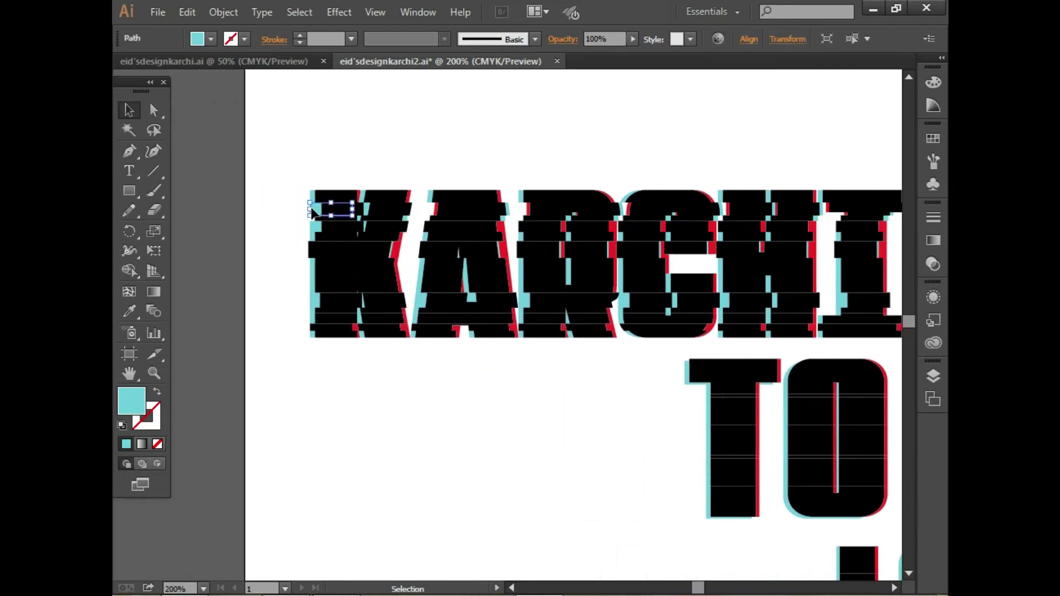
{"action": "right_click", "coordinate": [483, 214]}
{"action": "left_click", "coordinate": [558, 286]}
{"action": "key", "text": "ctrl+shift+a"}
Nudge the cyan copy's thin third strip sideways behind the black KARCHI letters
{"action": "left_click", "coordinate": [338, 224]}
{"action": "left_click", "coordinate": [337, 221]}
{"action": "left_click", "coordinate": [356, 353]}
{"action": "key", "text": "ctrl+z"}
{"action": "key", "text": "Left"}
{"action": "key", "text": "Left"}
{"action": "key", "text": "Left"}
{"action": "key", "text": "Left"}
{"action": "key", "text": "Left"}
{"action": "left_click", "coordinate": [332, 340]}
{"action": "left_click", "coordinate": [382, 217]}
{"action": "key", "text": "ctrl+shift+a"}
Select the cyan copy's fourth strip across all KARCHI letters and shift it to the right
{"action": "left_click", "coordinate": [330, 230]}
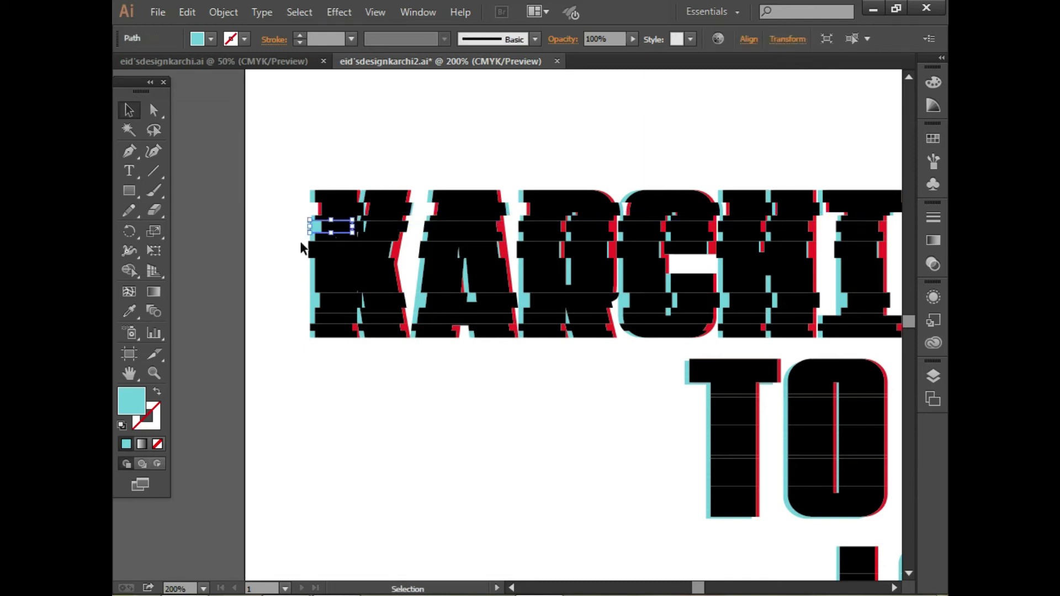
{"action": "left_click", "coordinate": [396, 231], "text": "shift"}
{"action": "left_click", "coordinate": [464, 227], "text": "shift"}
{"action": "left_click", "coordinate": [684, 231], "text": "shift"}
{"action": "left_click", "coordinate": [739, 231], "text": "shift"}
{"action": "left_click", "coordinate": [855, 230], "text": "shift"}
{"action": "scroll", "coordinate": [632, 268], "scroll_direction": "right", "scroll_amount": 3}
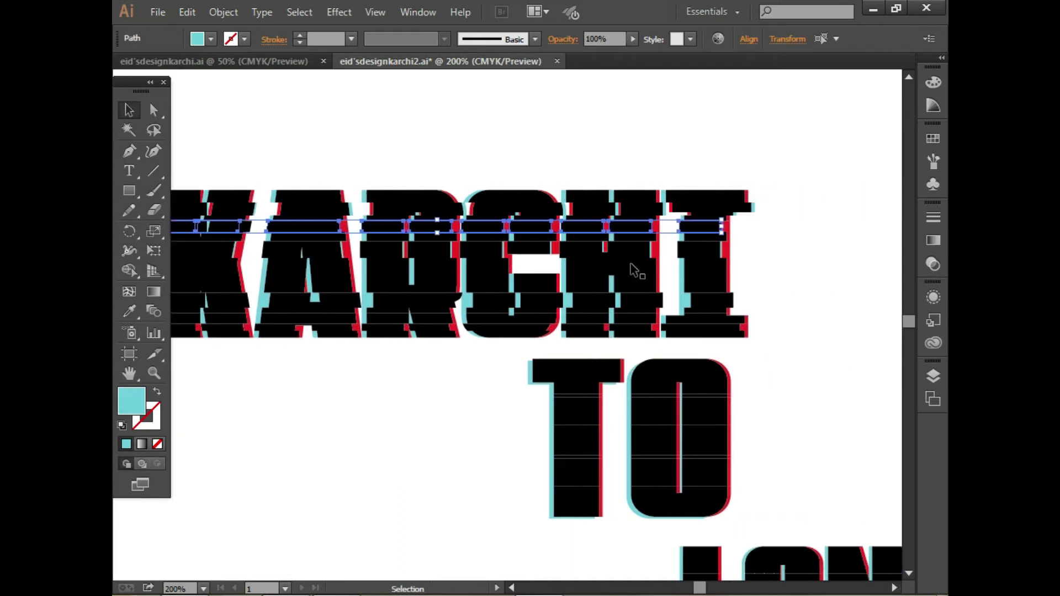
{"action": "scroll", "coordinate": [497, 497], "scroll_direction": "left", "scroll_amount": 3}
{"action": "left_click", "coordinate": [253, 376]}
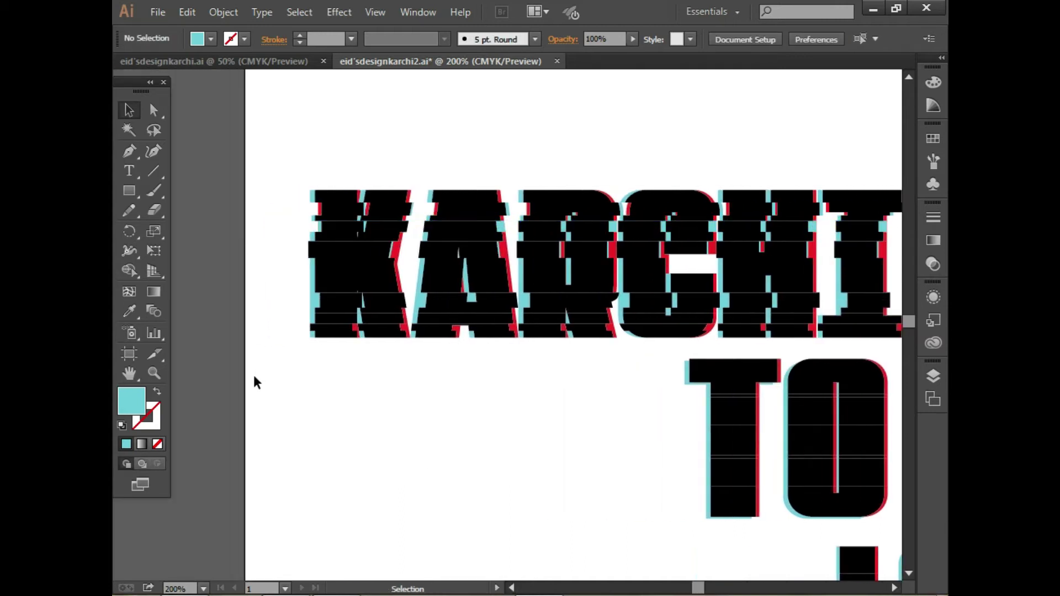
Group the cyan copy's sixth strip, just above the middle of KARCHI, and nudge it two steps to the left
{"action": "left_click", "coordinate": [343, 252]}
{"action": "left_click", "coordinate": [431, 251], "text": "shift"}
{"action": "left_click", "coordinate": [544, 250], "text": "shift"}
{"action": "left_click", "coordinate": [690, 248], "text": "shift"}
{"action": "left_click", "coordinate": [809, 250], "text": "shift"}
{"action": "right_click", "coordinate": [368, 248]}
{"action": "left_click", "coordinate": [416, 327]}
{"action": "key", "text": "Left"}
{"action": "key", "text": "Left"}
{"action": "left_click", "coordinate": [366, 374]}
Nudge the grouped sixth cyan strip one more step to the left and lock it
{"action": "left_click", "coordinate": [308, 250]}
{"action": "key", "text": "Left"}
{"action": "left_click", "coordinate": [290, 269]}
{"action": "left_click", "coordinate": [317, 253]}
{"action": "key", "text": "ctrl+2"}
Group the cyan copy's wide middle strip across KARCHI
{"action": "left_click", "coordinate": [343, 268]}
{"action": "left_click", "coordinate": [447, 269], "text": "shift"}
{"action": "left_click", "coordinate": [299, 281]}
{"action": "left_click_drag", "start_coordinate": [298, 285], "coordinate": [889, 271]}
{"action": "right_click", "coordinate": [655, 262]}
{"action": "left_click", "coordinate": [702, 340]}
{"action": "left_click", "coordinate": [309, 361]}
Group the cyan copy's strip level with the A's crossbar across KARCHI and shift it to the right
{"action": "left_click", "coordinate": [346, 301]}
{"action": "left_click", "coordinate": [381, 301], "text": "shift"}
{"action": "left_click", "coordinate": [436, 303], "text": "shift"}
{"action": "left_click", "coordinate": [544, 307], "text": "shift"}
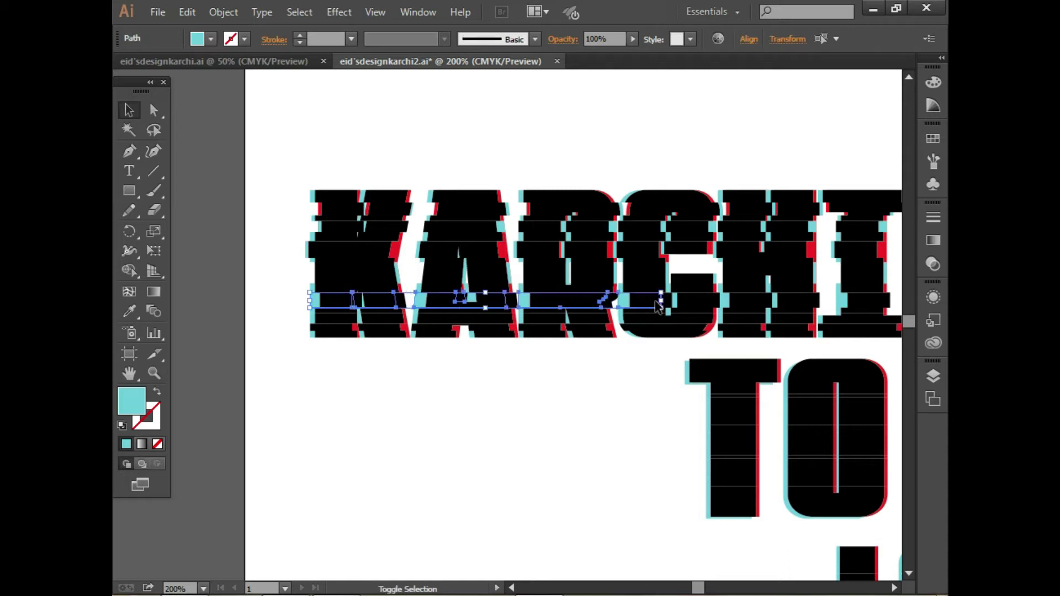
{"action": "right_click", "coordinate": [630, 295]}
{"action": "left_click", "coordinate": [669, 372]}
{"action": "left_click", "coordinate": [585, 406]}
{"action": "left_click", "coordinate": [790, 309]}
{"action": "key", "text": "ctrl+shift+a"}
Select the cyan copy's strip just above the I's bottom serif across all KARCHI letters and group it
{"action": "left_click", "coordinate": [318, 319]}
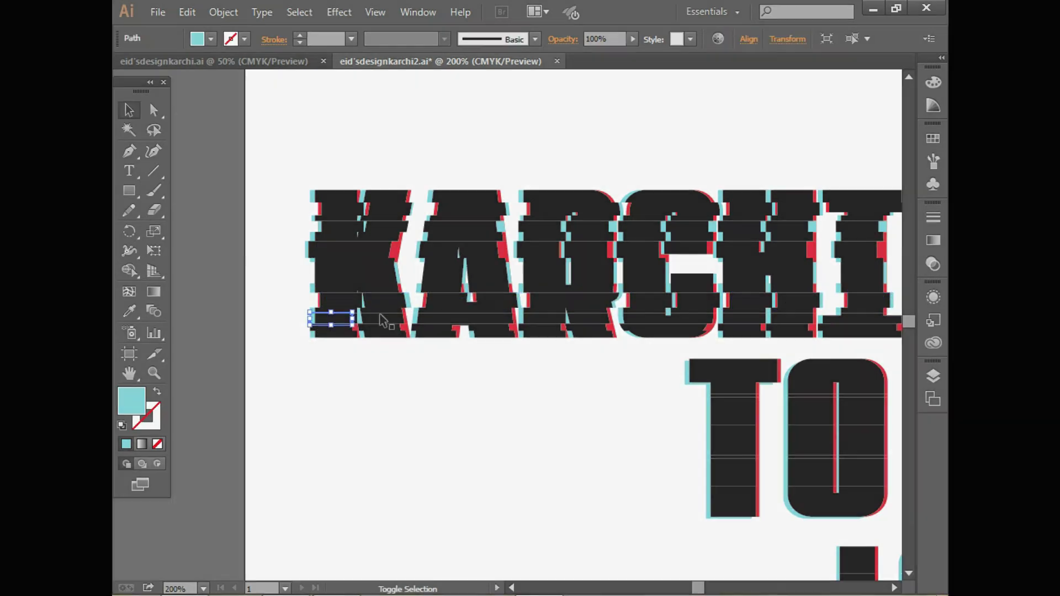
{"action": "left_click", "coordinate": [381, 319], "text": "shift"}
{"action": "left_click", "coordinate": [447, 320], "text": "shift"}
{"action": "left_click", "coordinate": [499, 319], "text": "shift"}
{"action": "left_click", "coordinate": [564, 319], "text": "shift"}
{"action": "left_click", "coordinate": [588, 319], "text": "shift"}
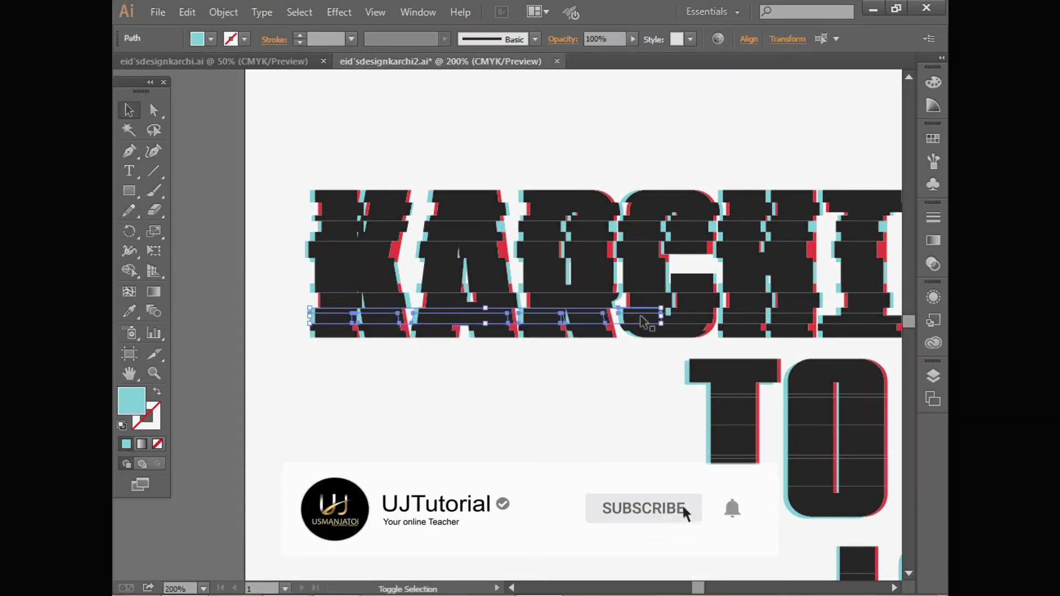
{"action": "left_click", "coordinate": [646, 319], "text": "shift"}
{"action": "scroll", "coordinate": [788, 323], "scroll_direction": "right", "scroll_amount": 3}
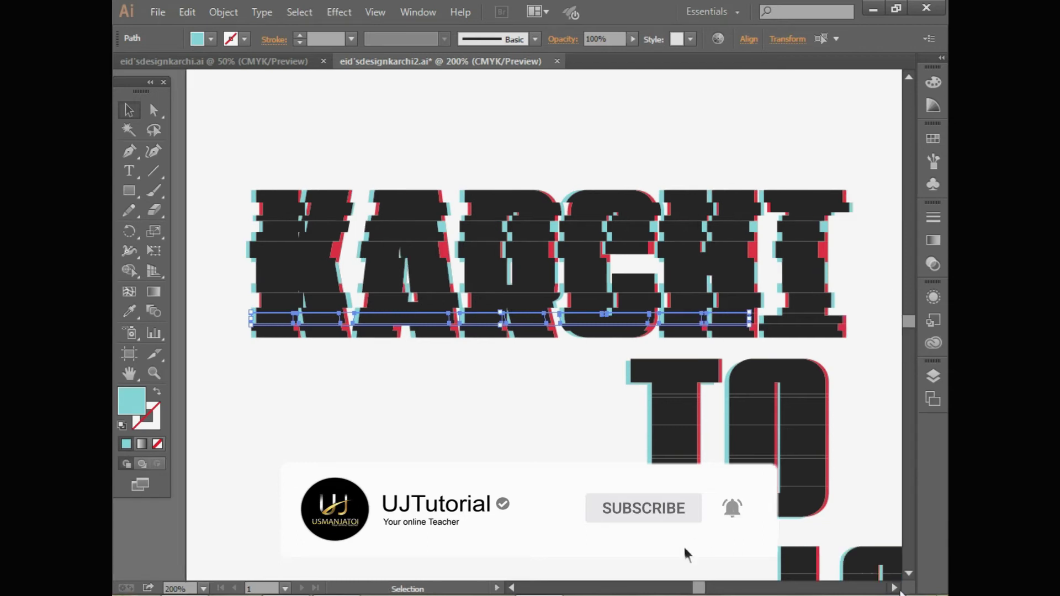
{"action": "right_click", "coordinate": [742, 323]}
{"action": "left_click", "coordinate": [738, 324]}
{"action": "left_click", "coordinate": [733, 326]}
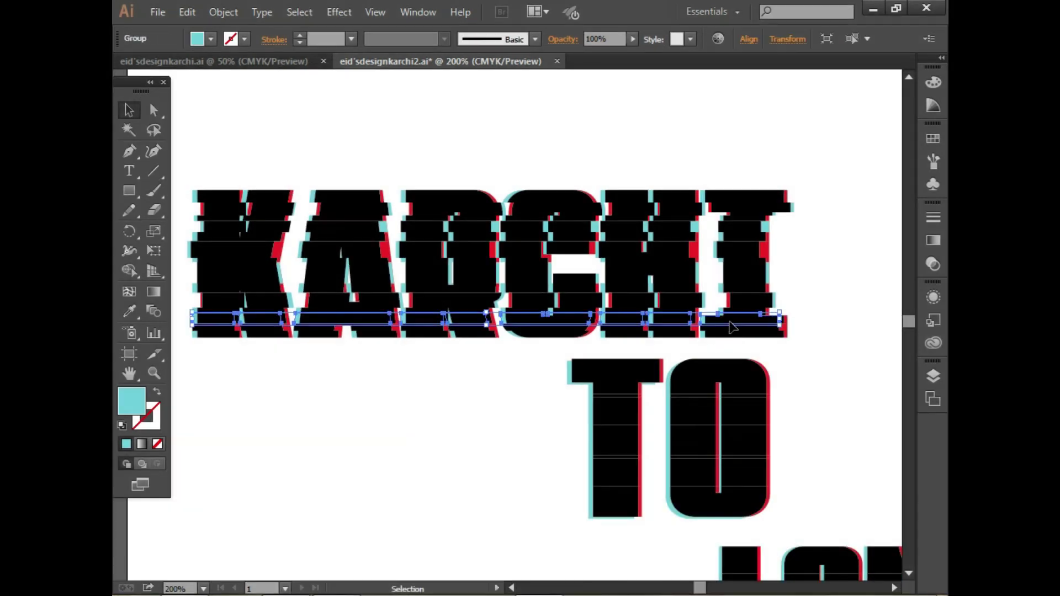
Nudge the grouped cyan strip above the I's bottom serif seven steps right and one step back to the left
{"action": "left_click", "coordinate": [274, 422]}
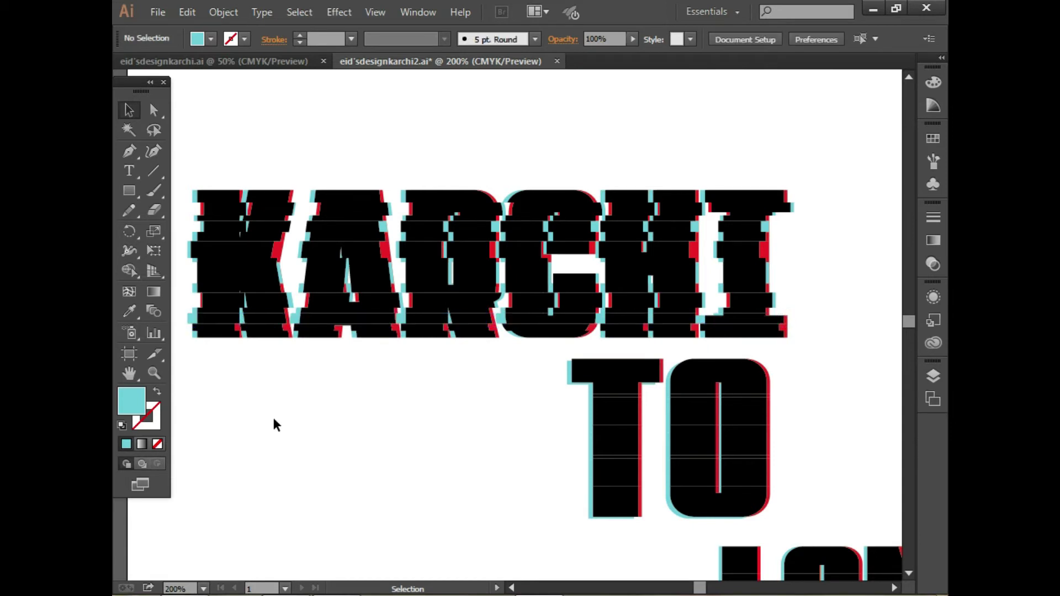
{"action": "left_click", "coordinate": [251, 316]}
{"action": "key", "text": "Right"}
{"action": "key", "text": "Right"}
{"action": "key", "text": "Right"}
{"action": "key", "text": "Right"}
{"action": "key", "text": "Right"}
{"action": "key", "text": "Right"}
{"action": "key", "text": "Right"}
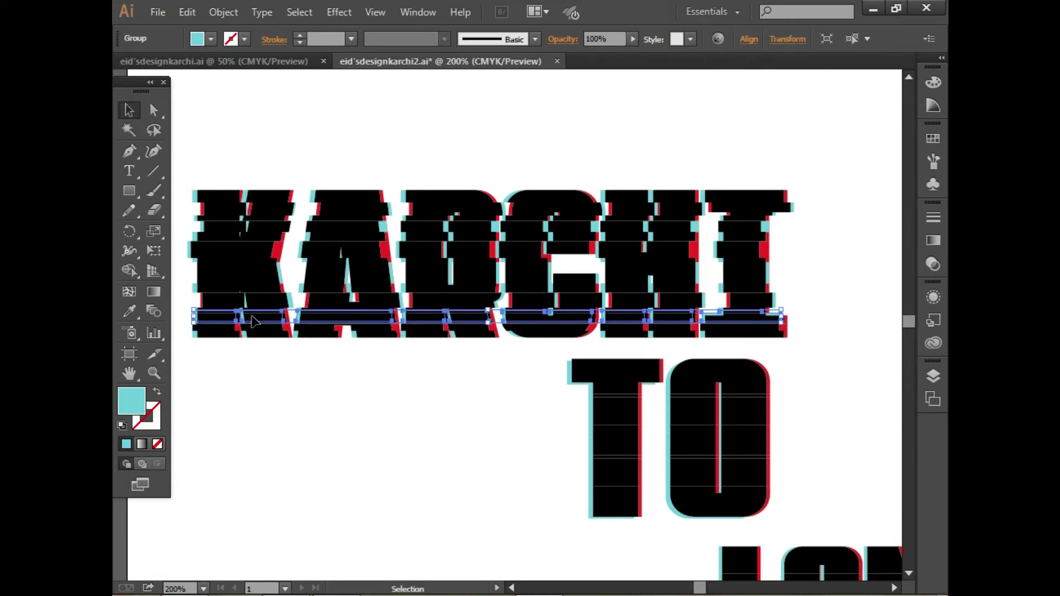
{"action": "left_click", "coordinate": [211, 354]}
{"action": "left_click", "coordinate": [231, 318]}
{"action": "key", "text": "Left"}
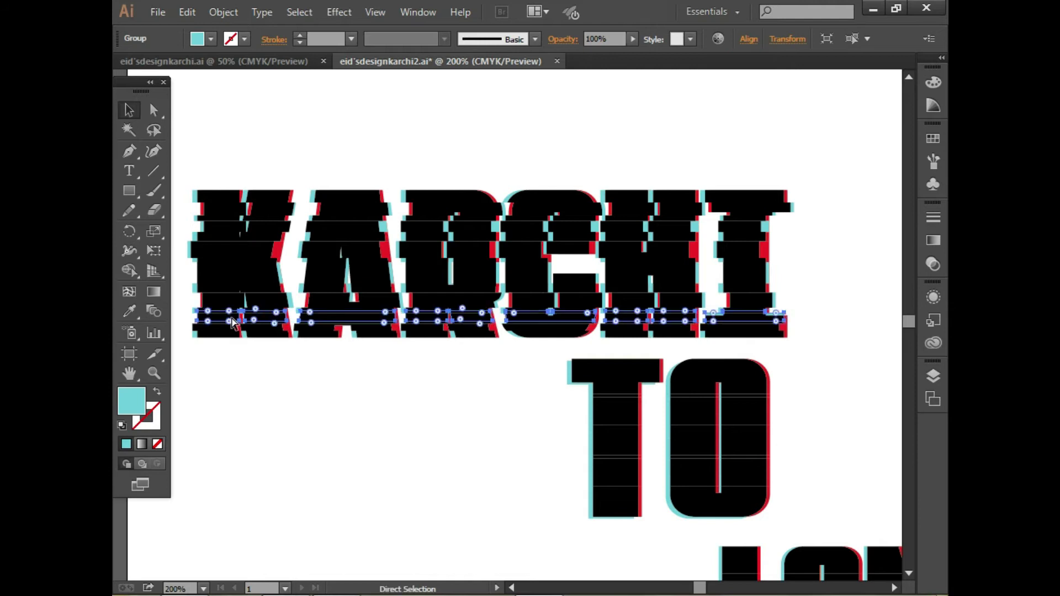
{"action": "key", "text": "ctrl+shift+a"}
Group the cyan copy's narrow strip near the baseline of KARCHI and nudge it to the left
{"action": "left_click_drag", "start_coordinate": [188, 327], "coordinate": [828, 330]}
{"action": "left_click", "coordinate": [511, 589]}
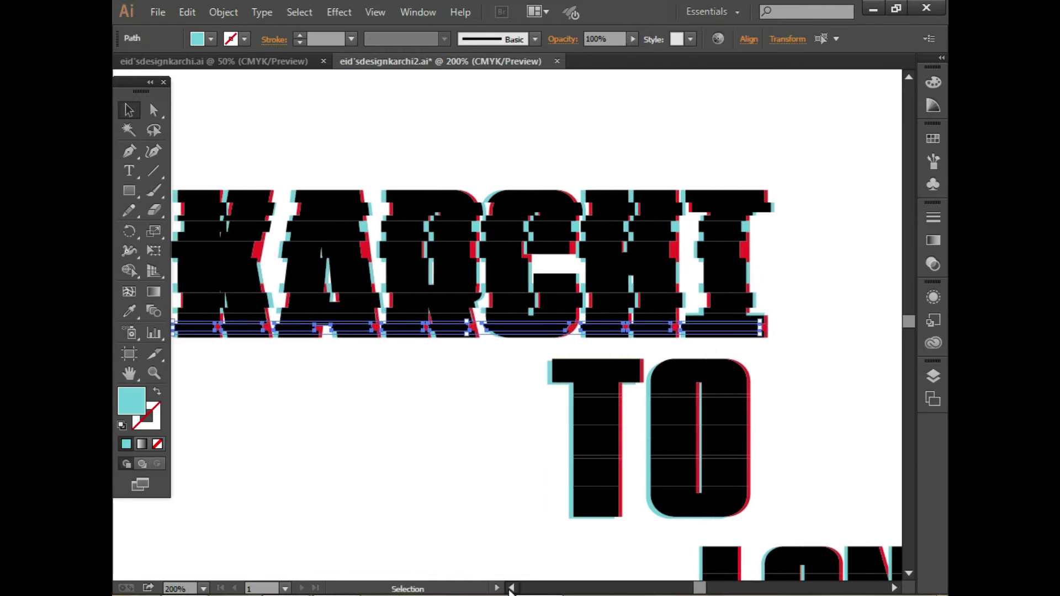
{"action": "right_click", "coordinate": [372, 335]}
{"action": "left_click", "coordinate": [412, 409]}
{"action": "key", "text": "Left"}
{"action": "left_click", "coordinate": [334, 391]}
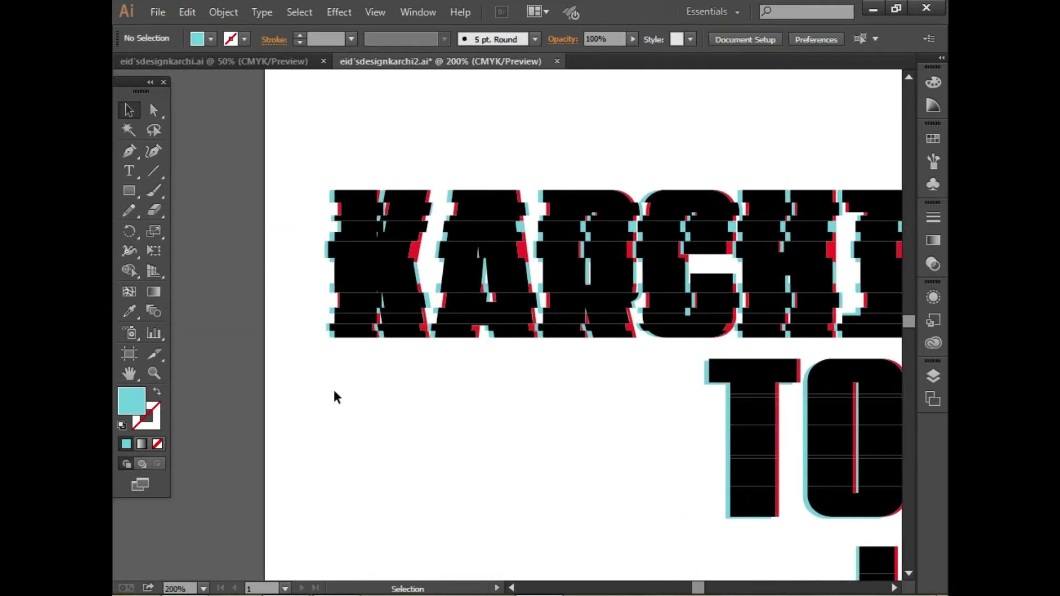
Unlock all objects and lock the black and red copies of KARCHI
{"action": "key", "text": "ctrl+alt+2"}
{"action": "left_click", "coordinate": [376, 290]}
{"action": "key", "text": "ctrl+shift+a"}
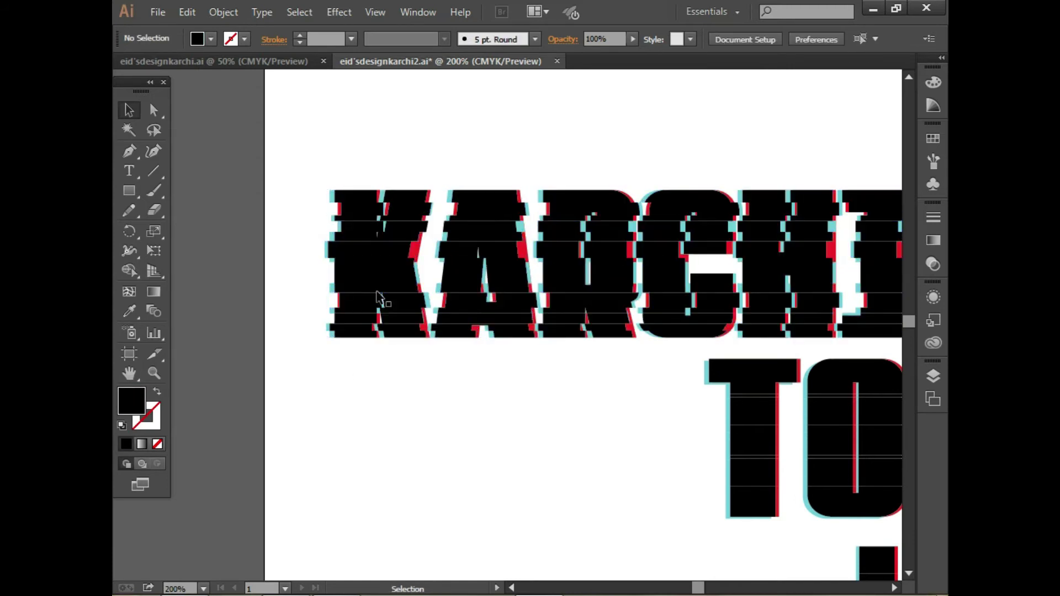
{"action": "left_click", "coordinate": [421, 250]}
{"action": "key", "text": "ctrl+shift+a"}
Select all cyan strips of KARCHI and combine them into one group
{"action": "left_click", "coordinate": [204, 589]}
{"action": "left_click", "coordinate": [237, 310]}
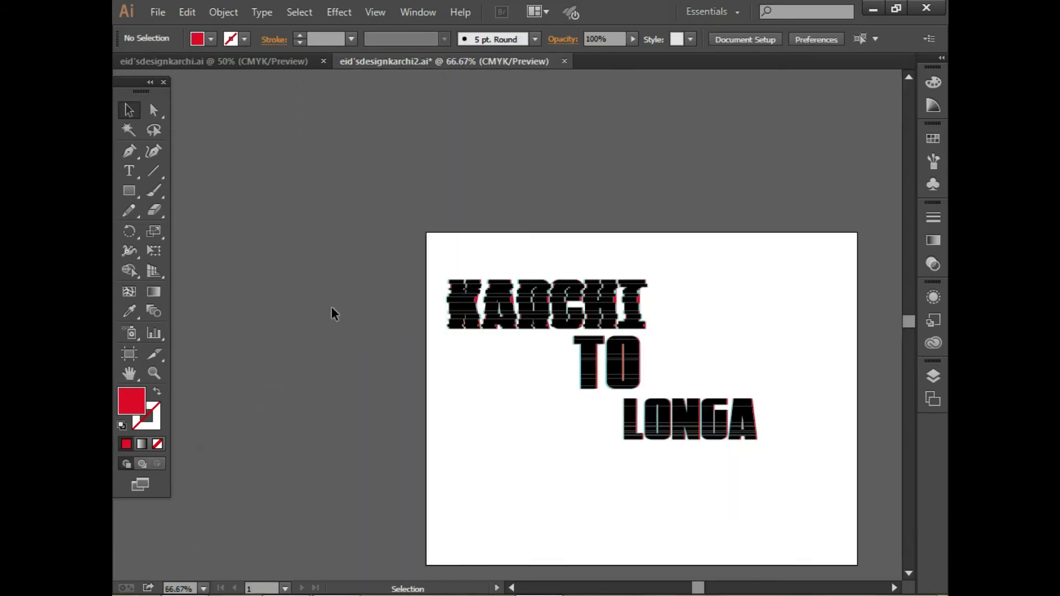
{"action": "left_click_drag", "start_coordinate": [407, 224], "coordinate": [661, 330]}
{"action": "right_click", "coordinate": [571, 306]}
{"action": "left_click", "coordinate": [641, 392]}
{"action": "key", "text": "ctrl+shift+a"}
Lock the black and cyan copies of KARCHI and save the document
{"action": "key", "text": "z"}
{"action": "left_click", "coordinate": [523, 276]}
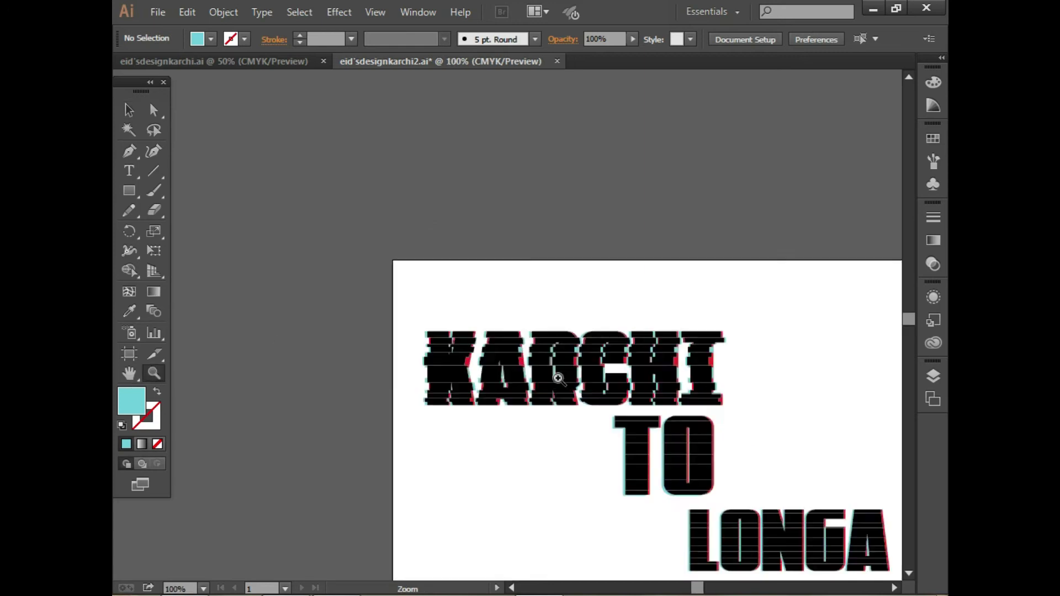
{"action": "left_click", "coordinate": [574, 377]}
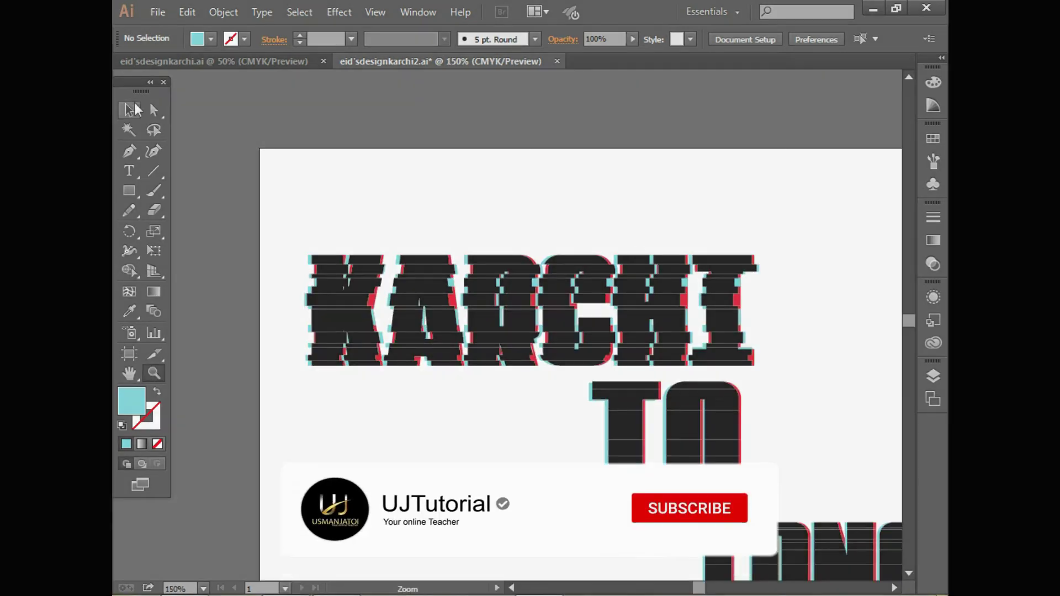
{"action": "key", "text": "v"}
{"action": "left_click", "coordinate": [317, 264]}
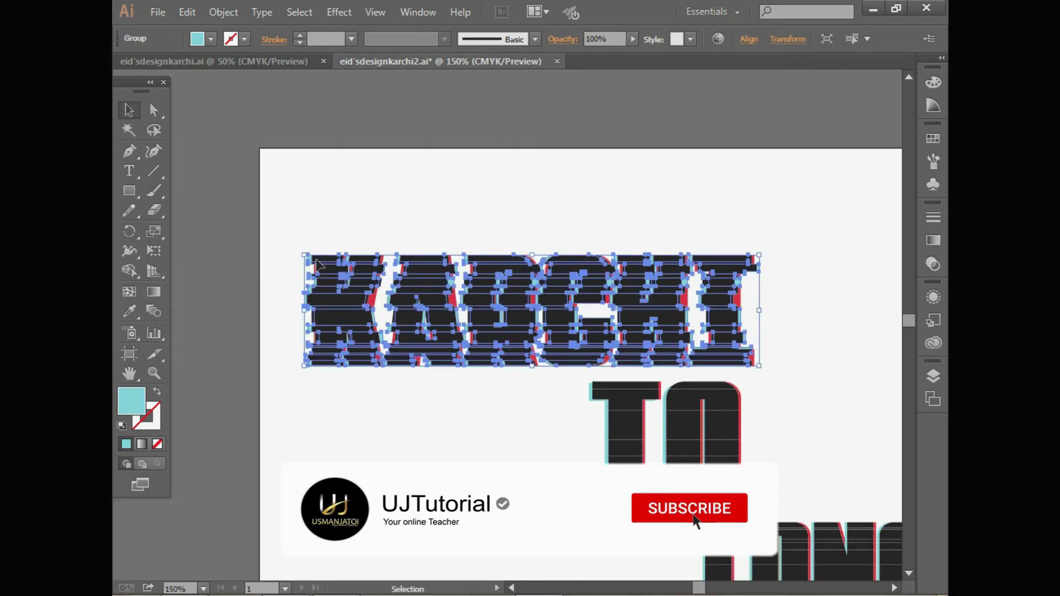
{"action": "left_click", "coordinate": [304, 227]}
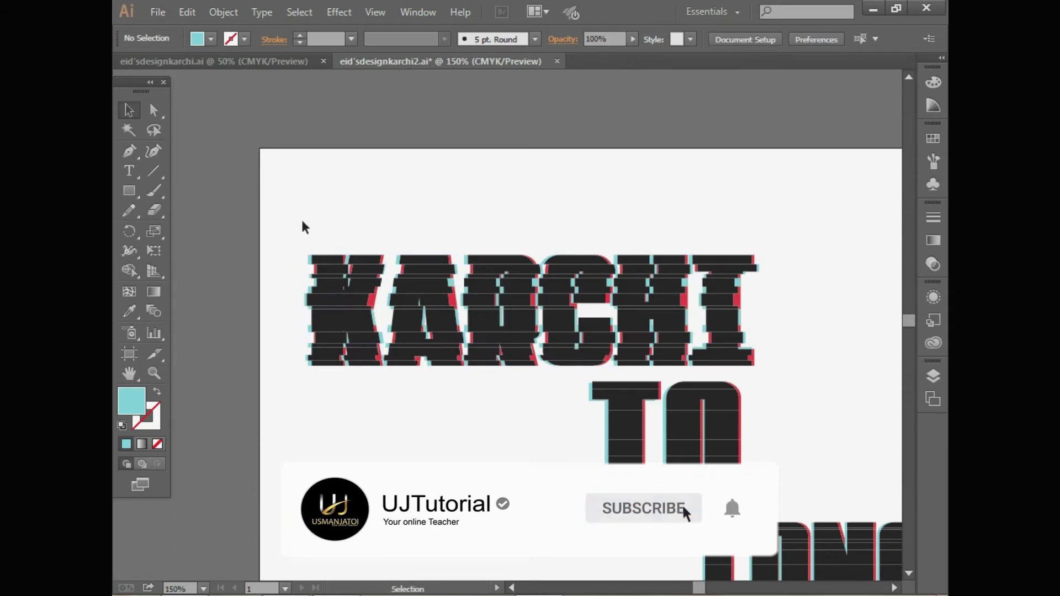
{"action": "left_click", "coordinate": [343, 331]}
{"action": "key", "text": "ctrl+shift+a"}
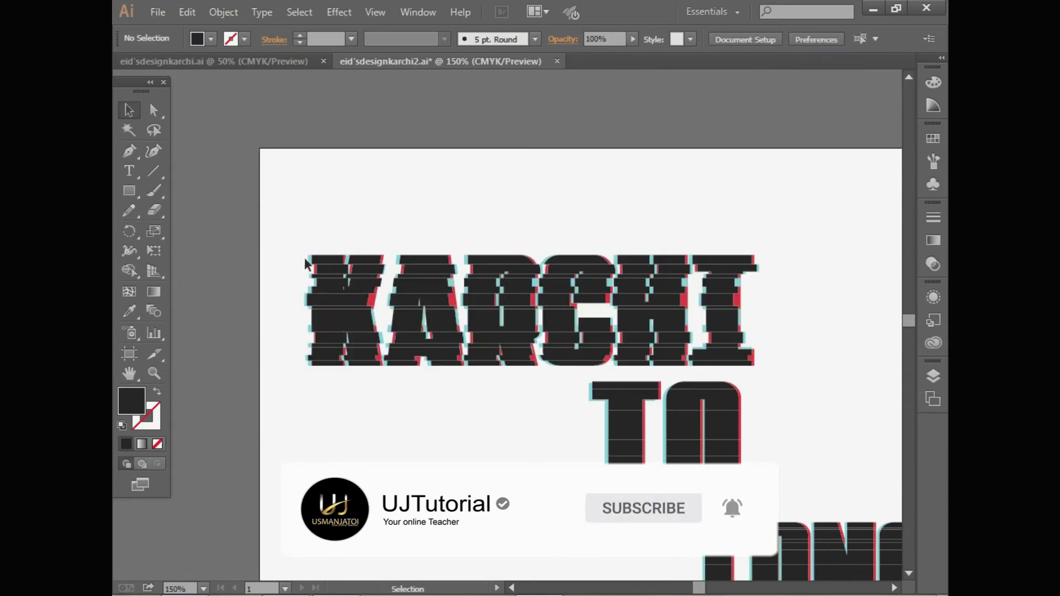
{"action": "left_click", "coordinate": [307, 266]}
{"action": "key", "text": "ctrl+shift+a"}
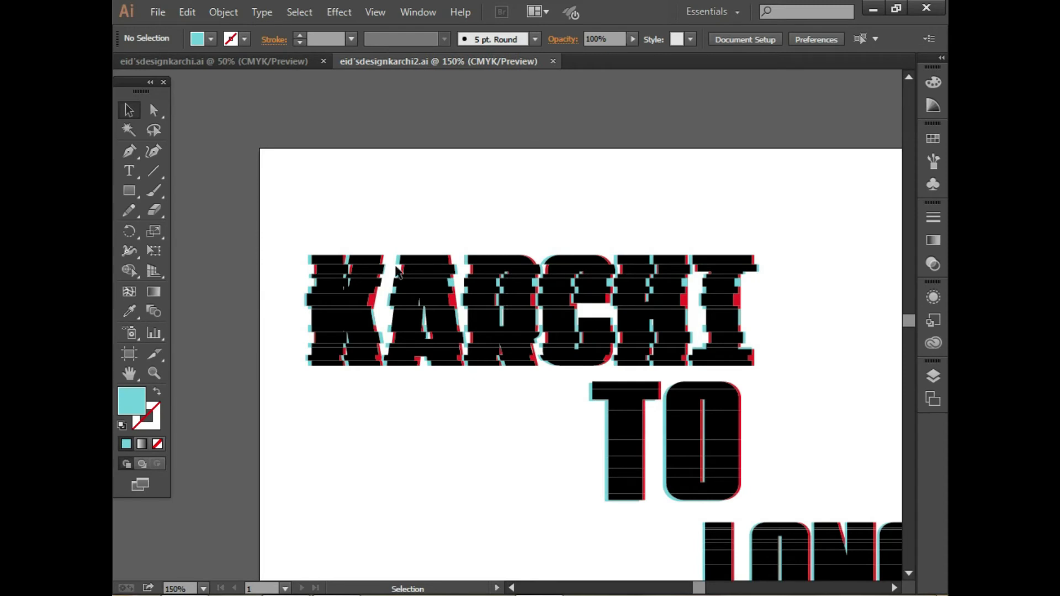
Ungroup the red copy behind the black KARCHI letters
{"action": "left_click", "coordinate": [348, 332]}
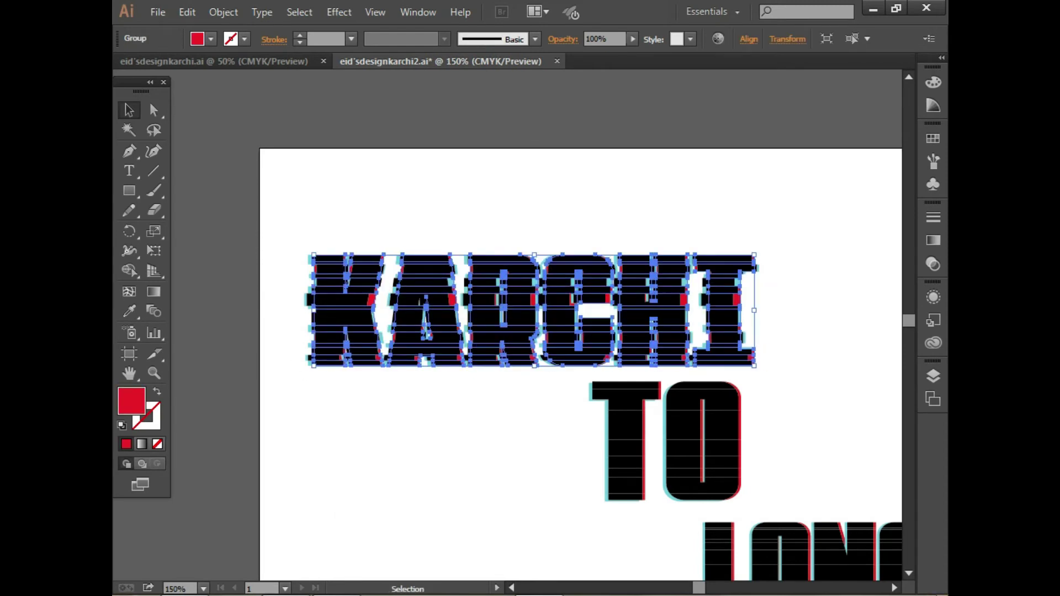
{"action": "right_click", "coordinate": [472, 232]}
{"action": "key", "text": "Escape"}
{"action": "key", "text": "ctrl+shift+a"}
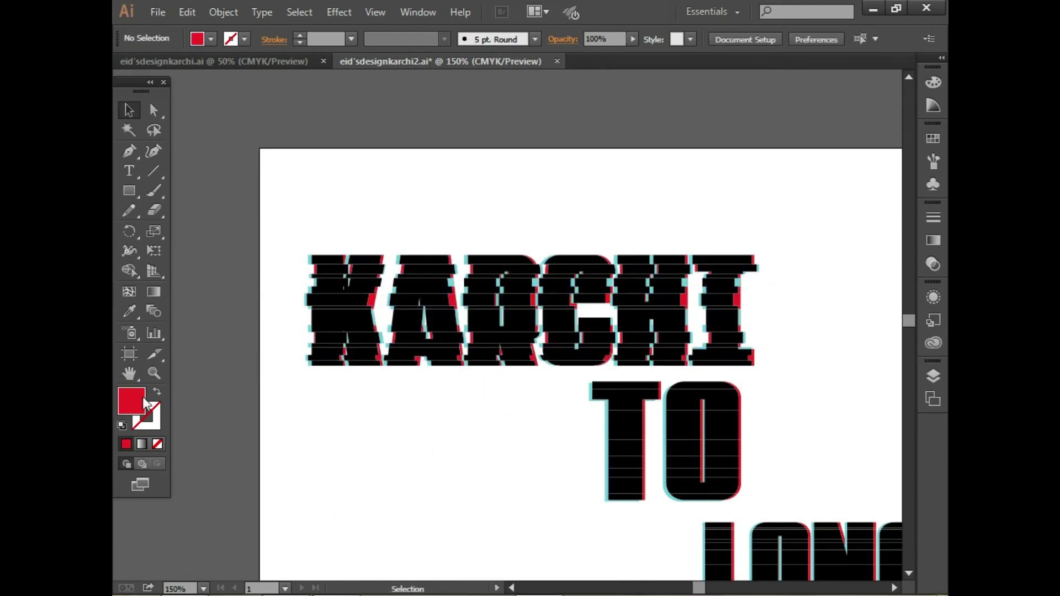
Group the red copy's second strip from the top across KARCHI and shift it to the right
{"action": "key", "text": "z"}
{"action": "left_click", "coordinate": [513, 303]}
{"action": "left_click", "coordinate": [516, 306]}
{"action": "left_click_drag", "start_coordinate": [356, 260], "coordinate": [560, 263]}
{"action": "right_click", "coordinate": [501, 261]}
{"action": "left_click", "coordinate": [562, 334]}
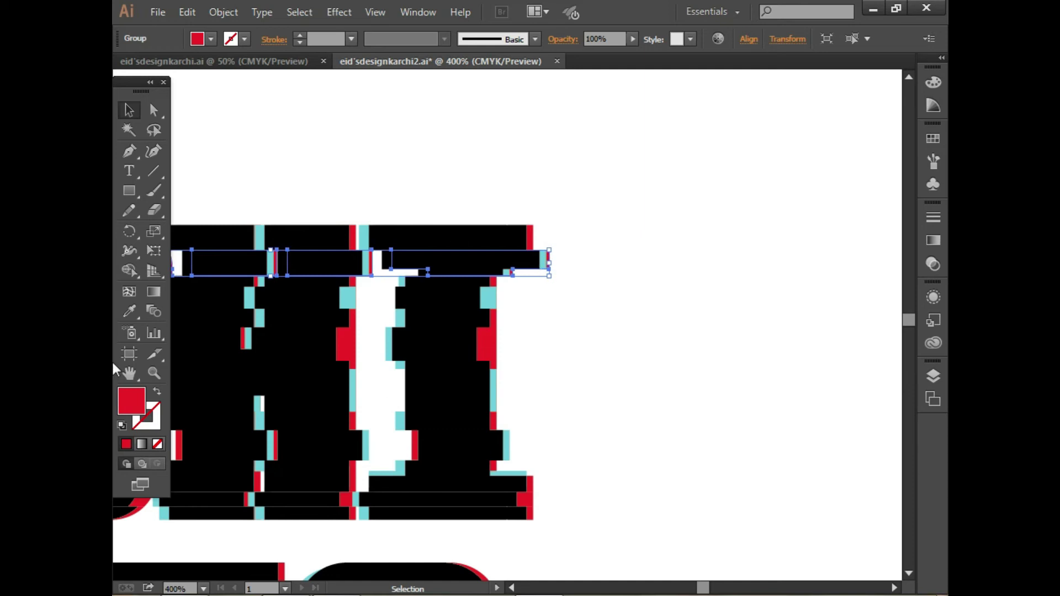
{"action": "left_click", "coordinate": [367, 282]}
Group the red copy's fourth strip from the top across KARCHI
{"action": "scroll", "coordinate": [517, 590], "scroll_direction": "left", "scroll_amount": 10}
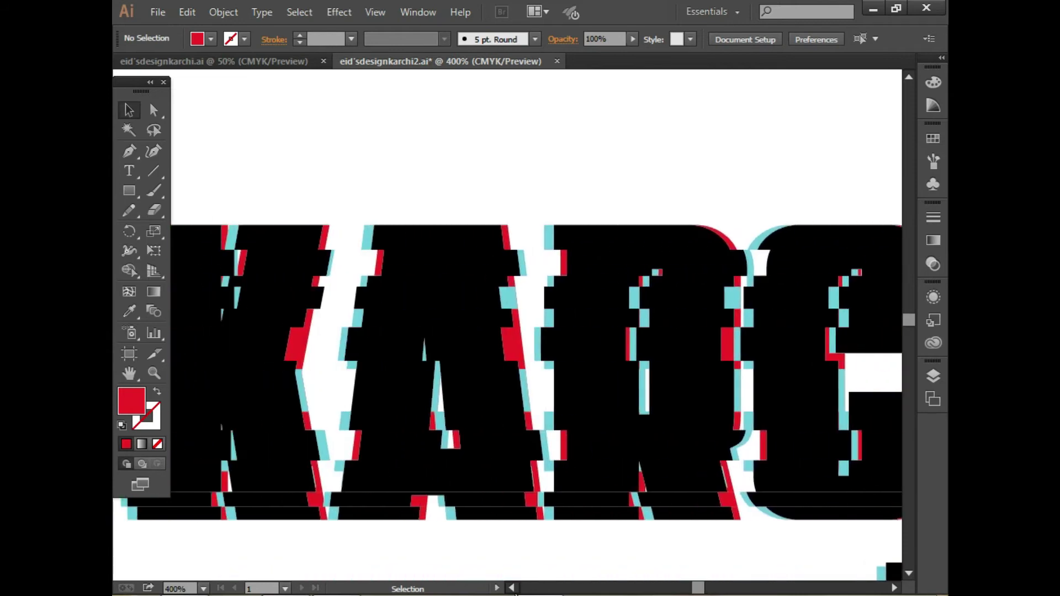
{"action": "left_click", "coordinate": [340, 297]}
{"action": "left_click_drag", "start_coordinate": [385, 299], "coordinate": [621, 301]}
{"action": "right_click", "coordinate": [621, 301]}
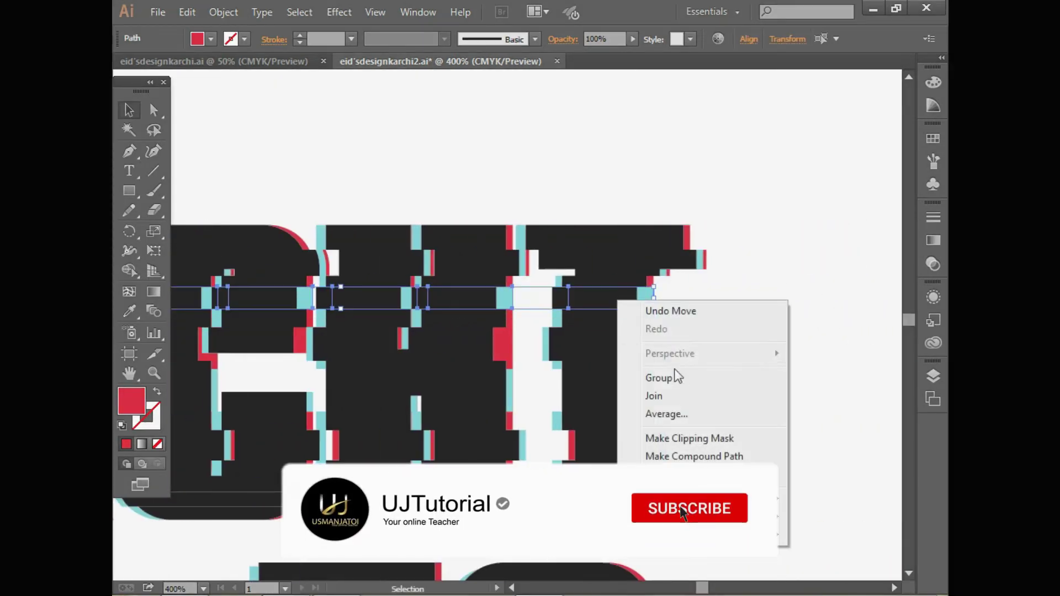
{"action": "left_click", "coordinate": [674, 373]}
{"action": "left_click", "coordinate": [681, 345]}
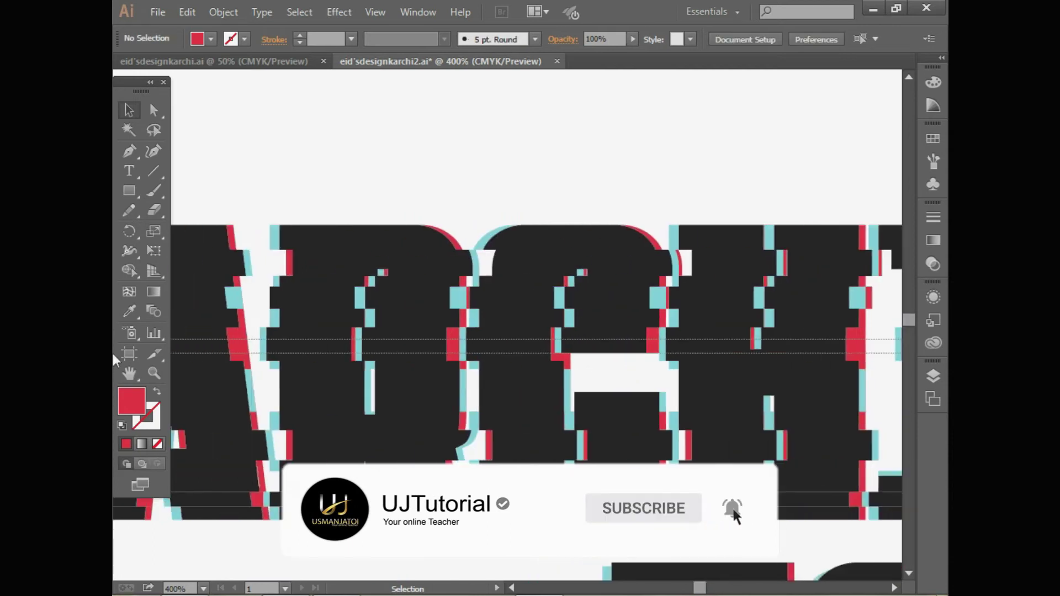
Select the red copy's sixth strip across KARCHI, leaving out the A, and nudge it 12 steps to the left
{"action": "scroll", "coordinate": [114, 360], "scroll_direction": "left", "scroll_amount": 10}
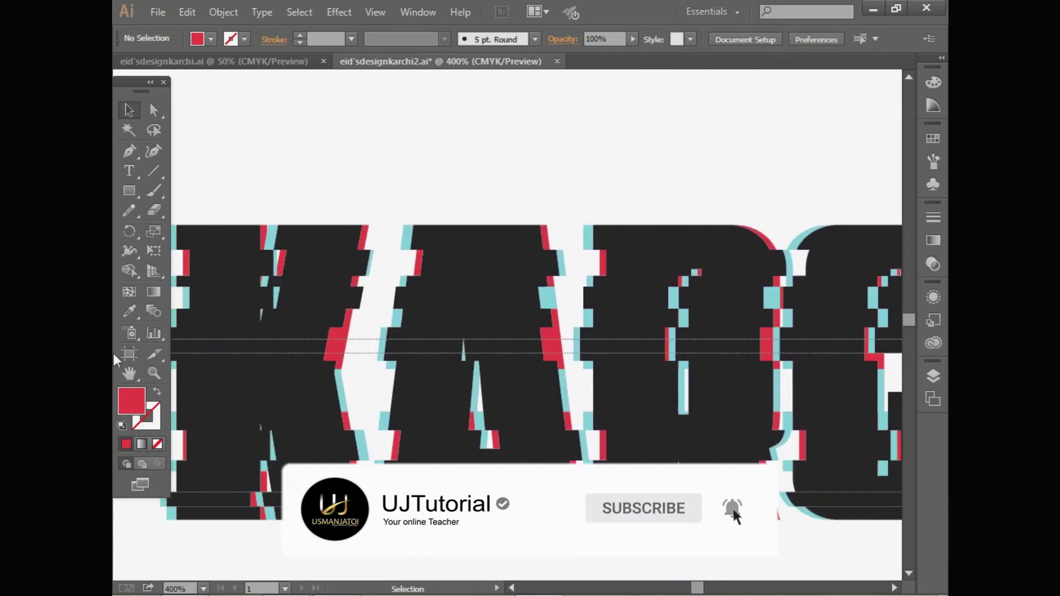
{"action": "left_click_drag", "start_coordinate": [274, 350], "coordinate": [558, 364]}
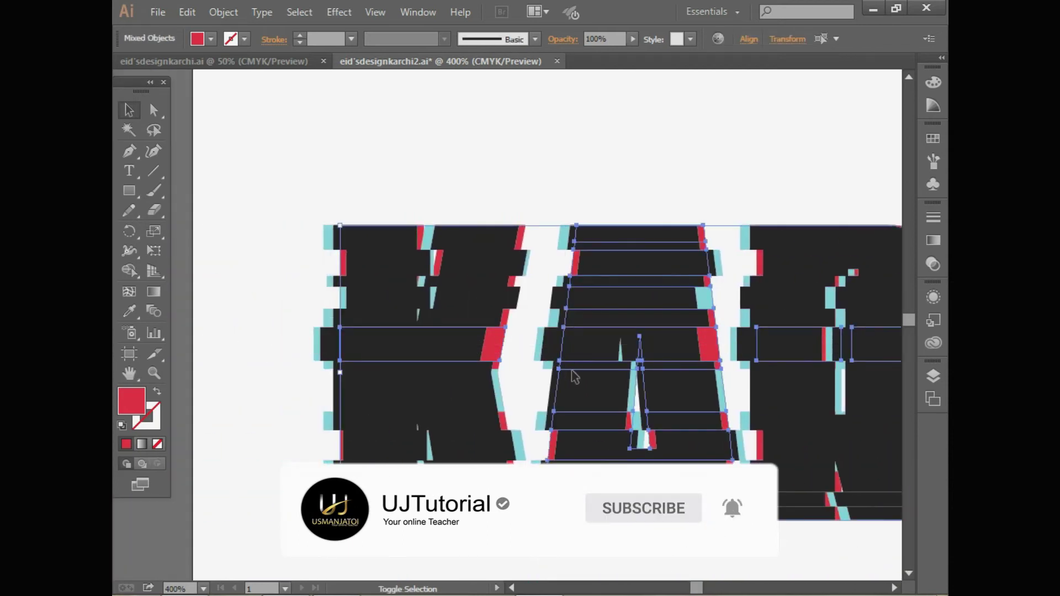
{"action": "left_click", "coordinate": [575, 377], "text": "shift"}
{"action": "key", "text": "Left"}
{"action": "key", "text": "Left"}
{"action": "key", "text": "Left"}
{"action": "key", "text": "Left"}
{"action": "key", "text": "Left"}
{"action": "key", "text": "Left"}
{"action": "key", "text": "Left"}
{"action": "key", "text": "Left"}
{"action": "key", "text": "Left"}
{"action": "key", "text": "Left"}
{"action": "key", "text": "Left"}
{"action": "key", "text": "Left"}
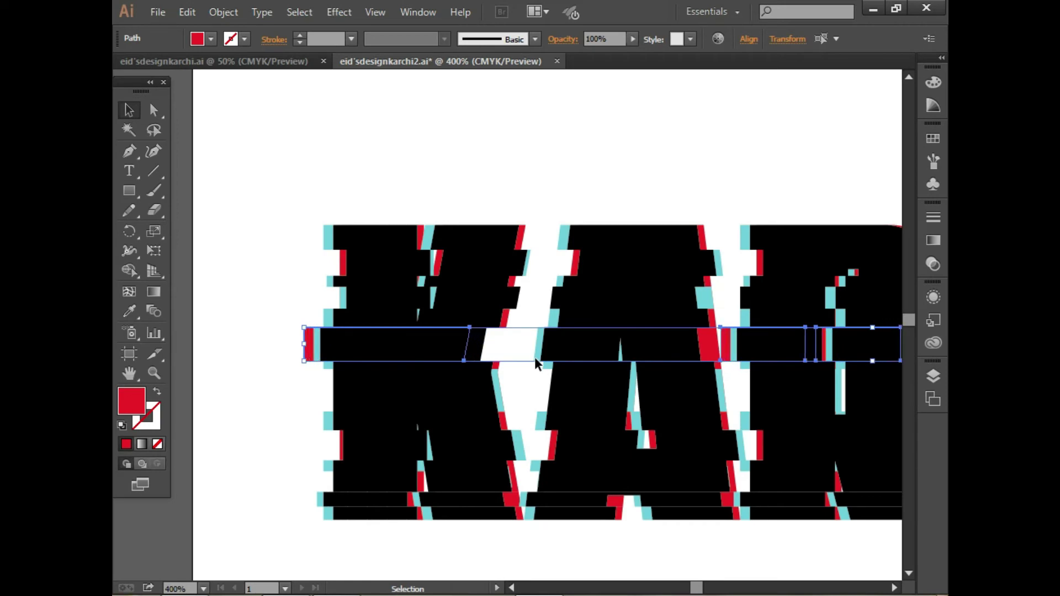
{"action": "right_click", "coordinate": [436, 331]}
{"action": "left_click", "coordinate": [486, 182]}
Ungroup the red strips of the letter A in KARCHI
{"action": "left_click", "coordinate": [591, 371]}
{"action": "right_click", "coordinate": [592, 371]}
{"action": "left_click", "coordinate": [641, 467]}
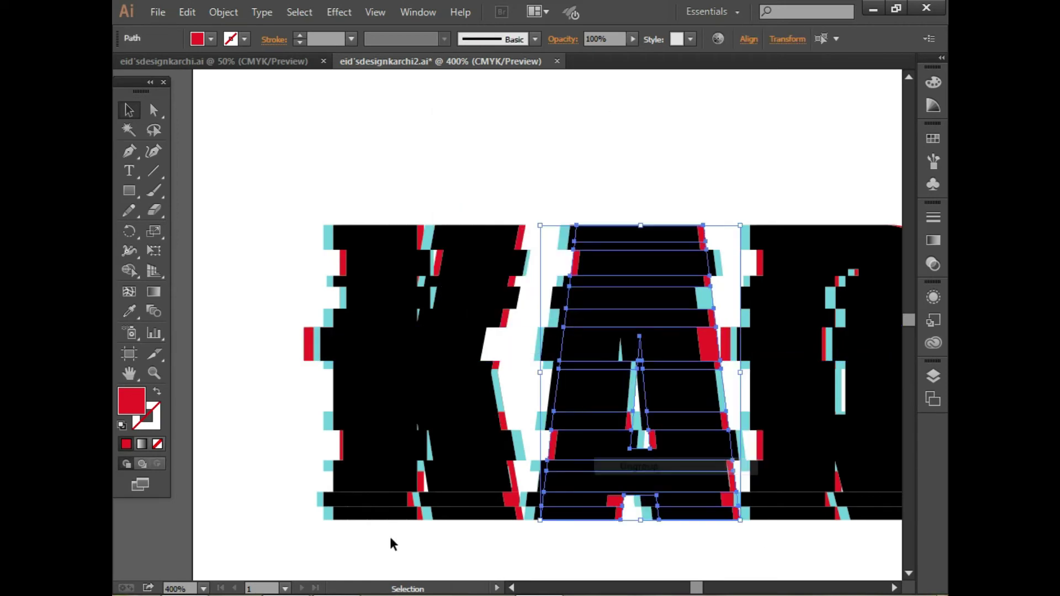
Nudge the red sixth strip of the letter A 13 steps to the left and group that red strip across KARCHI
{"action": "left_click", "coordinate": [718, 345]}
{"action": "key", "text": "Left"}
{"action": "key", "text": "Left"}
{"action": "key", "text": "Left"}
{"action": "key", "text": "Left"}
{"action": "key", "text": "Left"}
{"action": "key", "text": "Left"}
{"action": "key", "text": "Left"}
{"action": "key", "text": "Left"}
{"action": "key", "text": "Left"}
{"action": "key", "text": "Left"}
{"action": "key", "text": "Left"}
{"action": "key", "text": "Left"}
{"action": "key", "text": "Left"}
{"action": "right_click", "coordinate": [308, 341]}
{"action": "left_click", "coordinate": [258, 446]}
Group the red copy's thin strip just above the lower edge across all letters of KARCHI and shift it to the left
{"action": "left_click", "coordinate": [203, 589]}
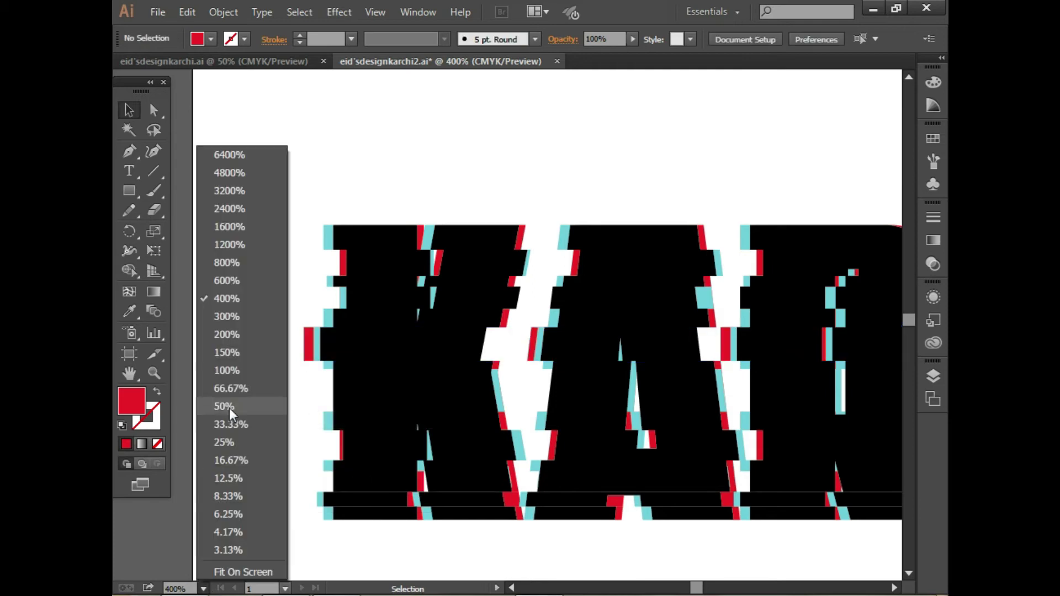
{"action": "left_click", "coordinate": [224, 385]}
{"action": "key", "text": "z"}
{"action": "left_click", "coordinate": [521, 360]}
{"action": "left_click", "coordinate": [419, 305]}
{"action": "left_click", "coordinate": [419, 305]}
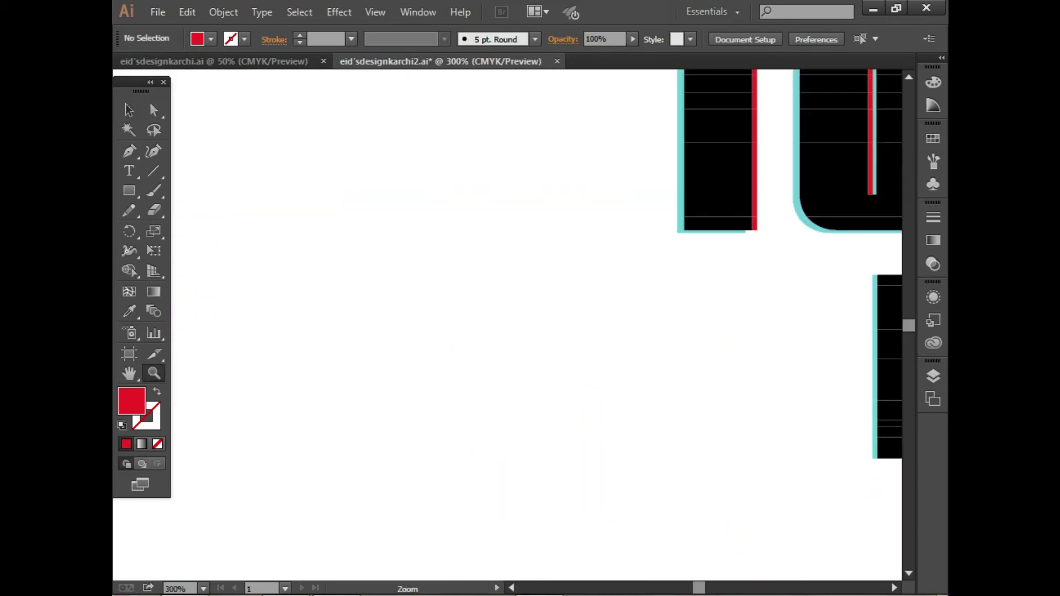
{"action": "left_click", "coordinate": [203, 589]}
{"action": "left_click", "coordinate": [231, 457]}
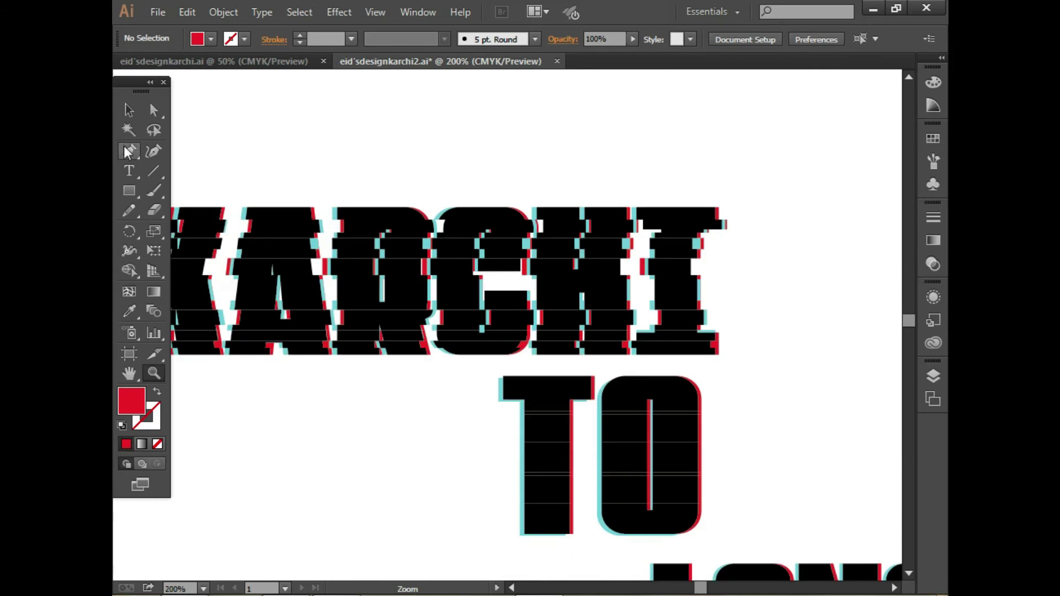
{"action": "left_click", "coordinate": [685, 349]}
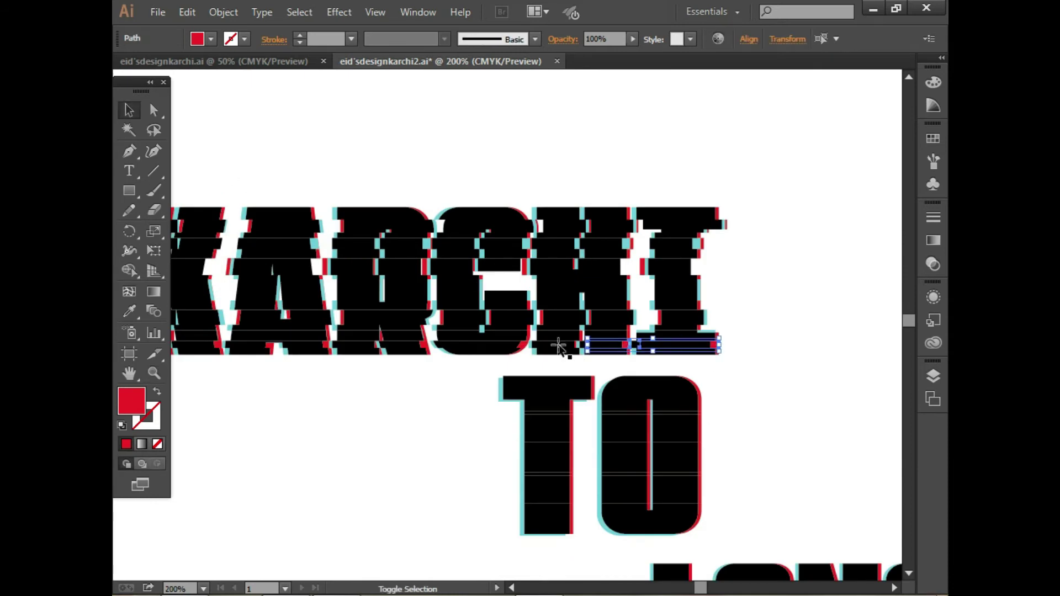
{"action": "left_click", "coordinate": [371, 345], "text": "shift"}
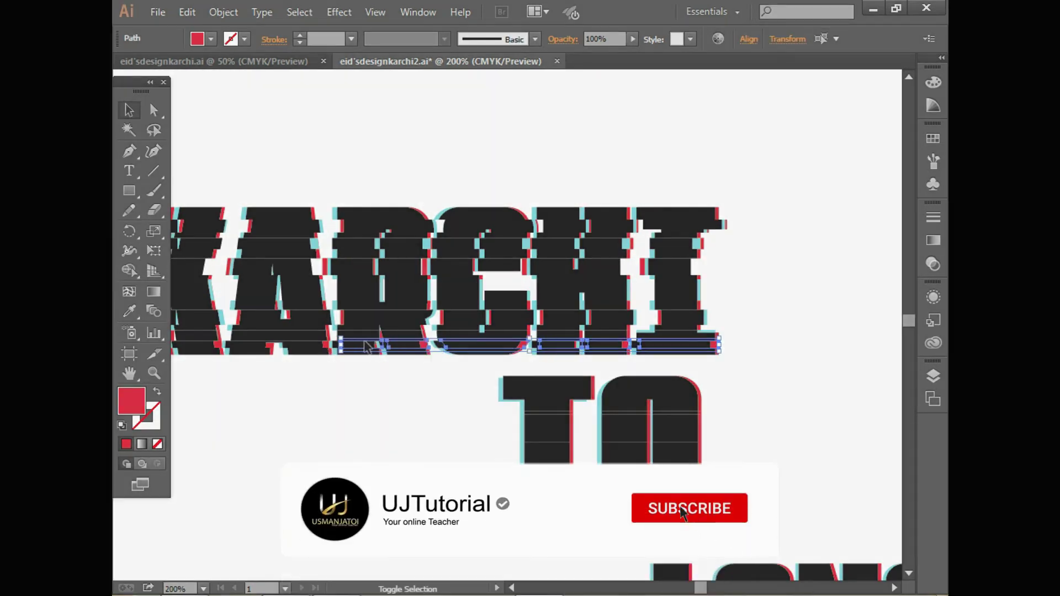
{"action": "left_click", "coordinate": [377, 358]}
{"action": "left_click", "coordinate": [370, 346]}
{"action": "left_click", "coordinate": [408, 346], "text": "shift"}
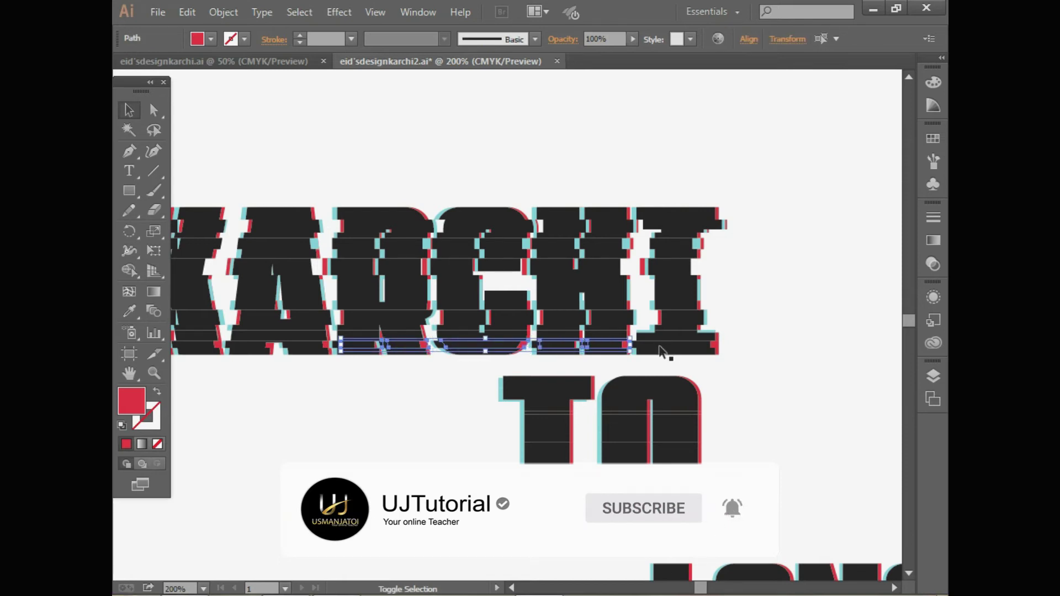
{"action": "left_click", "coordinate": [511, 588]}
{"action": "left_click", "coordinate": [565, 349], "text": "shift"}
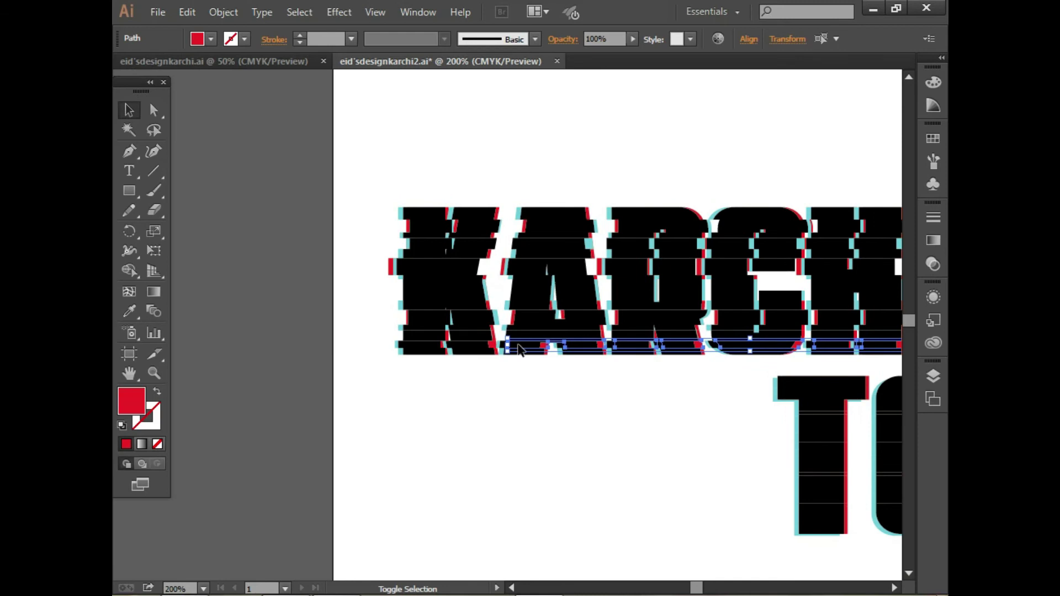
{"action": "right_click", "coordinate": [439, 353]}
{"action": "left_click", "coordinate": [476, 428]}
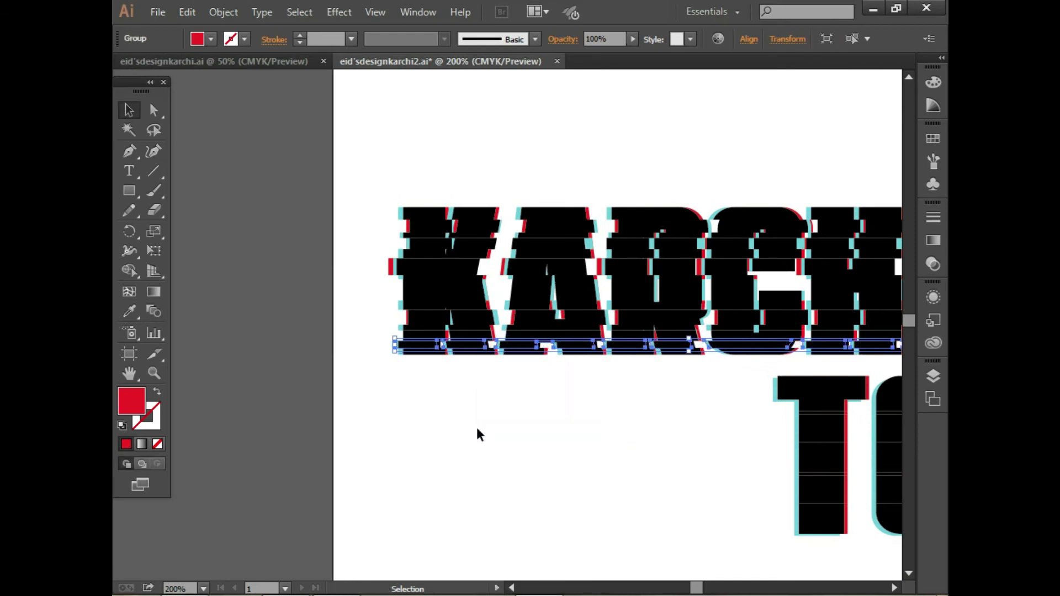
{"action": "left_click", "coordinate": [476, 427]}
Lock the piece in the letter R and the cyan piece at the K's upper-left corner in KARCHI
{"action": "left_click", "coordinate": [204, 588]}
{"action": "left_click", "coordinate": [257, 382]}
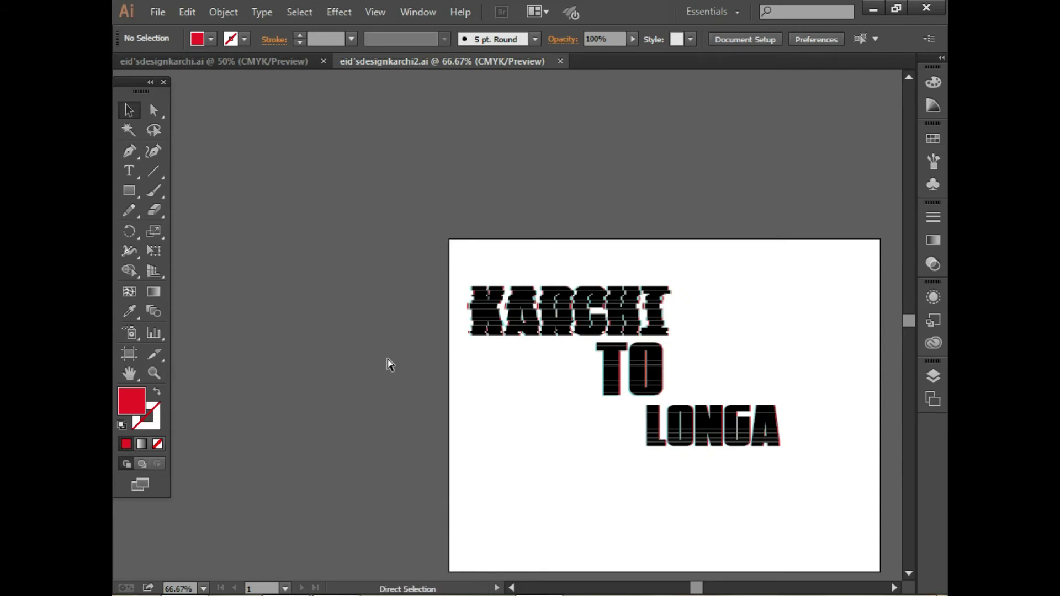
{"action": "key", "text": "z"}
{"action": "left_click", "coordinate": [627, 368]}
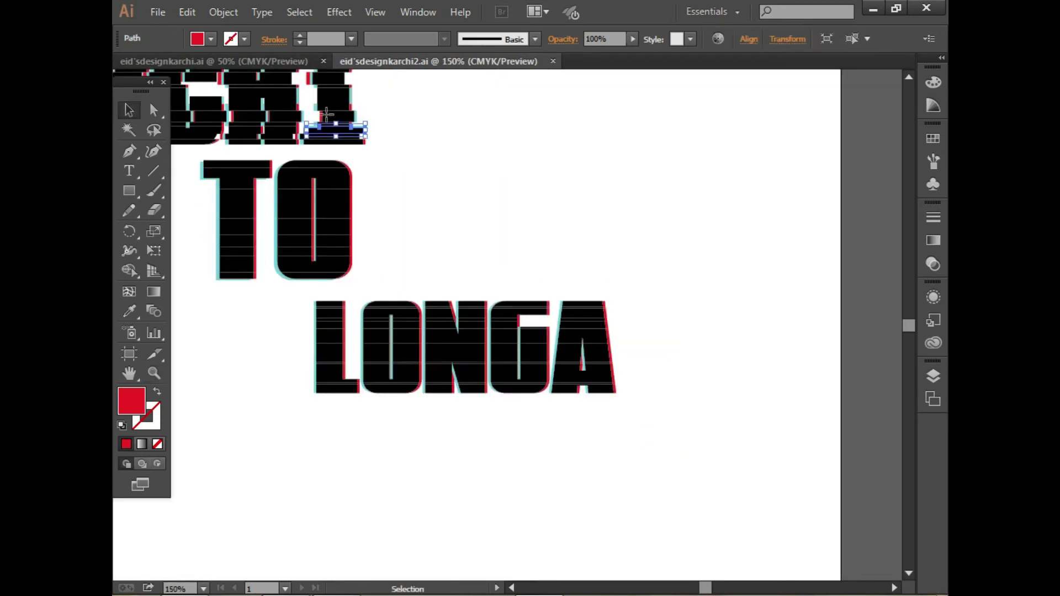
{"action": "key", "text": "ctrl+minus"}
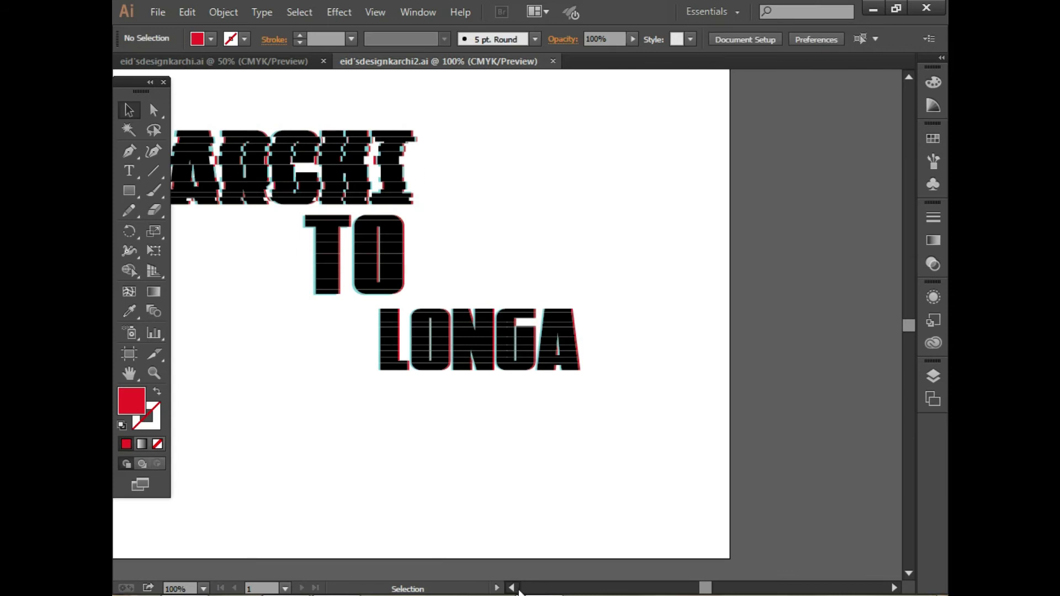
{"action": "scroll", "coordinate": [519, 590], "scroll_direction": "left", "scroll_amount": 5}
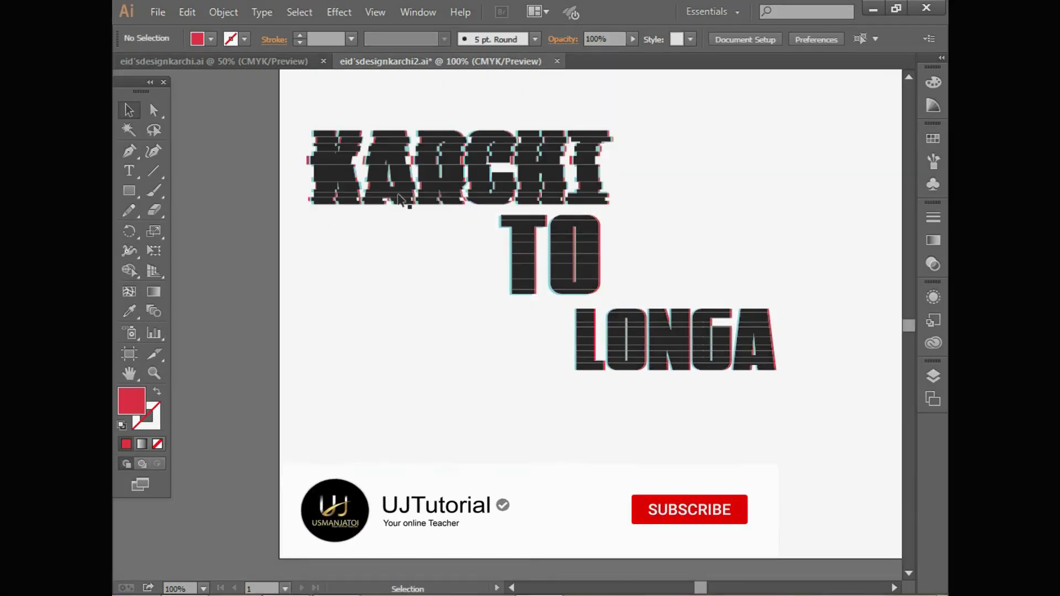
{"action": "left_click", "coordinate": [454, 178]}
{"action": "key", "text": "ctrl+2"}
{"action": "left_click", "coordinate": [313, 132]}
{"action": "key", "text": "ctrl+2"}
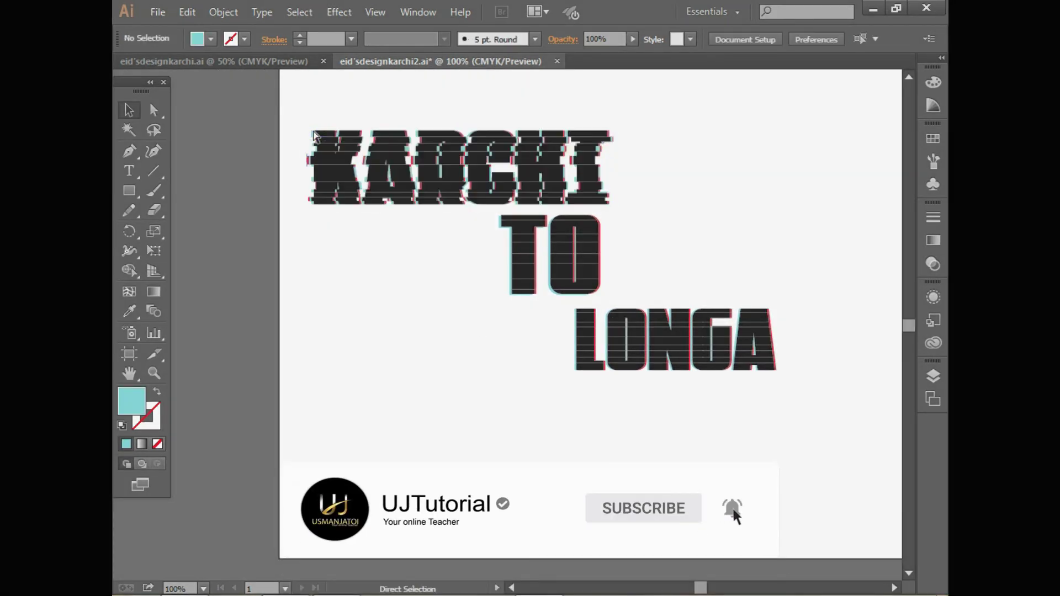
Select the remaining artwork of the word KARCHI and group it
{"action": "left_click_drag", "start_coordinate": [291, 112], "coordinate": [635, 218]}
{"action": "right_click", "coordinate": [532, 154]}
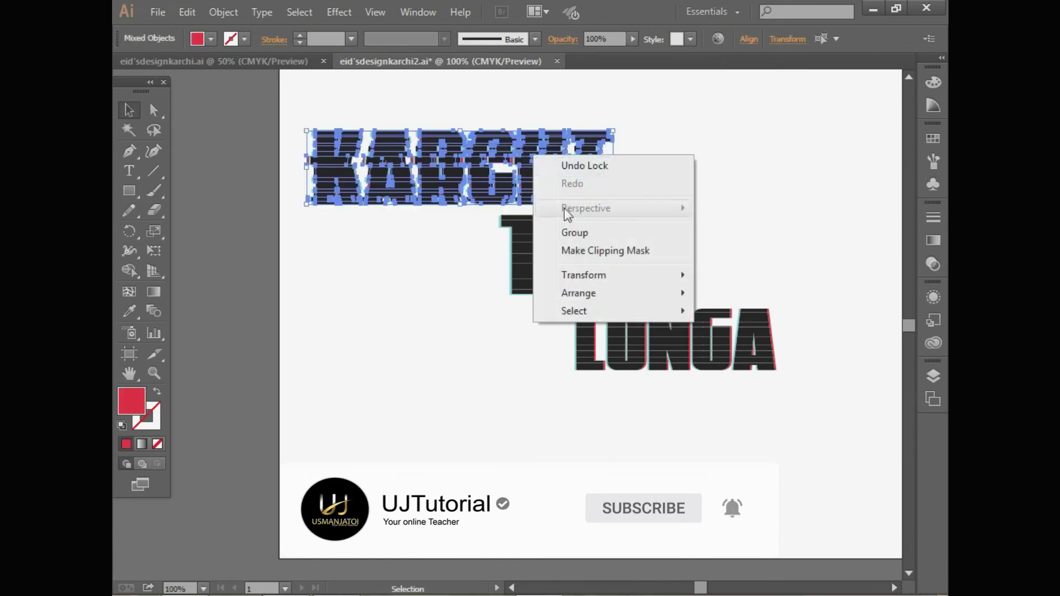
{"action": "left_click", "coordinate": [721, 204]}
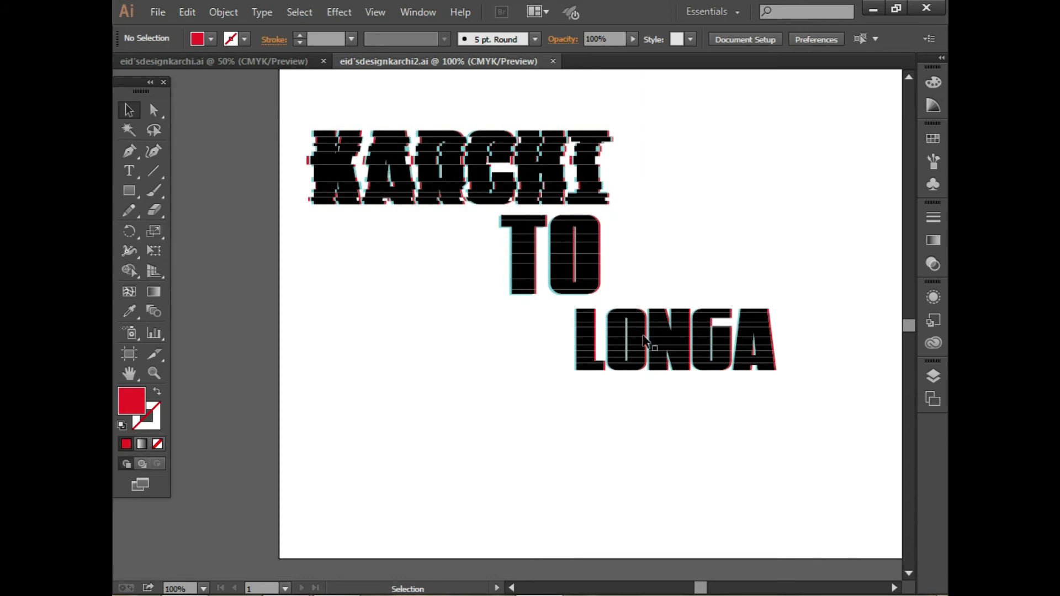
Lock the cyan and red copies behind the word TO
{"action": "left_click", "coordinate": [386, 372]}
{"action": "left_click", "coordinate": [391, 331]}
{"action": "left_click", "coordinate": [390, 332]}
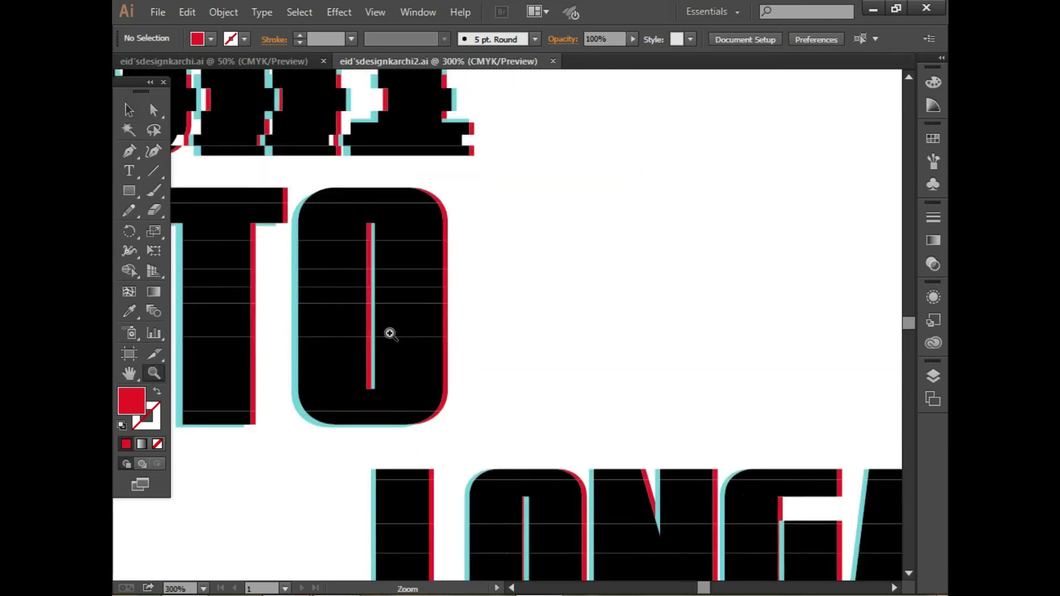
{"action": "left_click", "coordinate": [386, 332]}
{"action": "key", "text": "v"}
{"action": "left_click", "coordinate": [253, 161]}
{"action": "left_click", "coordinate": [184, 172]}
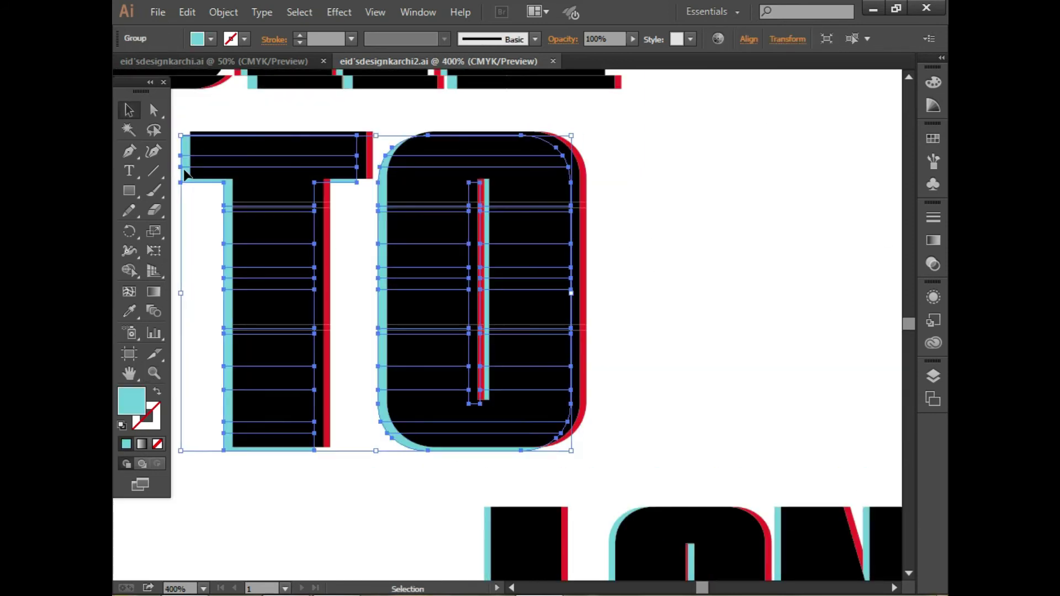
{"action": "key", "text": "ctrl+2"}
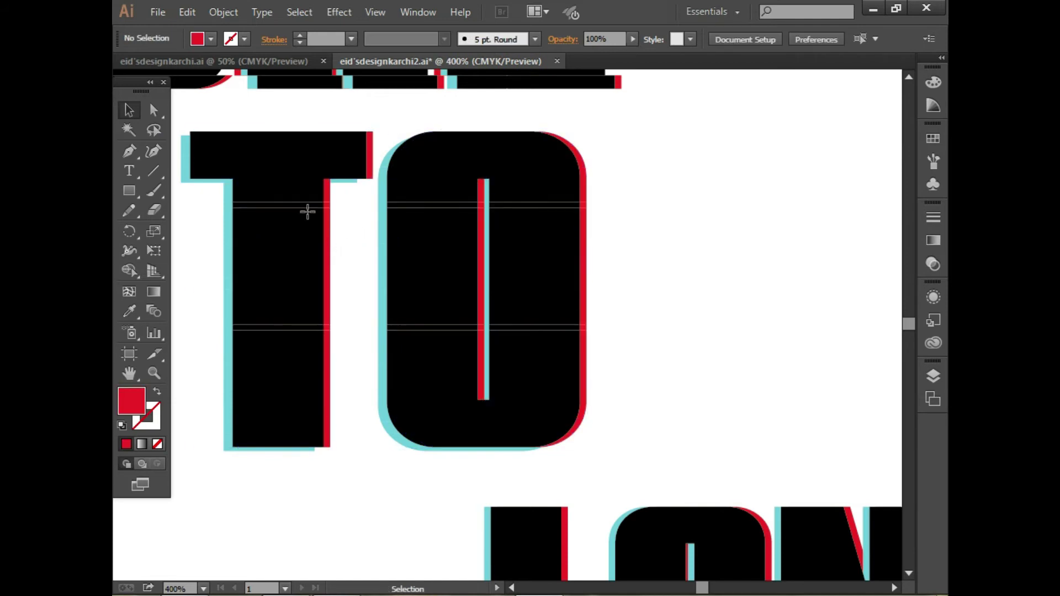
Group the thin black strip just below the T's crossbar across both letters of TO
{"action": "left_click", "coordinate": [296, 206]}
{"action": "left_click", "coordinate": [425, 210], "text": "shift"}
{"action": "right_click", "coordinate": [544, 209]}
{"action": "left_click", "coordinate": [601, 288]}
{"action": "key", "text": "shift+Up"}
{"action": "key", "text": "shift+Up"}
Group the black strip across the T's crossbar and the upper part of the O, and shift it to the left
{"action": "right_click", "coordinate": [512, 159]}
{"action": "left_click", "coordinate": [587, 239]}
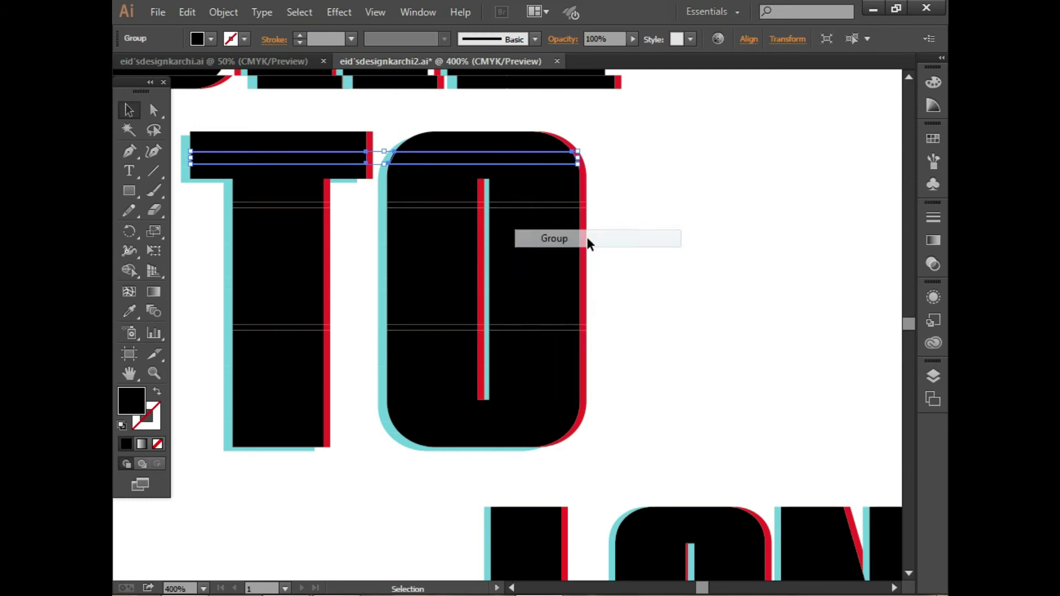
{"action": "key", "text": "ctrl+z"}
Group the black strip across the middle of TO and shift it to the left
{"action": "left_click", "coordinate": [450, 296]}
{"action": "left_click", "coordinate": [433, 280]}
{"action": "right_click", "coordinate": [572, 283]}
{"action": "left_click", "coordinate": [611, 358]}
Group the thin black strip just below the middle of TO and shift it to the right
{"action": "left_click_drag", "start_coordinate": [433, 287], "coordinate": [433, 334]}
{"action": "right_click", "coordinate": [541, 334]}
{"action": "left_click", "coordinate": [580, 406]}
Group the tall black strip at the lower end of the O's inner slot across TO and shift it slightly left
{"action": "left_click", "coordinate": [326, 390]}
{"action": "left_click", "coordinate": [323, 398]}
{"action": "right_click", "coordinate": [548, 402]}
{"action": "left_click", "coordinate": [657, 237]}
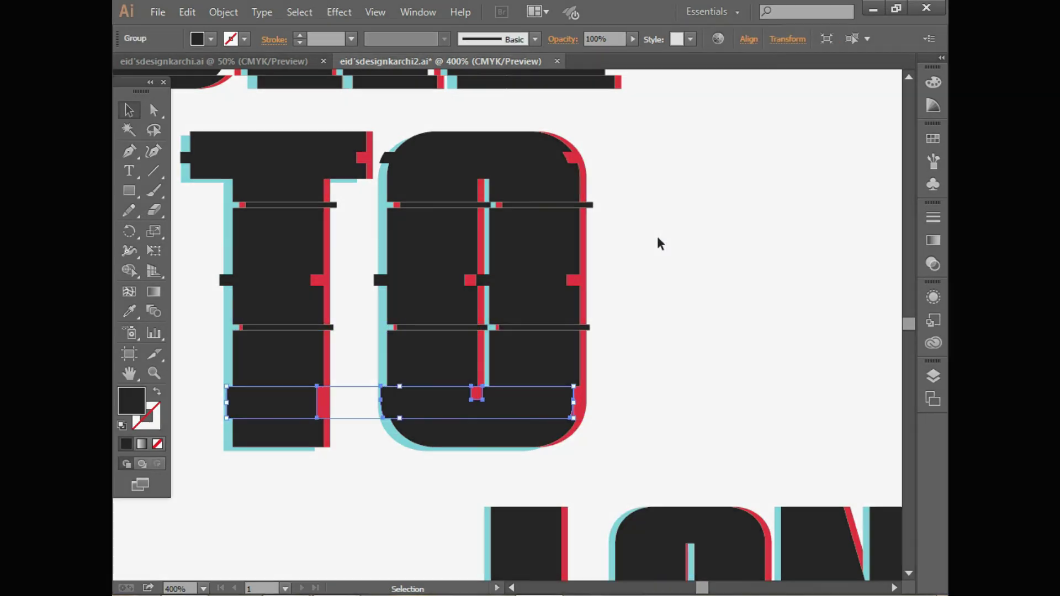
{"action": "left_click", "coordinate": [657, 236]}
Group the second-lowest black strip across TO and shift it to the right
{"action": "left_click", "coordinate": [427, 424]}
{"action": "left_click", "coordinate": [300, 427], "text": "shift"}
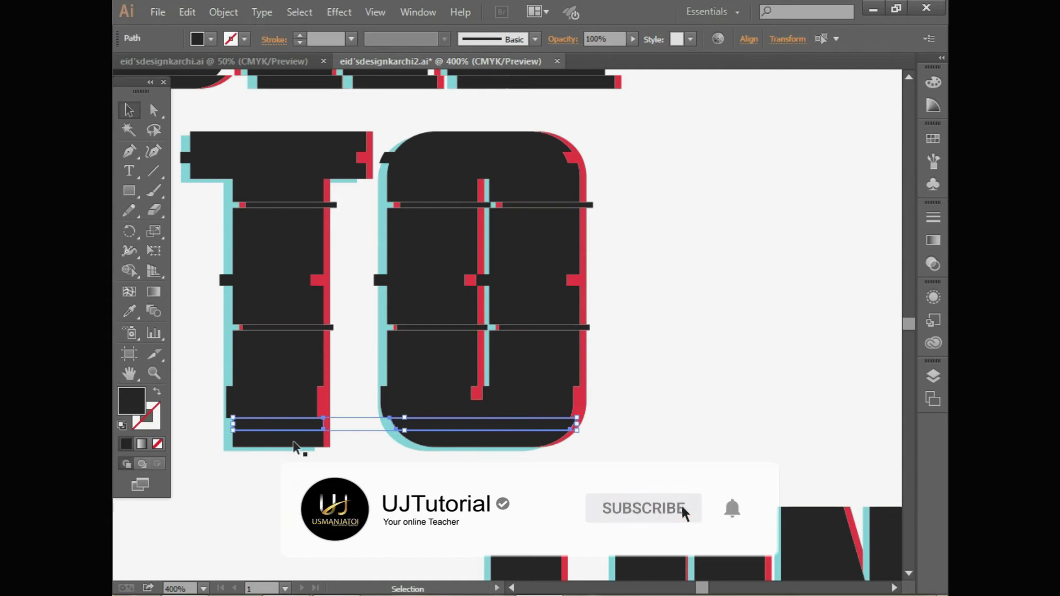
{"action": "right_click", "coordinate": [440, 425]}
{"action": "left_click", "coordinate": [486, 252]}
Lock the black strips of TO so that the cyan strips behind them can be selected
{"action": "left_click_drag", "start_coordinate": [333, 332], "coordinate": [343, 208]}
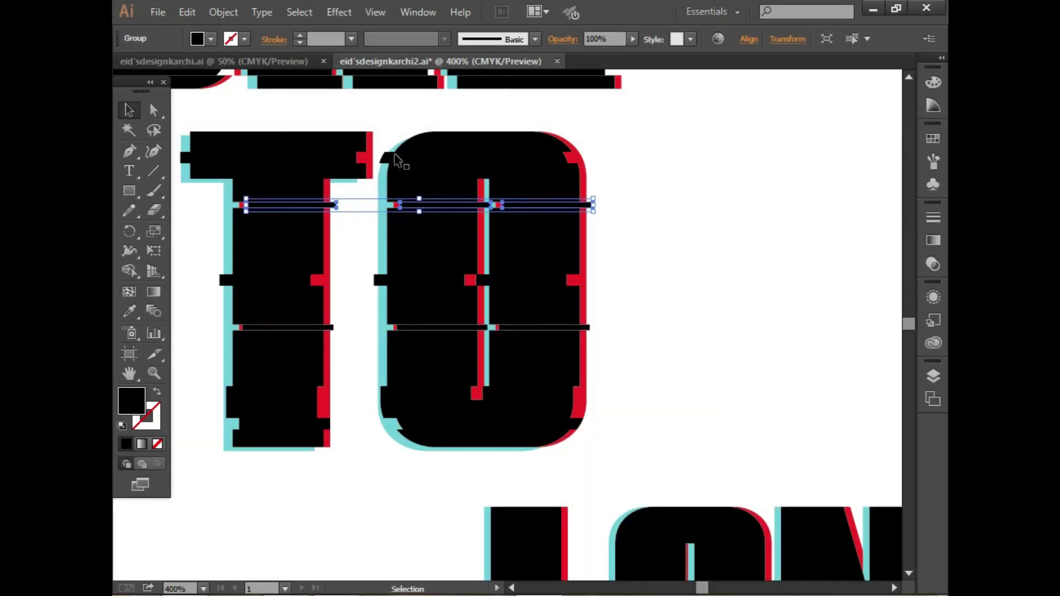
{"action": "left_click", "coordinate": [703, 162]}
{"action": "key", "text": "ctrl+a"}
{"action": "key", "text": "ctrl+z"}
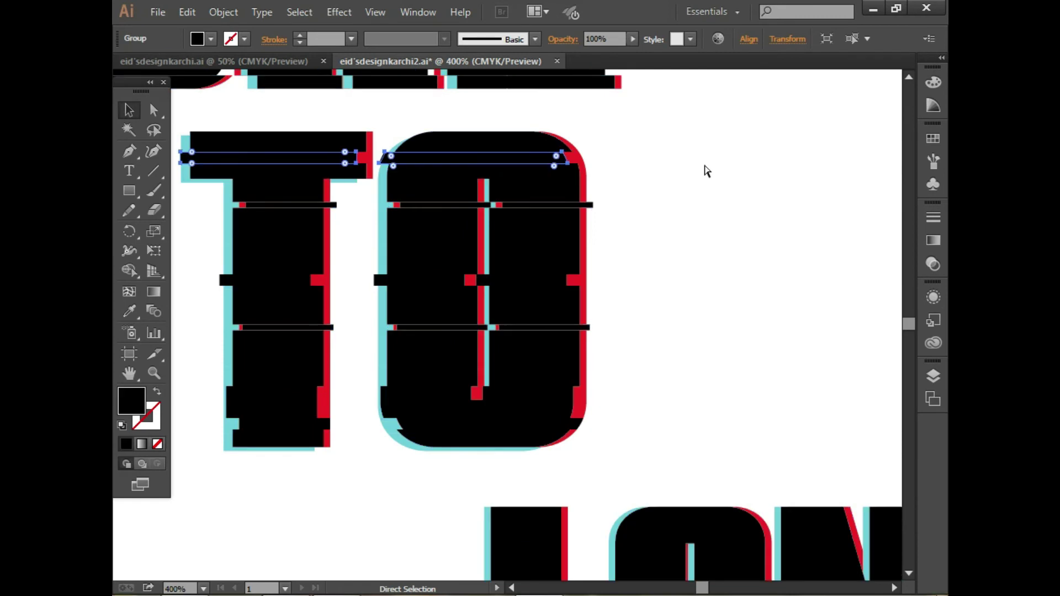
{"action": "left_click", "coordinate": [706, 172]}
{"action": "left_click_drag", "start_coordinate": [183, 118], "coordinate": [589, 478]}
{"action": "left_click", "coordinate": [643, 255]}
{"action": "key", "text": "ctrl+z"}
{"action": "left_click", "coordinate": [644, 255]}
Group the cyan strip across the T's crossbar and the upper part of the O, and shift it to the left
{"action": "left_click", "coordinate": [525, 168]}
{"action": "key", "text": "ctrl+shift+a"}
{"action": "left_click", "coordinate": [373, 169]}
{"action": "key", "text": "ctrl+shift+a"}
{"action": "right_click", "coordinate": [188, 164]}
{"action": "key", "text": "Escape"}
{"action": "key", "text": "ctrl+shift+a"}
{"action": "left_click", "coordinate": [185, 164], "text": "shift"}
{"action": "left_click", "coordinate": [387, 164], "text": "shift"}
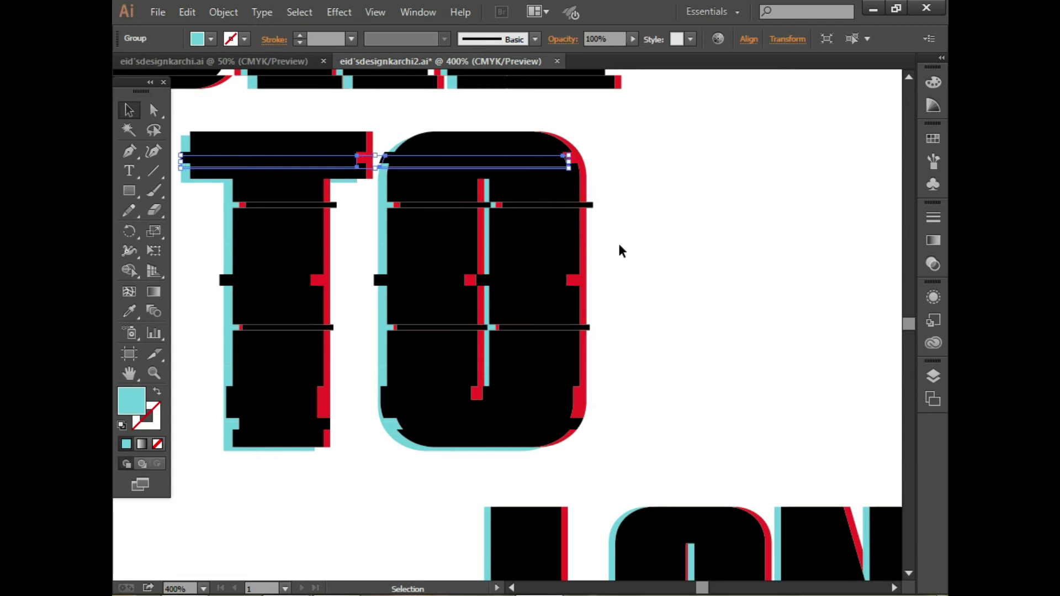
{"action": "key", "text": "ctrl+shift+a"}
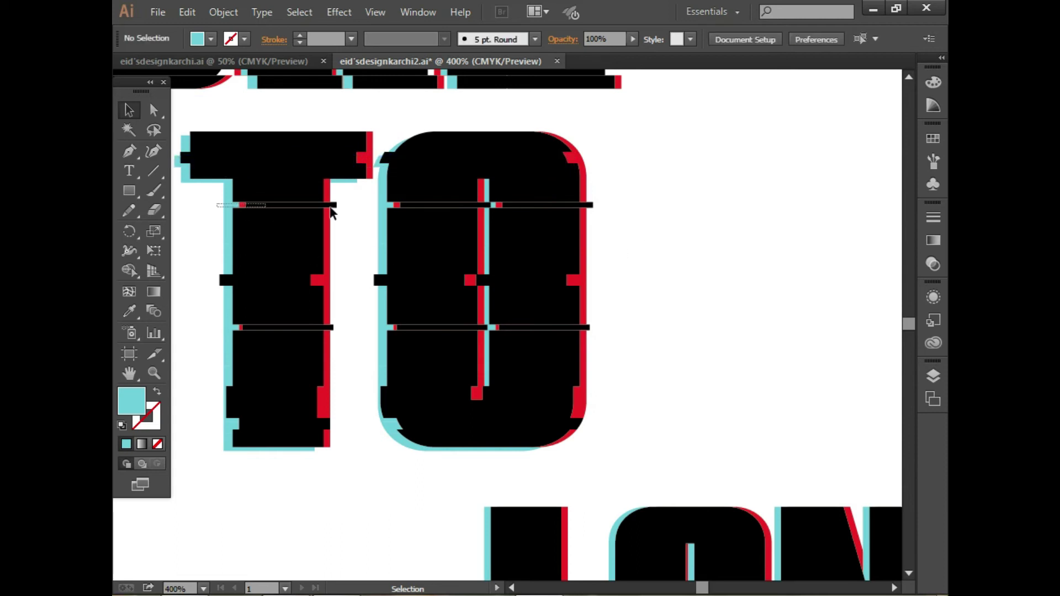
Group the thin cyan strip just below the T's crossbar across TO and shift it to the right
{"action": "left_click_drag", "start_coordinate": [614, 210], "coordinate": [610, 205]}
{"action": "left_click", "coordinate": [210, 188], "text": "shift"}
{"action": "right_click", "coordinate": [387, 207]}
{"action": "left_click", "coordinate": [420, 284]}
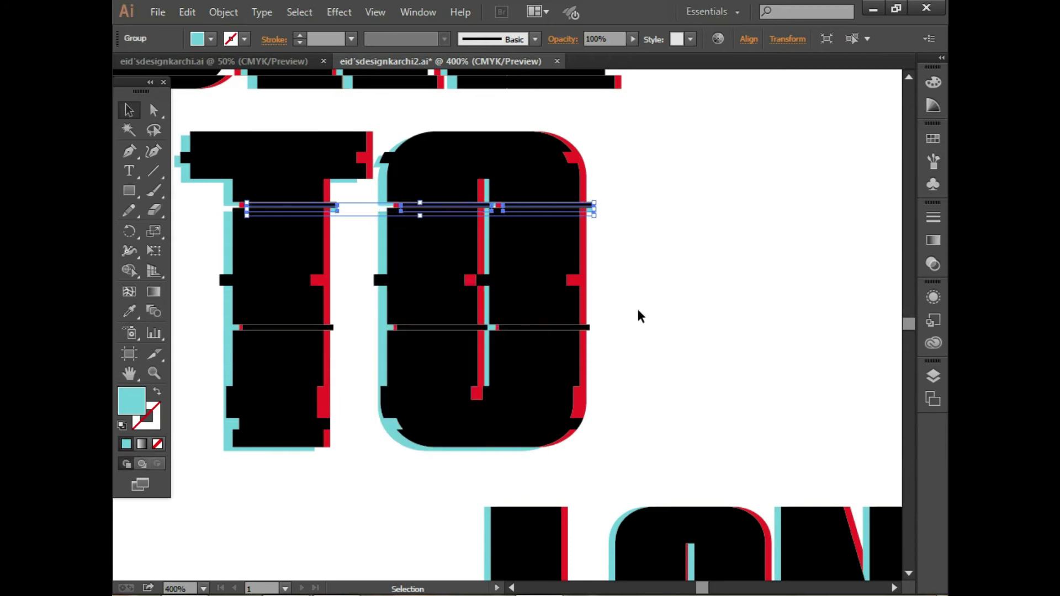
{"action": "left_click", "coordinate": [640, 316]}
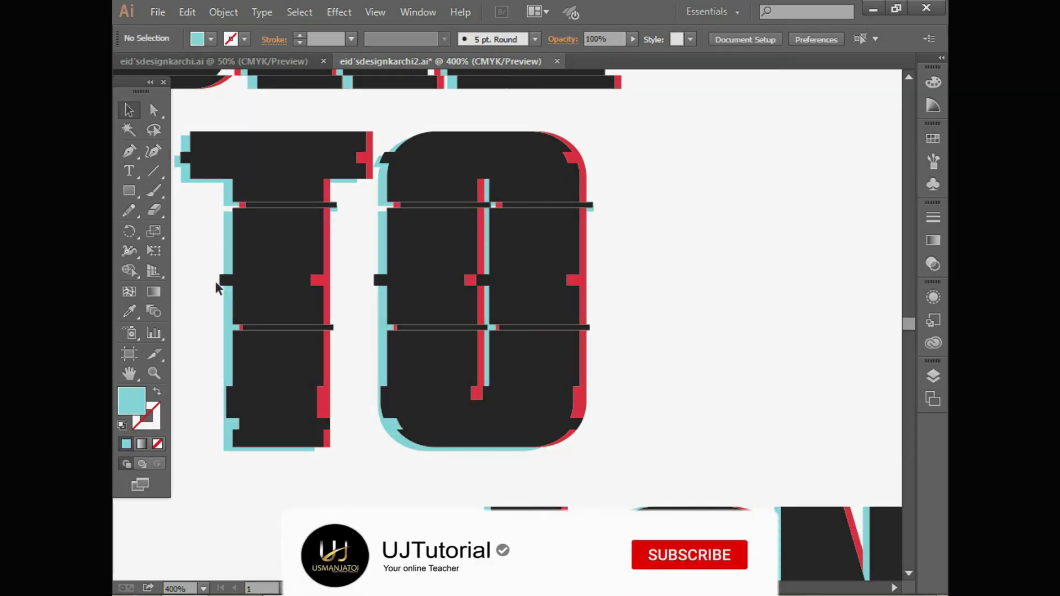
Shift the cyan strip across the middle of TO to the left, and group the thin cyan strip below it and shift it right
{"action": "left_click_drag", "start_coordinate": [215, 277], "coordinate": [638, 287]}
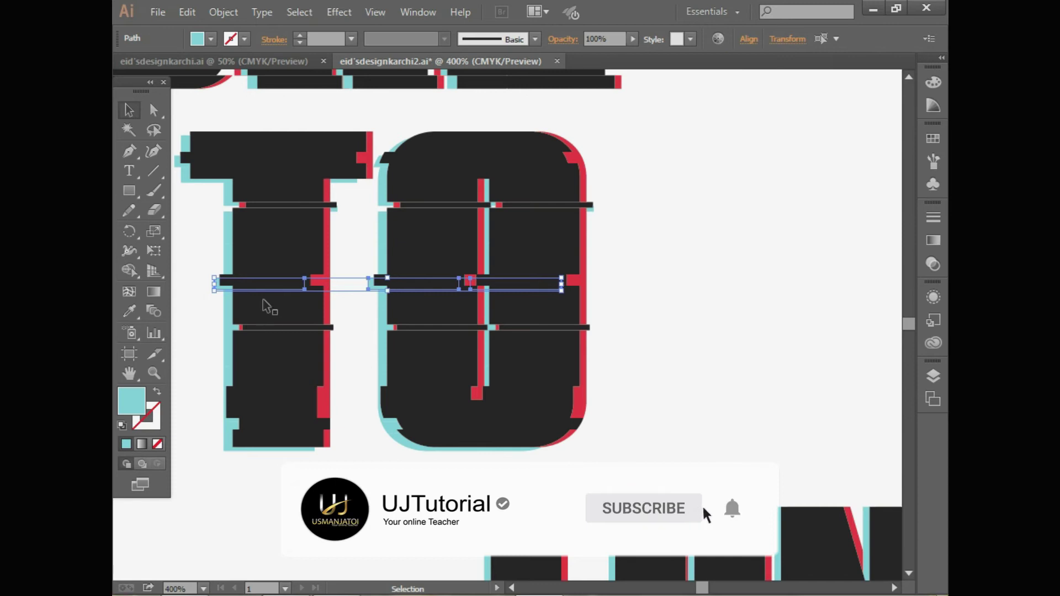
{"action": "key", "text": "Delete"}
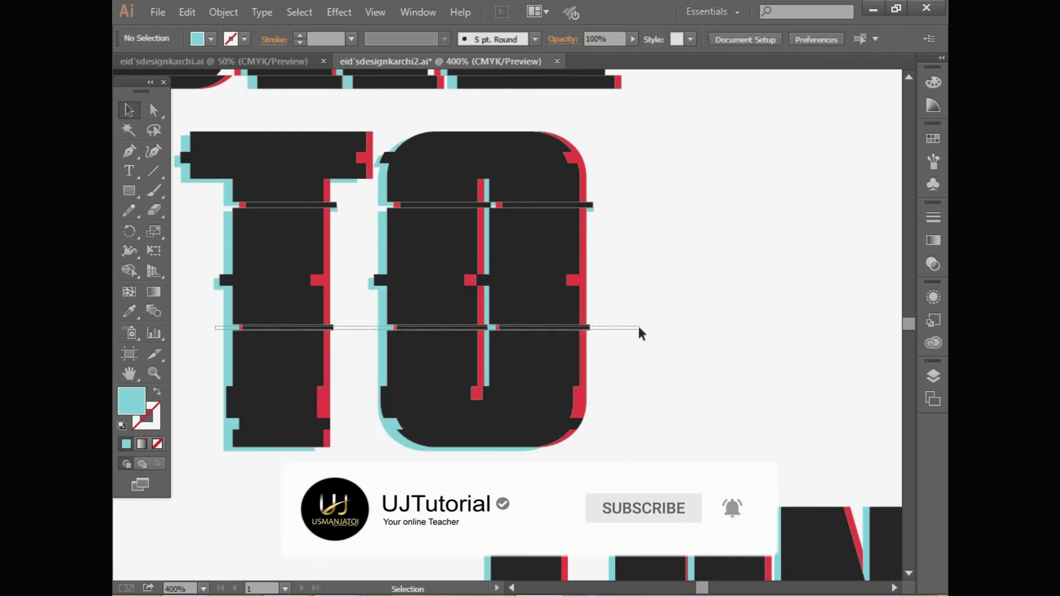
{"action": "left_click_drag", "start_coordinate": [639, 328], "coordinate": [639, 329]}
{"action": "left_click_drag", "start_coordinate": [202, 328], "coordinate": [515, 330]}
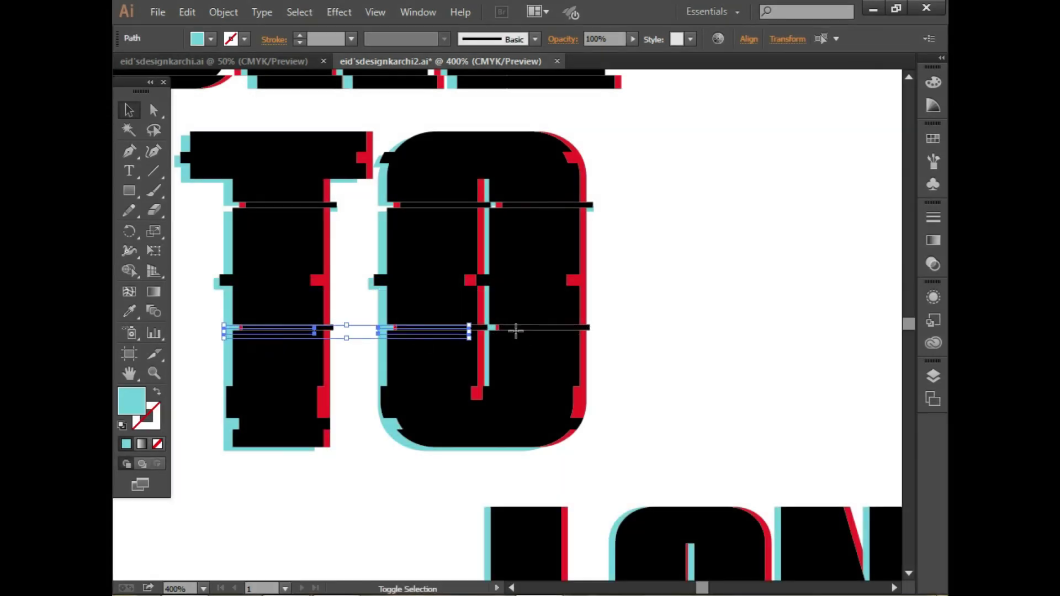
{"action": "right_click", "coordinate": [516, 335]}
{"action": "left_click", "coordinate": [398, 402]}
Group the second-lowest cyan strip across TO and shift it to the right
{"action": "left_click", "coordinate": [393, 429]}
{"action": "left_click", "coordinate": [259, 428], "text": "shift"}
{"action": "right_click", "coordinate": [262, 427]}
{"action": "left_click", "coordinate": [301, 277]}
{"action": "left_click", "coordinate": [333, 460]}
Shift the tall cyan strip at the lower end of the O's inner slot slightly left across TO and group it
{"action": "left_click", "coordinate": [387, 403]}
{"action": "left_click", "coordinate": [247, 418], "text": "shift"}
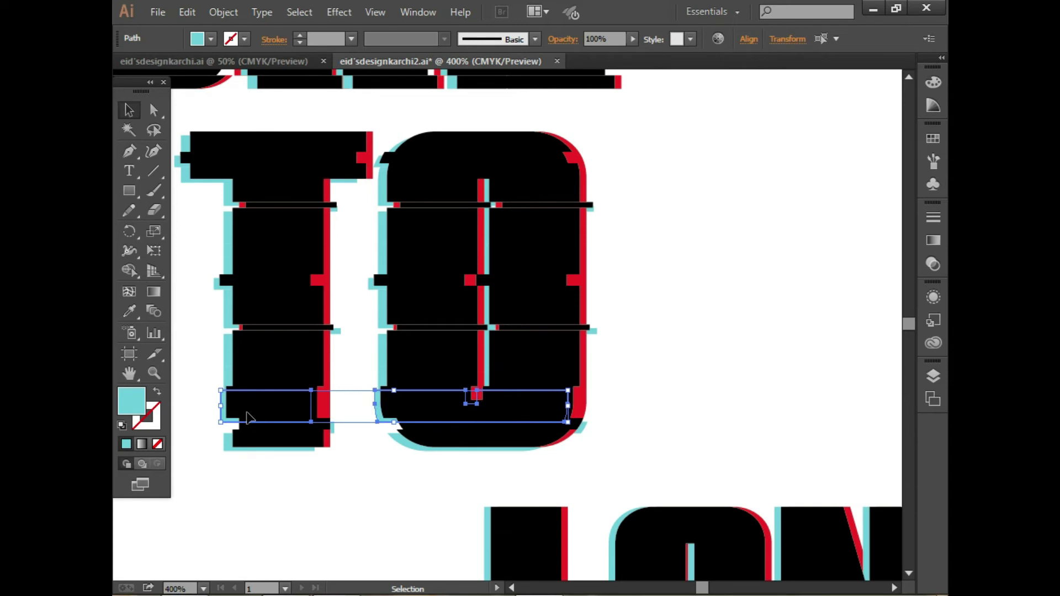
{"action": "right_click", "coordinate": [247, 418]}
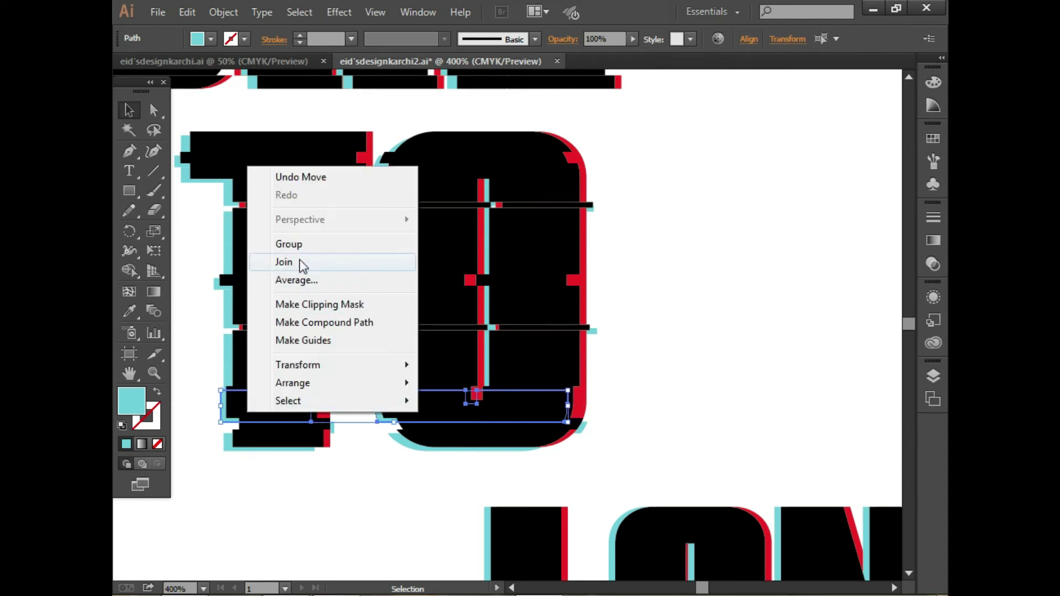
{"action": "left_click", "coordinate": [301, 264]}
{"action": "left_click", "coordinate": [340, 436]}
{"action": "key", "text": "ctrl+s"}
{"action": "key", "text": "super"}
{"action": "key", "text": "super"}
{"action": "key", "text": "ctrl+a"}
{"action": "key", "text": "ctrl+shift+a"}
{"action": "key", "text": "ctrl+a"}
{"action": "key", "text": "ctrl+shift+a"}
{"action": "key", "text": "ctrl+a"}
{"action": "key", "text": "ctrl+shift+a"}
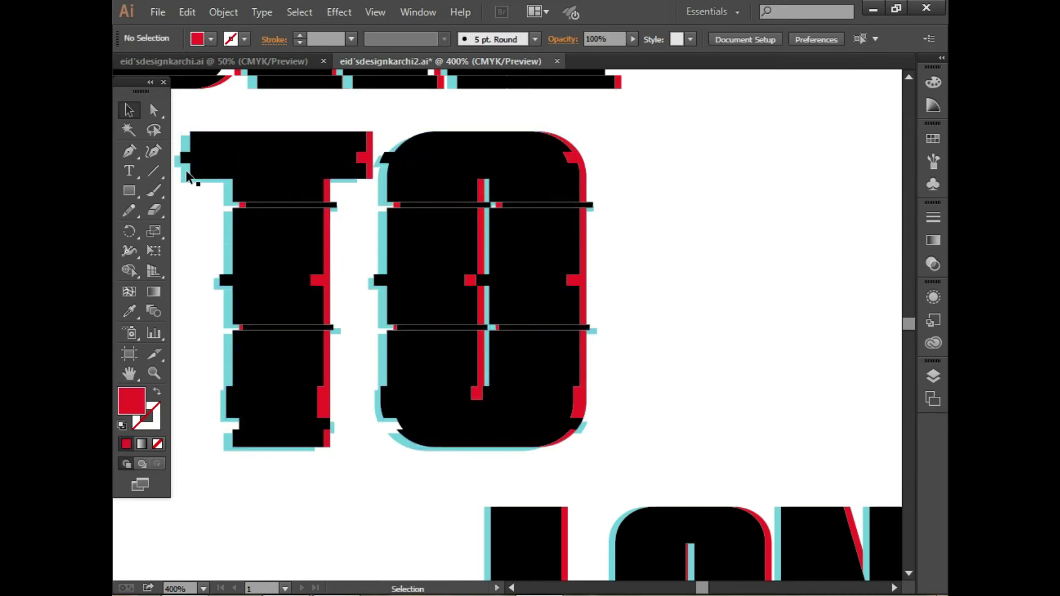
{"action": "left_click", "coordinate": [186, 145]}
{"action": "key", "text": "ctrl+a"}
{"action": "key", "text": "ctrl+shift+a"}
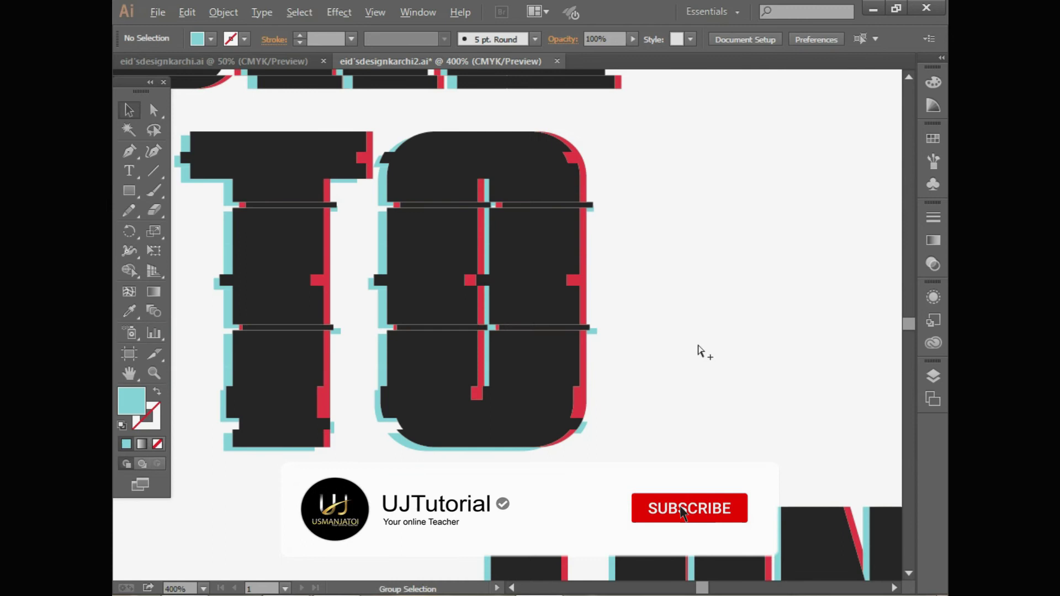
{"action": "key", "text": "ctrl+a"}
{"action": "key", "text": "ctrl+shift+a"}
{"action": "left_click", "coordinate": [584, 394]}
{"action": "key", "text": "ctrl+shift+a"}
{"action": "left_click", "coordinate": [503, 359]}
{"action": "key", "text": "ctrl+shift+a"}
{"action": "left_click", "coordinate": [264, 221]}
{"action": "key", "text": "ctrl+shift+a"}
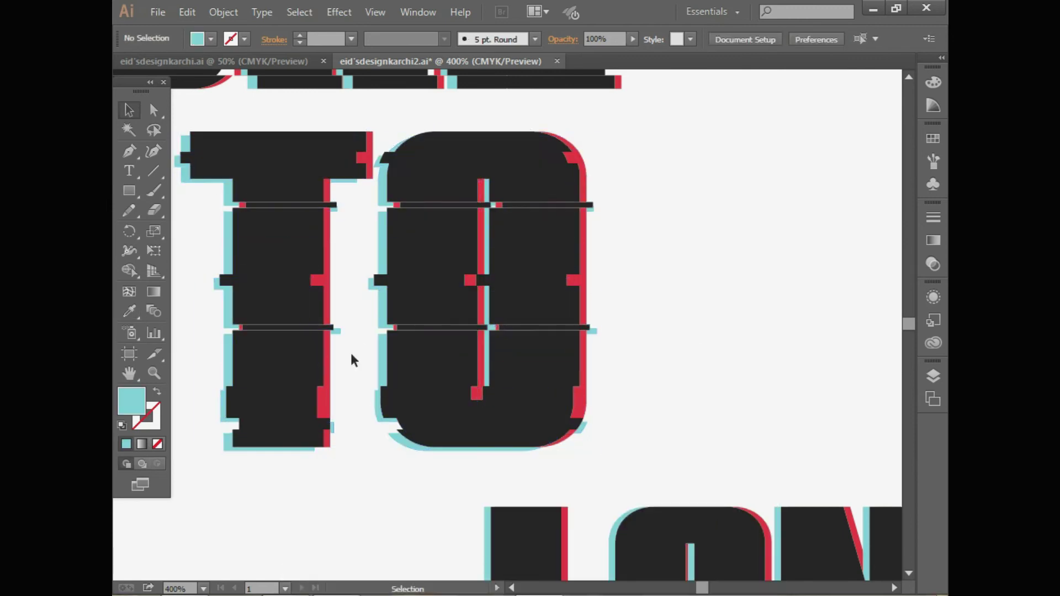
Ungroup the red copy of TO so that its strips can be moved separately
{"action": "key", "text": "ctrl+a"}
{"action": "key", "text": "ctrl+shift+a"}
{"action": "left_click", "coordinate": [325, 403]}
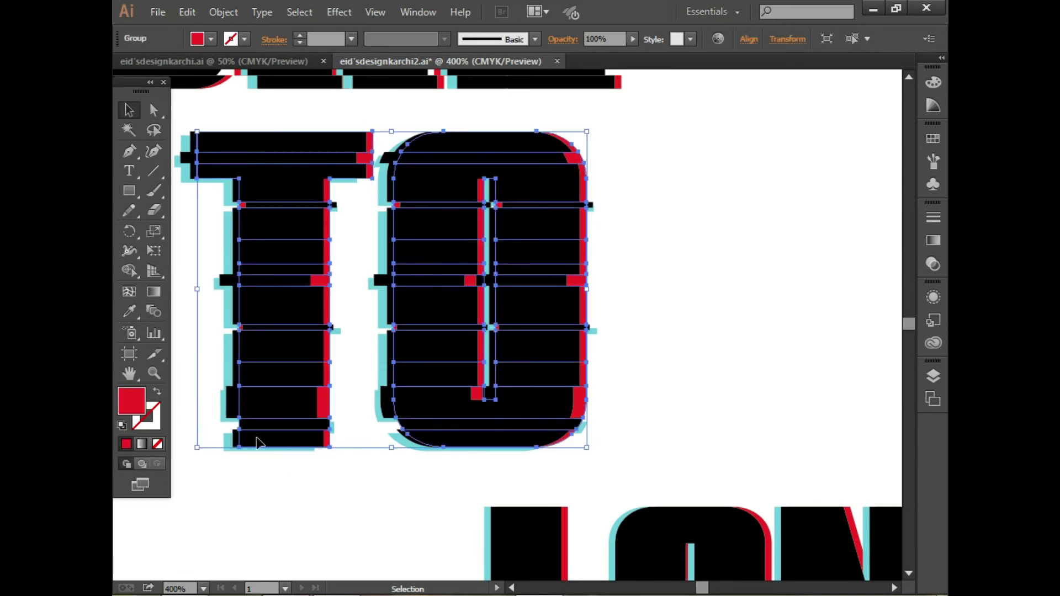
{"action": "left_click", "coordinate": [223, 390], "text": "shift"}
{"action": "right_click", "coordinate": [220, 396]}
{"action": "key", "text": "Escape"}
{"action": "key", "text": "ctrl+shift+a"}
{"action": "left_click", "coordinate": [544, 372]}
{"action": "right_click", "coordinate": [326, 383]}
{"action": "left_click", "coordinate": [381, 478]}
{"action": "key", "text": "ctrl+shift+a"}
Group the red strip across TO at the T's crossbar, shift it to the left and send it behind the other pieces
{"action": "left_click", "coordinate": [369, 158]}
{"action": "right_click", "coordinate": [437, 157]}
{"action": "left_click", "coordinate": [497, 238]}
{"action": "key", "text": "Left"}
{"action": "key", "text": "Left"}
{"action": "key", "text": "Left"}
{"action": "key", "text": "Left"}
{"action": "key", "text": "Left"}
{"action": "key", "text": "Left"}
{"action": "right_click", "coordinate": [654, 236]}
{"action": "left_click", "coordinate": [667, 172]}
{"action": "right_click", "coordinate": [561, 161]}
{"action": "left_click", "coordinate": [585, 158]}
{"action": "key", "text": "ctrl+z"}
Group the thin red strip just below the T's crossbar across TO and shift it to the right
{"action": "left_click", "coordinate": [436, 206]}
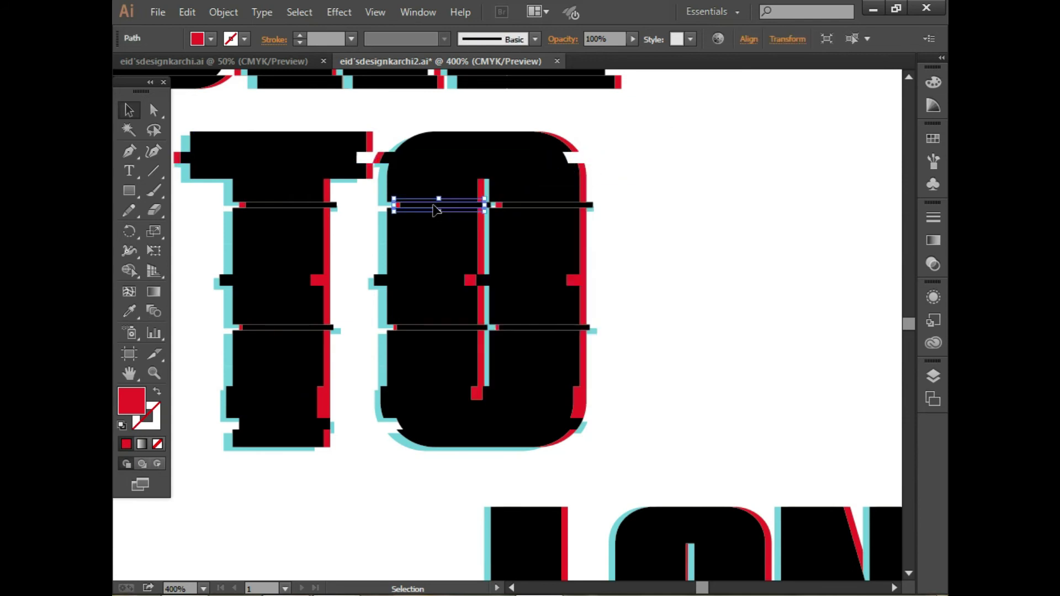
{"action": "left_click", "coordinate": [336, 206], "text": "shift"}
{"action": "right_click", "coordinate": [326, 206]}
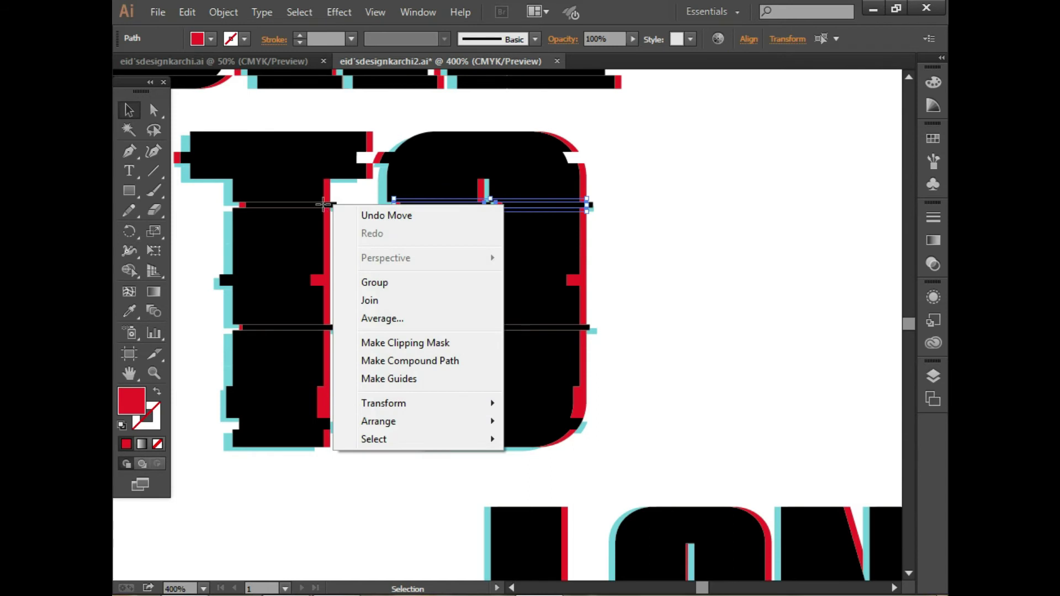
{"action": "left_click", "coordinate": [375, 280]}
{"action": "left_click", "coordinate": [354, 282]}
Group the red strip across the middle of TO, shift it to the left and send it to the back
{"action": "left_click", "coordinate": [250, 282]}
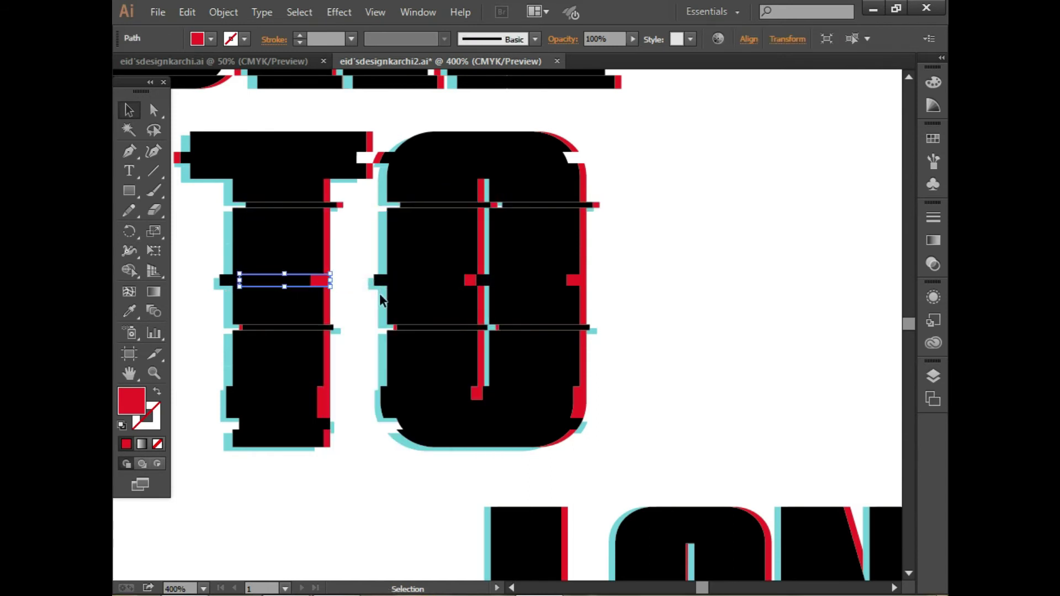
{"action": "right_click", "coordinate": [565, 284]}
{"action": "left_click", "coordinate": [609, 359]}
{"action": "key", "text": "Left"}
{"action": "key", "text": "Left"}
{"action": "key", "text": "Left"}
{"action": "key", "text": "Left"}
{"action": "key", "text": "Left"}
{"action": "key", "text": "Left"}
{"action": "key", "text": "Left"}
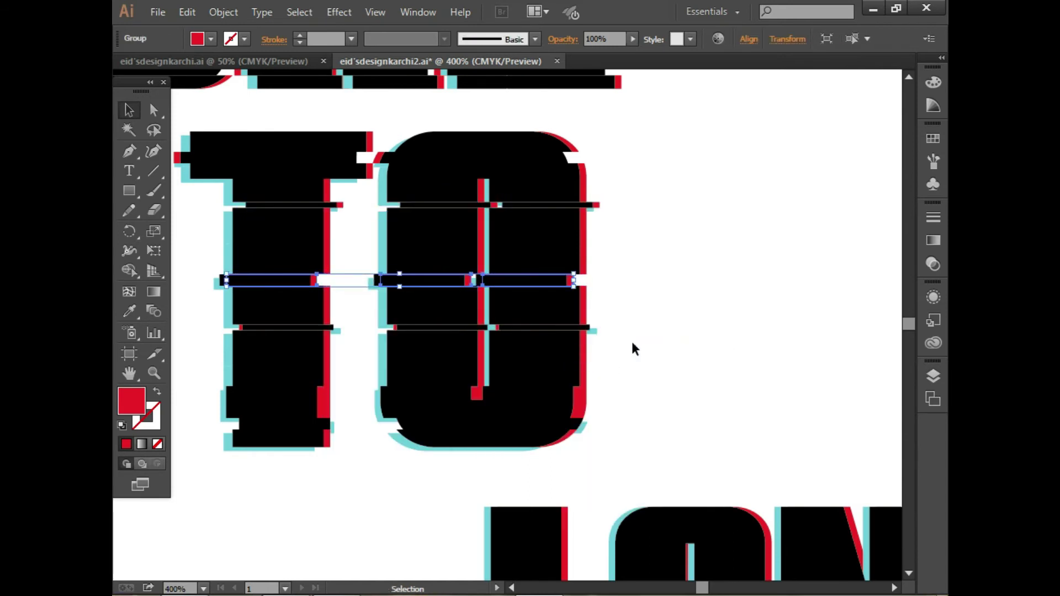
{"action": "right_click", "coordinate": [454, 280]}
{"action": "left_click", "coordinate": [360, 362]}
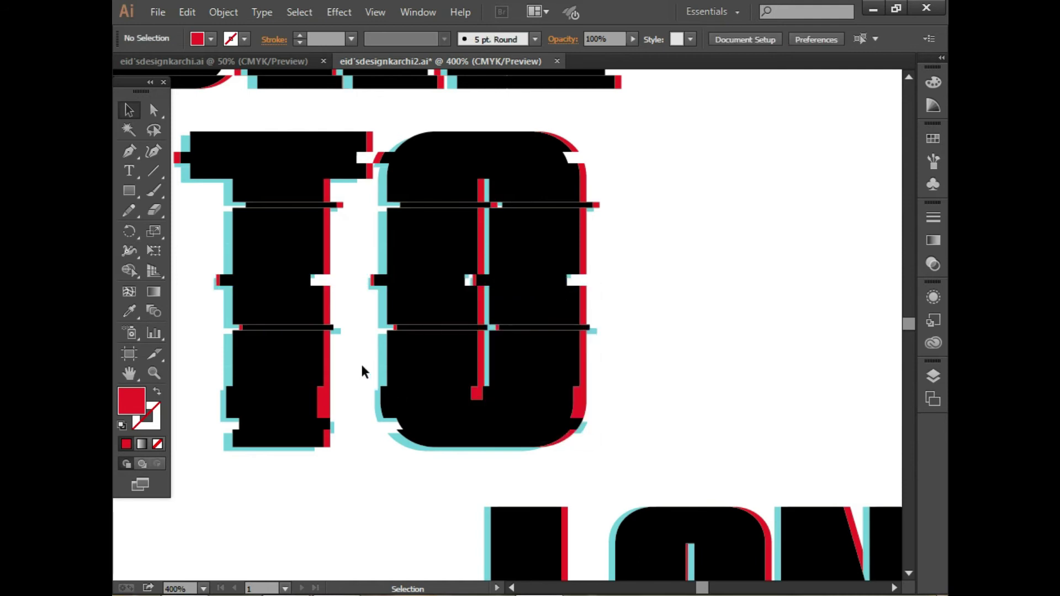
Group the thin red strip below the middle of TO and shift it slightly to the right
{"action": "left_click", "coordinate": [328, 331]}
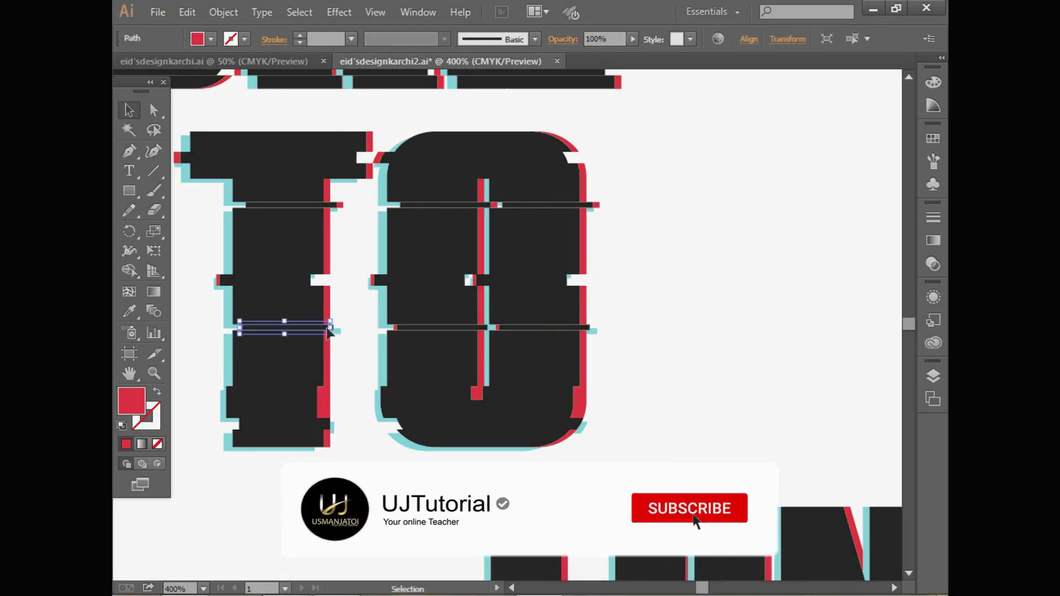
{"action": "left_click", "coordinate": [408, 328], "text": "shift"}
{"action": "right_click", "coordinate": [550, 332]}
{"action": "left_click", "coordinate": [581, 406]}
{"action": "key", "text": "Right"}
{"action": "key", "text": "Right"}
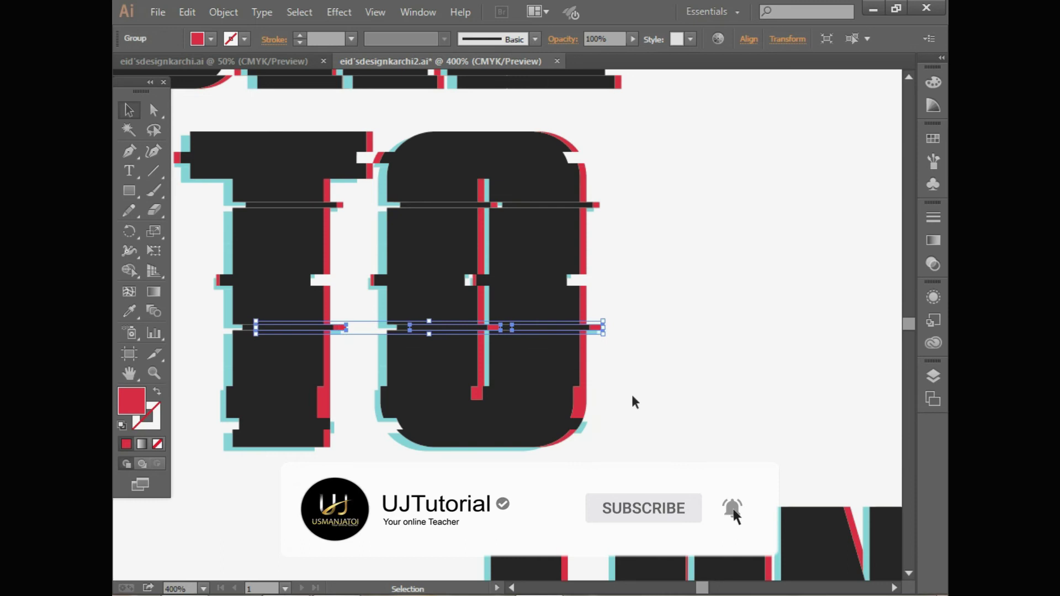
{"action": "left_click", "coordinate": [632, 395]}
Group the tall red strip at the lower end of the O's inner slot, shift it left and send it to the back
{"action": "left_click", "coordinate": [445, 411]}
{"action": "left_click", "coordinate": [312, 404], "text": "shift"}
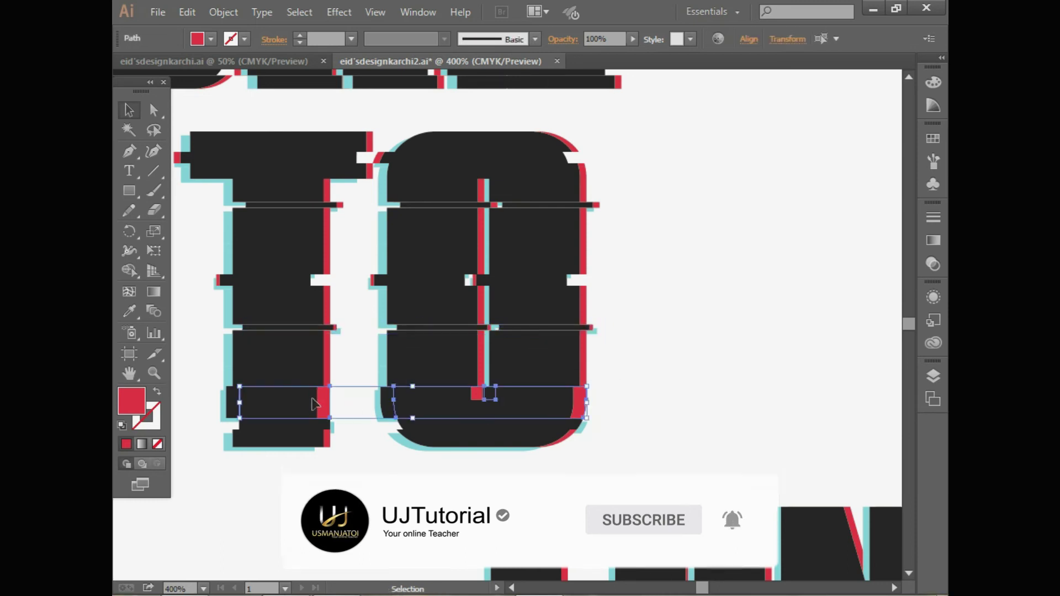
{"action": "right_click", "coordinate": [313, 406]}
{"action": "left_click", "coordinate": [416, 235]}
{"action": "key", "text": "Left"}
{"action": "key", "text": "Left"}
{"action": "key", "text": "Left"}
{"action": "key", "text": "Left"}
{"action": "key", "text": "Left"}
{"action": "key", "text": "Left"}
{"action": "key", "text": "Left"}
{"action": "right_click", "coordinate": [380, 409]}
{"action": "mouse_move", "coordinate": [438, 549]}
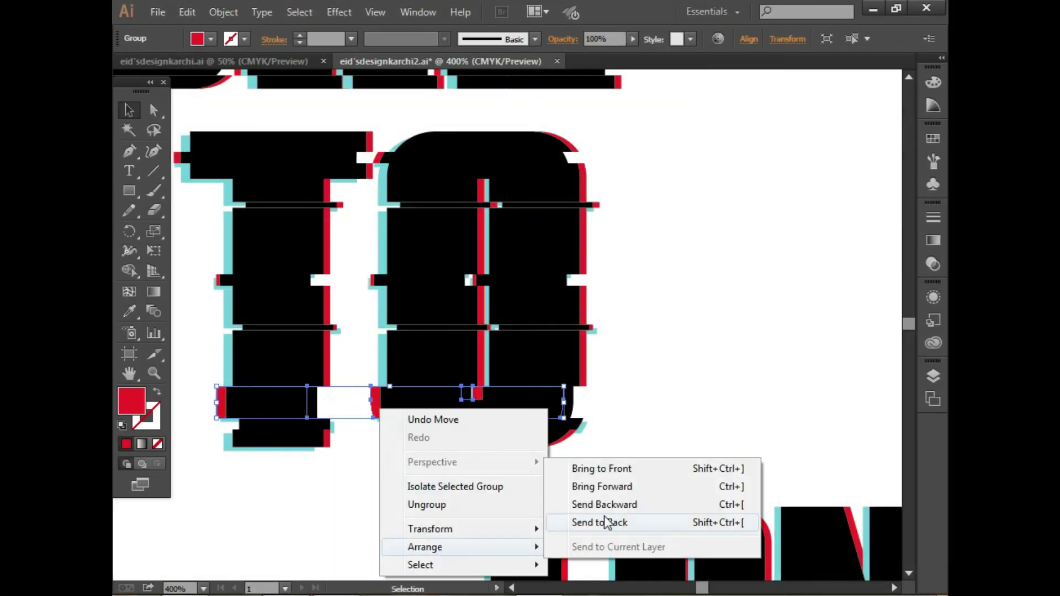
{"action": "left_click", "coordinate": [605, 522]}
{"action": "left_click", "coordinate": [394, 496]}
Group the thin red strip near the base of TO and shift it to the right
{"action": "left_click", "coordinate": [321, 430]}
{"action": "left_click", "coordinate": [456, 436], "text": "shift"}
{"action": "right_click", "coordinate": [450, 439]}
{"action": "mouse_move", "coordinate": [552, 396]}
{"action": "left_click", "coordinate": [635, 452]}
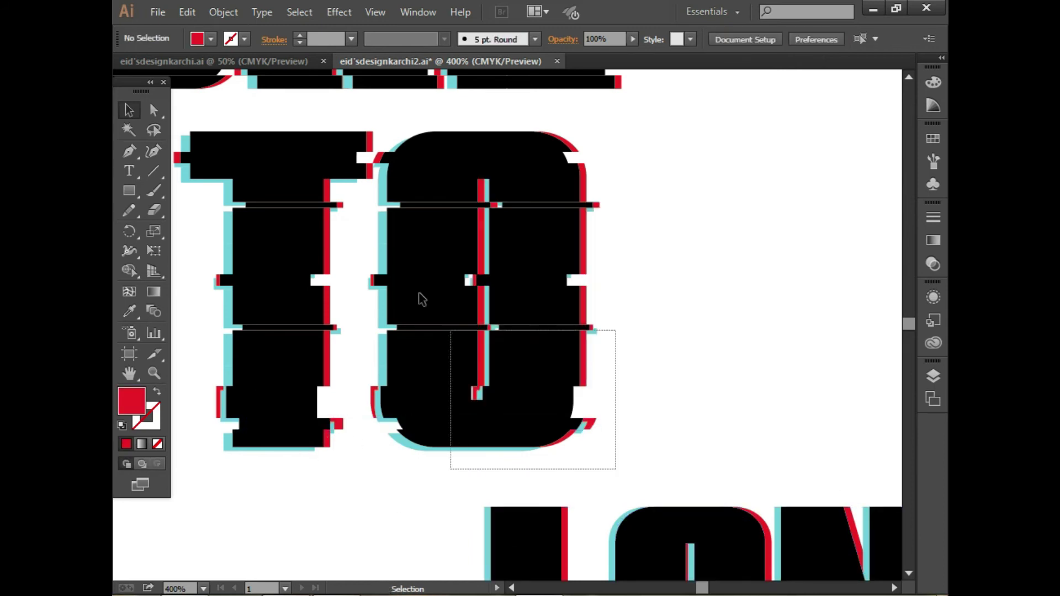
Select all the pieces of TO and group them
{"action": "key", "text": "ctrl+a"}
{"action": "right_click", "coordinate": [284, 206]}
{"action": "left_click", "coordinate": [317, 282]}
{"action": "left_click", "coordinate": [204, 536]}
Ungroup the LONGA artwork
{"action": "left_click", "coordinate": [203, 588]}
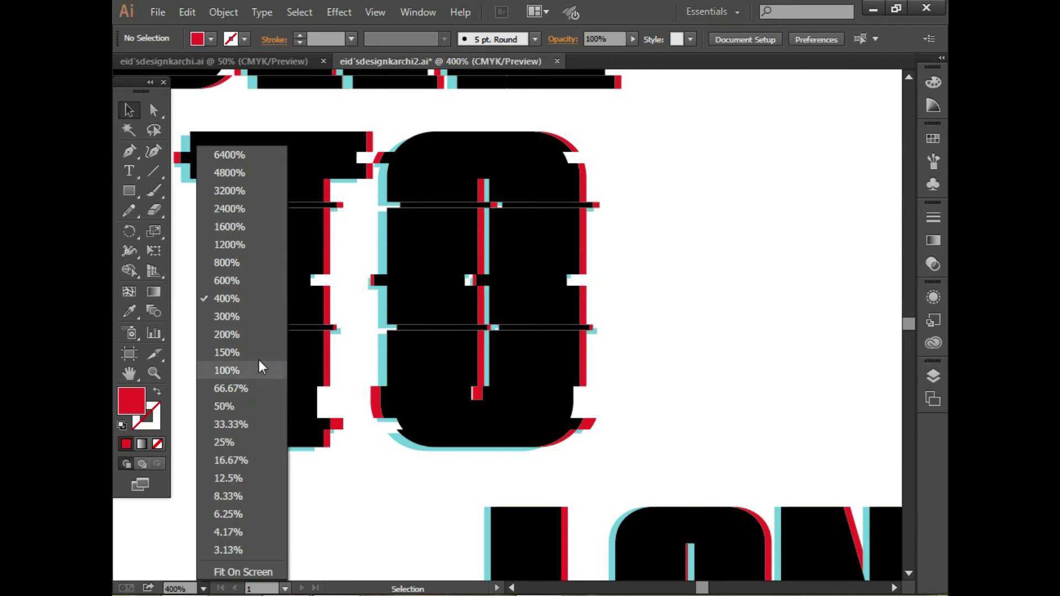
{"action": "left_click", "coordinate": [259, 353]}
{"action": "left_click", "coordinate": [203, 589]}
{"action": "left_click", "coordinate": [248, 407]}
{"action": "left_click", "coordinate": [154, 374]}
{"action": "left_click", "coordinate": [485, 390]}
{"action": "left_click", "coordinate": [514, 221]}
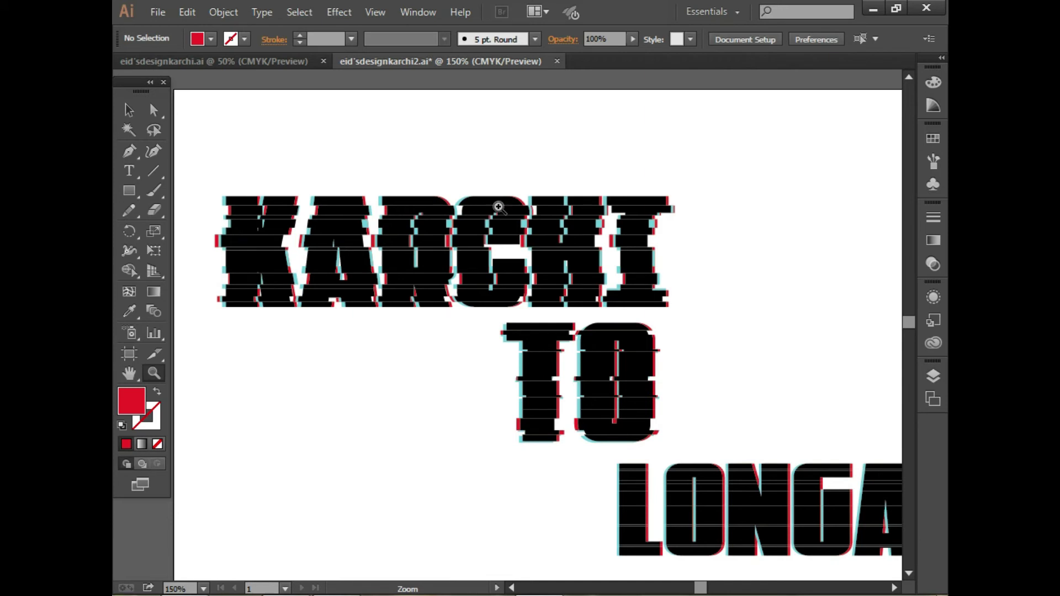
{"action": "scroll", "coordinate": [914, 585], "scroll_direction": "down", "scroll_amount": 5}
{"action": "scroll", "coordinate": [914, 584], "scroll_direction": "right", "scroll_amount": 4}
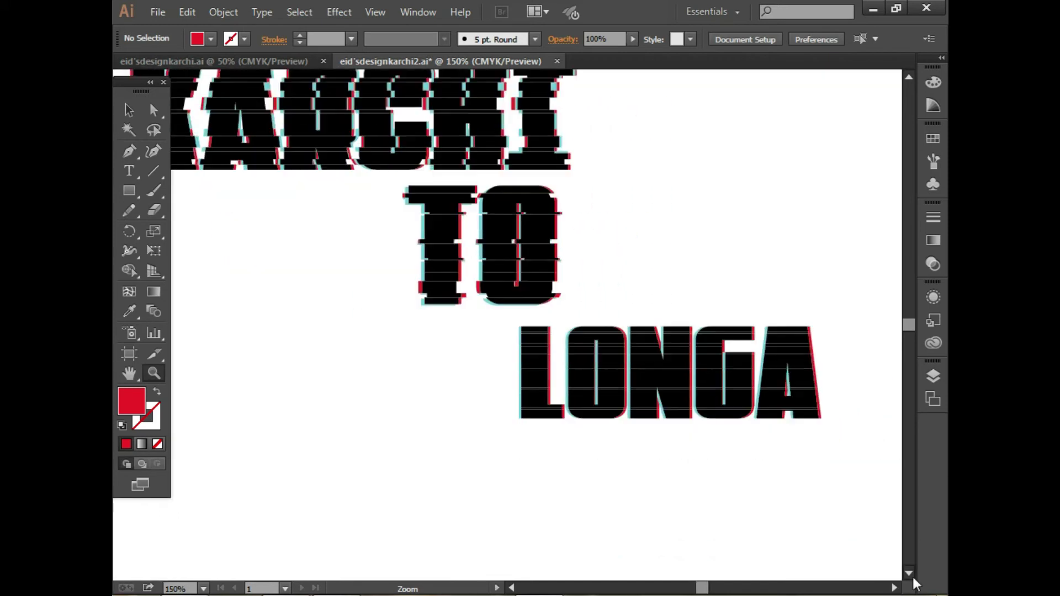
{"action": "left_click", "coordinate": [367, 253]}
{"action": "left_click", "coordinate": [225, 208]}
{"action": "key", "text": "v"}
{"action": "left_click", "coordinate": [408, 238]}
{"action": "right_click", "coordinate": [415, 237]}
{"action": "left_click", "coordinate": [478, 333]}
{"action": "left_click", "coordinate": [317, 303]}
{"action": "left_click", "coordinate": [322, 303]}
{"action": "key", "text": "ctrl+shift+a"}
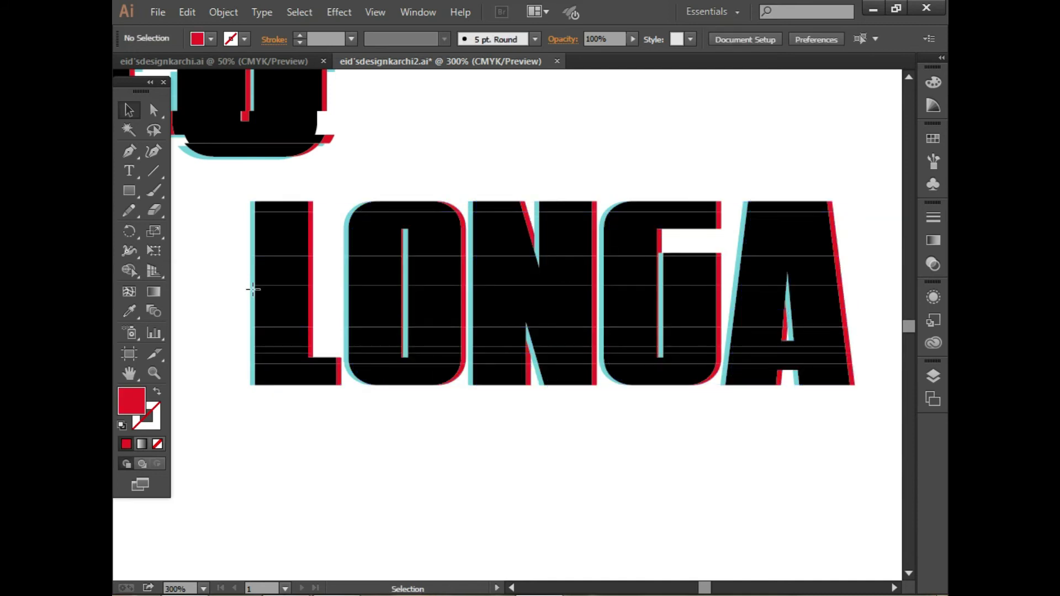
Ungroup the black copy of LONGA into separate strips
{"action": "left_click", "coordinate": [253, 290]}
{"action": "key", "text": "ctrl+2"}
{"action": "right_click", "coordinate": [269, 288]}
{"action": "left_click", "coordinate": [314, 384]}
{"action": "left_click", "coordinate": [327, 309]}
Group the thin black strip near the top of LONGA and shift it slightly to the left
{"action": "left_click_drag", "start_coordinate": [243, 216], "coordinate": [837, 233]}
{"action": "right_click", "coordinate": [276, 211]}
{"action": "left_click", "coordinate": [355, 367]}
{"action": "key", "text": "ctrl+shift+a"}
Group the black strip across LONGA level with the G's opening and shift it to the right
{"action": "left_click_drag", "start_coordinate": [263, 245], "coordinate": [243, 259]}
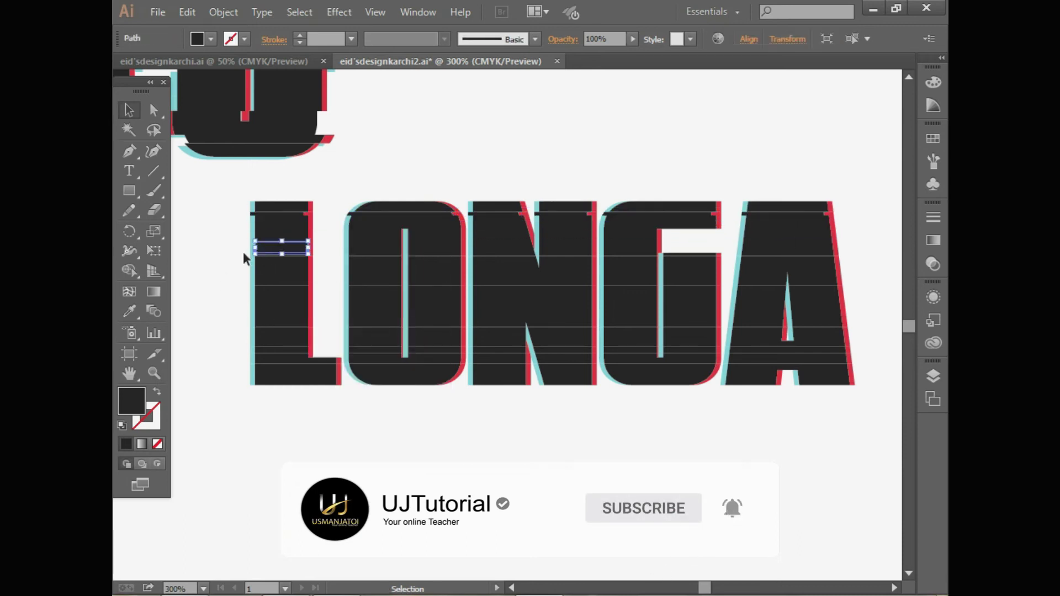
{"action": "left_click", "coordinate": [441, 247], "text": "shift"}
{"action": "left_click", "coordinate": [490, 247], "text": "shift"}
{"action": "left_click", "coordinate": [564, 249], "text": "shift"}
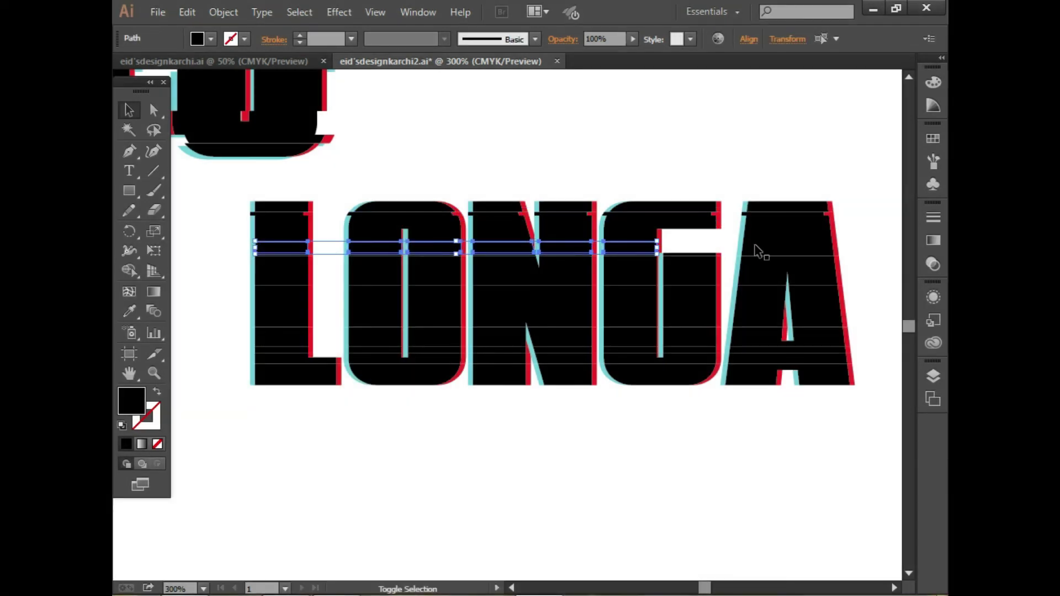
{"action": "right_click", "coordinate": [353, 254]}
{"action": "left_click", "coordinate": [369, 334]}
{"action": "left_click", "coordinate": [317, 440]}
Group the tall black strip across the middle of LONGA and shift it to the left
{"action": "left_click", "coordinate": [286, 286]}
{"action": "left_click", "coordinate": [244, 284]}
{"action": "left_click", "coordinate": [376, 272]}
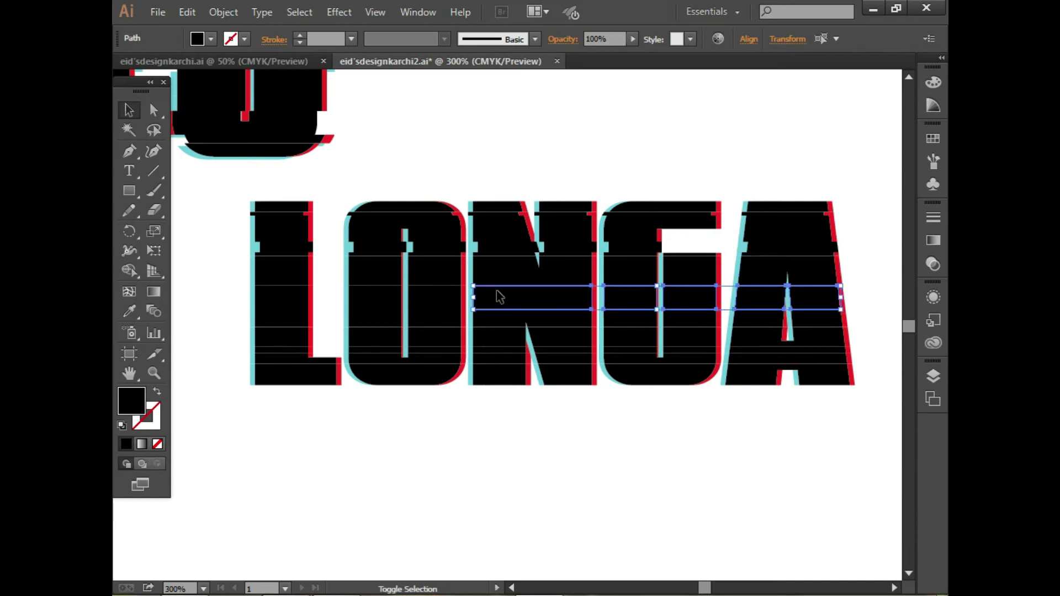
{"action": "left_click", "coordinate": [279, 298], "text": "shift"}
{"action": "right_click", "coordinate": [278, 298]}
{"action": "left_click", "coordinate": [334, 372]}
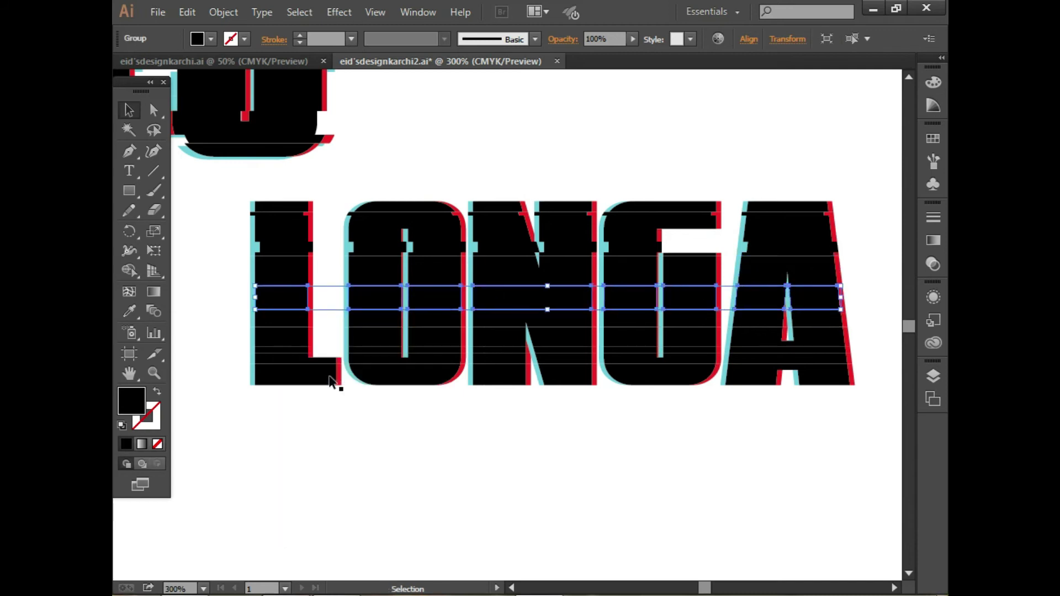
{"action": "left_click", "coordinate": [293, 429]}
Group the black strip in the lower half of LONGA, above the L's foot, and shift it to the right
{"action": "left_click", "coordinate": [271, 307]}
{"action": "left_click", "coordinate": [284, 336]}
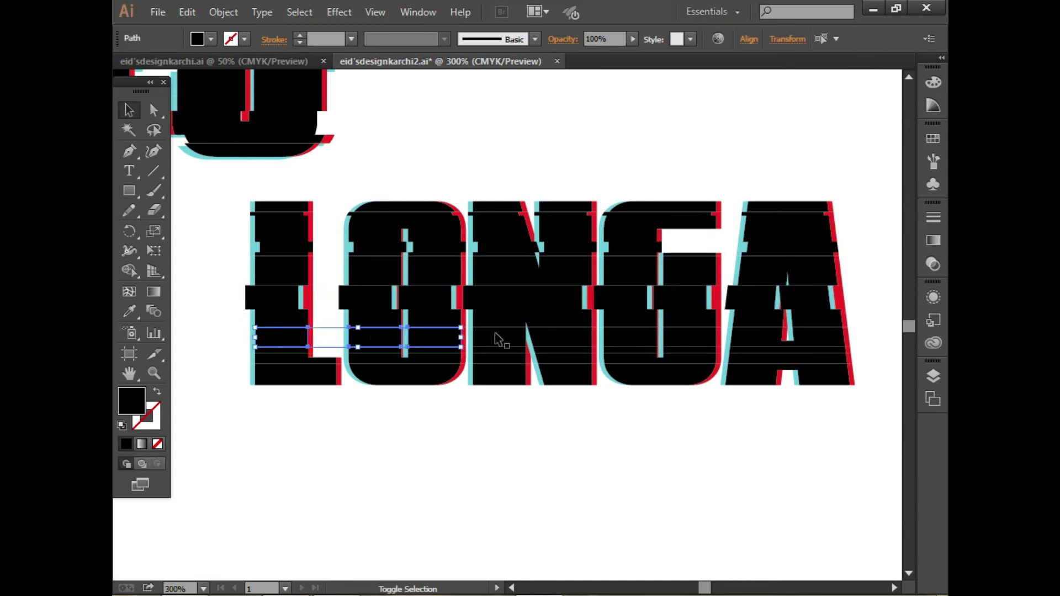
{"action": "right_click", "coordinate": [714, 327]}
{"action": "left_click", "coordinate": [729, 405]}
{"action": "left_click", "coordinate": [552, 430]}
Group the narrow black strip at the upper edge of the L's foot across LONGA and shift it to the left
{"action": "left_click", "coordinate": [272, 360]}
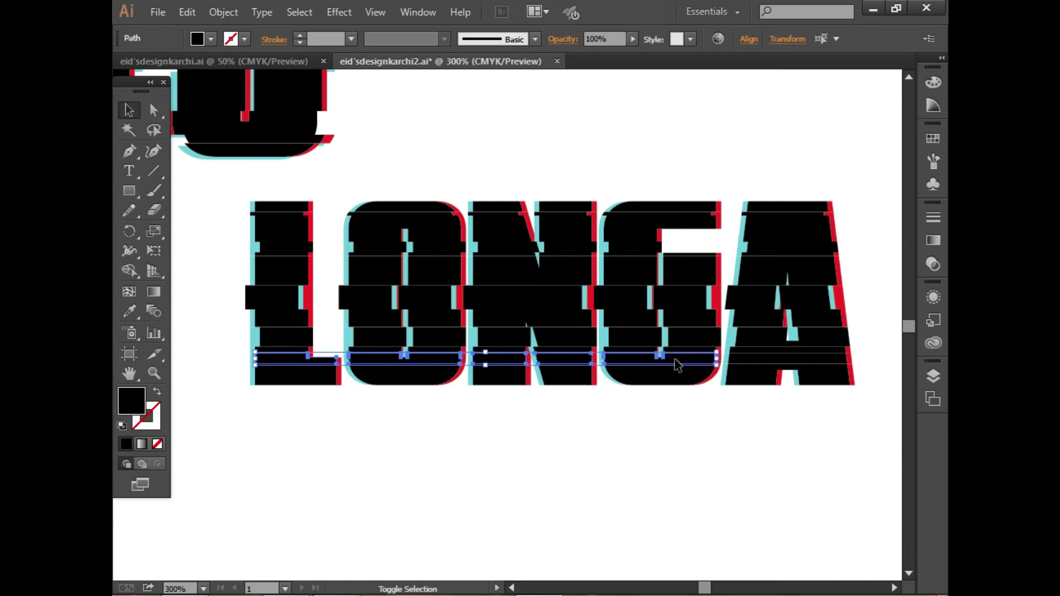
{"action": "right_click", "coordinate": [758, 370]}
{"action": "left_click", "coordinate": [796, 197]}
{"action": "left_click", "coordinate": [230, 350]}
Group the bottom black strip across all the letters of LONGA and shift it slightly to the right
{"action": "left_click", "coordinate": [292, 376]}
{"action": "left_click", "coordinate": [328, 396]}
{"action": "left_click", "coordinate": [296, 375]}
{"action": "left_click", "coordinate": [409, 377], "text": "shift"}
{"action": "left_click", "coordinate": [535, 377], "text": "shift"}
{"action": "left_click", "coordinate": [657, 378], "text": "shift"}
{"action": "left_click", "coordinate": [746, 381], "text": "shift"}
{"action": "right_click", "coordinate": [705, 391]}
{"action": "left_click", "coordinate": [596, 429]}
{"action": "left_click", "coordinate": [363, 414]}
{"action": "left_click", "coordinate": [283, 382]}
{"action": "left_click", "coordinate": [216, 449]}
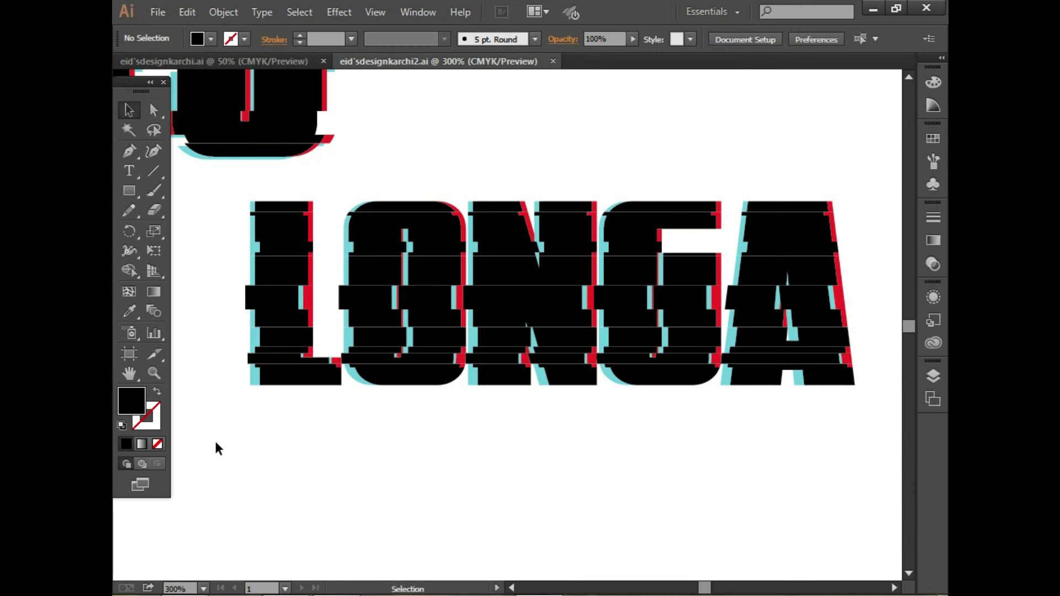
Select all the black strips of LONGA and group them
{"action": "left_click_drag", "start_coordinate": [233, 190], "coordinate": [854, 436]}
{"action": "right_click", "coordinate": [520, 193]}
{"action": "left_click", "coordinate": [561, 270]}
{"action": "key", "text": "ctrl+a"}
{"action": "left_click", "coordinate": [424, 146]}
{"action": "left_click", "coordinate": [272, 265]}
{"action": "key", "text": "ctrl+shift+a"}
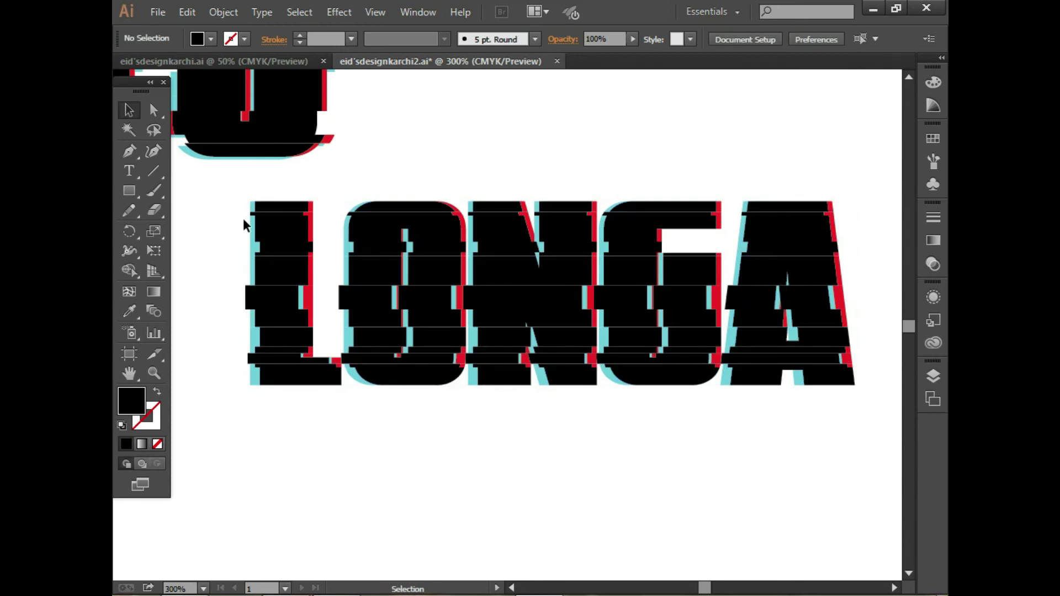
Ungroup the cyan copy of LONGA into separate strips
{"action": "left_click", "coordinate": [316, 220]}
{"action": "key", "text": "ctrl+shift+a"}
{"action": "right_click", "coordinate": [280, 239]}
{"action": "left_click", "coordinate": [373, 327]}
{"action": "left_click", "coordinate": [236, 214]}
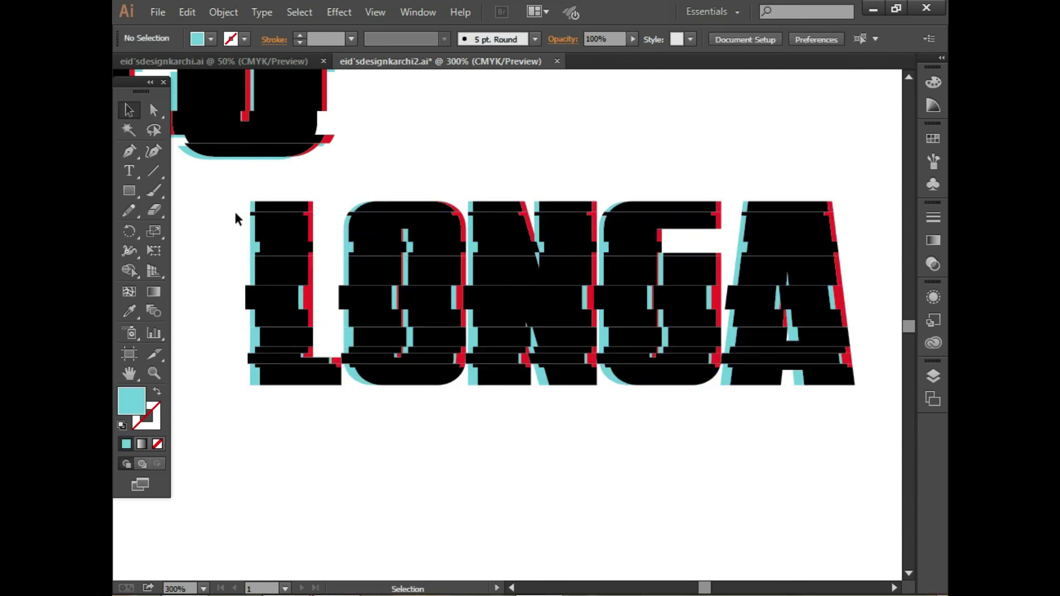
Group the thin cyan strip near the top of LONGA
{"action": "left_click_drag", "start_coordinate": [892, 212], "coordinate": [236, 214]}
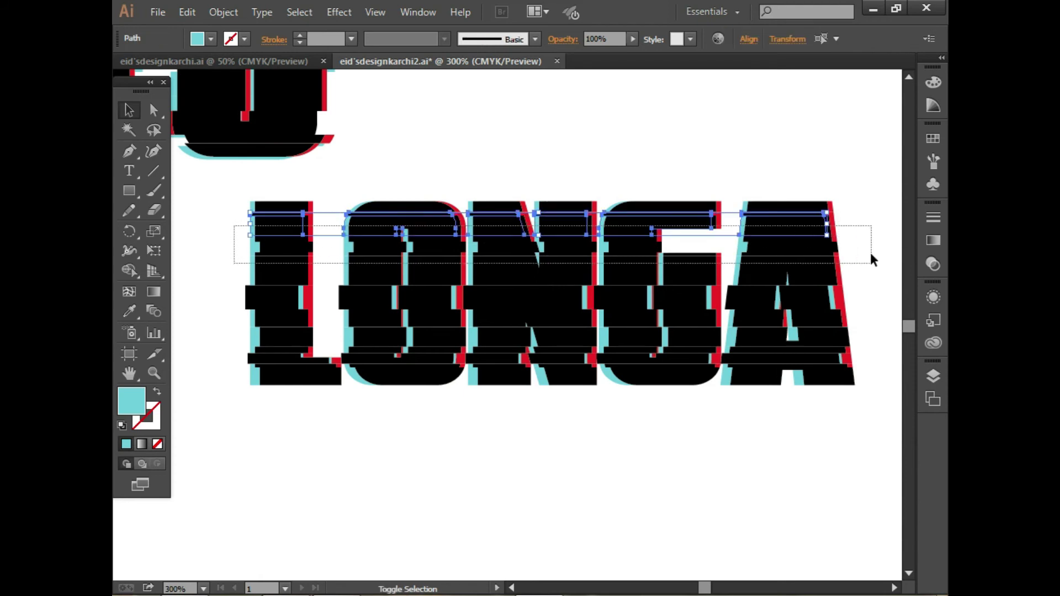
{"action": "right_click", "coordinate": [308, 214]}
{"action": "left_click", "coordinate": [379, 290]}
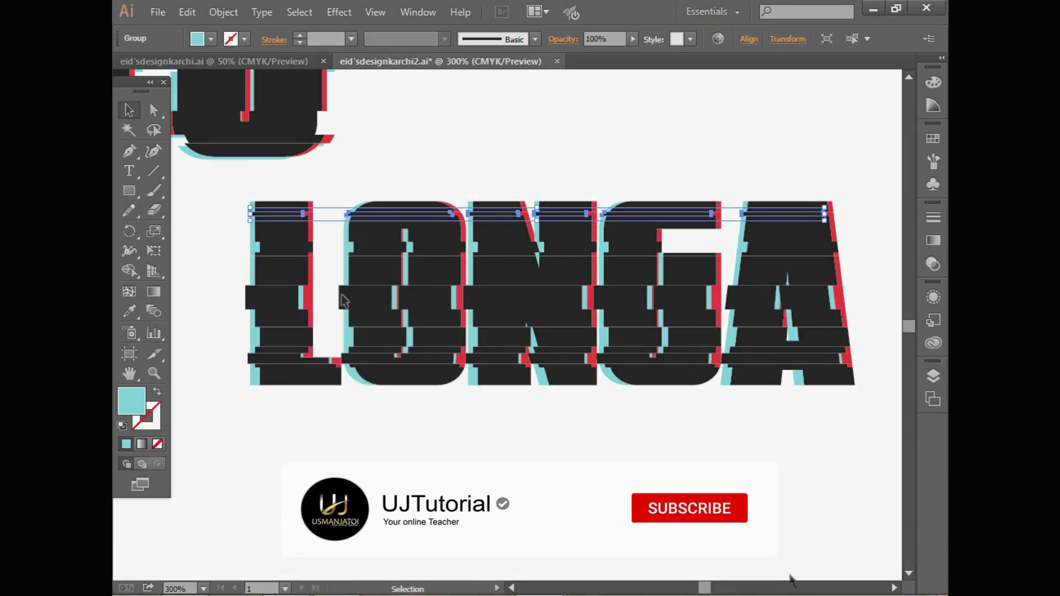
{"action": "left_click", "coordinate": [328, 256]}
{"action": "left_click", "coordinate": [277, 213]}
{"action": "left_click", "coordinate": [329, 235]}
Shift the cyan strip across LONGA level with the G's opening to the right
{"action": "scroll", "coordinate": [767, 247], "scroll_direction": "right", "scroll_amount": 3}
{"action": "left_click", "coordinate": [767, 246]}
{"action": "key", "text": "Right"}
{"action": "key", "text": "Right"}
{"action": "key", "text": "Right"}
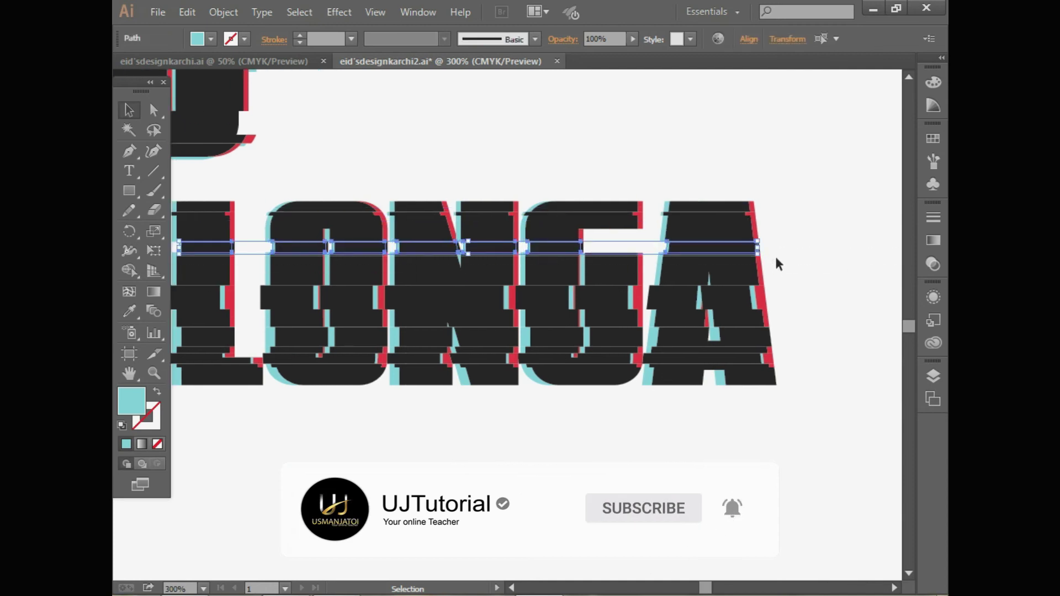
{"action": "left_click", "coordinate": [774, 302]}
{"action": "scroll", "coordinate": [738, 316], "scroll_direction": "left", "scroll_amount": 3}
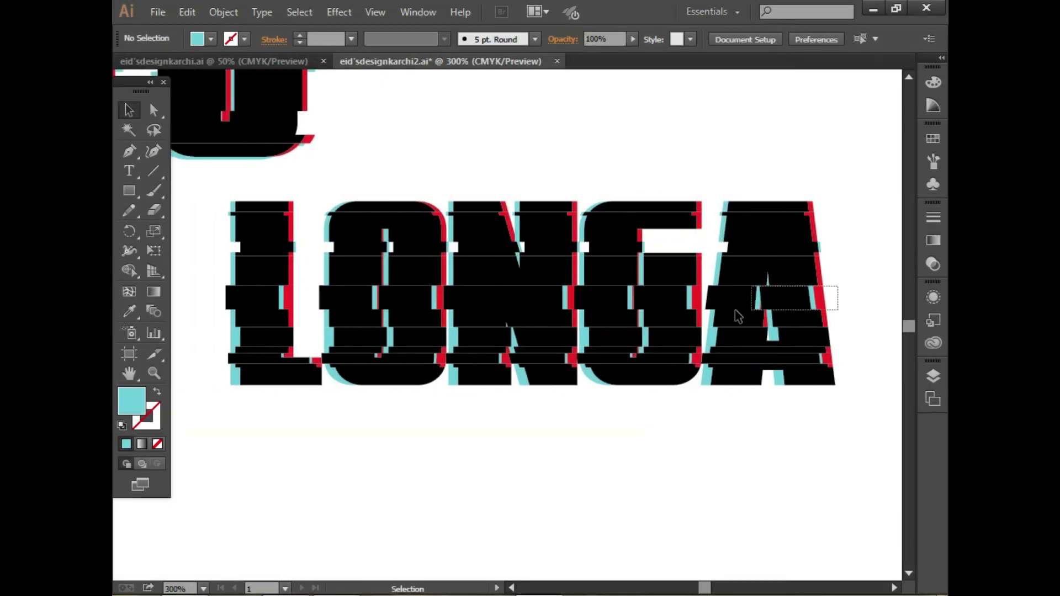
Shift the middle cyan strip of LONGA to the left and group its pieces
{"action": "left_click", "coordinate": [229, 301]}
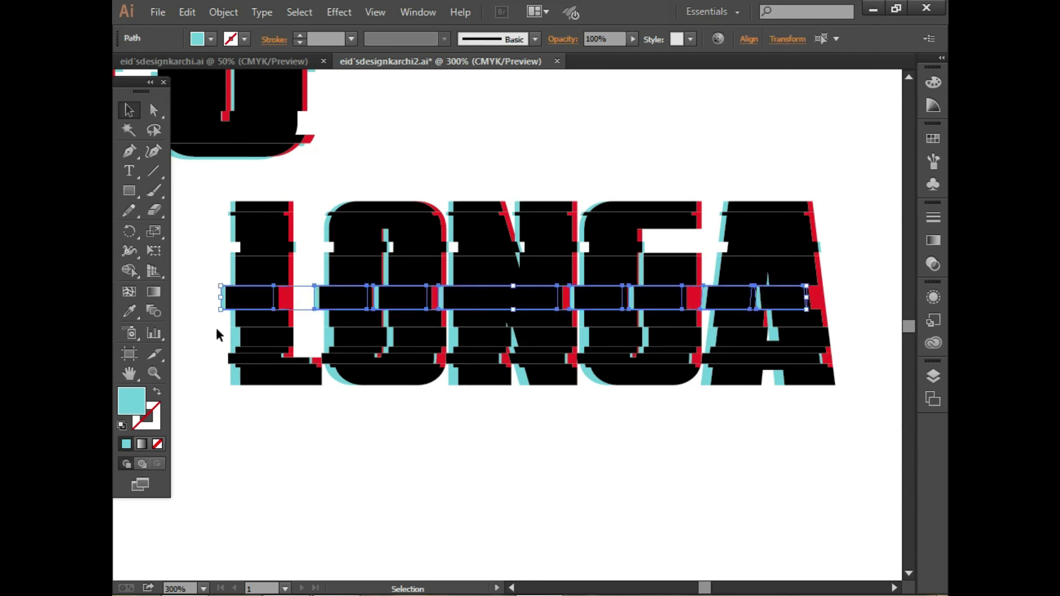
{"action": "right_click", "coordinate": [232, 308]}
{"action": "left_click", "coordinate": [263, 381]}
Group the two cyan strips below the middle of LONGA, shifting the upper one right and the lower one left
{"action": "left_click_drag", "start_coordinate": [225, 324], "coordinate": [245, 359]}
{"action": "right_click", "coordinate": [839, 340]}
{"action": "left_click", "coordinate": [819, 418]}
{"action": "right_click", "coordinate": [245, 360]}
{"action": "left_click", "coordinate": [286, 192]}
{"action": "left_click", "coordinate": [273, 386]}
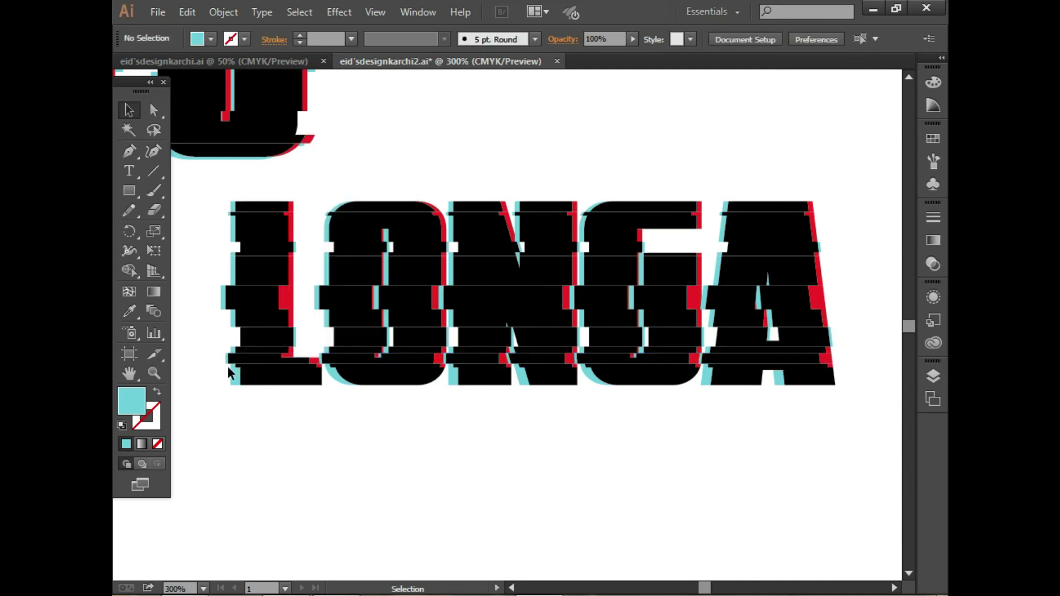
Group the bottom cyan strip of LONGA and shift it to the right
{"action": "left_click", "coordinate": [493, 393]}
{"action": "left_click_drag", "start_coordinate": [220, 369], "coordinate": [834, 426]}
{"action": "right_click", "coordinate": [686, 388]}
{"action": "left_click", "coordinate": [721, 216]}
{"action": "left_click", "coordinate": [645, 456]}
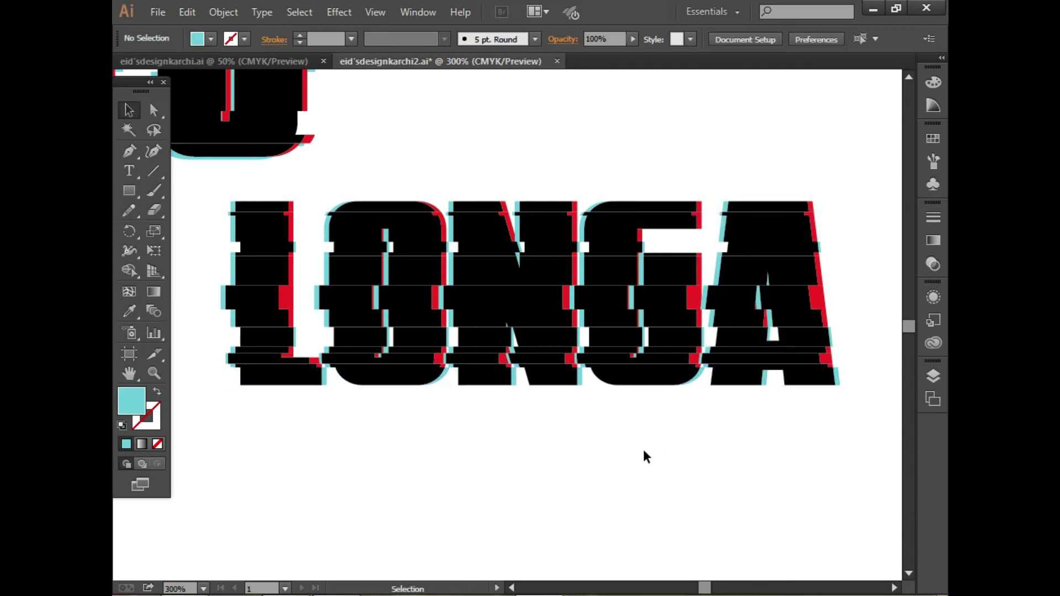
Select all the cyan strips of LONGA and group them, comparing the result with the previous state
{"action": "left_click_drag", "start_coordinate": [221, 193], "coordinate": [839, 474]}
{"action": "right_click", "coordinate": [339, 293]}
{"action": "left_click", "coordinate": [326, 407]}
{"action": "key", "text": "ctrl+z"}
{"action": "key", "text": "ctrl+shift+z"}
{"action": "key", "text": "ctrl+z"}
{"action": "key", "text": "ctrl+shift+z"}
{"action": "key", "text": "ctrl+z"}
{"action": "key", "text": "ctrl+shift+z"}
Ungroup the red copy of LONGA, group its thin strip near the top and shift that strip left
{"action": "right_click", "coordinate": [258, 251]}
{"action": "left_click", "coordinate": [285, 265]}
{"action": "left_click_drag", "start_coordinate": [223, 214], "coordinate": [843, 214]}
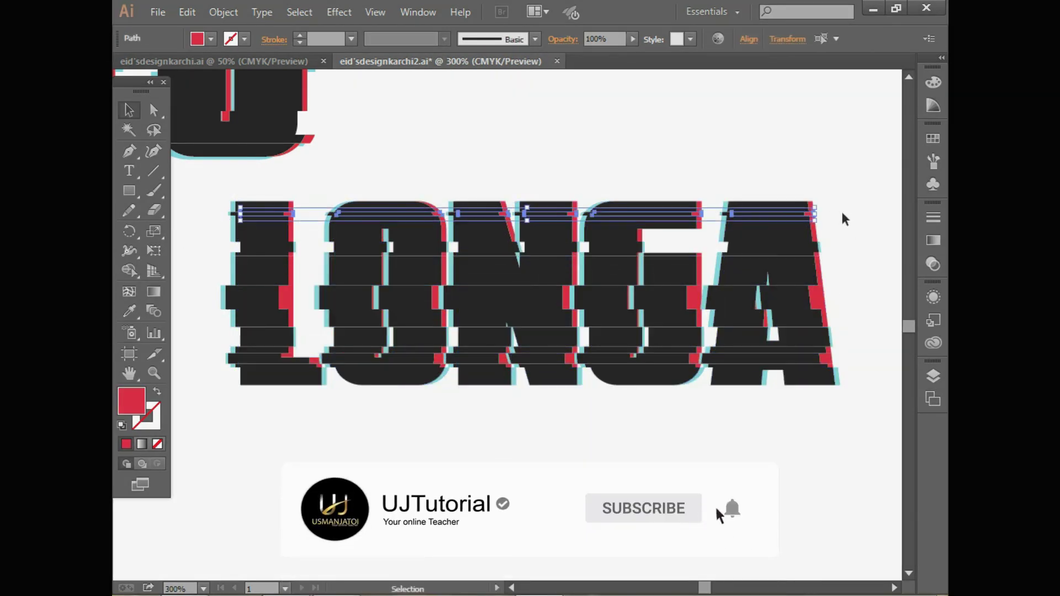
{"action": "right_click", "coordinate": [239, 213]}
{"action": "left_click", "coordinate": [333, 309]}
{"action": "left_click", "coordinate": [325, 213]}
{"action": "left_click", "coordinate": [303, 230]}
Group the red strip of LONGA level with the G's opening and shift it to the right
{"action": "left_click_drag", "start_coordinate": [237, 241], "coordinate": [726, 248]}
{"action": "scroll", "coordinate": [552, 287], "scroll_direction": "left", "scroll_amount": 3}
{"action": "right_click", "coordinate": [389, 259]}
{"action": "left_click", "coordinate": [436, 340]}
{"action": "left_click", "coordinate": [371, 433]}
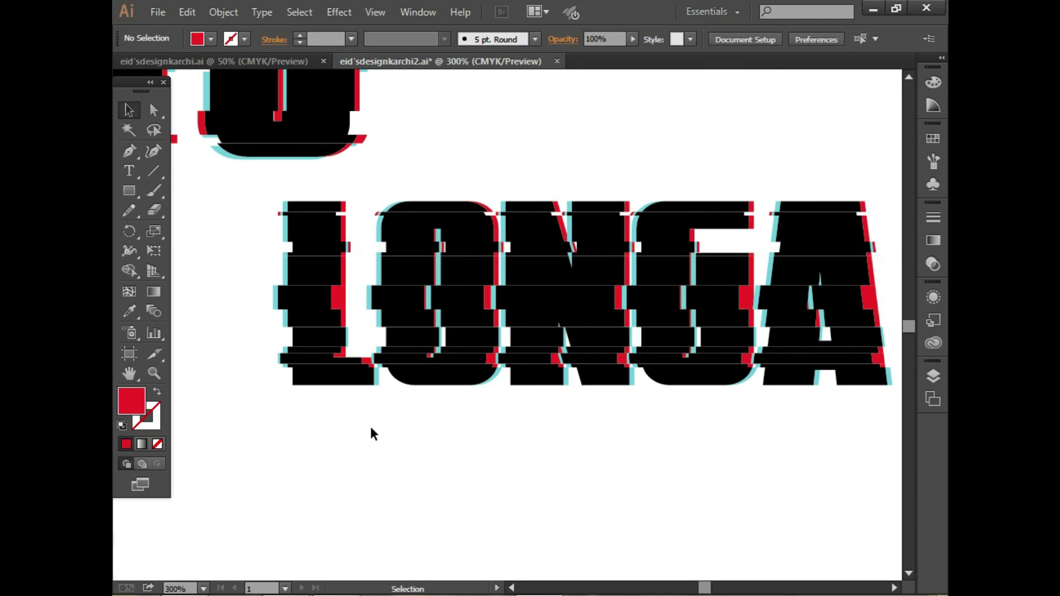
Group the middle red strip of LONGA and shift it to the left
{"action": "left_click_drag", "start_coordinate": [474, 307], "coordinate": [474, 307]}
{"action": "right_click", "coordinate": [778, 294]}
{"action": "left_click", "coordinate": [780, 474]}
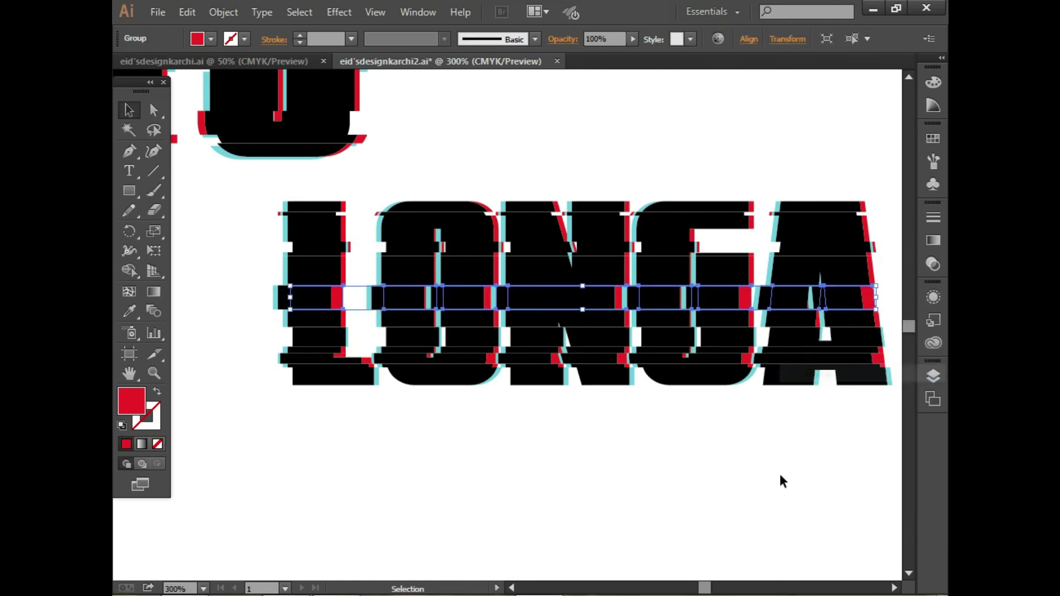
{"action": "left_click", "coordinate": [678, 537]}
Group the two red strips below the middle of LONGA, shifting the upper one right and the lower one left
{"action": "mouse_move", "coordinate": [307, 338]}
{"action": "left_mouse_down"}
{"action": "mouse_move", "coordinate": [900, 345]}
{"action": "mouse_move", "coordinate": [236, 371]}
{"action": "mouse_move", "coordinate": [872, 456]}
{"action": "left_mouse_up"}
{"action": "right_click", "coordinate": [777, 326]}
{"action": "left_click", "coordinate": [781, 506]}
{"action": "left_click", "coordinate": [756, 439]}
{"action": "right_click", "coordinate": [255, 374]}
{"action": "left_click", "coordinate": [323, 193]}
Group the bottom red strip of LONGA and shift it to the right
{"action": "right_click", "coordinate": [631, 381]}
{"action": "left_click", "coordinate": [666, 210]}
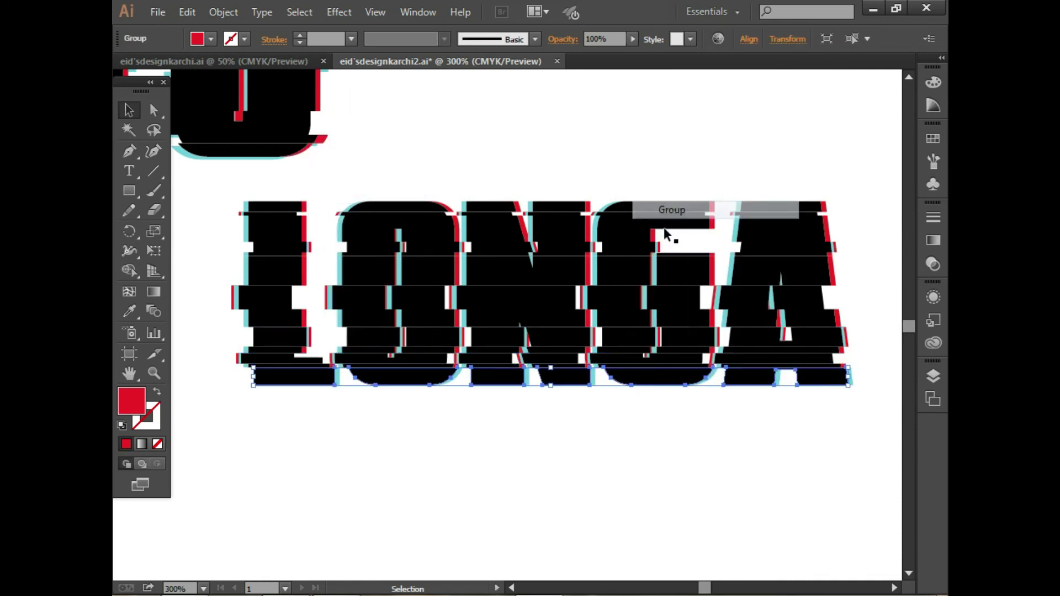
{"action": "left_click", "coordinate": [453, 461]}
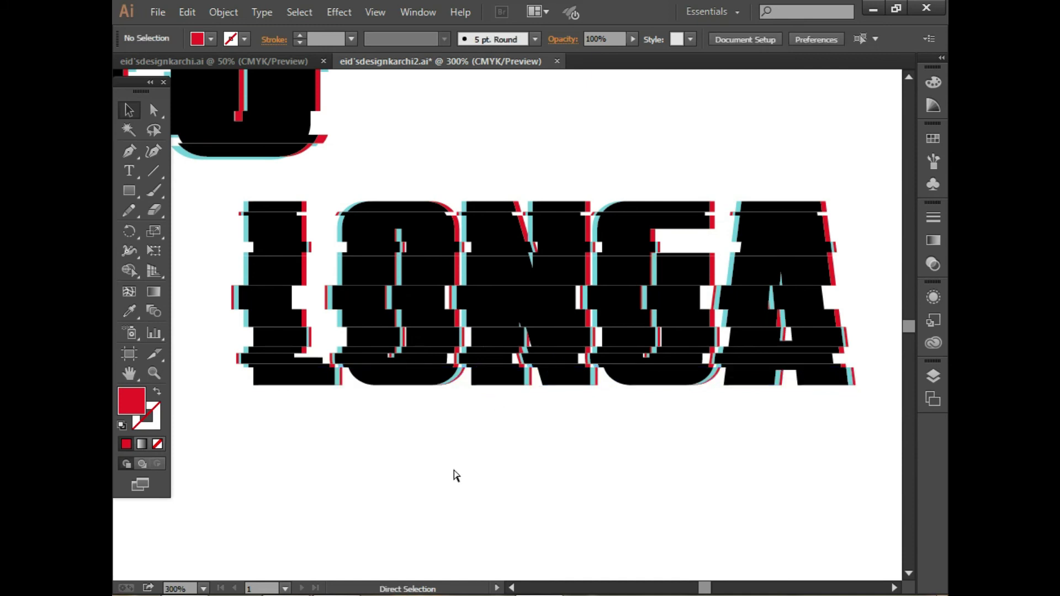
Select all the red strips of LONGA and group them
{"action": "left_click_drag", "start_coordinate": [232, 197], "coordinate": [858, 412]}
{"action": "right_click", "coordinate": [630, 308]}
{"action": "left_click", "coordinate": [756, 389]}
Examine the glitch text at different zoom levels, ending at 100%
{"action": "left_click", "coordinate": [204, 588]}
{"action": "left_click", "coordinate": [217, 402]}
{"action": "key", "text": "z"}
{"action": "left_click", "coordinate": [506, 351]}
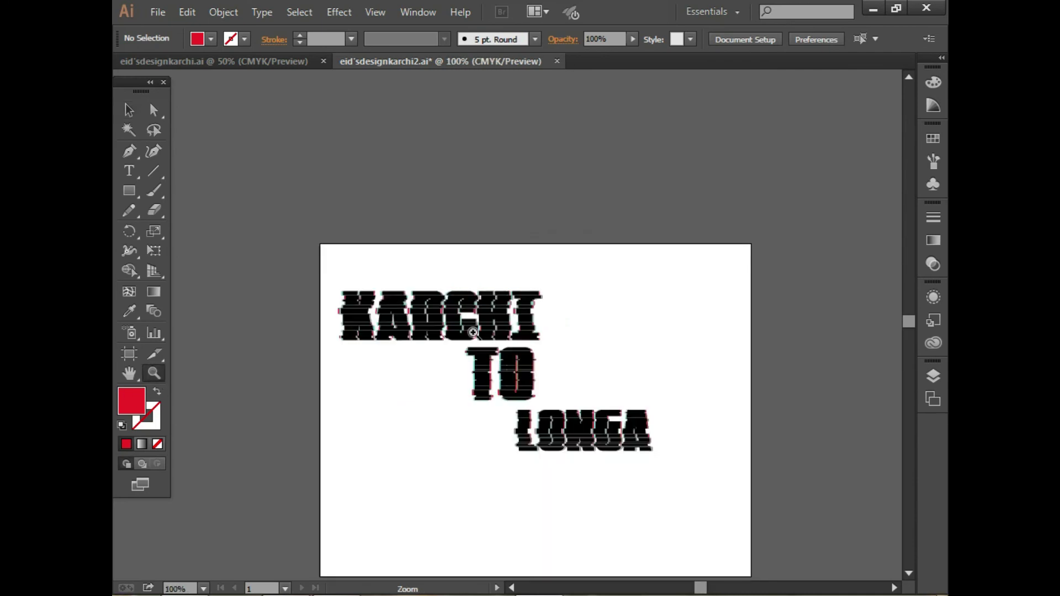
{"action": "left_click", "coordinate": [506, 351]}
{"action": "left_click", "coordinate": [203, 589]}
{"action": "left_click", "coordinate": [227, 334]}
{"action": "left_click", "coordinate": [204, 588]}
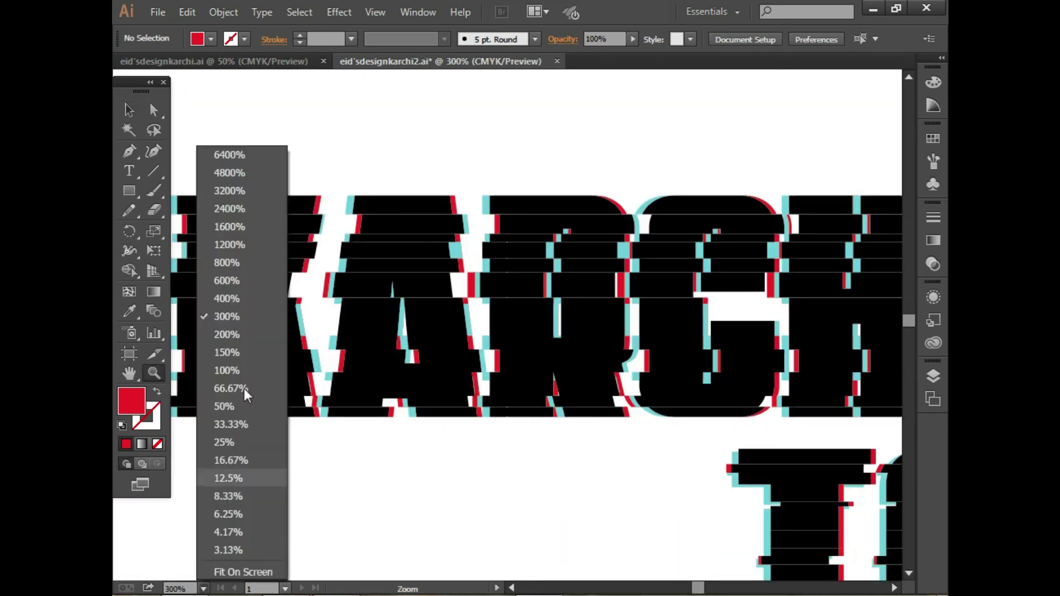
{"action": "left_click", "coordinate": [226, 298]}
{"action": "left_click", "coordinate": [203, 589]}
{"action": "left_click", "coordinate": [227, 369]}
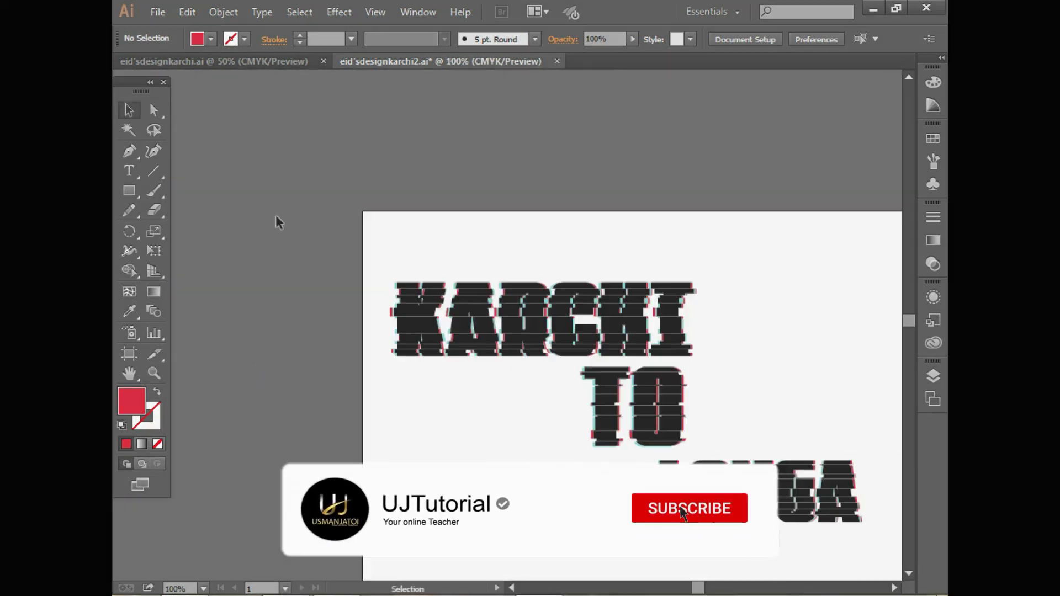
Ungroup the black strip across the lower half of KARCHI into separate letter pieces
{"action": "scroll", "coordinate": [908, 574], "scroll_direction": "down", "scroll_amount": 3}
{"action": "right_click", "coordinate": [600, 193]}
{"action": "left_click", "coordinate": [677, 298]}
{"action": "left_click", "coordinate": [523, 217]}
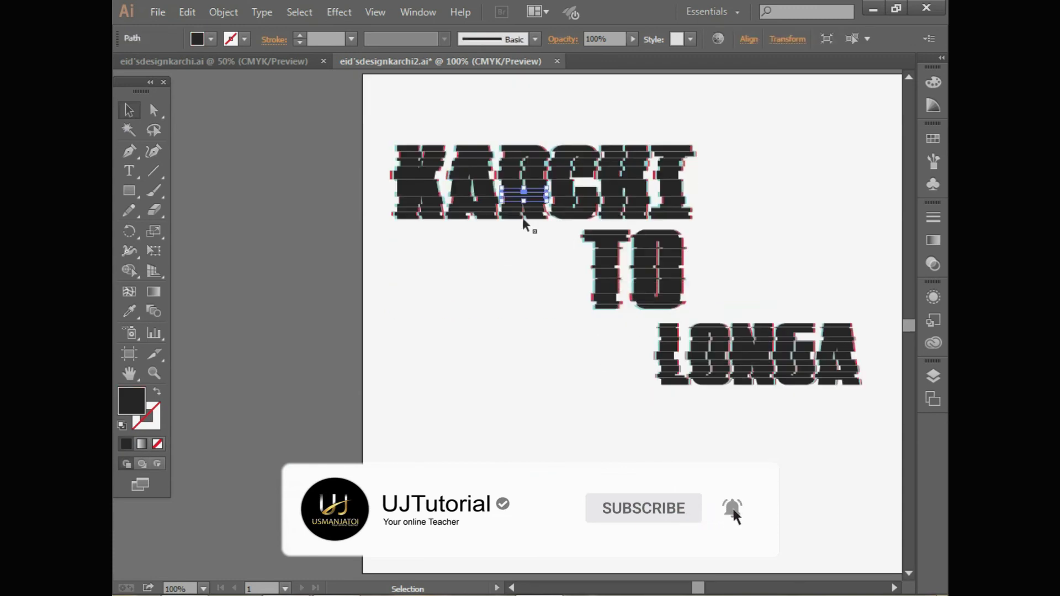
{"action": "left_click", "coordinate": [389, 148]}
{"action": "right_click", "coordinate": [397, 217]}
{"action": "left_click", "coordinate": [381, 182]}
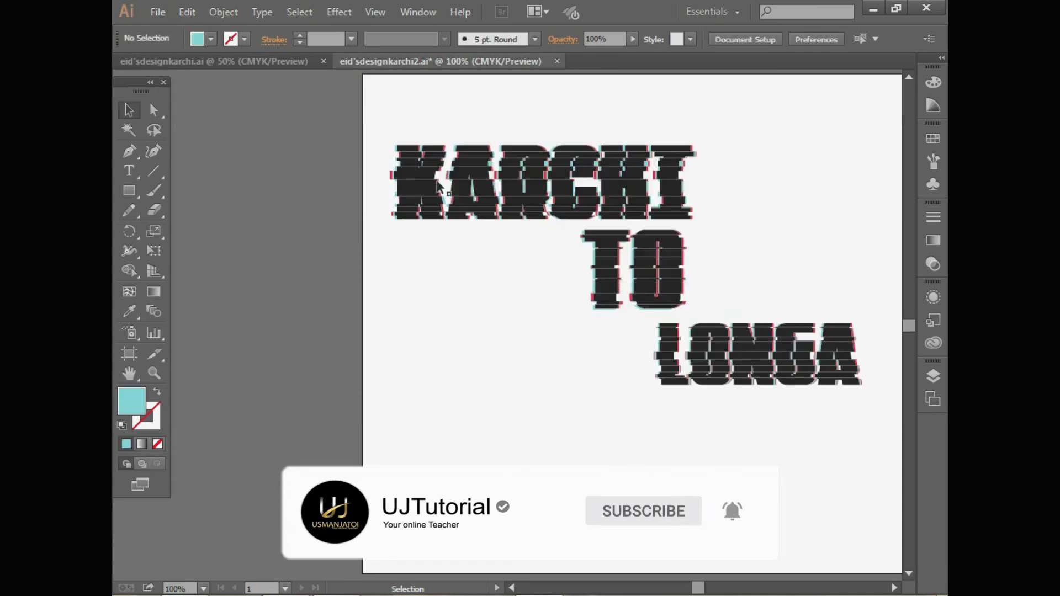
{"action": "left_click", "coordinate": [399, 162]}
{"action": "left_click", "coordinate": [390, 158]}
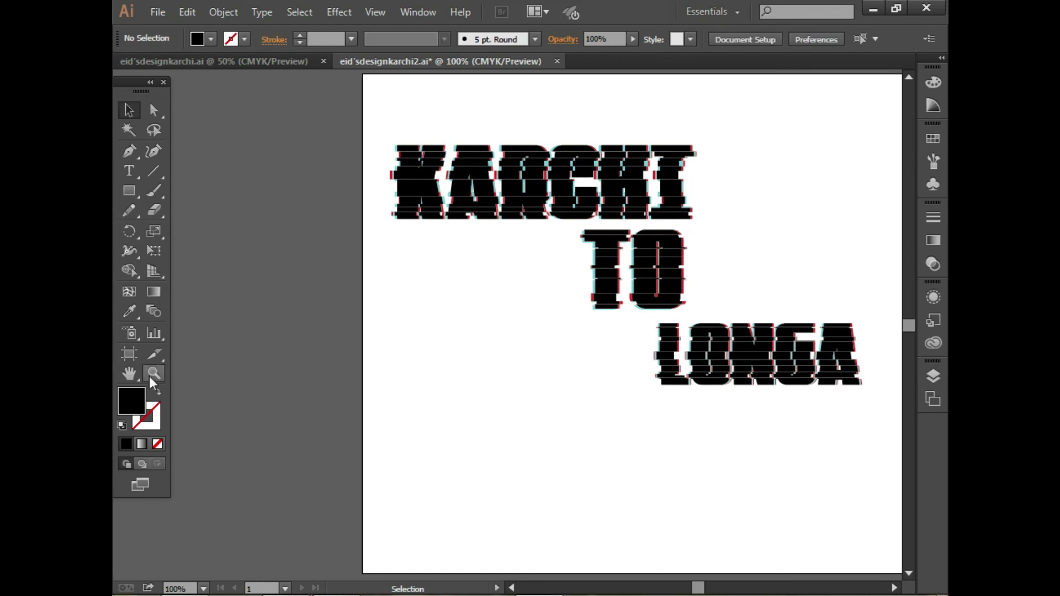
Zoom in on KARCHI to 300% and ungroup its topmost strip into separate letter pieces
{"action": "left_click", "coordinate": [154, 373]}
{"action": "left_click", "coordinate": [486, 195]}
{"action": "left_click", "coordinate": [458, 268]}
{"action": "key", "text": "v"}
{"action": "left_click", "coordinate": [497, 266]}
{"action": "right_click", "coordinate": [500, 264]}
{"action": "left_click", "coordinate": [339, 235]}
{"action": "left_click_drag", "start_coordinate": [485, 524], "coordinate": [486, 525]}
Ungroup the second strip from the top of KARCHI into separate letter pieces
{"action": "right_click", "coordinate": [402, 377]}
{"action": "left_click", "coordinate": [496, 301]}
{"action": "left_click", "coordinate": [490, 302]}
{"action": "left_click", "coordinate": [403, 282]}
{"action": "right_click", "coordinate": [406, 283]}
{"action": "left_click", "coordinate": [464, 379]}
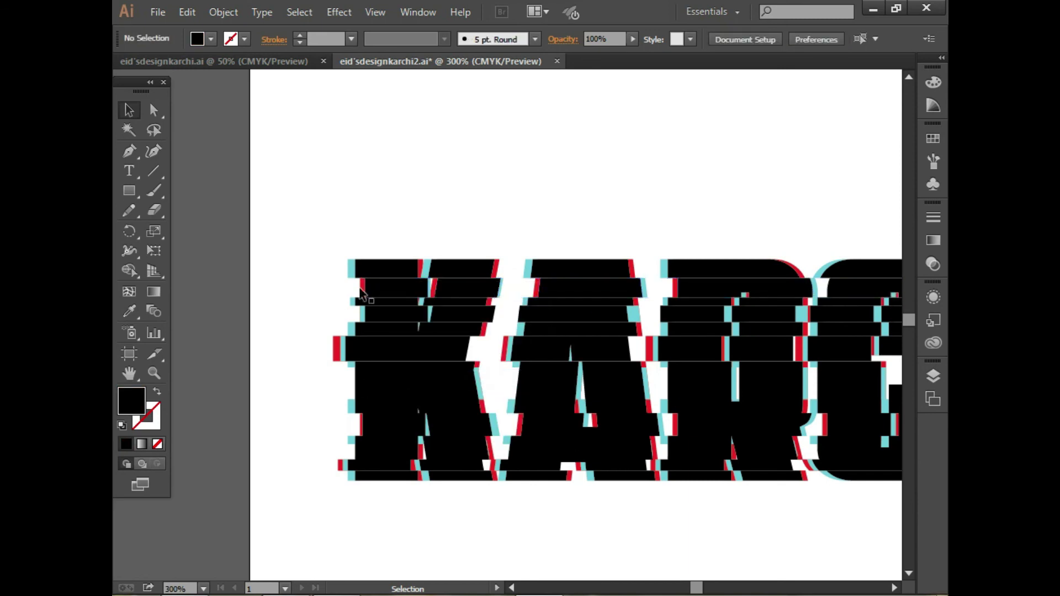
Ungroup the cyan strip crossing the upper arms of the K in KARCHI
{"action": "left_click", "coordinate": [355, 304]}
{"action": "right_click", "coordinate": [356, 313]}
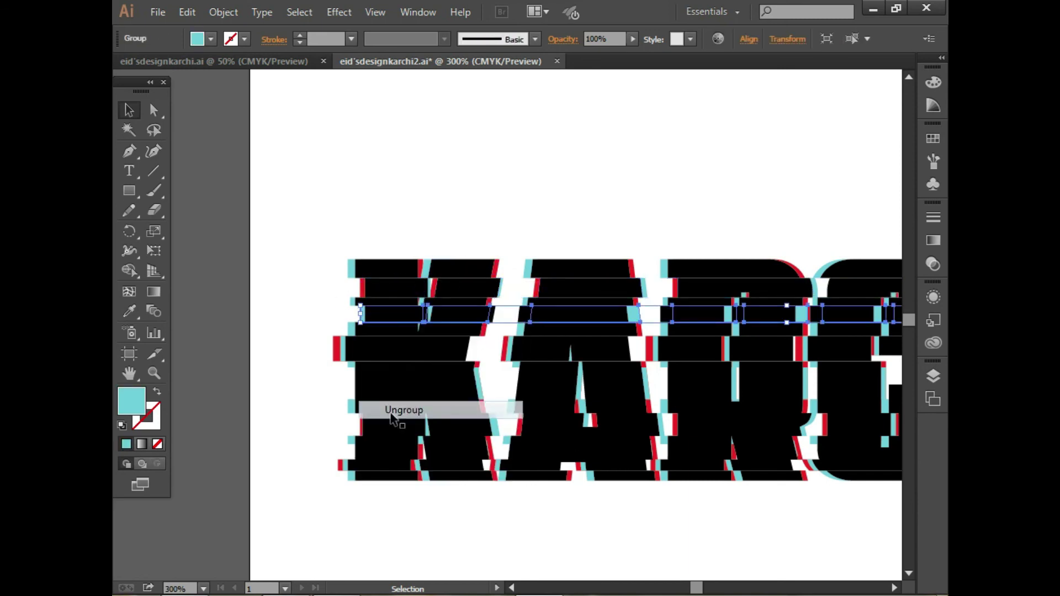
{"action": "left_click", "coordinate": [387, 407]}
{"action": "left_click", "coordinate": [351, 327]}
Ungroup the red and cyan strips shifted furthest left across the middle of KARCHI
{"action": "right_click", "coordinate": [335, 347]}
{"action": "left_click", "coordinate": [381, 442]}
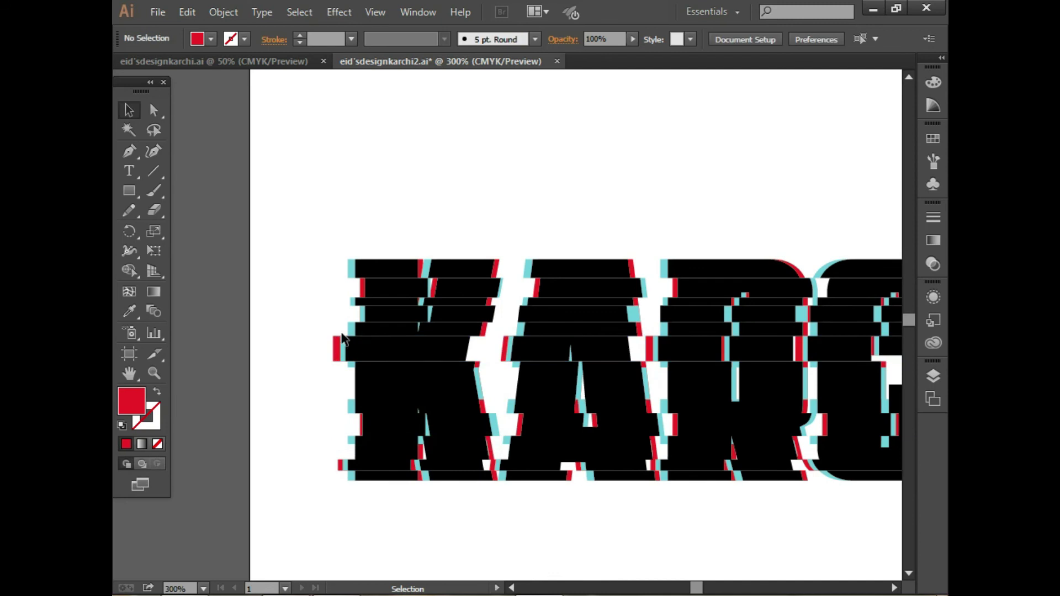
{"action": "right_click", "coordinate": [344, 347]}
{"action": "left_click", "coordinate": [387, 442]}
{"action": "left_click", "coordinate": [352, 370]}
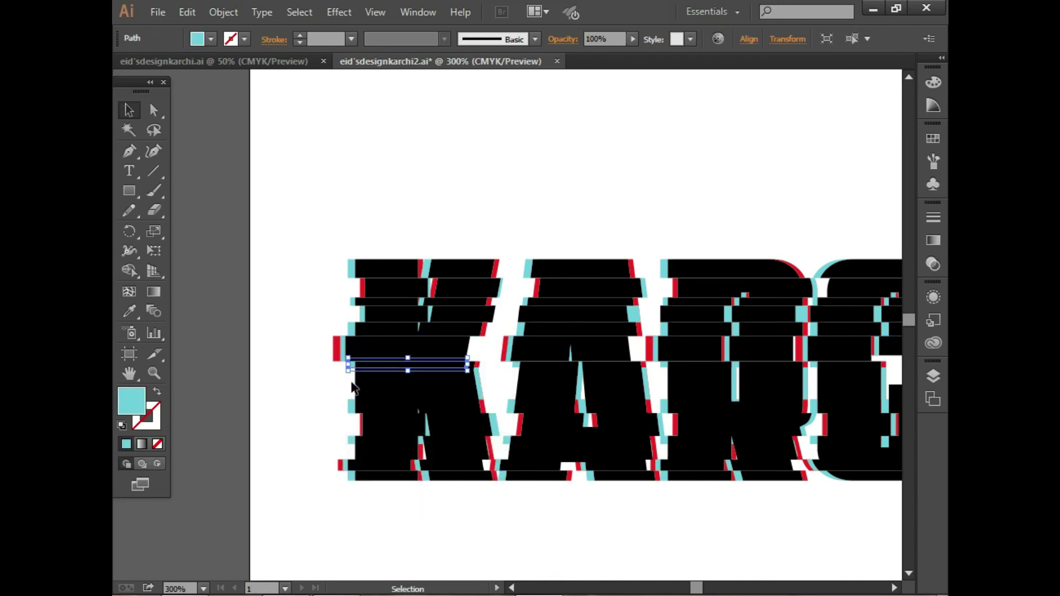
Ungroup the colored strips crossing the legs of the K in KARCHI
{"action": "left_click", "coordinate": [329, 414]}
{"action": "right_click", "coordinate": [491, 414]}
{"action": "left_click", "coordinate": [508, 511]}
{"action": "left_click", "coordinate": [503, 532]}
{"action": "right_click", "coordinate": [481, 431]}
{"action": "left_click", "coordinate": [519, 358]}
{"action": "left_click", "coordinate": [358, 424]}
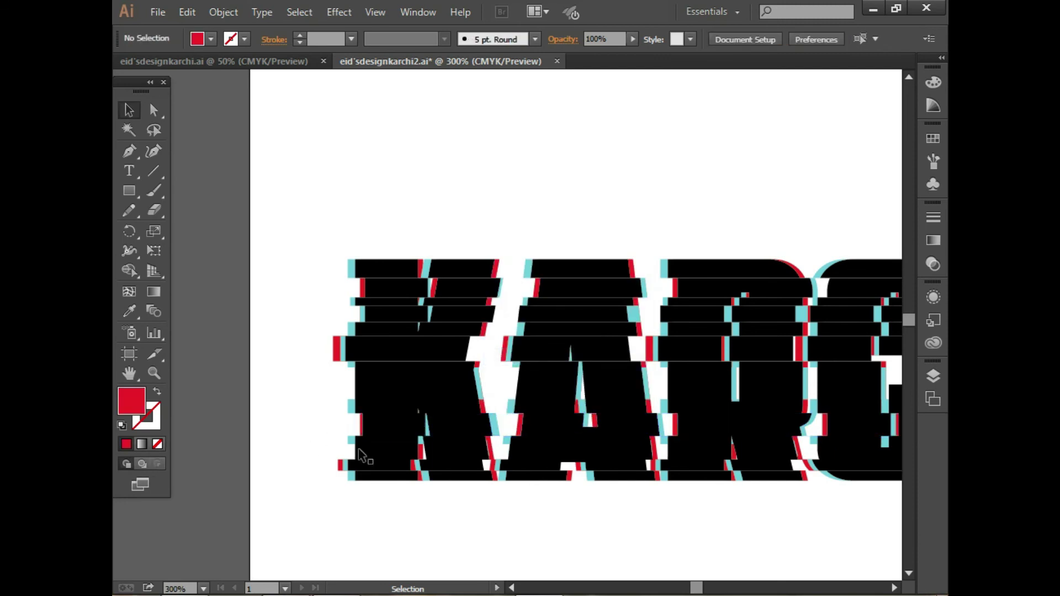
Ungroup the cyan and red strips near the bottom edge of KARCHI into separate letter pieces
{"action": "left_click", "coordinate": [359, 458]}
{"action": "right_click", "coordinate": [409, 461]}
{"action": "left_click", "coordinate": [436, 384]}
{"action": "left_click", "coordinate": [343, 462]}
{"action": "right_click", "coordinate": [343, 463]}
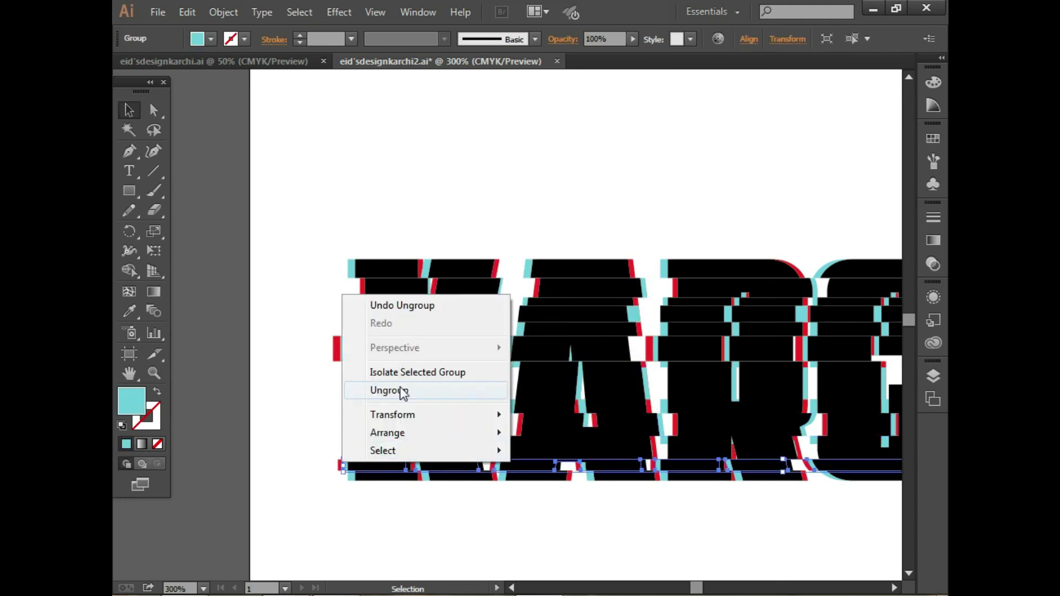
{"action": "left_click", "coordinate": [401, 389]}
{"action": "left_click", "coordinate": [315, 450]}
{"action": "right_click", "coordinate": [340, 465]}
{"action": "left_click", "coordinate": [393, 391]}
{"action": "left_click", "coordinate": [286, 451]}
Select the K to find strips still spanning several letters, and ungroup those across the lower part and middle of KARCHI
{"action": "left_click_drag", "start_coordinate": [339, 222], "coordinate": [482, 492]}
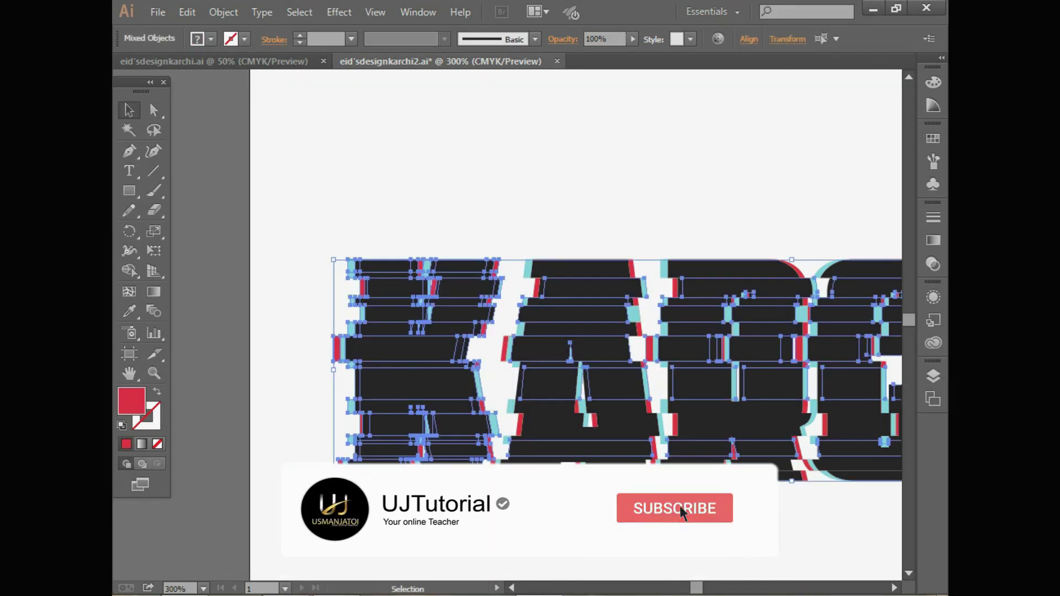
{"action": "left_click", "coordinate": [489, 496]}
{"action": "left_click", "coordinate": [548, 450]}
{"action": "left_click", "coordinate": [543, 440]}
{"action": "left_click", "coordinate": [544, 424]}
{"action": "left_click", "coordinate": [550, 387]}
{"action": "right_click", "coordinate": [613, 442]}
{"action": "left_click", "coordinate": [652, 358]}
{"action": "left_click", "coordinate": [601, 351]}
{"action": "right_click", "coordinate": [598, 350]}
{"action": "left_click", "coordinate": [640, 446]}
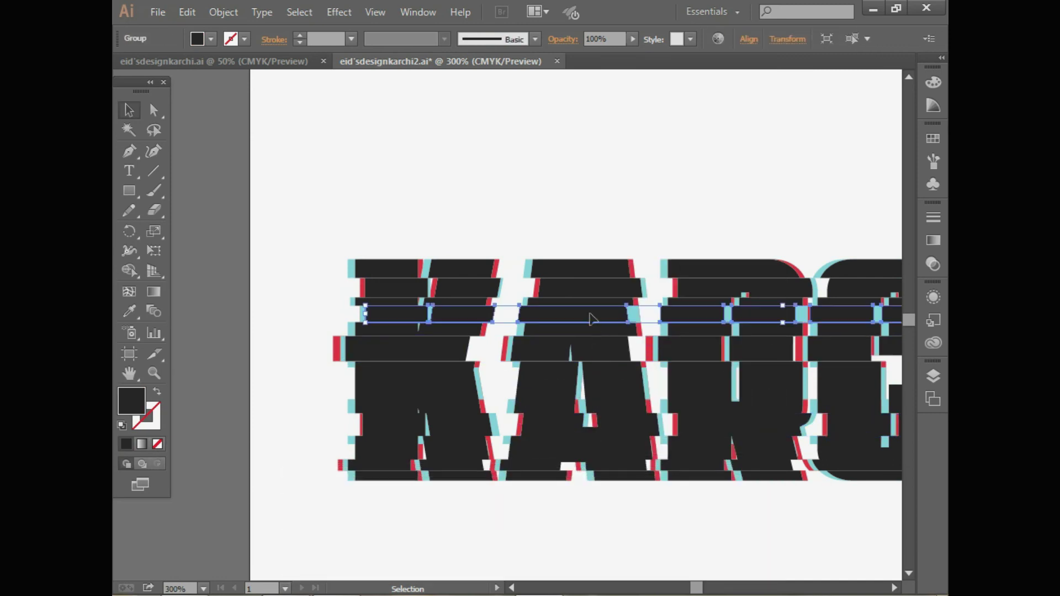
Undo the last changes to the strips of KARCHI
{"action": "left_click", "coordinate": [580, 288]}
{"action": "left_click_drag", "start_coordinate": [487, 515], "coordinate": [487, 515]}
{"action": "left_click", "coordinate": [545, 453]}
{"action": "key", "text": "ctrl+z"}
{"action": "key", "text": "ctrl+z"}
{"action": "key", "text": "ctrl+z"}
{"action": "key", "text": "ctrl+z"}
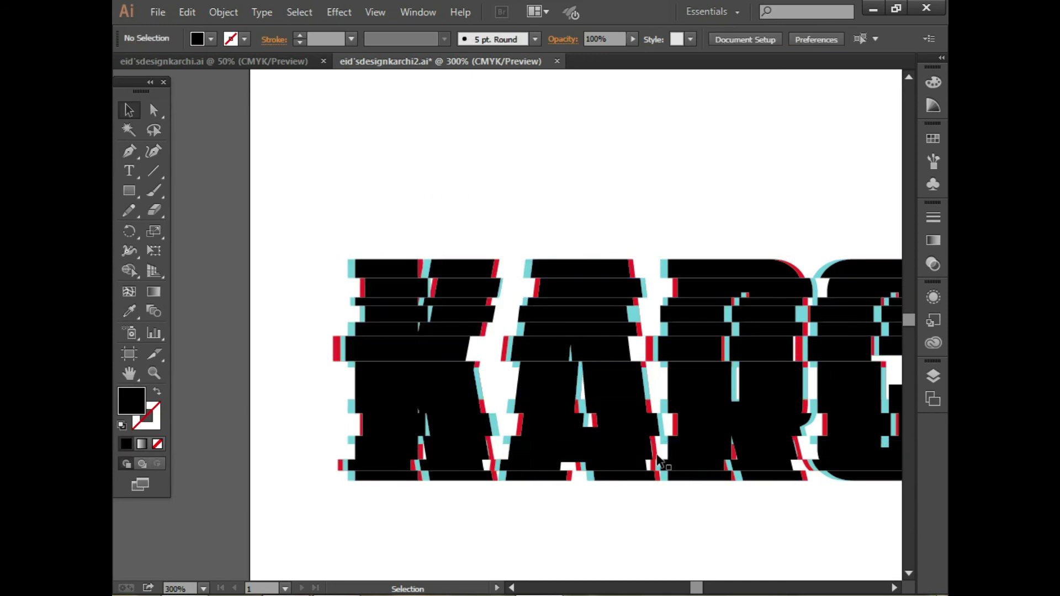
Ungroup the strip just below the top edge of KARCHI
{"action": "left_click", "coordinate": [645, 514]}
{"action": "right_click", "coordinate": [653, 286]}
{"action": "left_click", "coordinate": [693, 381]}
Select the pieces of the K and the A to check which strips still span several letters
{"action": "left_click_drag", "start_coordinate": [312, 205], "coordinate": [489, 509]}
{"action": "key", "text": "ctrl+shift+a"}
{"action": "right_click", "coordinate": [578, 387]}
{"action": "left_click", "coordinate": [234, 272]}
{"action": "left_click_drag", "start_coordinate": [282, 211], "coordinate": [494, 514]}
{"action": "left_click", "coordinate": [492, 507]}
{"action": "left_click", "coordinate": [498, 469]}
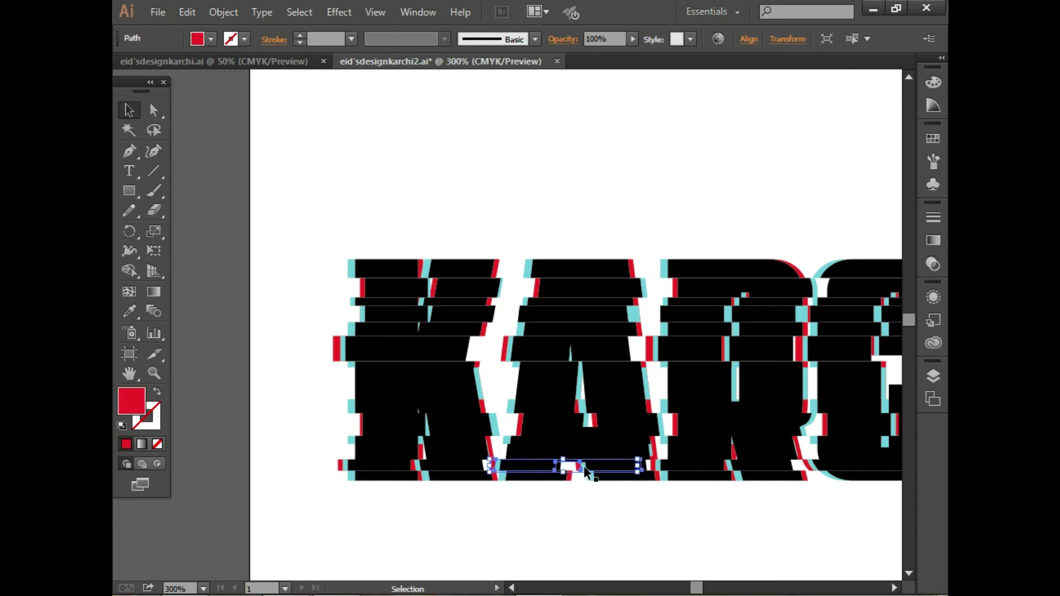
{"action": "key", "text": "ctrl+shift+a"}
{"action": "left_click_drag", "start_coordinate": [532, 201], "coordinate": [623, 498]}
{"action": "key", "text": "ctrl+shift+a"}
{"action": "left_click", "coordinate": [471, 303]}
Ungroup the thin cyan strip and the strip directly above it near the top of KARCHI
{"action": "right_click", "coordinate": [353, 302]}
{"action": "left_click", "coordinate": [387, 396]}
{"action": "left_click", "coordinate": [336, 349]}
{"action": "left_click", "coordinate": [358, 287]}
{"action": "left_click", "coordinate": [491, 291]}
{"action": "left_click", "coordinate": [503, 295]}
{"action": "right_click", "coordinate": [502, 280]}
{"action": "left_click", "coordinate": [530, 384]}
Ungroup the middle red strip that still joins the letters of KARCHI, checking the selection of the K
{"action": "left_click_drag", "start_coordinate": [343, 205], "coordinate": [513, 385]}
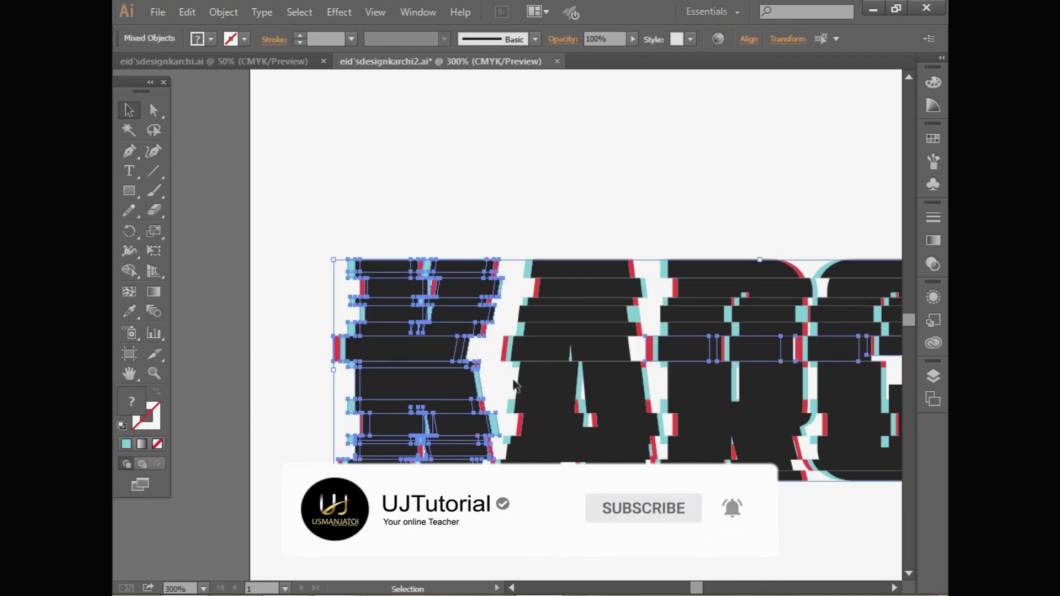
{"action": "key", "text": "ctrl+shift+a"}
{"action": "left_click", "coordinate": [647, 341]}
{"action": "right_click", "coordinate": [647, 341]}
{"action": "left_click", "coordinate": [676, 442]}
{"action": "left_click", "coordinate": [658, 350]}
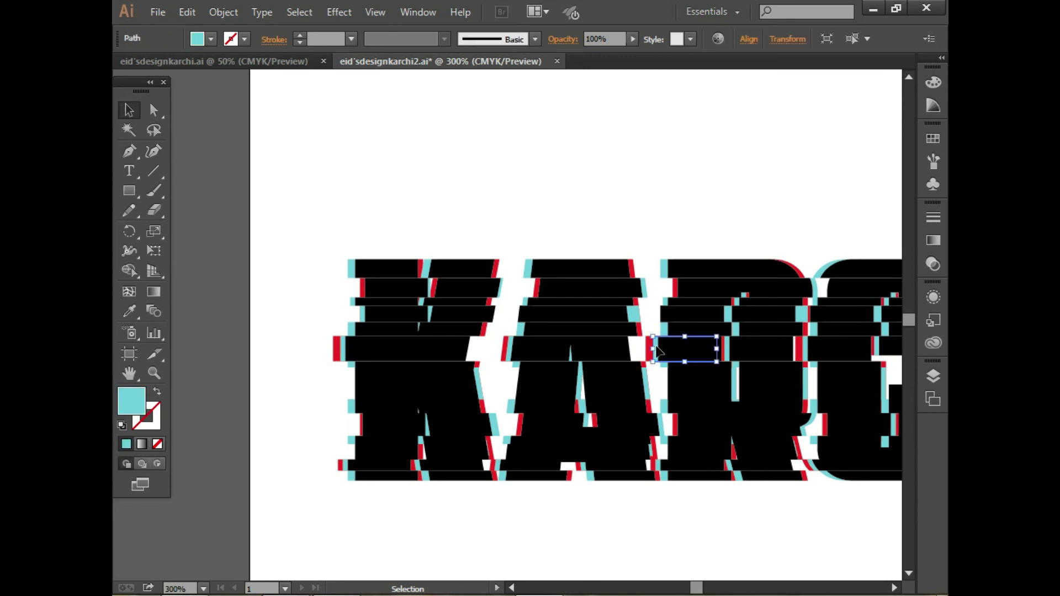
{"action": "left_click_drag", "start_coordinate": [484, 517], "coordinate": [495, 515]}
{"action": "left_click", "coordinate": [508, 467]}
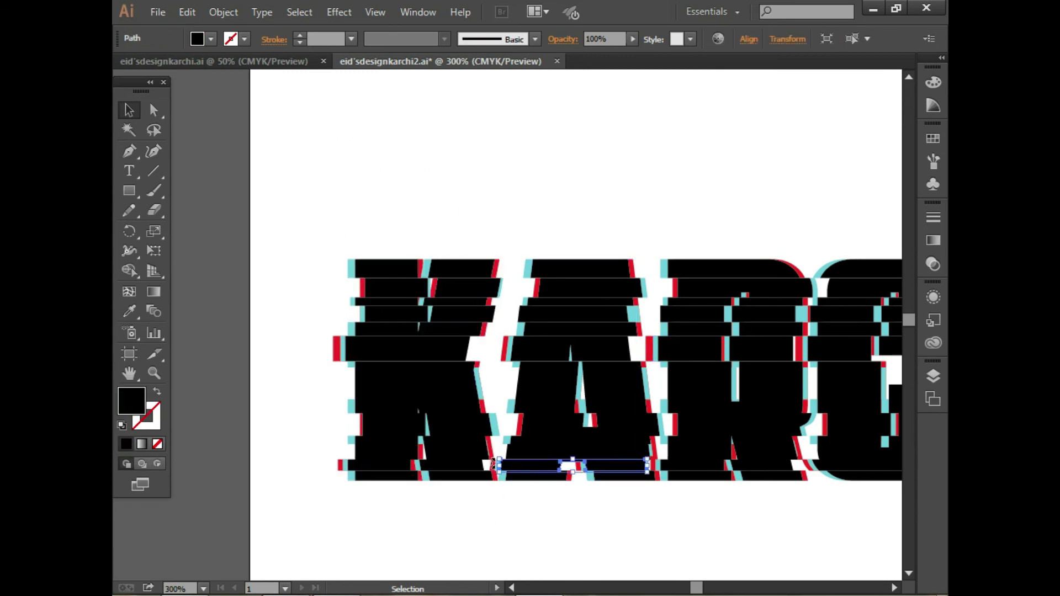
Group all the pieces of the K and nudge the letter left, away from the A
{"action": "left_click_drag", "start_coordinate": [317, 194], "coordinate": [478, 549]}
{"action": "right_click", "coordinate": [394, 175]}
{"action": "left_click", "coordinate": [466, 254]}
{"action": "key", "text": "Left"}
{"action": "key", "text": "Left"}
Ungroup the strip near the top of the R that is still joined to the A's pieces
{"action": "mouse_move", "coordinate": [502, 194]}
{"action": "left_mouse_down"}
{"action": "mouse_move", "coordinate": [677, 542]}
{"action": "mouse_move", "coordinate": [640, 544]}
{"action": "left_mouse_up"}
{"action": "left_click", "coordinate": [707, 296]}
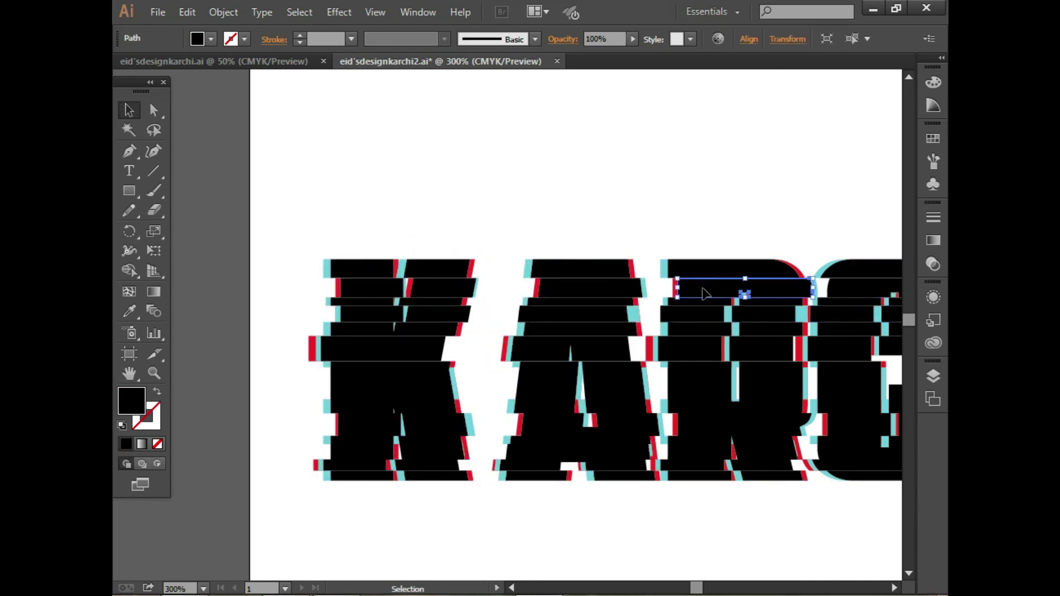
{"action": "left_click", "coordinate": [673, 295]}
{"action": "right_click", "coordinate": [712, 284]}
{"action": "left_click", "coordinate": [754, 378]}
{"action": "left_click_drag", "start_coordinate": [490, 221], "coordinate": [710, 350]}
{"action": "right_click", "coordinate": [697, 316]}
{"action": "left_click", "coordinate": [519, 239]}
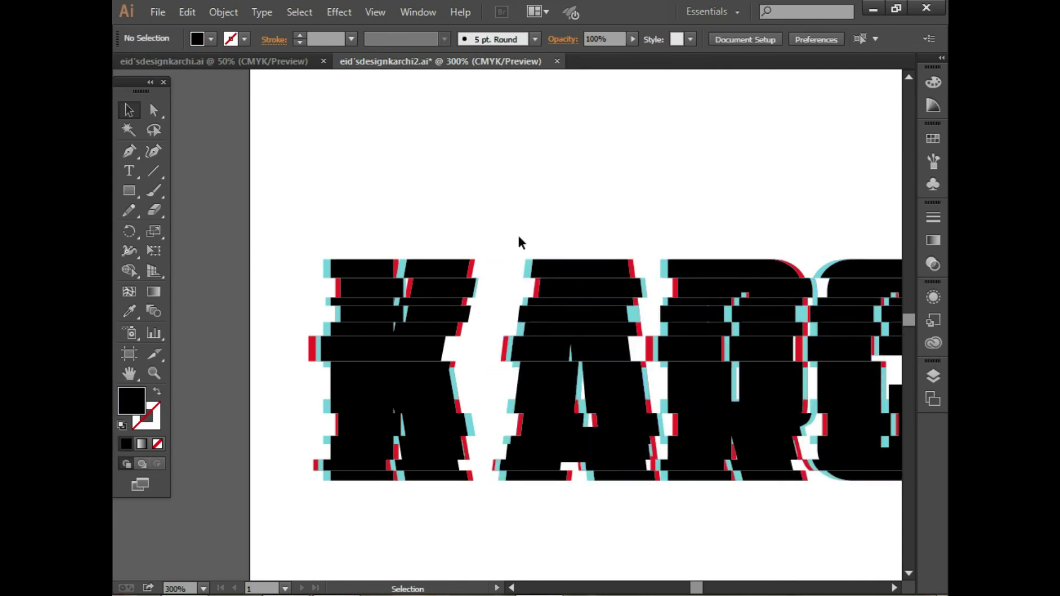
Group all the pieces of the A and nudge the letter left, away from the R
{"action": "left_click_drag", "start_coordinate": [519, 239], "coordinate": [635, 331]}
{"action": "right_click", "coordinate": [576, 157]}
{"action": "left_click", "coordinate": [623, 236]}
{"action": "left_click", "coordinate": [622, 222]}
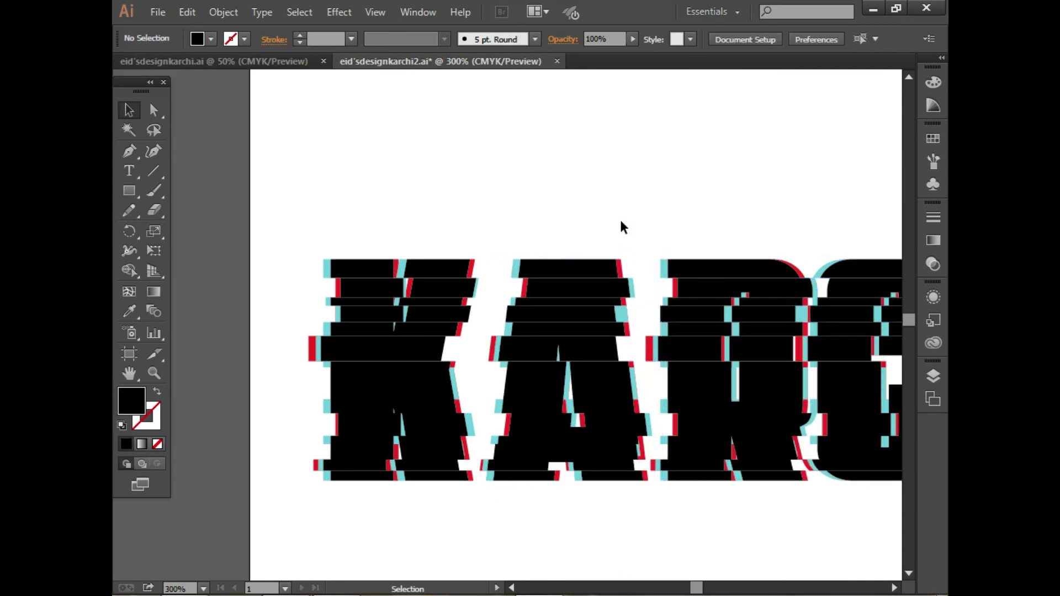
Ungroup the strip across the upper part of the C that is still joined to the R
{"action": "scroll", "coordinate": [576, 243], "scroll_direction": "right", "scroll_amount": 3}
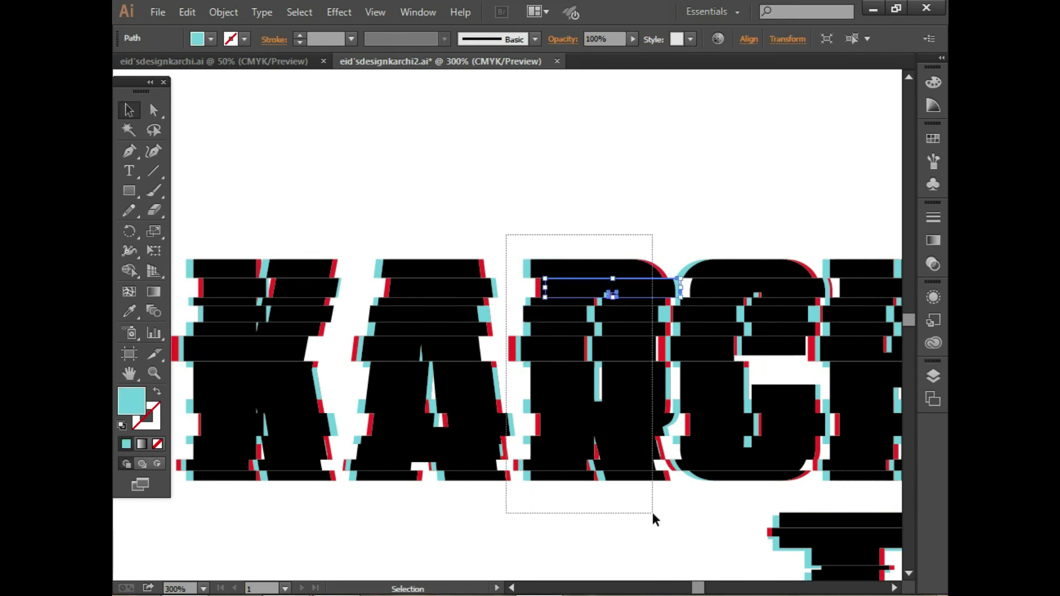
{"action": "left_click_drag", "start_coordinate": [654, 519], "coordinate": [654, 519]}
{"action": "left_click", "coordinate": [748, 313]}
{"action": "key", "text": "ctrl+2"}
{"action": "left_click", "coordinate": [718, 313]}
{"action": "left_click", "coordinate": [741, 315]}
{"action": "right_click", "coordinate": [741, 315]}
Group all the pieces of the R into one letter
{"action": "left_click_drag", "start_coordinate": [511, 202], "coordinate": [641, 466]}
{"action": "left_click", "coordinate": [547, 175]}
{"action": "left_click", "coordinate": [589, 261]}
{"action": "left_click_drag", "start_coordinate": [525, 213], "coordinate": [655, 265]}
{"action": "left_click", "coordinate": [576, 239]}
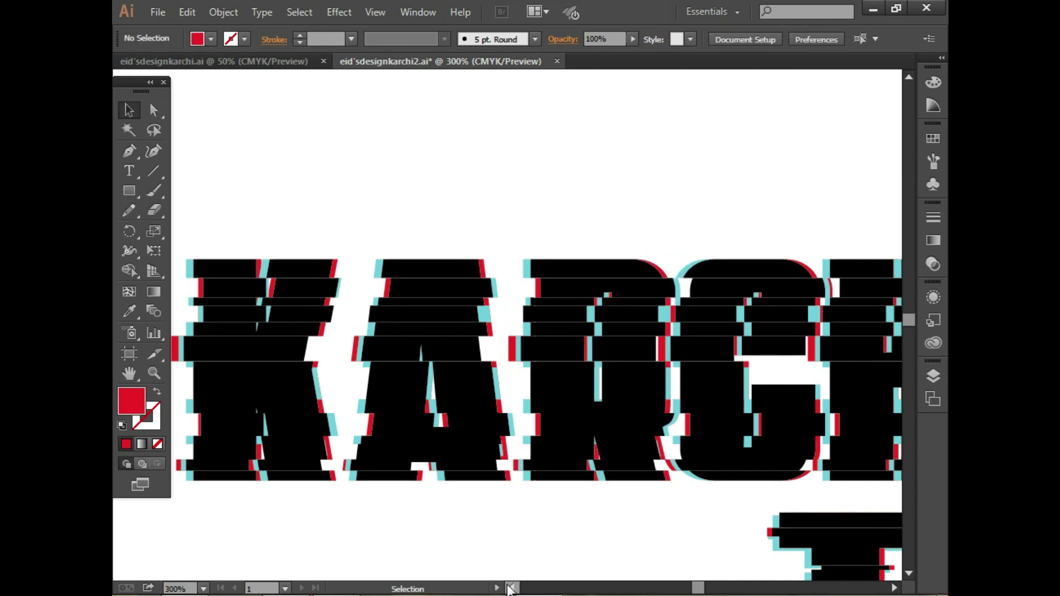
Shift the K, A and R groups left to open more space between the letters
{"action": "scroll", "coordinate": [414, 367], "scroll_direction": "left", "scroll_amount": 5}
{"action": "left_click", "coordinate": [469, 442]}
{"action": "left_click", "coordinate": [557, 470]}
{"action": "left_click", "coordinate": [718, 475]}
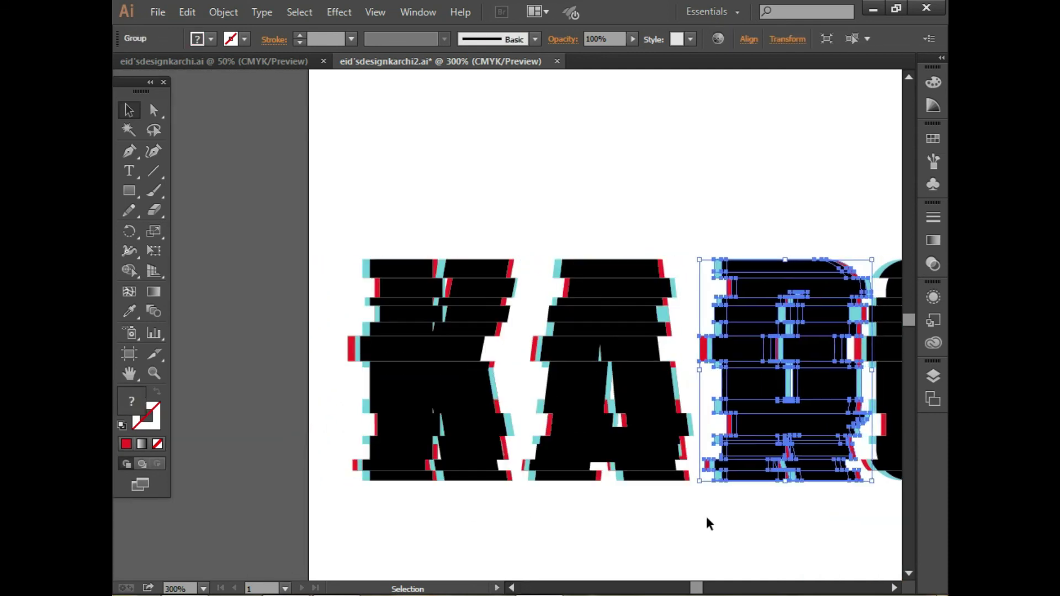
{"action": "left_click", "coordinate": [707, 516]}
Ungroup the strips near the top of the H that are still joined to the C
{"action": "scroll", "coordinate": [707, 516], "scroll_direction": "right", "scroll_amount": 12}
{"action": "left_click", "coordinate": [489, 314]}
{"action": "left_click_drag", "start_coordinate": [586, 497], "coordinate": [587, 496]}
{"action": "left_click", "coordinate": [687, 305]}
{"action": "left_click", "coordinate": [689, 291]}
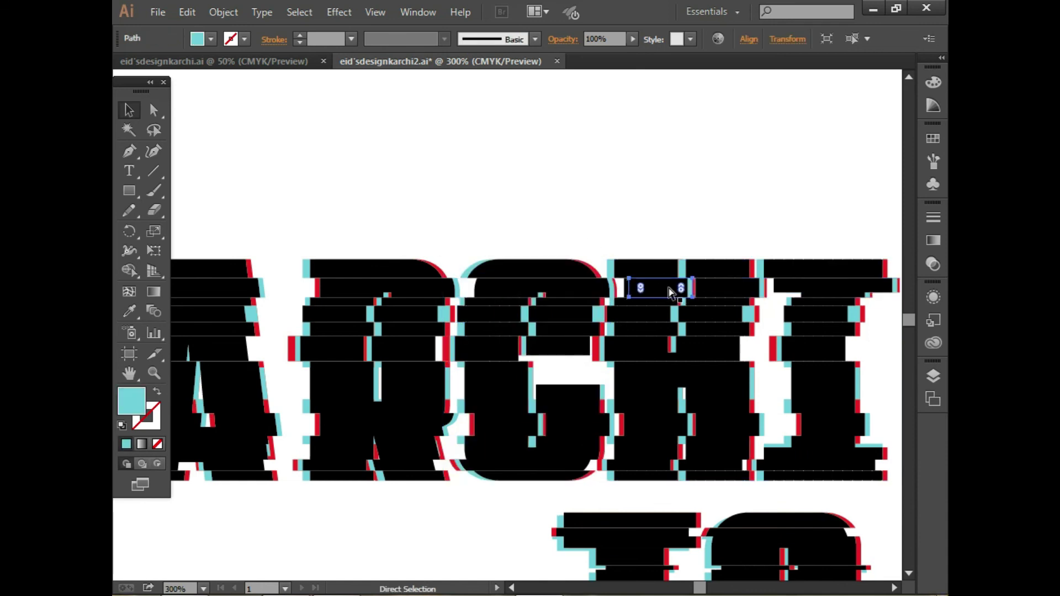
{"action": "left_click", "coordinate": [670, 292]}
{"action": "left_click", "coordinate": [669, 293]}
{"action": "right_click", "coordinate": [673, 290]}
{"action": "left_click", "coordinate": [707, 379]}
Group all the pieces of the C into one letter
{"action": "left_click_drag", "start_coordinate": [481, 218], "coordinate": [583, 482]}
{"action": "right_click", "coordinate": [584, 482]}
{"action": "left_click", "coordinate": [605, 247]}
{"action": "left_click", "coordinate": [427, 485]}
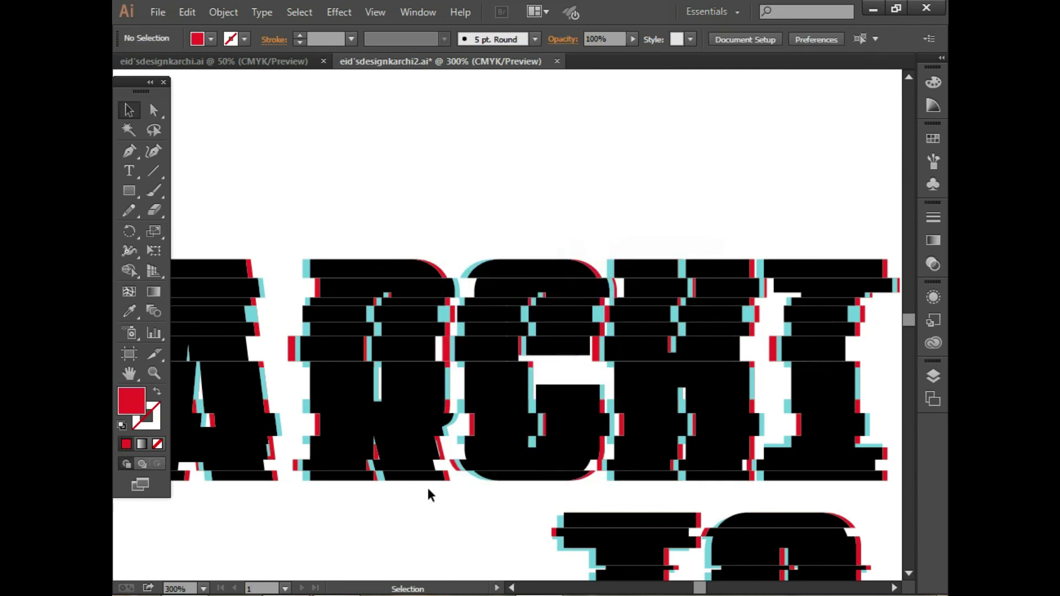
Move the K, A, R and C together to the left to open a gap before the H
{"action": "scroll", "coordinate": [426, 486], "scroll_direction": "left", "scroll_amount": 5}
{"action": "left_click", "coordinate": [203, 589]}
{"action": "left_click", "coordinate": [238, 398]}
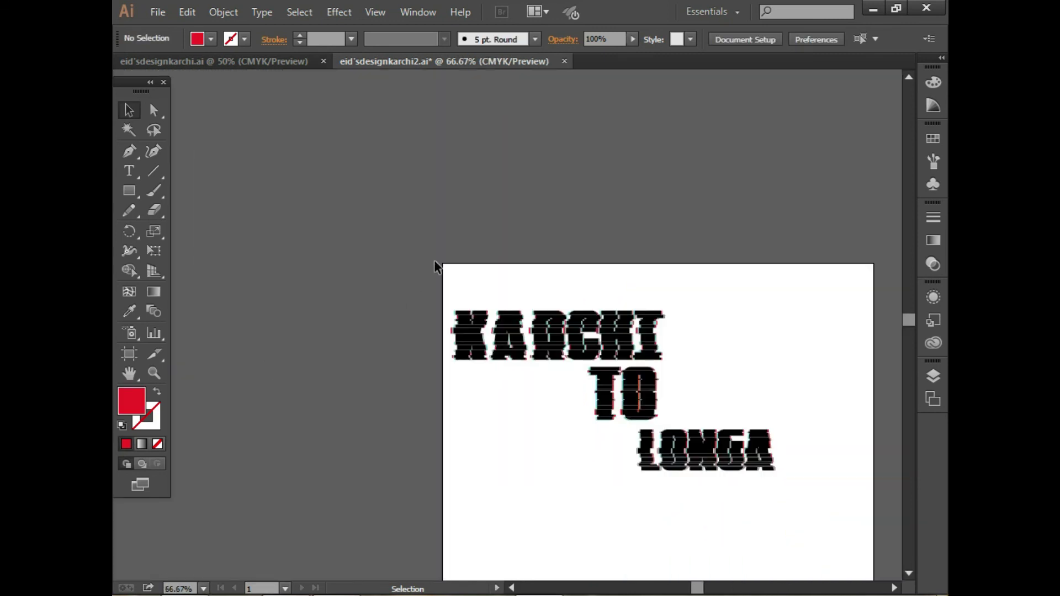
{"action": "left_click", "coordinate": [478, 349]}
{"action": "left_click", "coordinate": [547, 330]}
{"action": "left_click", "coordinate": [581, 329]}
{"action": "left_click", "coordinate": [621, 322]}
{"action": "left_click_drag", "start_coordinate": [440, 285], "coordinate": [571, 380]}
{"action": "key", "text": "shift+Left"}
{"action": "key", "text": "shift+Left"}
{"action": "key", "text": "shift+Left"}
{"action": "left_click", "coordinate": [597, 286]}
{"action": "left_click", "coordinate": [613, 331]}
{"action": "left_click", "coordinate": [669, 292]}
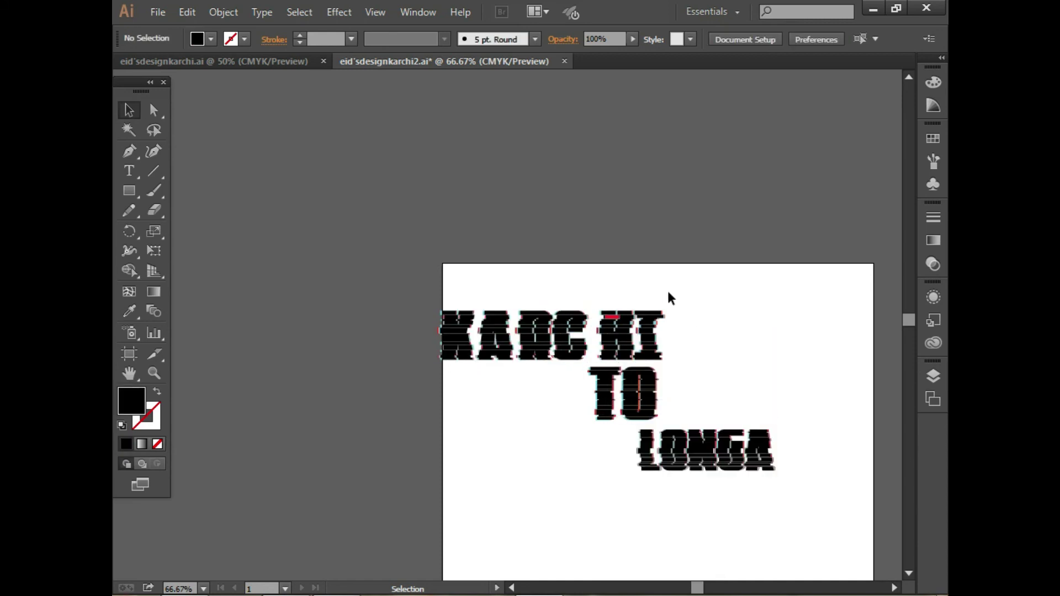
Undo the last change and group the pieces of the H and the I into separate letters
{"action": "key", "text": "ctrl+z"}
{"action": "right_click", "coordinate": [607, 312]}
{"action": "key", "text": "Escape"}
{"action": "left_click", "coordinate": [739, 300]}
{"action": "right_click", "coordinate": [665, 342]}
{"action": "left_click", "coordinate": [423, 249]}
{"action": "left_click_drag", "start_coordinate": [682, 357], "coordinate": [683, 358]}
Space the letters of KARCHI evenly with the alignment options and group them into one word
{"action": "left_click", "coordinate": [749, 39]}
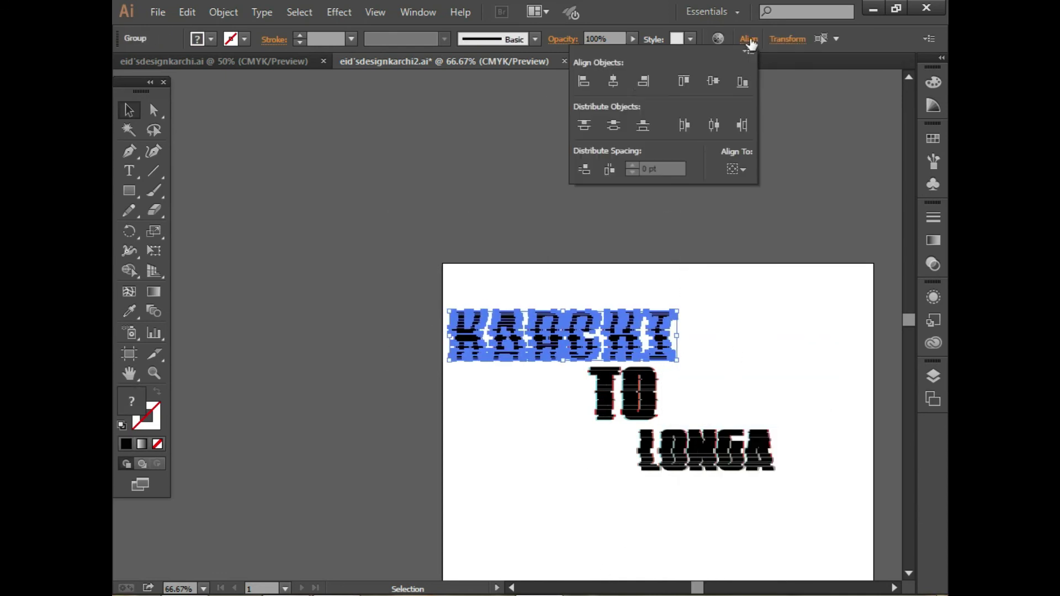
{"action": "left_click", "coordinate": [452, 203]}
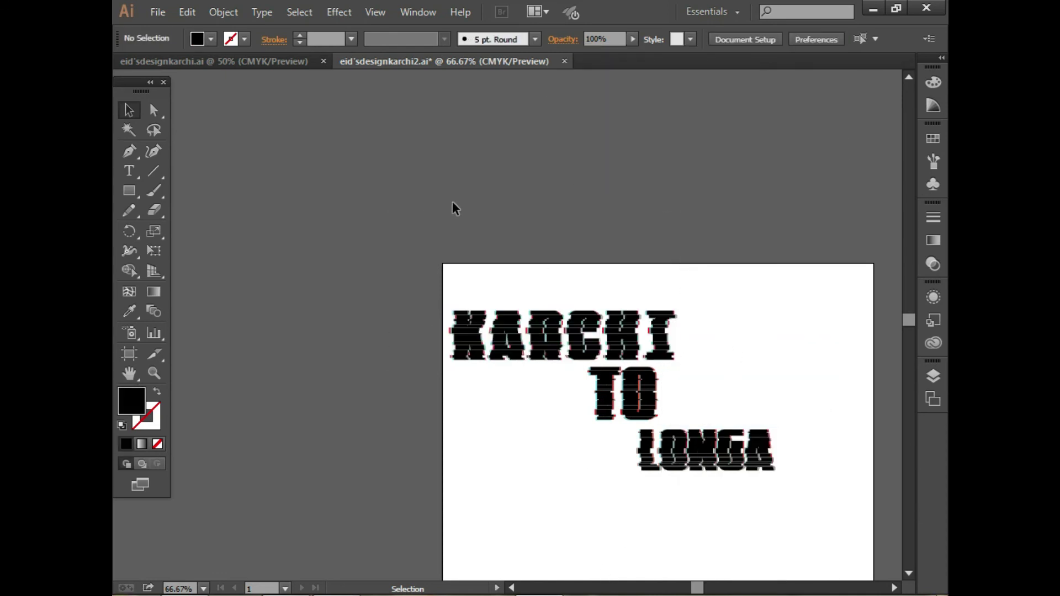
{"action": "left_click_drag", "start_coordinate": [673, 354], "coordinate": [675, 352]}
{"action": "right_click", "coordinate": [536, 298]}
{"action": "left_click", "coordinate": [528, 393]}
Group all the pieces of the word TO
{"action": "left_click", "coordinate": [153, 374]}
{"action": "left_click", "coordinate": [635, 381]}
{"action": "left_click", "coordinate": [303, 176]}
{"action": "key", "text": "v"}
{"action": "left_click_drag", "start_coordinate": [371, 244], "coordinate": [372, 246]}
{"action": "left_click_drag", "start_coordinate": [360, 253], "coordinate": [289, 201]}
{"action": "right_click", "coordinate": [279, 168]}
{"action": "left_click", "coordinate": [319, 246]}
Scale the word TO down and place it between KARCHI and LONGA
{"action": "left_click_drag", "start_coordinate": [357, 300], "coordinate": [288, 216]}
{"action": "left_click_drag", "start_coordinate": [326, 307], "coordinate": [269, 243]}
{"action": "left_click_drag", "start_coordinate": [274, 250], "coordinate": [224, 242]}
{"action": "left_click_drag", "start_coordinate": [224, 243], "coordinate": [265, 261]}
{"action": "left_click", "coordinate": [471, 239]}
{"action": "left_click", "coordinate": [263, 168]}
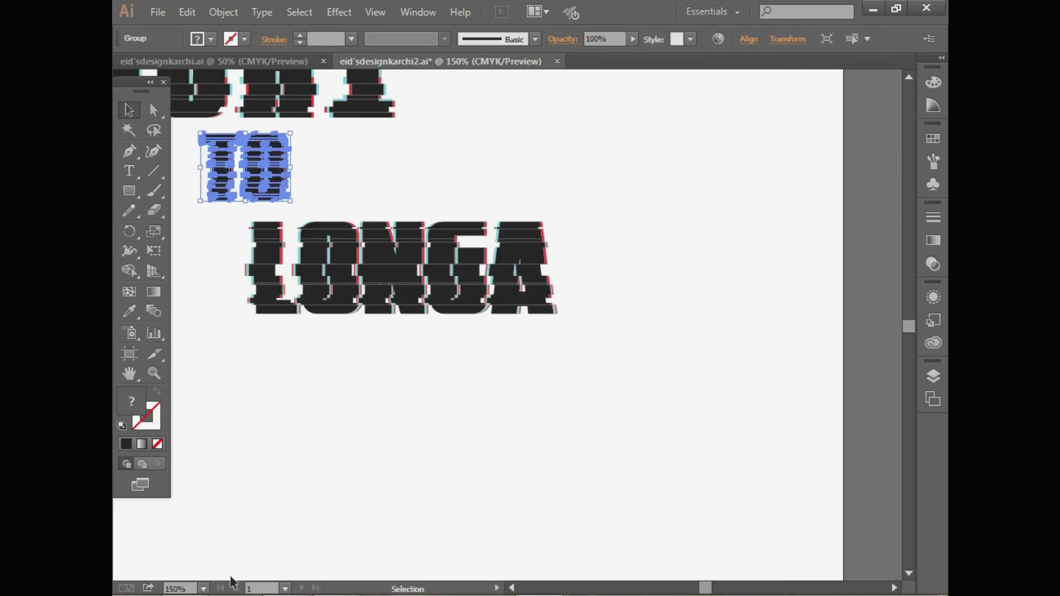
Try to shift the ungrouped LONGA left and undo the move
{"action": "key", "text": "ctrl+1"}
{"action": "left_click", "coordinate": [271, 356]}
{"action": "left_click", "coordinate": [396, 274]}
{"action": "left_click_drag", "start_coordinate": [480, 326], "coordinate": [452, 325]}
{"action": "left_click", "coordinate": [492, 376]}
{"action": "key", "text": "ctrl+z"}
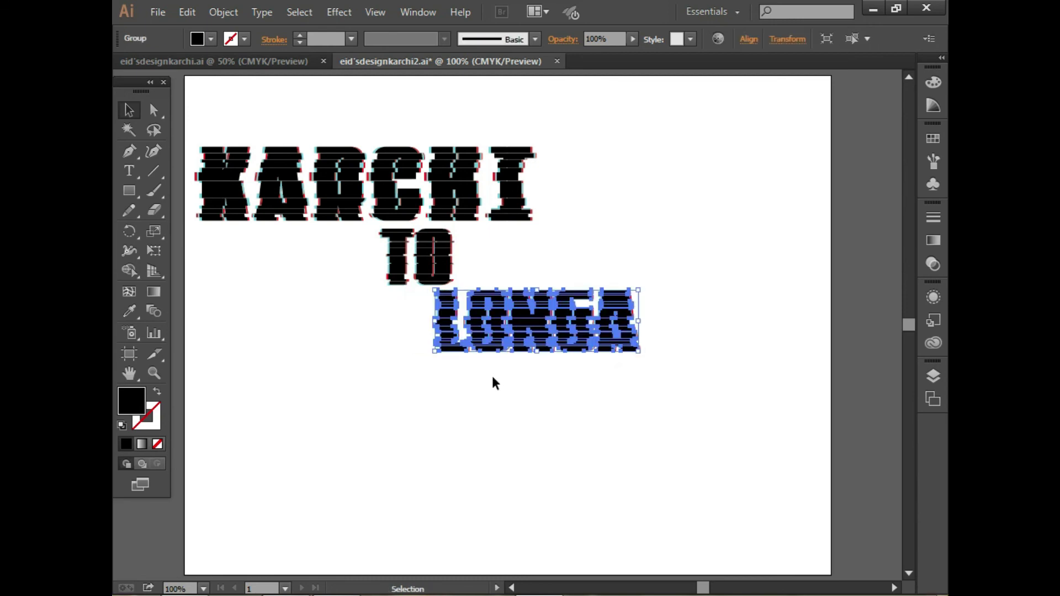
Group all the pieces of LONGA and move the whole word left
{"action": "left_click_drag", "start_coordinate": [644, 407], "coordinate": [486, 280]}
{"action": "right_click", "coordinate": [514, 324]}
{"action": "left_click", "coordinate": [582, 403]}
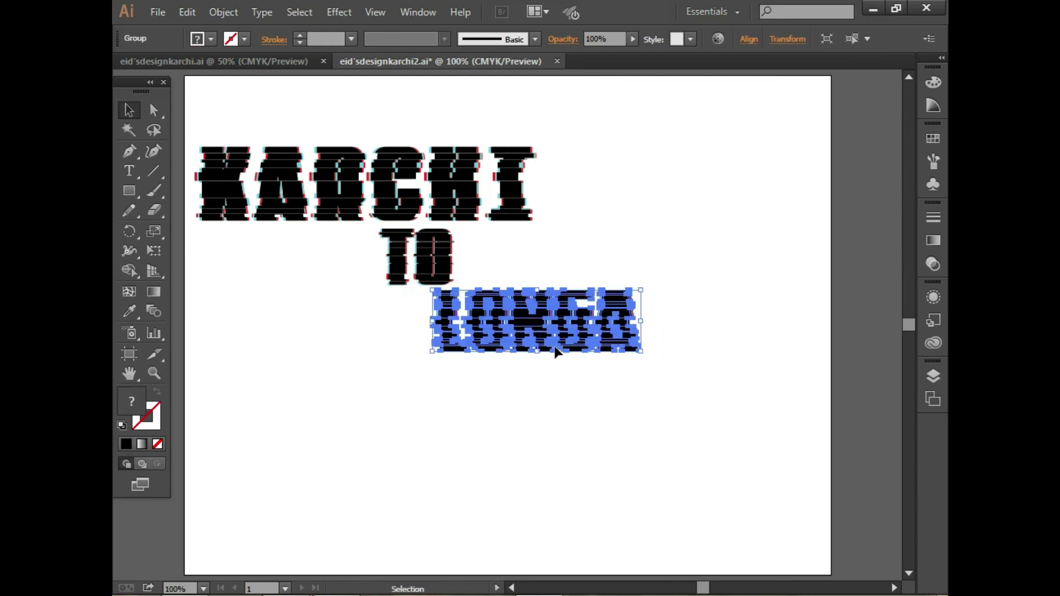
{"action": "left_click_drag", "start_coordinate": [555, 346], "coordinate": [524, 347]}
{"action": "left_click", "coordinate": [517, 371]}
Enlarge the word TO slightly and shift it left beneath KARCHI
{"action": "left_click", "coordinate": [397, 264]}
{"action": "left_click_drag", "start_coordinate": [380, 257], "coordinate": [416, 267]}
{"action": "left_click", "coordinate": [467, 405]}
Move LONGA down to leave more space beneath TO
{"action": "left_click", "coordinate": [500, 326]}
{"action": "left_click", "coordinate": [478, 370]}
{"action": "left_click", "coordinate": [487, 380]}
{"action": "left_click_drag", "start_coordinate": [515, 316], "coordinate": [522, 327]}
{"action": "key", "text": "Down"}
{"action": "key", "text": "Down"}
{"action": "key", "text": "Down"}
{"action": "key", "text": "Down"}
{"action": "left_click", "coordinate": [514, 416]}
Nudge TO down to balance the gaps between KARCHI and LONGA
{"action": "left_click", "coordinate": [409, 265]}
{"action": "key", "text": "Down"}
{"action": "key", "text": "Down"}
{"action": "key", "text": "Down"}
{"action": "key", "text": "Down"}
{"action": "key", "text": "Down"}
{"action": "key", "text": "Down"}
{"action": "key", "text": "Down"}
{"action": "key", "text": "Down"}
{"action": "left_click", "coordinate": [396, 353]}
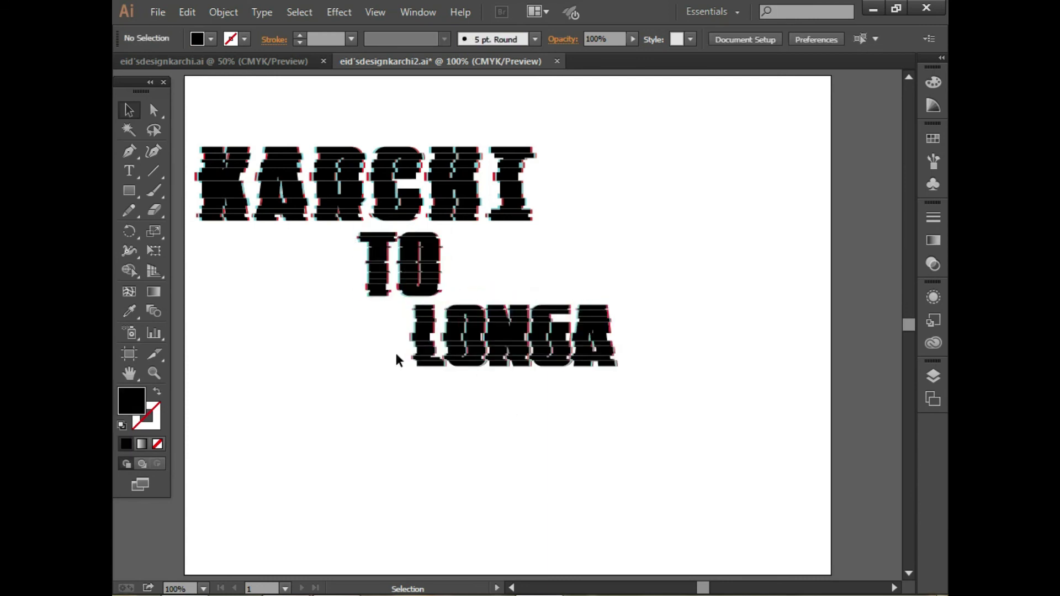